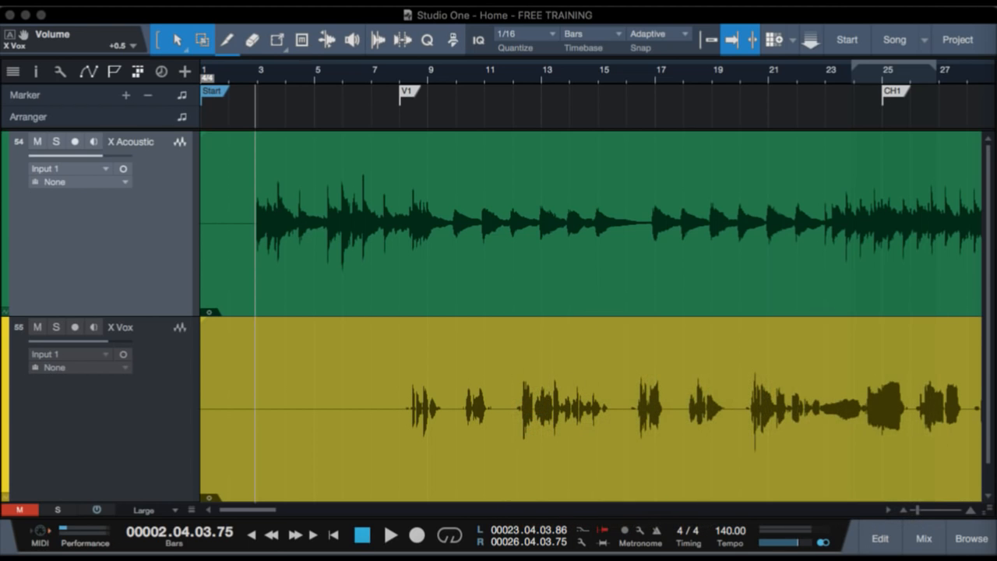
# Play the song from just before bar 3 to the ring out, raising the X Vox track's volume to +1.8 during playback.
pyautogui.press('space')
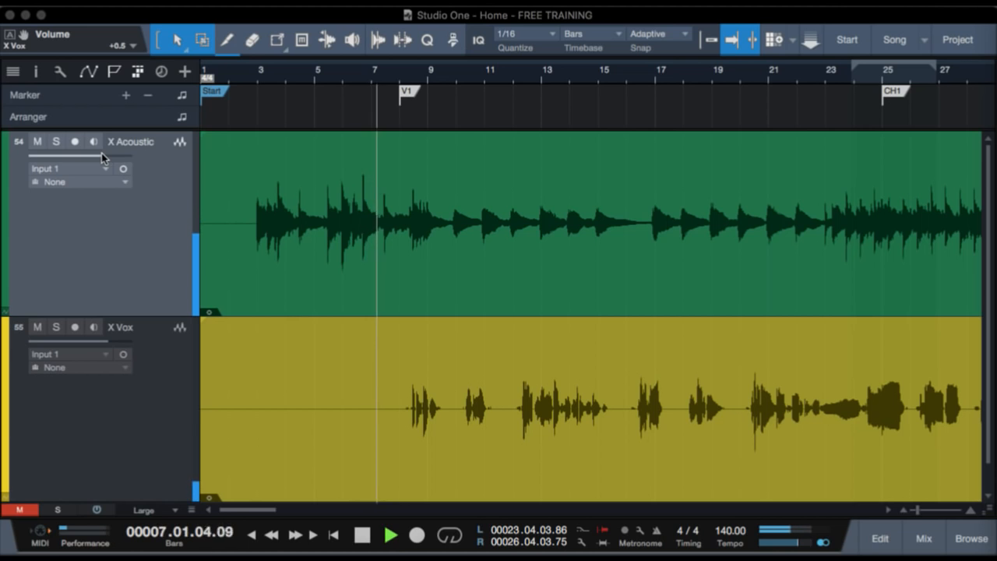
pyautogui.click(144, 403)
pyautogui.moveTo(108, 341); pyautogui.dragTo(112, 340)
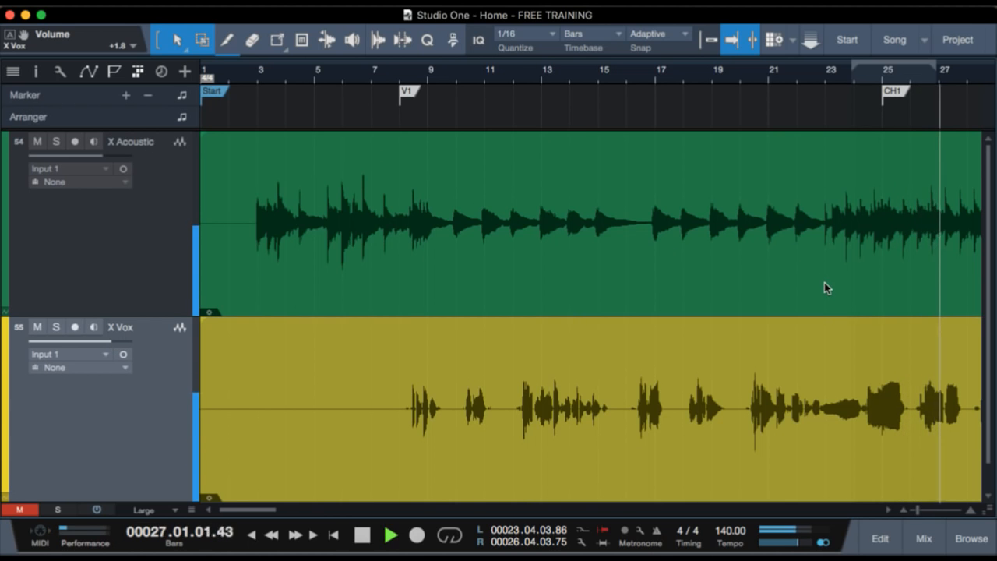
pyautogui.scroll(3, 826, 286)
pyautogui.hscroll(10, 826, 287)
pyautogui.scroll(2, 826, 287)
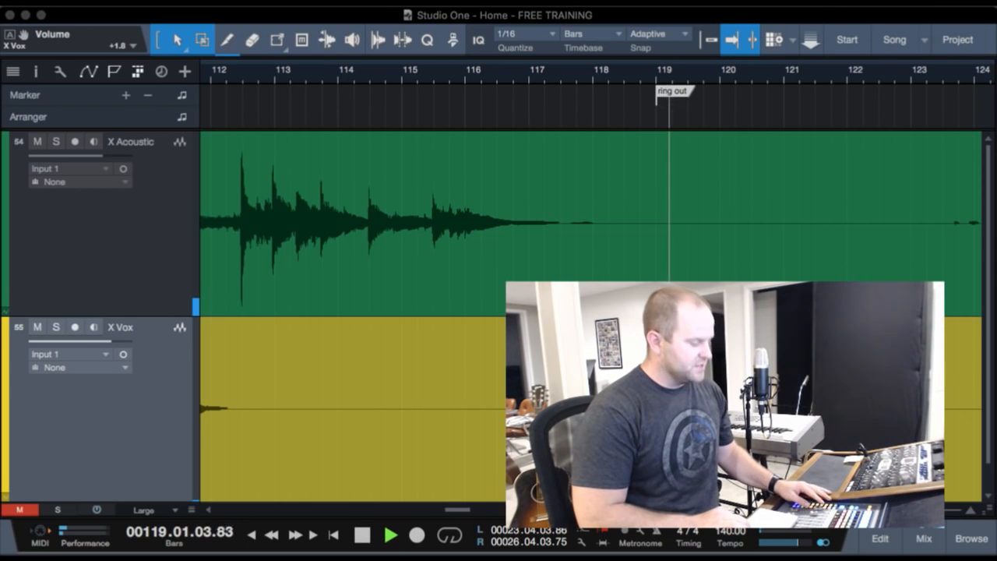
pyautogui.press('space')
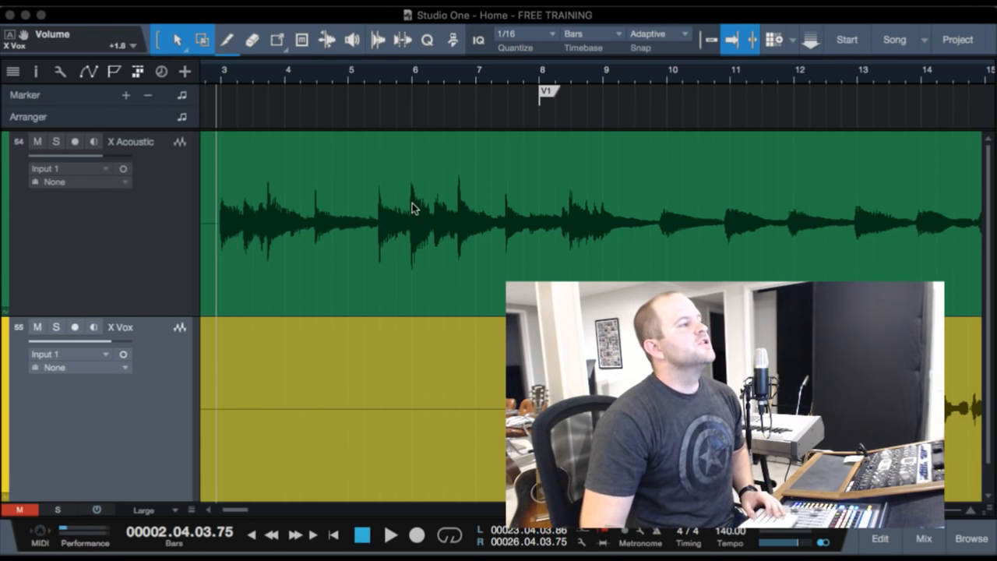
# Place the playhead just before bar 3 and play back the opening of the acoustic guitar intro.
pyautogui.hscroll(-3, 412, 205)
pyautogui.hscroll(2, 412, 203)
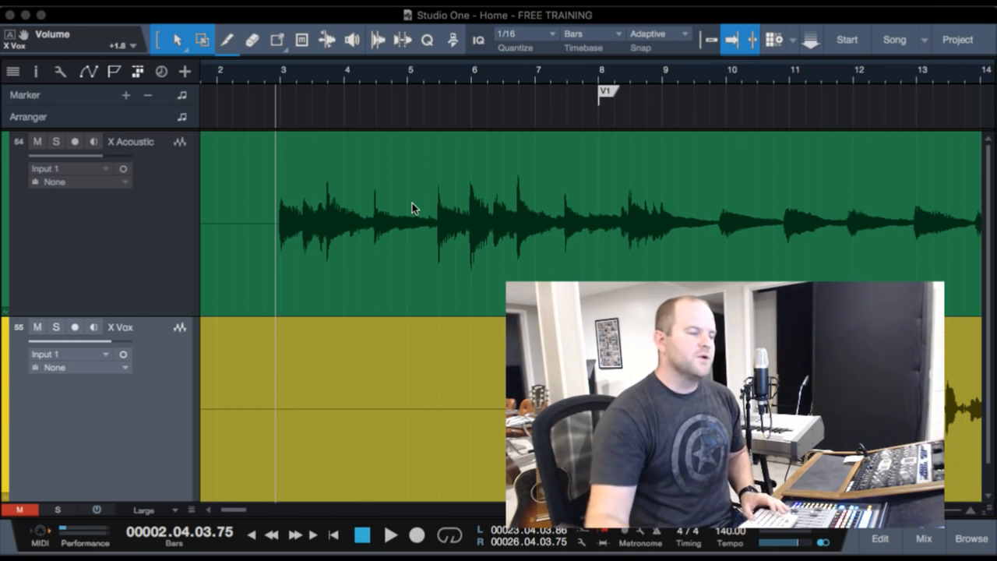
pyautogui.hscroll(-2, 276, 131)
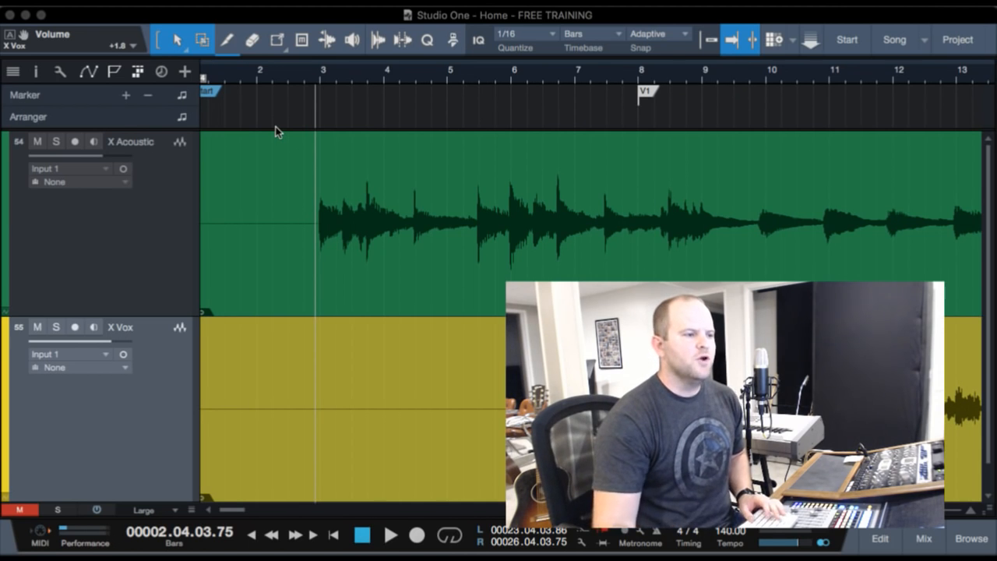
pyautogui.click(318, 78)
pyautogui.click(313, 75)
pyautogui.click(316, 75)
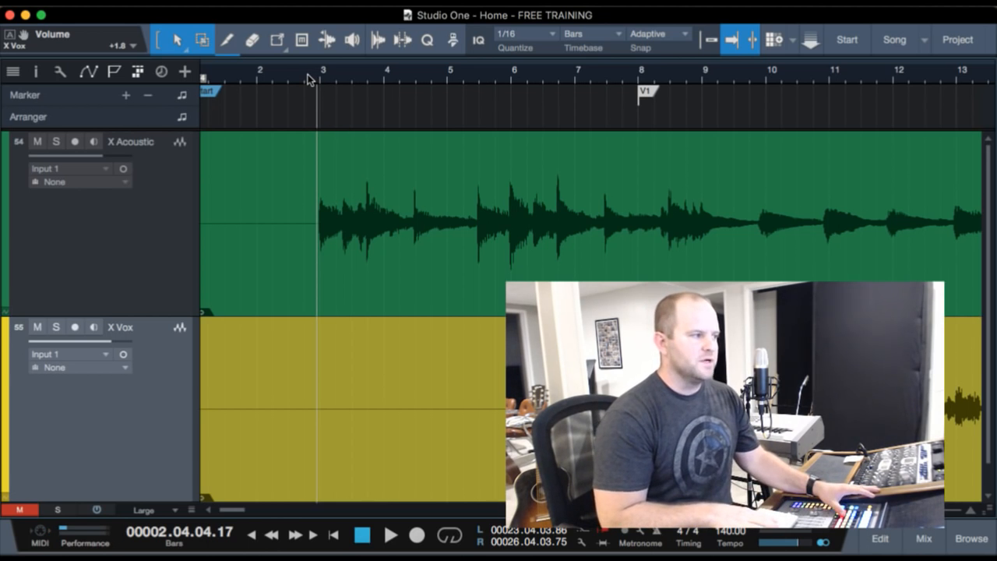
pyautogui.press('space')
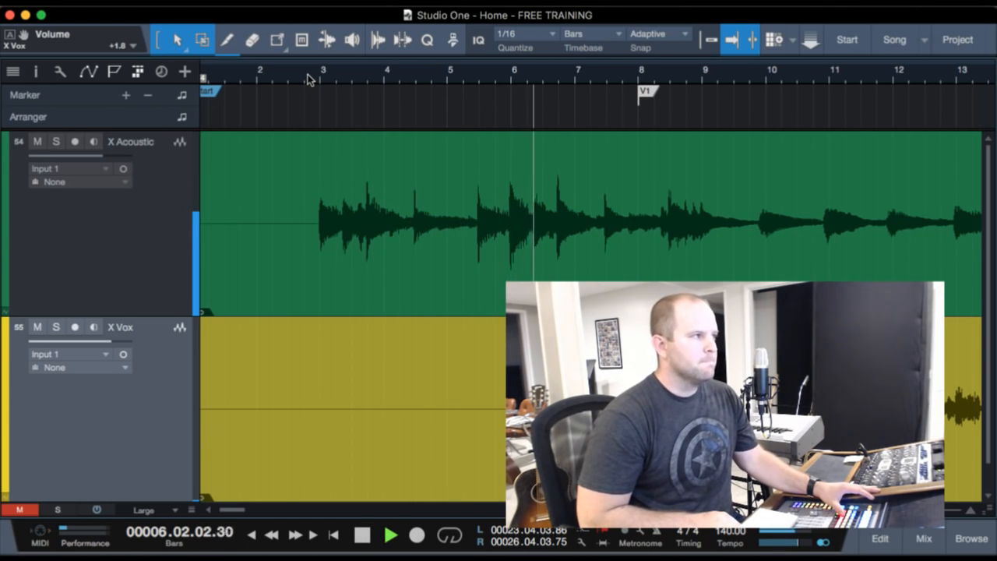
pyautogui.press('space')
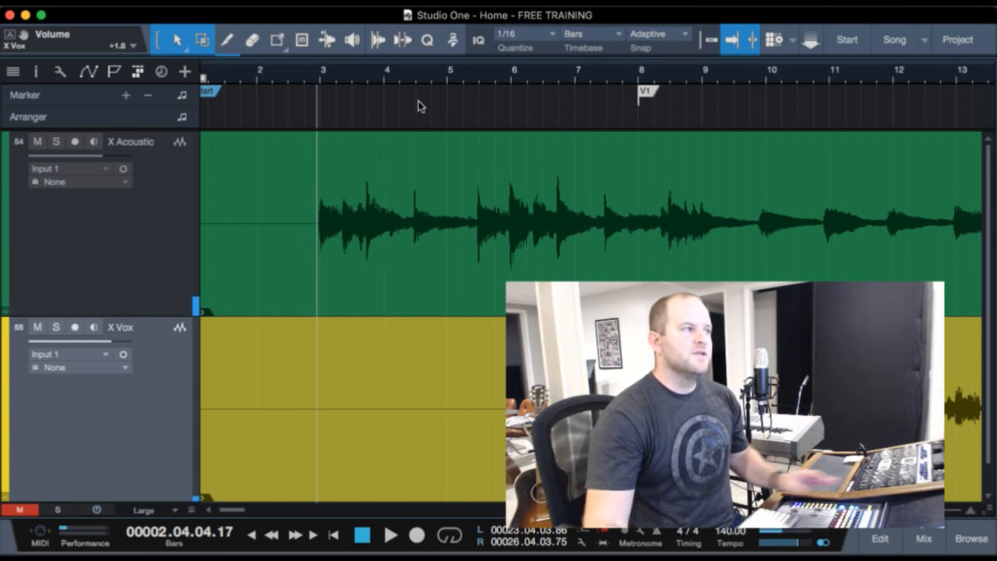
# Place the playhead just after bar 24 and play back the first chorus of the acoustic and vocal tracks.
pyautogui.hscroll(10, 518, 258)
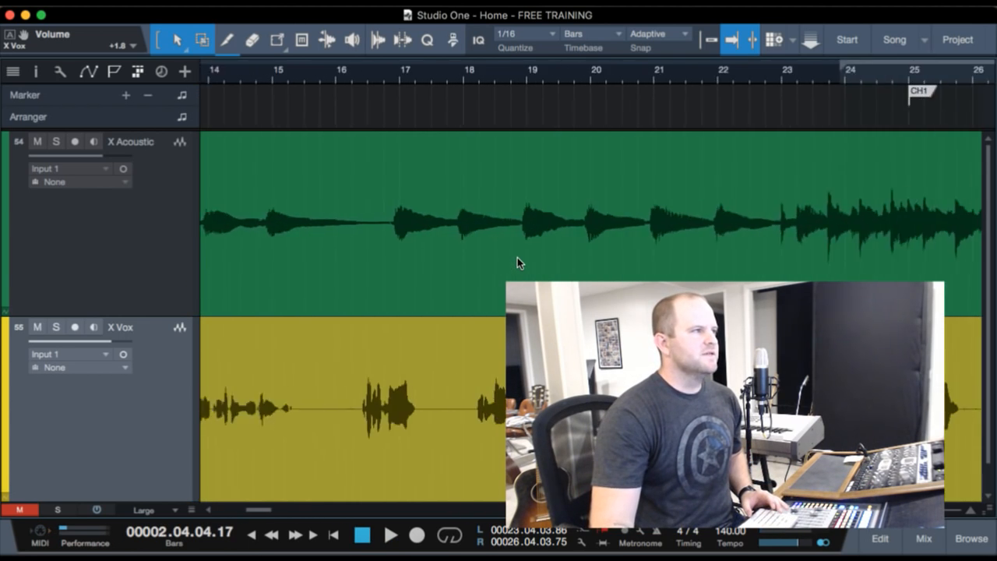
pyautogui.click(621, 72)
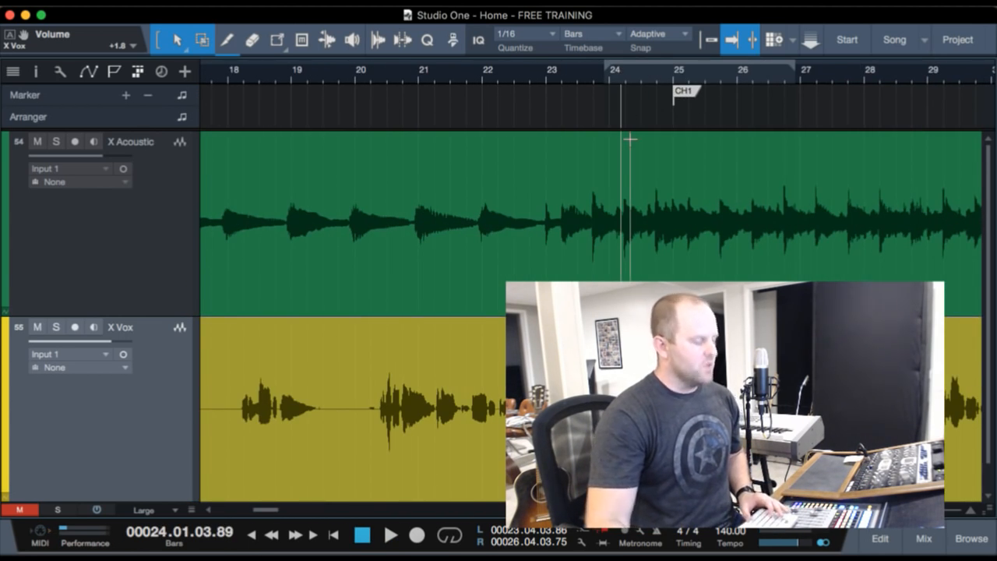
pyautogui.press('space')
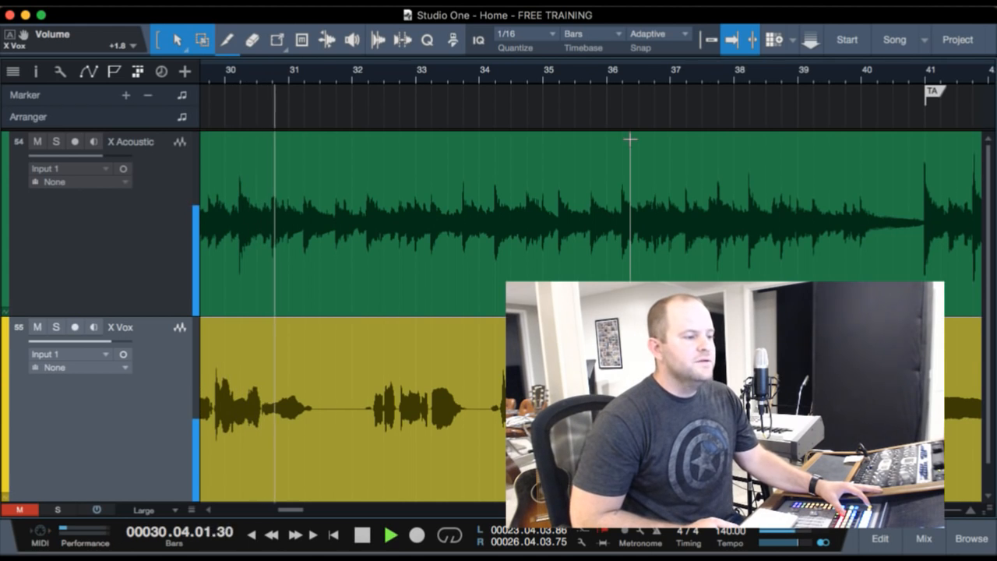
pyautogui.press('space')
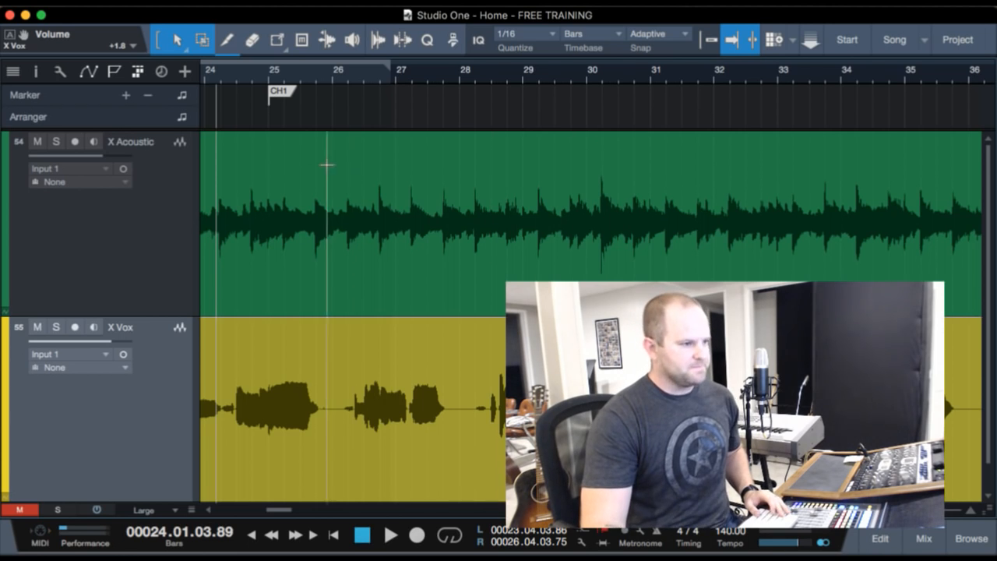
# Select the audio events on the X Acoustic and X Vox tracks and mute both.
pyautogui.click(128, 218)
pyautogui.click(244, 283)
pyautogui.keyDown('shift'); pyautogui.click(259, 448); pyautogui.keyUp('shift')
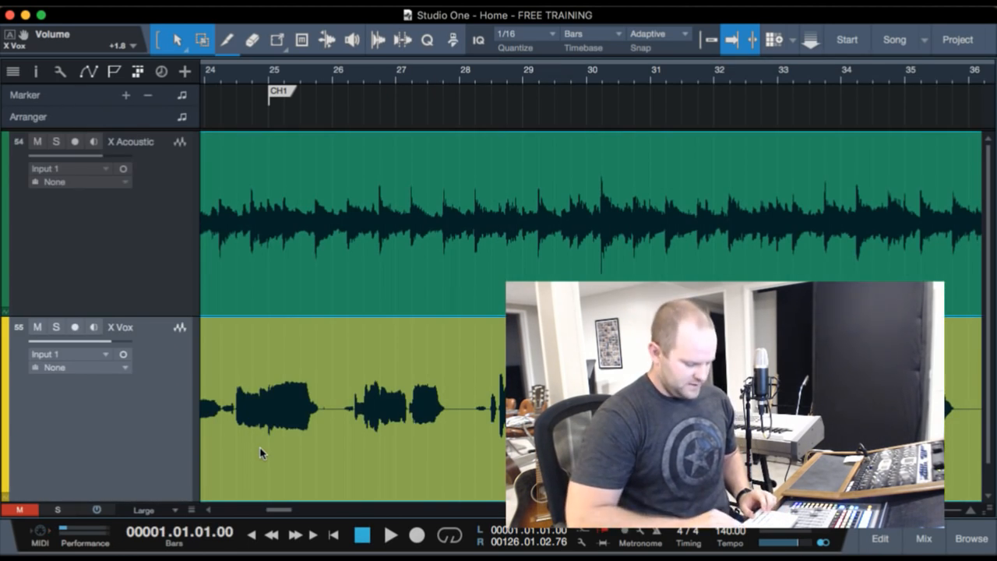
pyautogui.hotkey('shift', 'm')
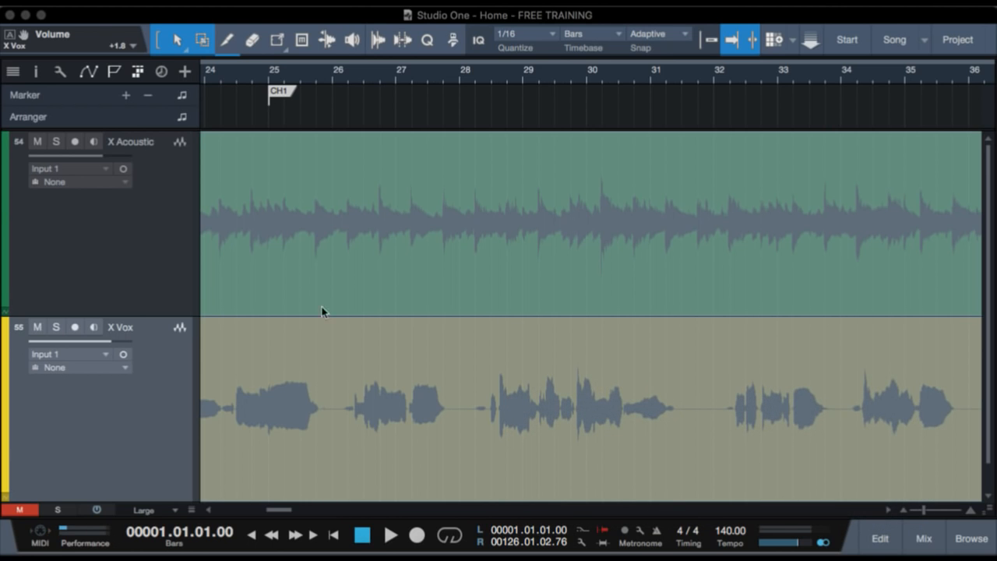
# Open the track list and show the hidden drum tracks from Kick In.4 through SNARE FOR DELAY.
pyautogui.click(12, 71)
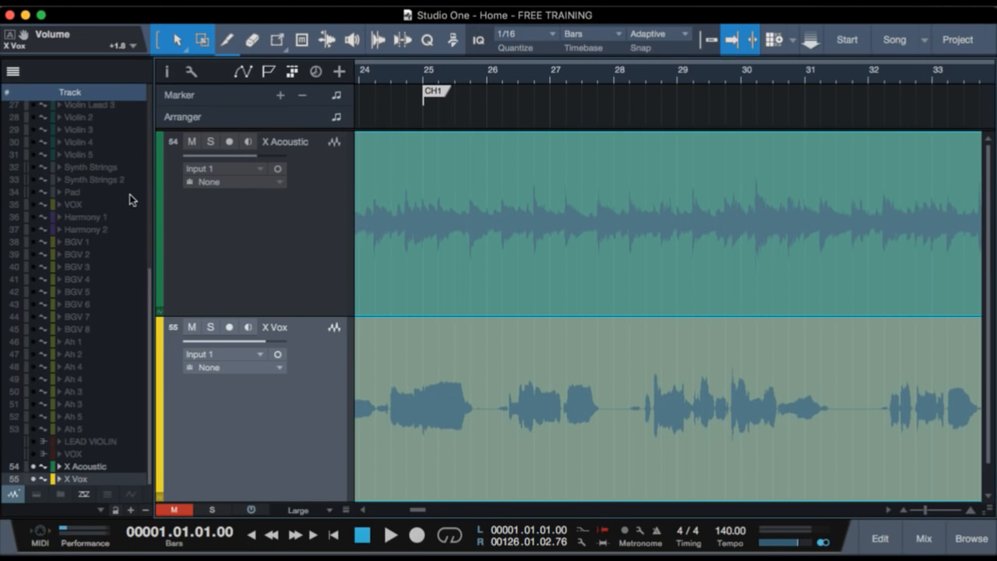
pyautogui.scroll(5, 127, 196)
pyautogui.moveTo(34, 116); pyautogui.dragTo(28, 237)
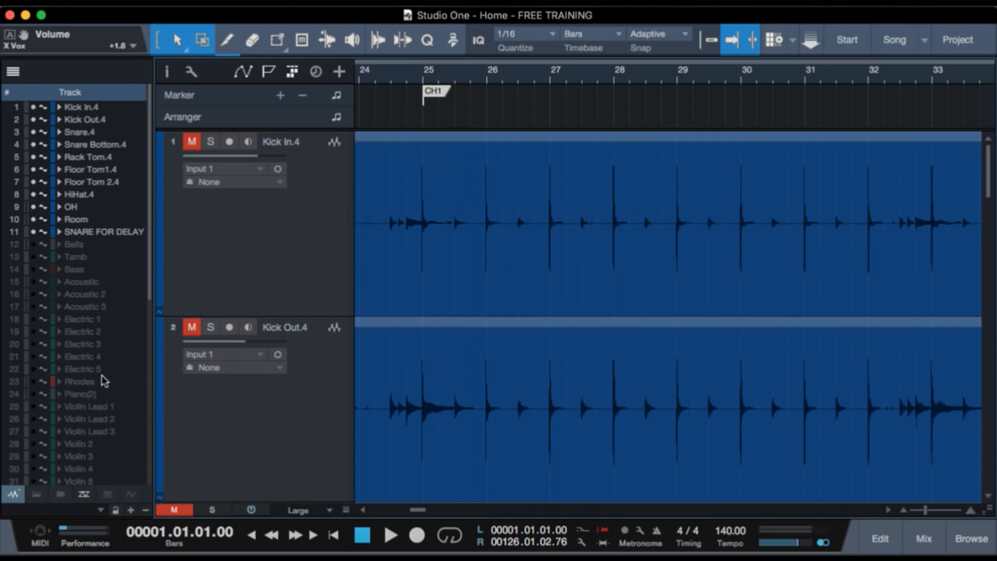
# Show the hidden Acoustic and VOX tracks, then close the track list.
pyautogui.scroll(-10, 101, 381)
pyautogui.scroll(6, 102, 381)
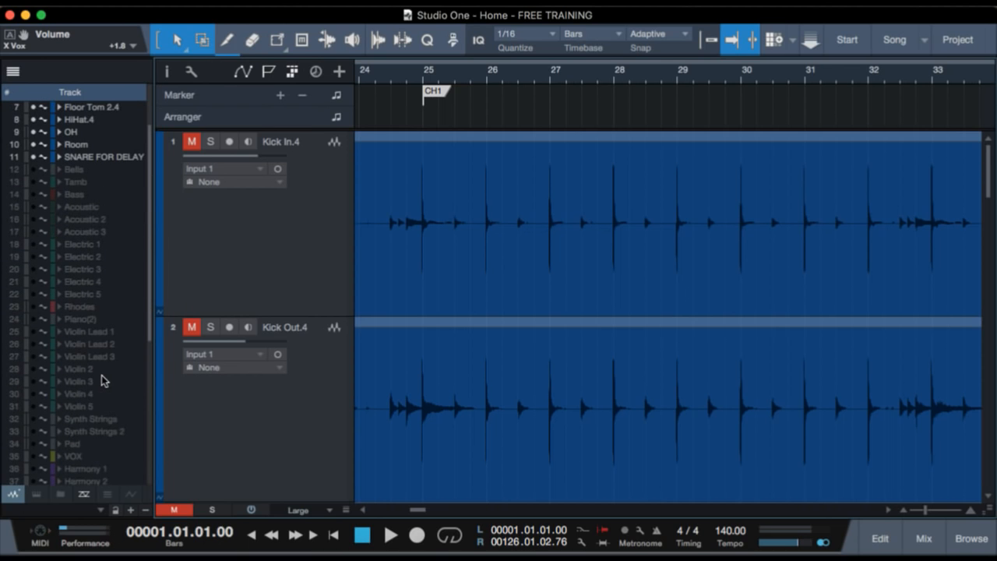
pyautogui.click(33, 208)
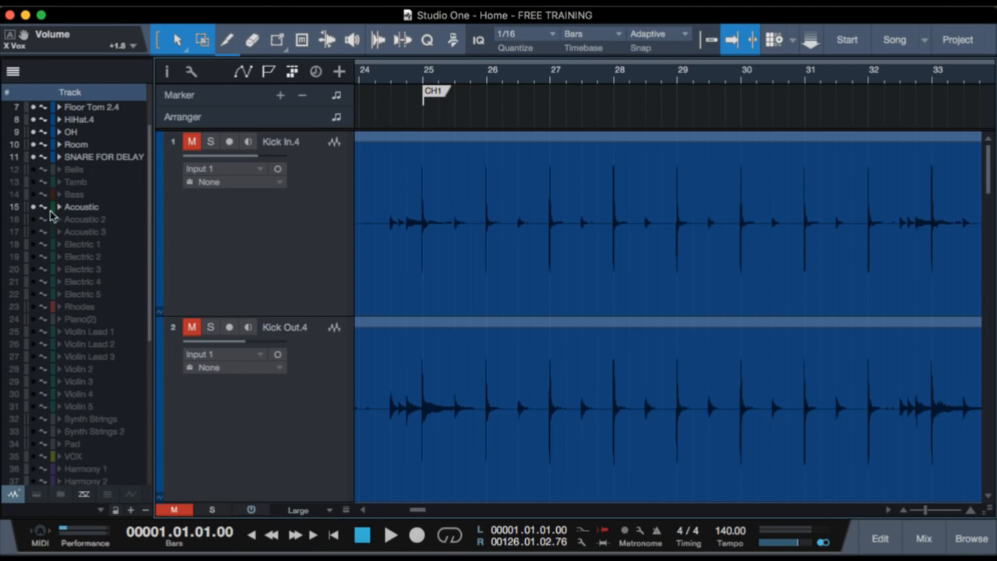
pyautogui.scroll(-6, 99, 249)
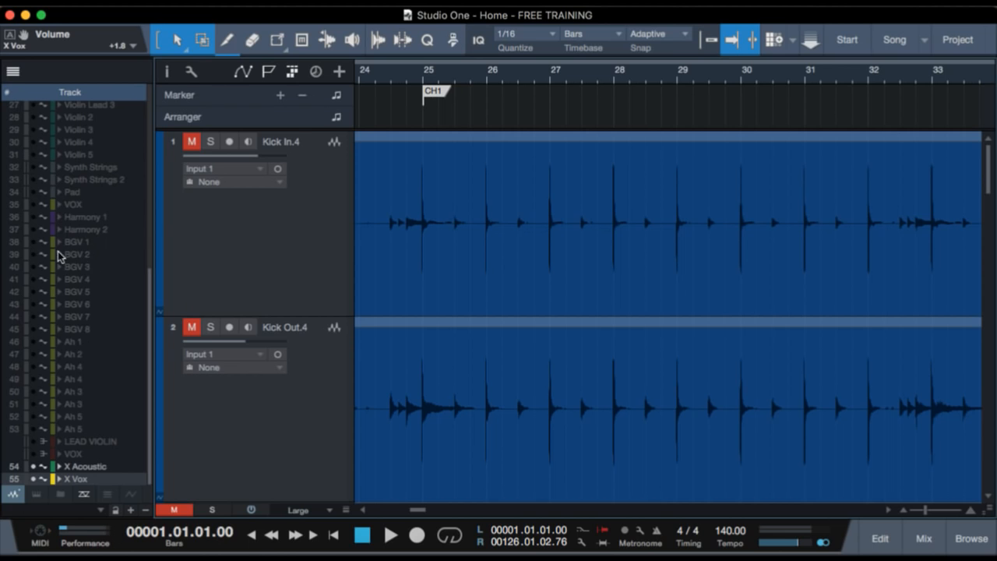
pyautogui.click(33, 204)
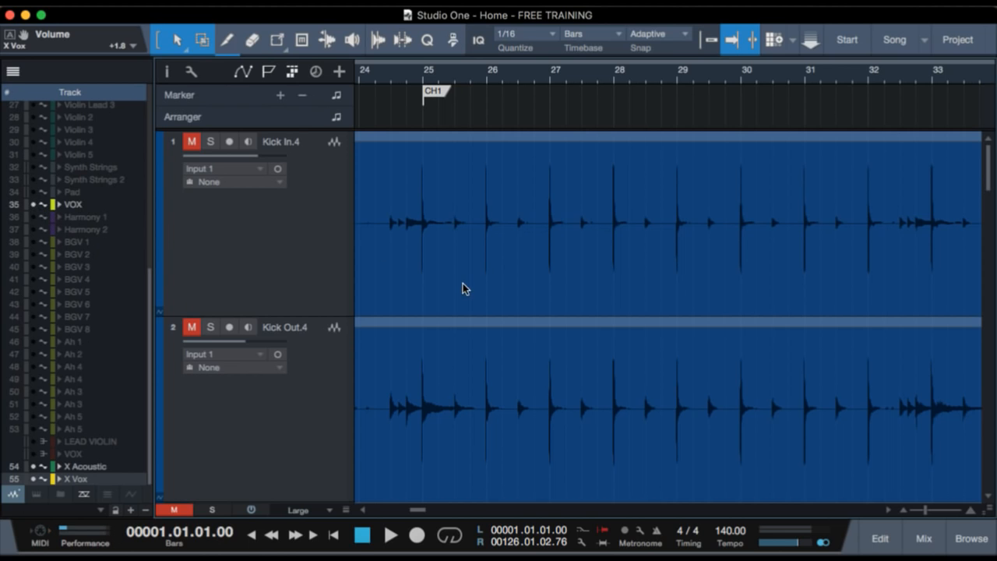
pyautogui.hotkey('shift', 't')
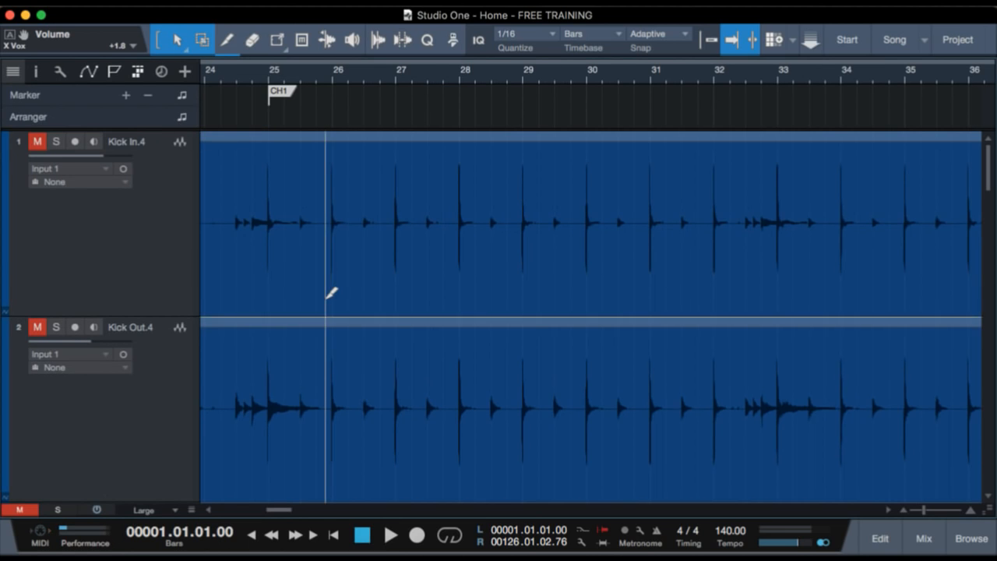
# Reduce the track height to Small and unmute the Acoustic and VOX tracks together.
pyautogui.scroll(-5, 330, 293)
pyautogui.scroll(-8, 331, 293)
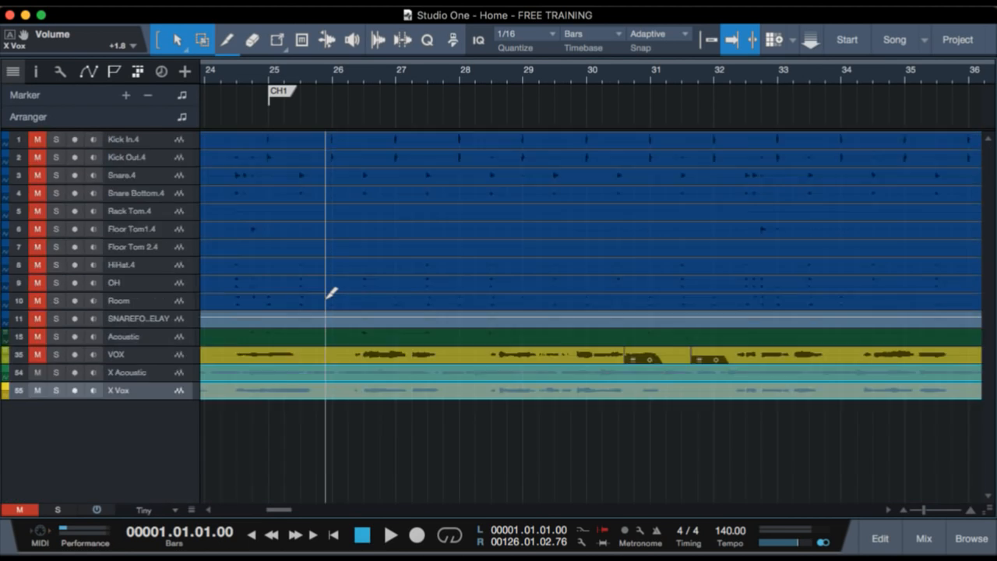
pyautogui.scroll(3, 331, 293)
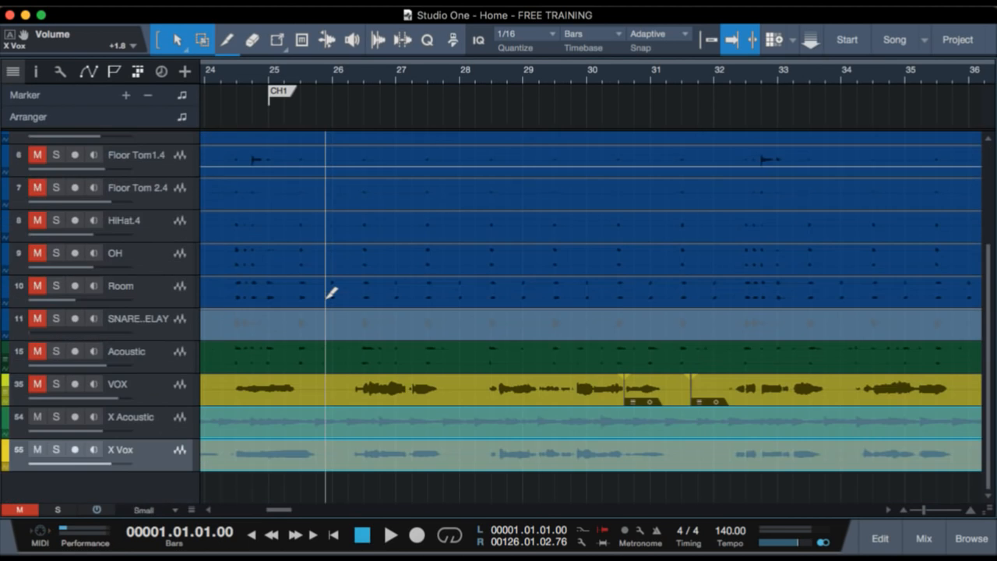
pyautogui.click(158, 421)
pyautogui.click(165, 392)
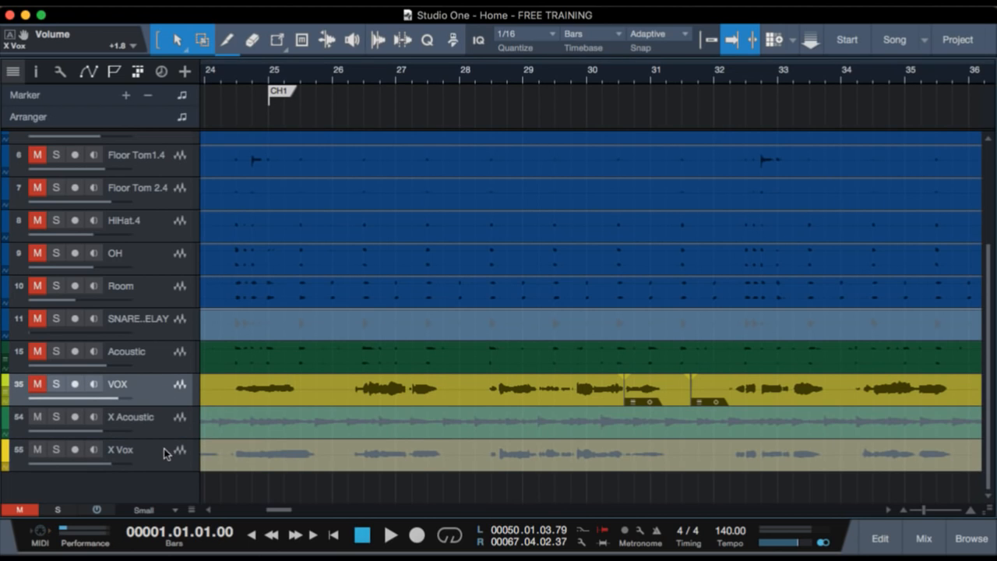
pyautogui.click(225, 454)
pyautogui.click(236, 428)
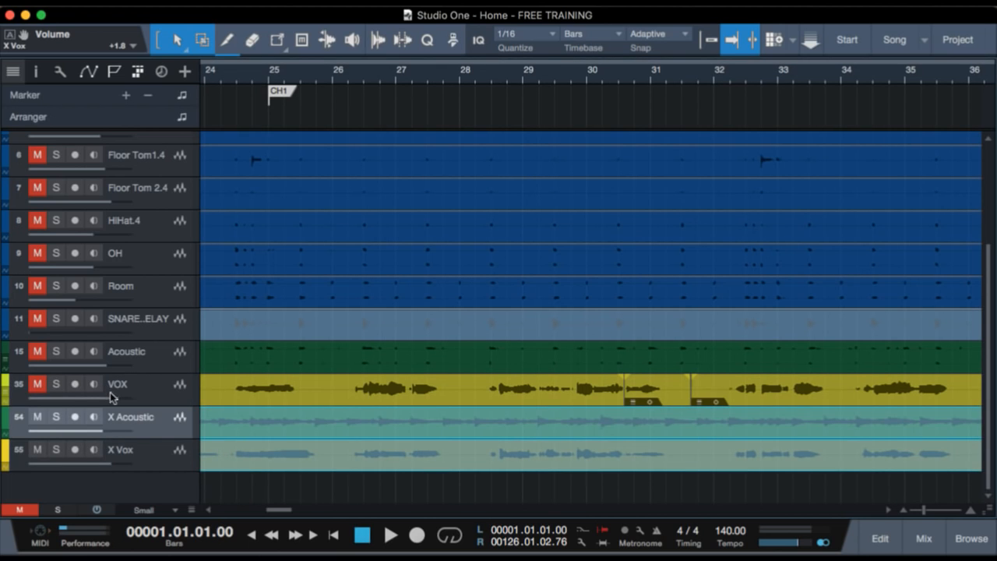
pyautogui.click(165, 389)
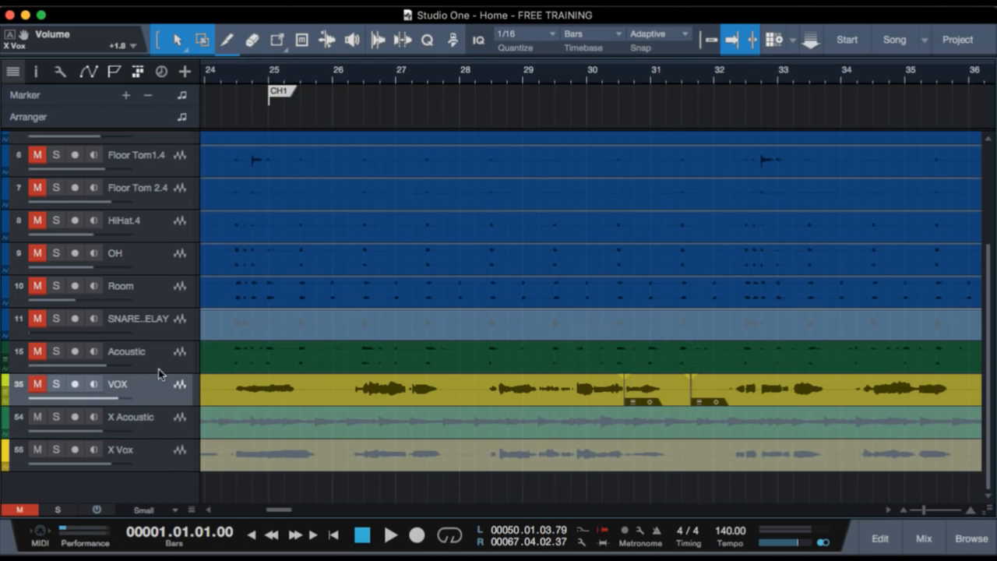
pyautogui.keyDown('shift'); pyautogui.click(158, 368); pyautogui.keyUp('shift')
pyautogui.press('m')
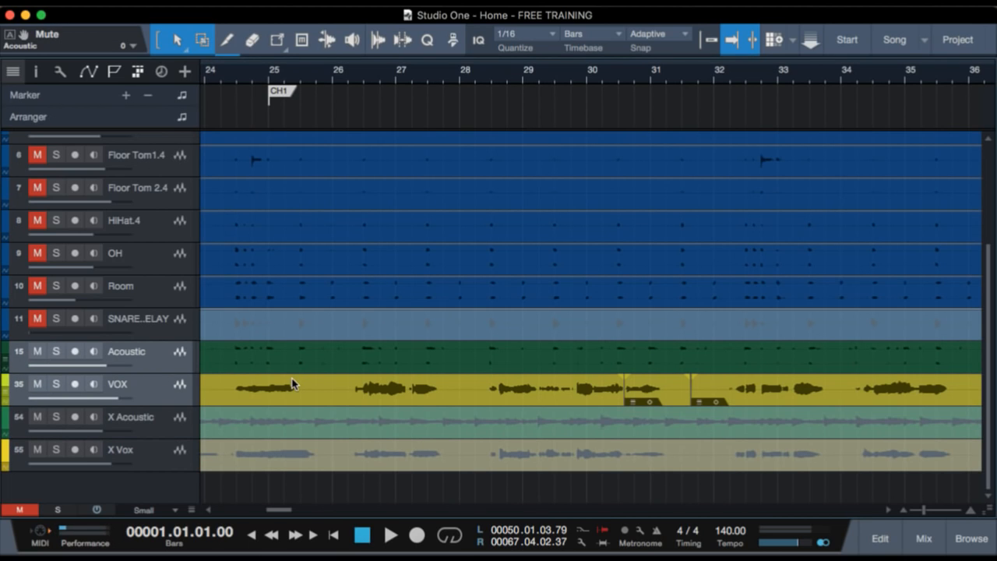
# Mute the Acoustic and VOX tracks again and unmute the audio event on the X Vox track.
pyautogui.hscroll(-6, 697, 269)
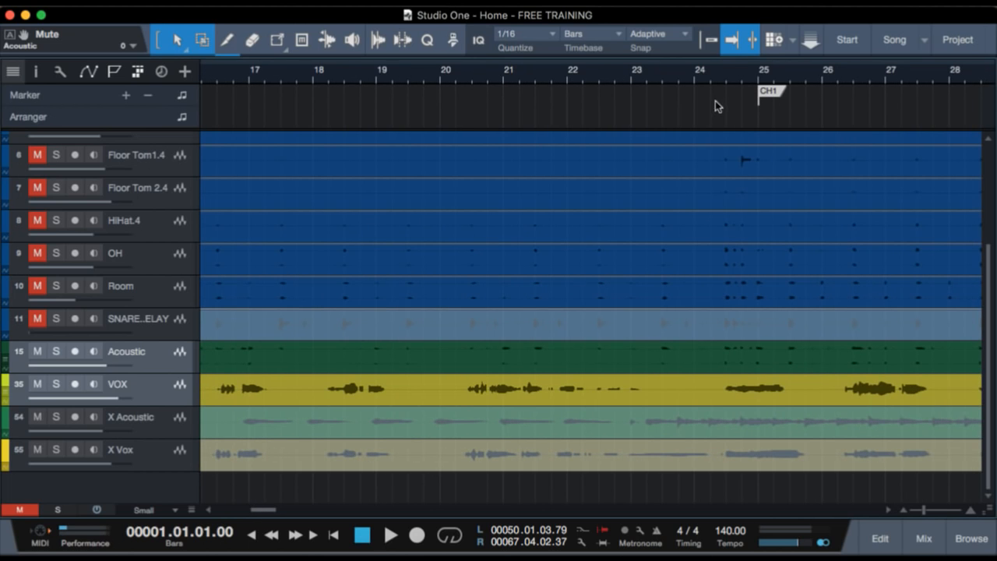
pyautogui.click(37, 352)
pyautogui.click(226, 468)
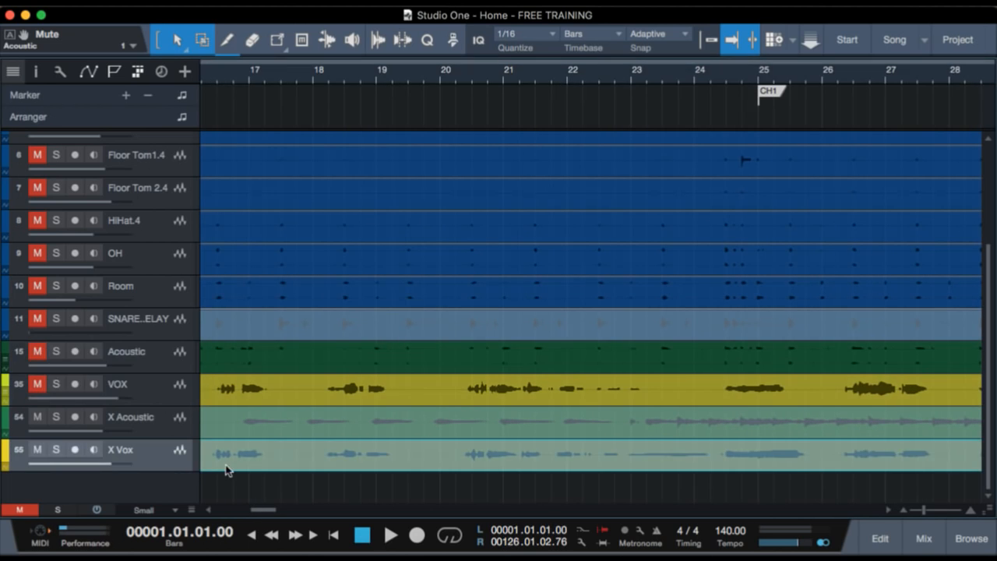
# Solo the X Vox track, play it back from just after bar 24, and turn its solo off.
pyautogui.click(706, 72)
pyautogui.click(55, 449)
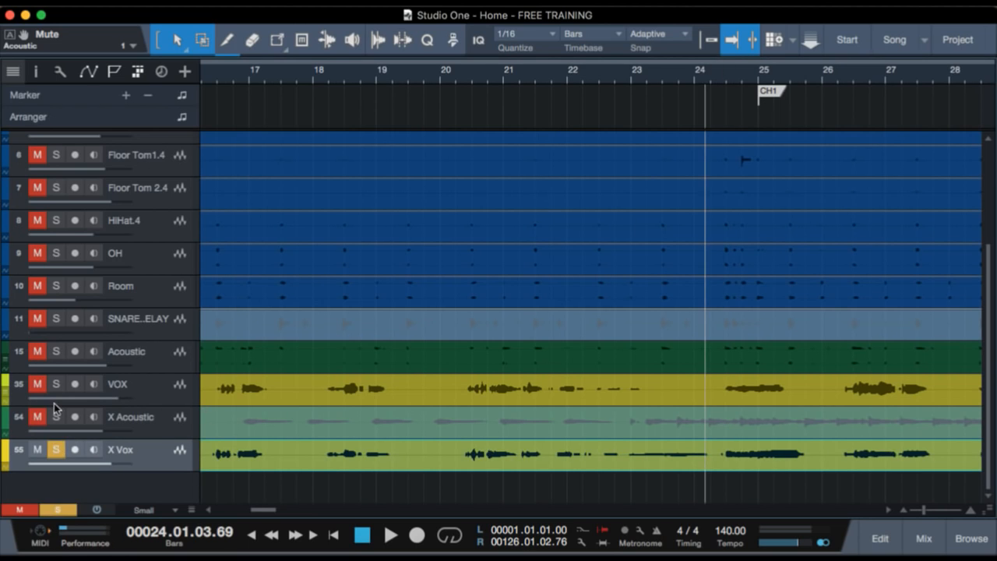
pyautogui.press('space')
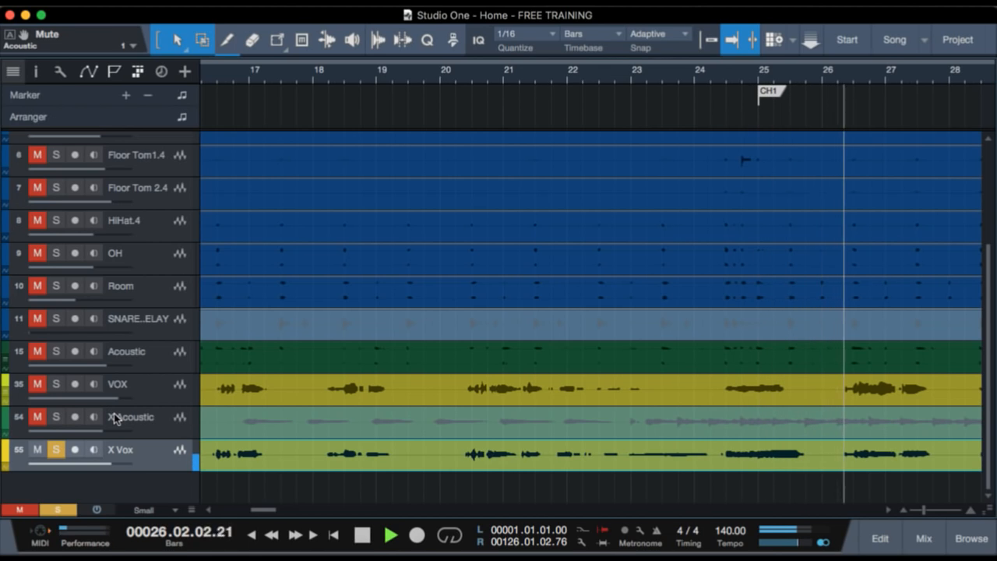
pyautogui.press('space')
pyautogui.click(56, 449)
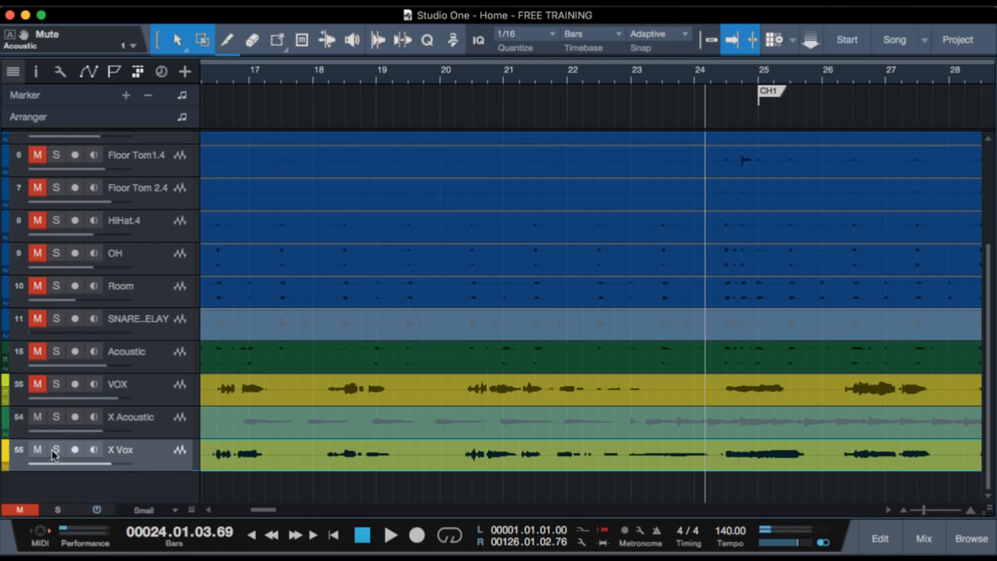
# Solo the VOX track and play it back from the same point just after bar 24.
pyautogui.click(58, 384)
pyautogui.press('space')
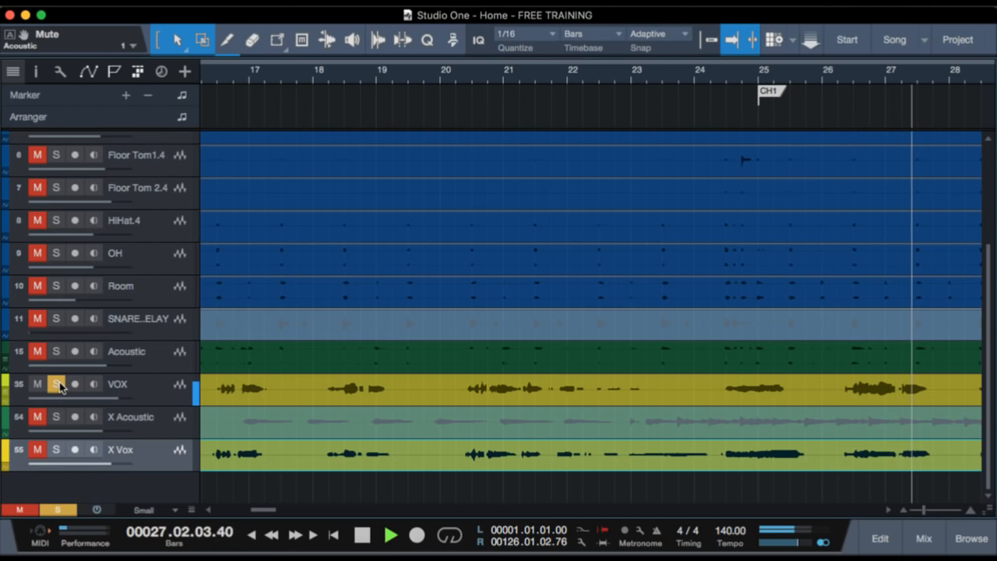
pyautogui.press('space')
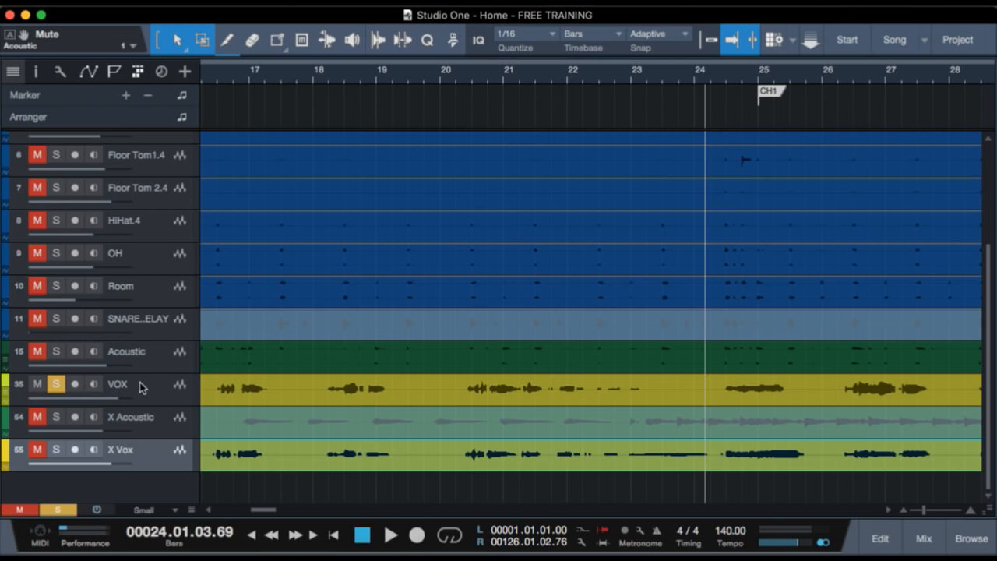
# Solo the Acoustic track alongside VOX, play them back from just after bar 24, and turn the Acoustic solo off.
pyautogui.click(55, 350)
pyautogui.press('space')
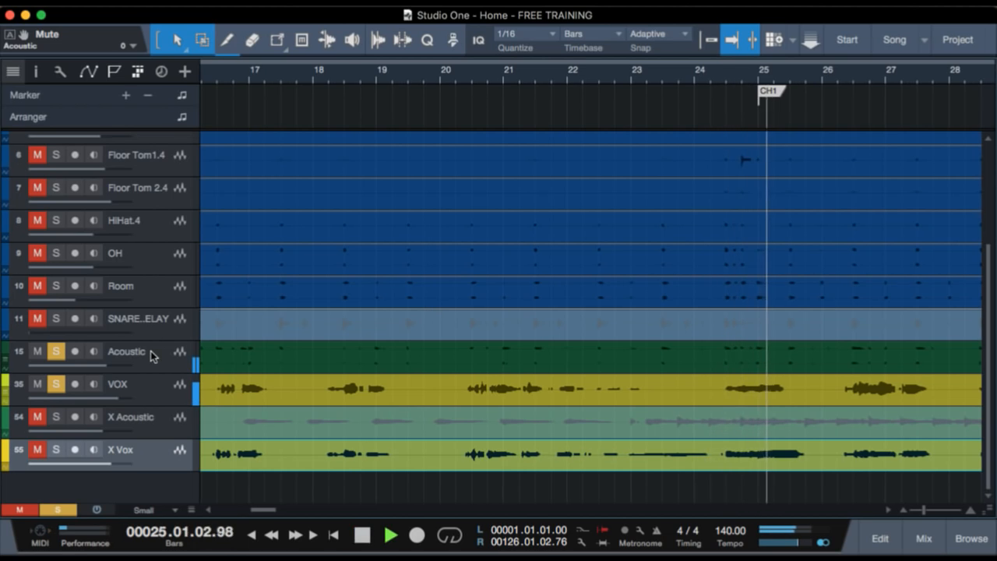
pyautogui.press('space')
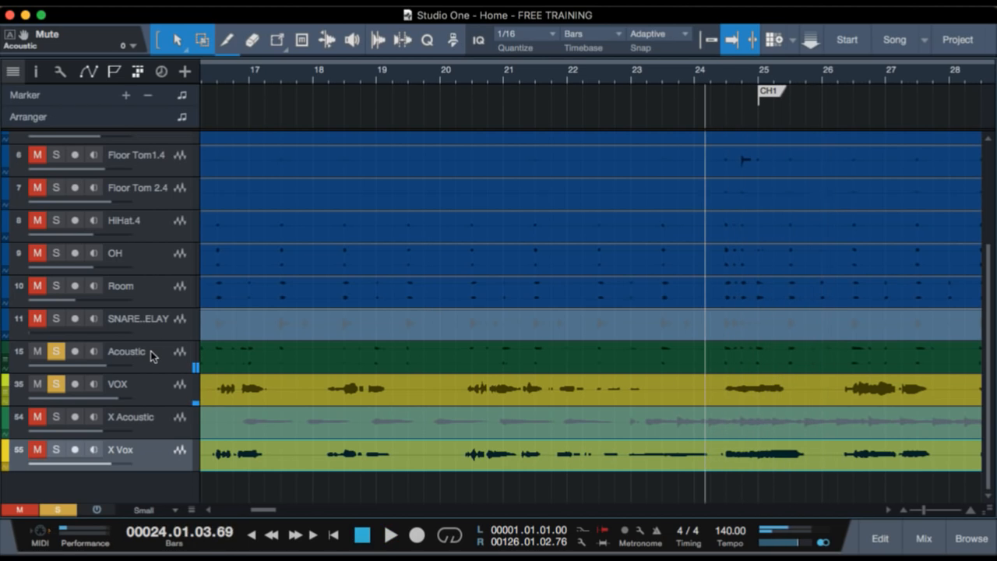
pyautogui.click(55, 350)
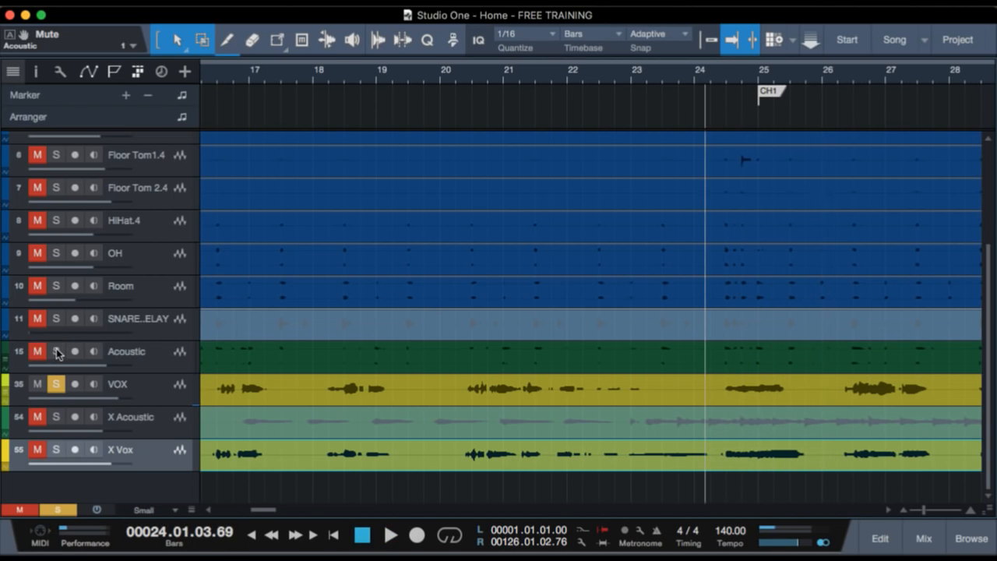
pyautogui.click(155, 290)
pyautogui.scroll(4, 249, 294)
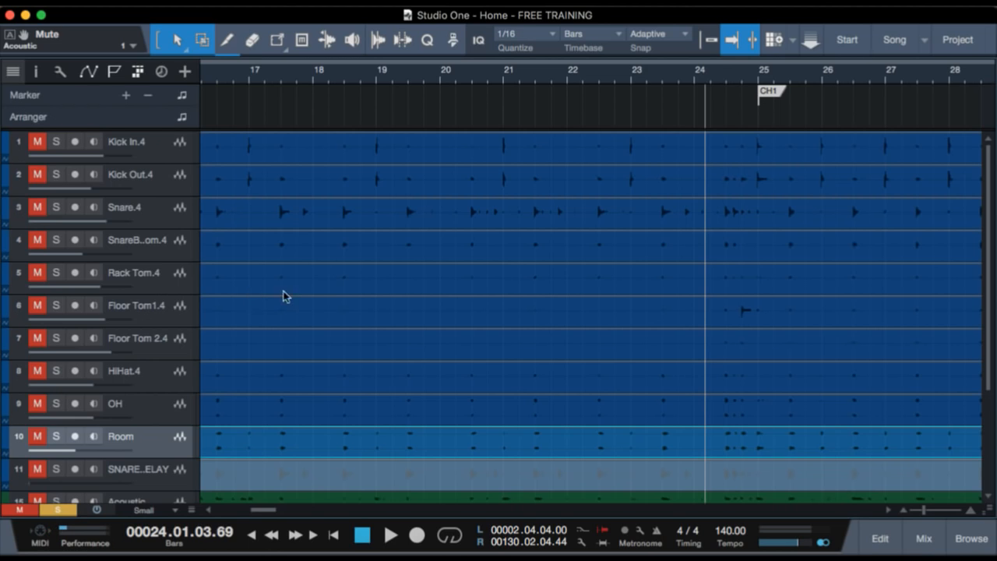
pyautogui.scroll(-4, 366, 319)
pyautogui.scroll(-1, 325, 362)
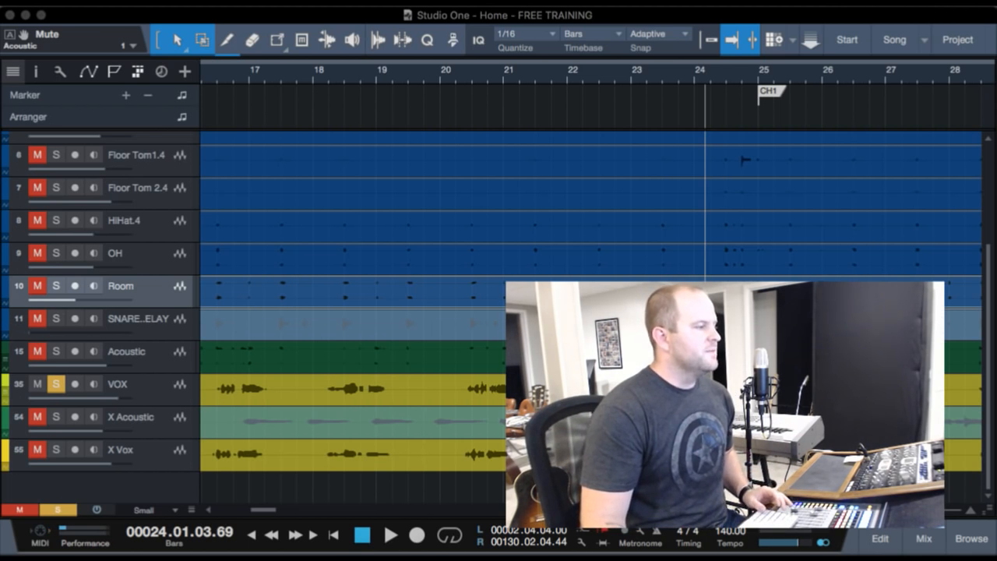
# Solo the Acoustic track and make the hidden Acoustic 2 and Acoustic 3 tracks visible using the track list.
pyautogui.click(137, 358)
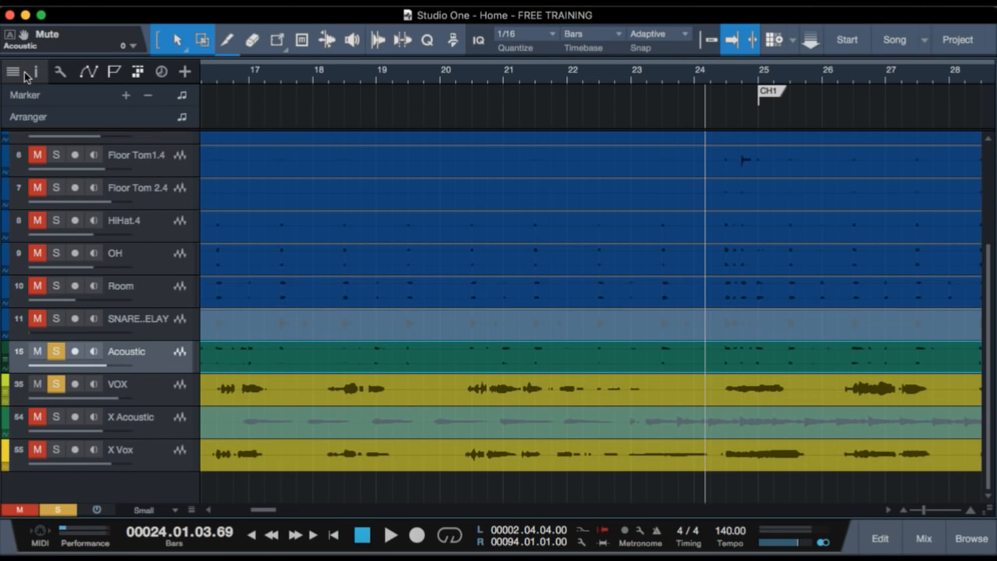
pyautogui.click(13, 71)
pyautogui.scroll(10, 75, 320)
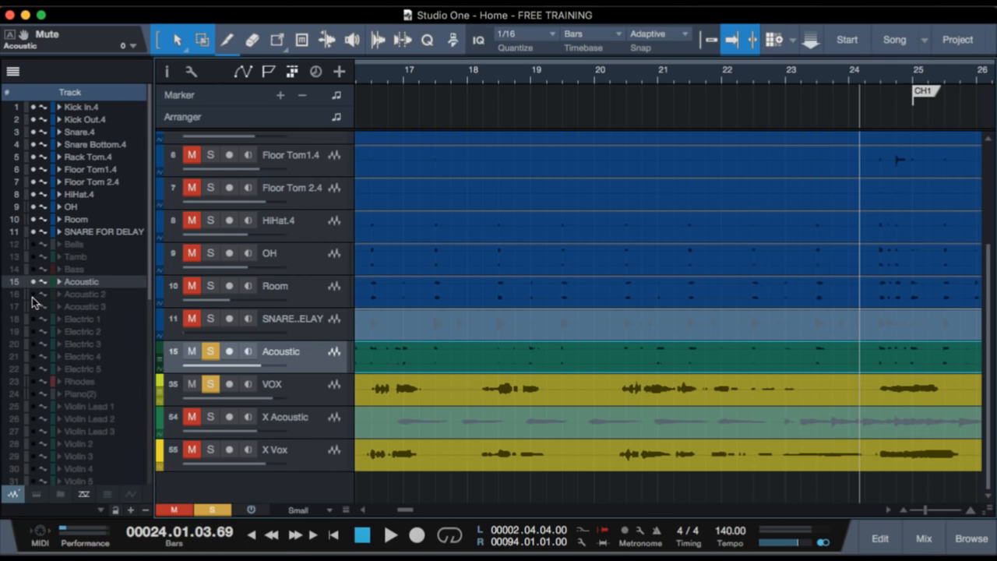
pyautogui.moveTo(34, 294); pyautogui.dragTo(34, 307)
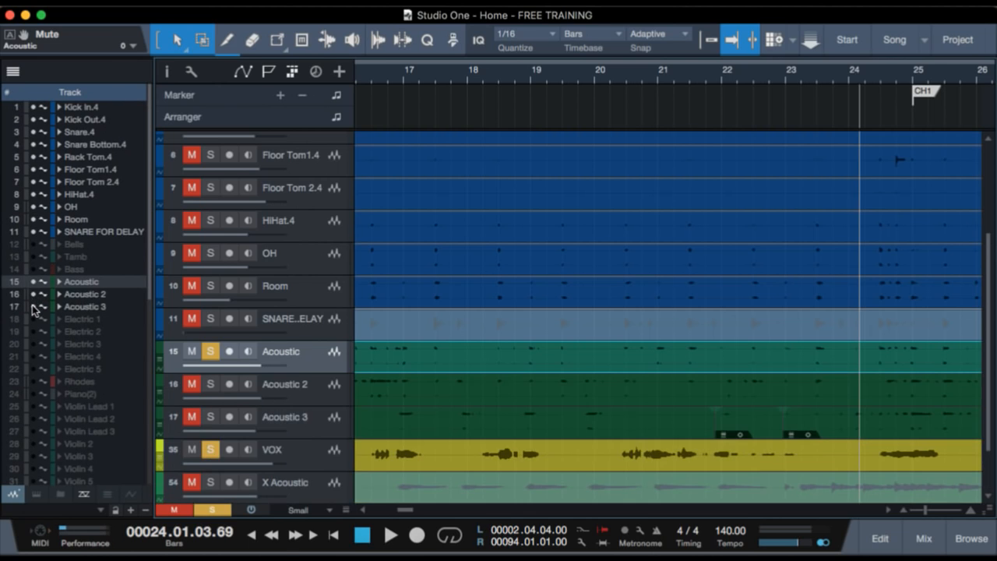
# Clear all track solos and mute the audio event on the X Vox track.
pyautogui.click(210, 384)
pyautogui.scroll(-2, 507, 433)
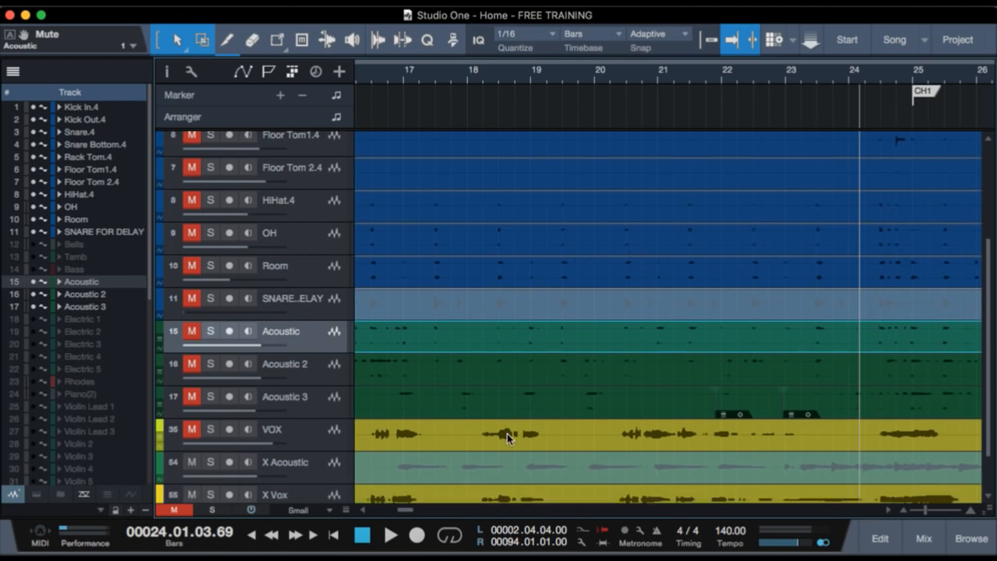
pyautogui.click(370, 454)
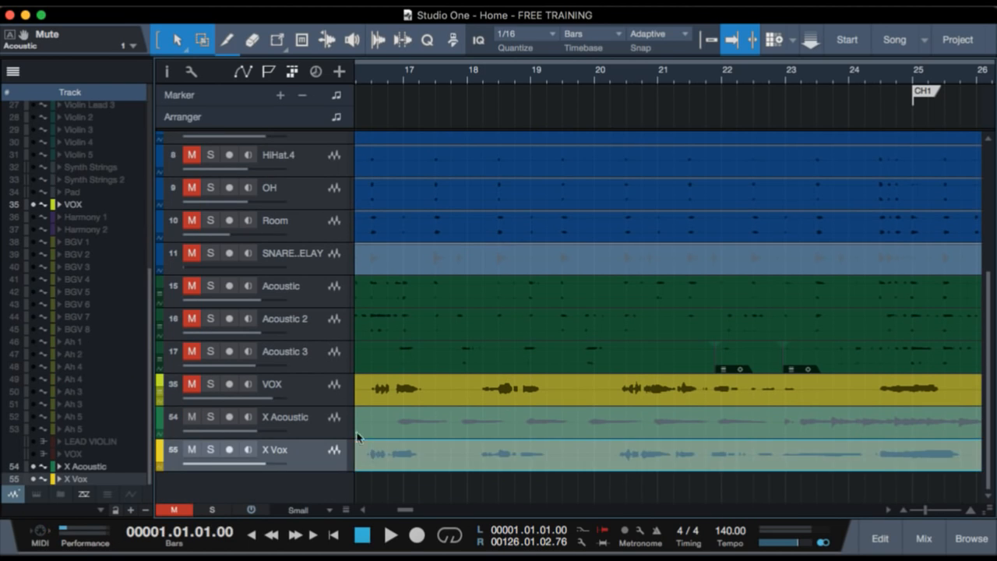
# Unmute the Acoustic, Acoustic 2, Acoustic 3 and VOX tracks together.
pyautogui.click(301, 388)
pyautogui.keyDown('shift'); pyautogui.click(314, 291); pyautogui.keyUp('shift')
pyautogui.hotkey('shift', 'm')
# Play back the three acoustic tracks with the vocal from bar 23, hiding the track list.
pyautogui.click(834, 72)
pyautogui.click(789, 73)
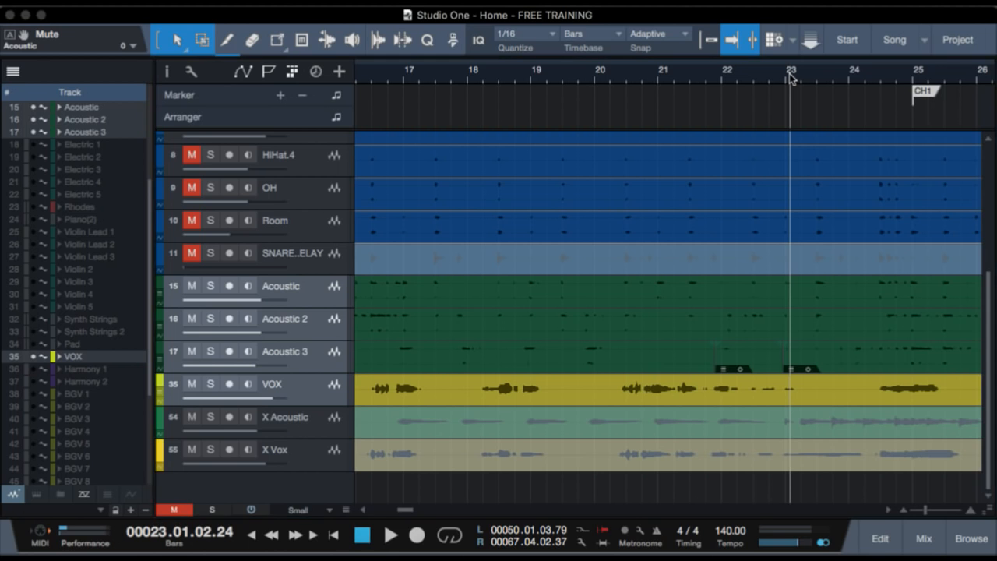
pyautogui.hscroll(5, 731, 236)
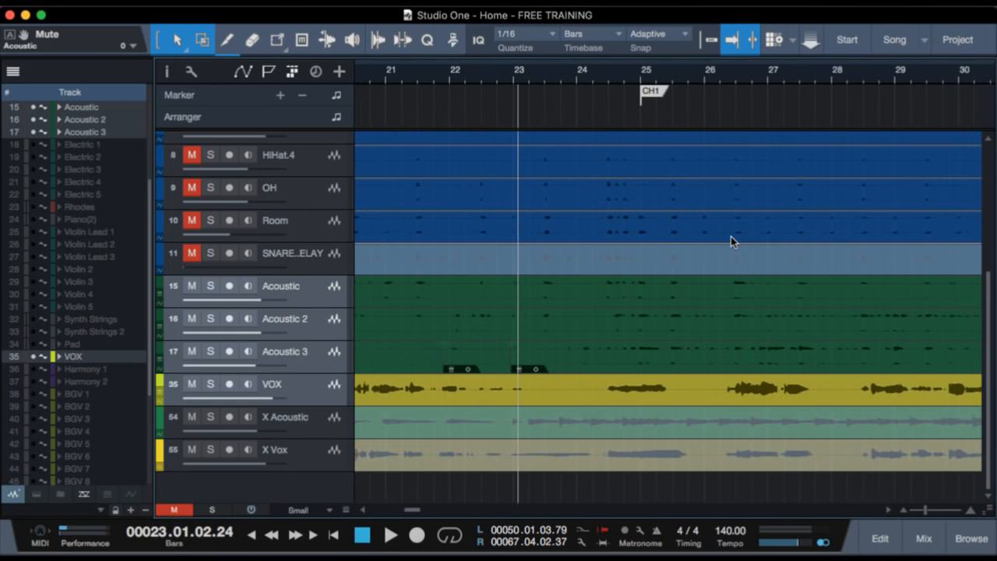
pyautogui.press('space')
pyautogui.hotkey('shift', 'F4')
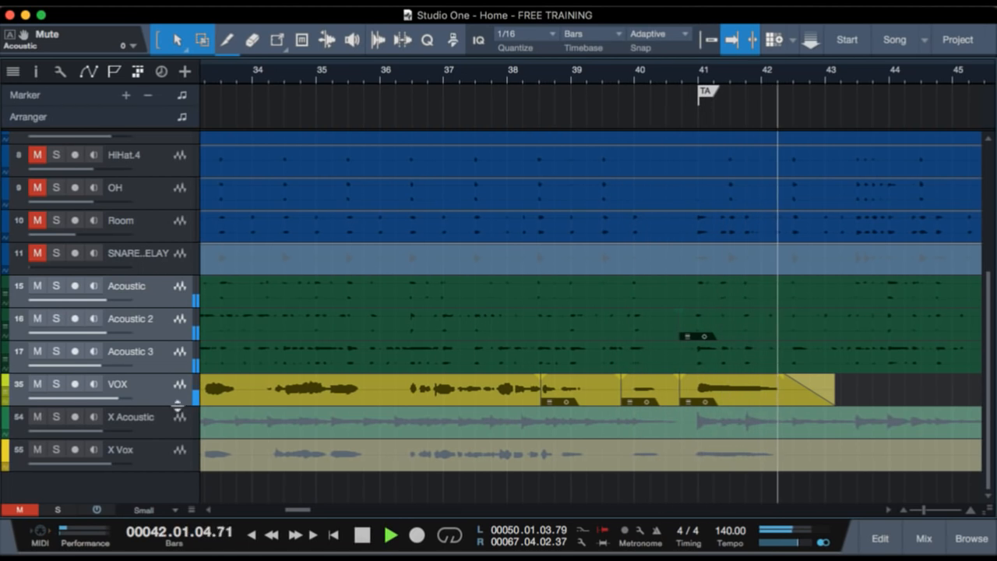
pyautogui.press('space')
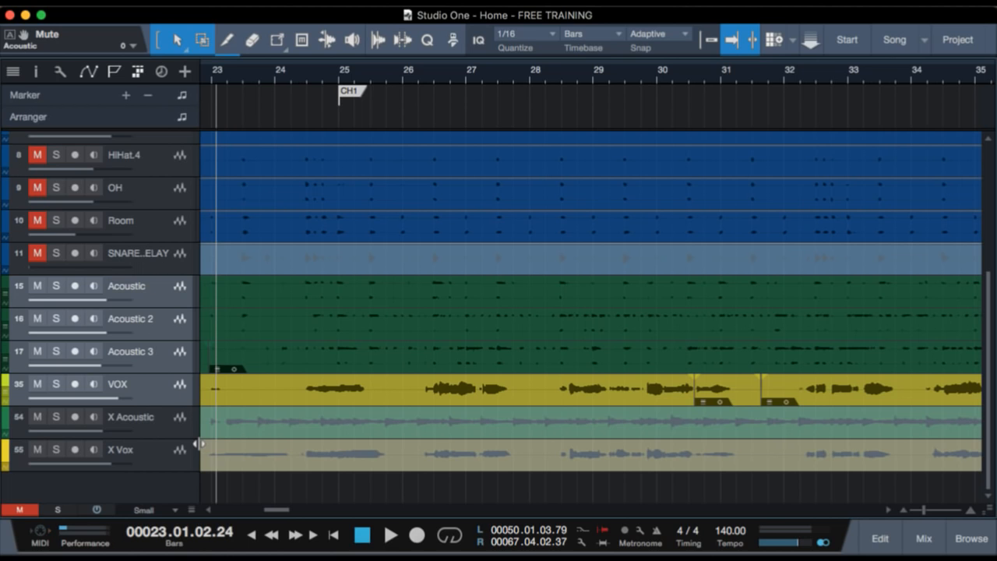
# Solo the three acoustic tracks together, play them back from just before the CH1 marker, and turn their solos off.
pyautogui.click(175, 356)
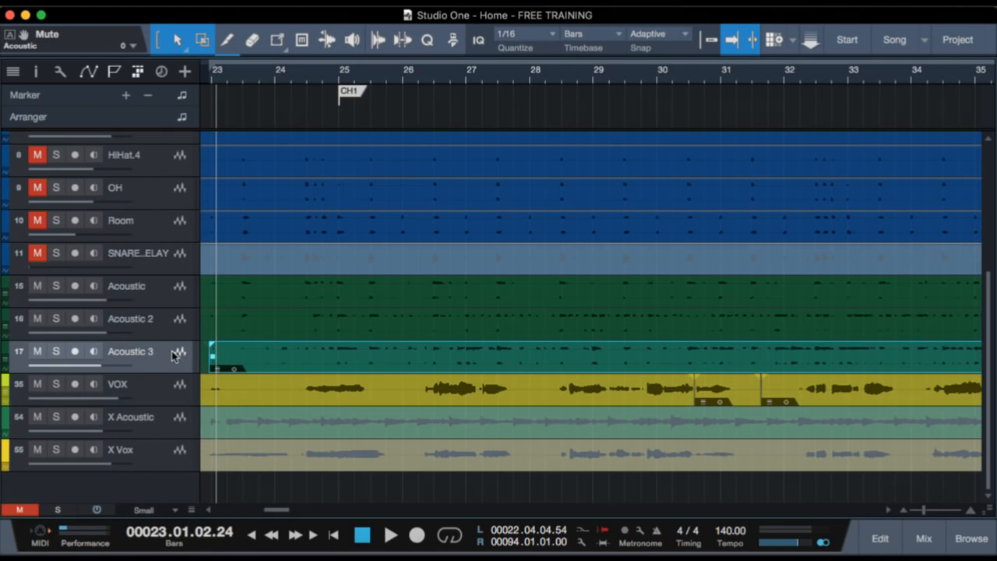
pyautogui.keyDown('shift'); pyautogui.click(175, 297); pyautogui.keyUp('shift')
pyautogui.press('s')
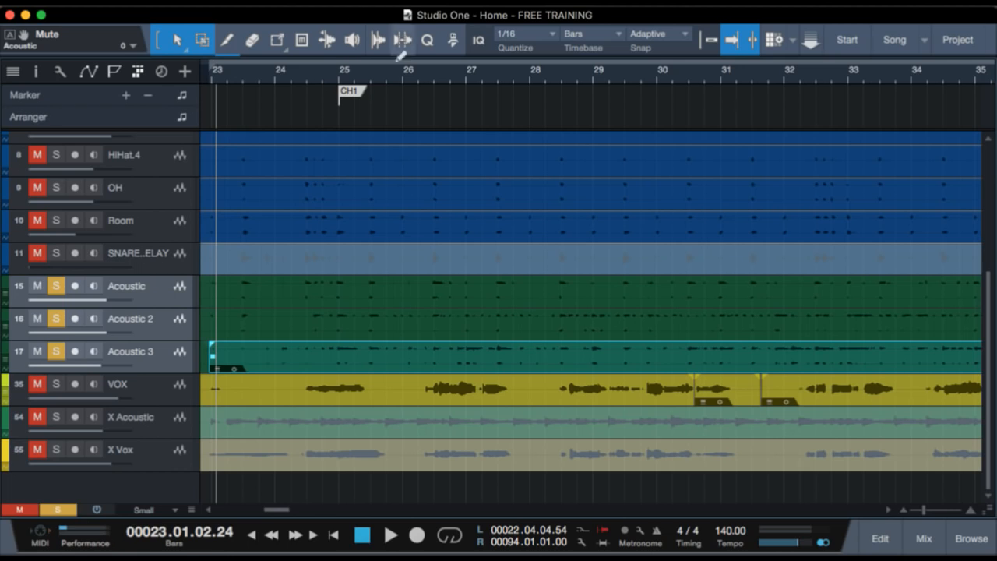
pyautogui.click(330, 84)
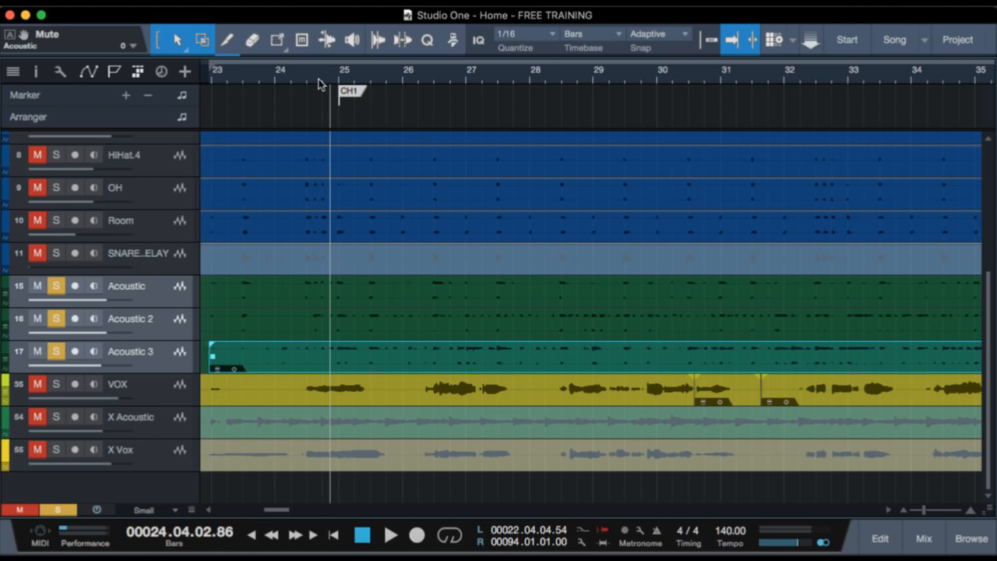
pyautogui.press('space')
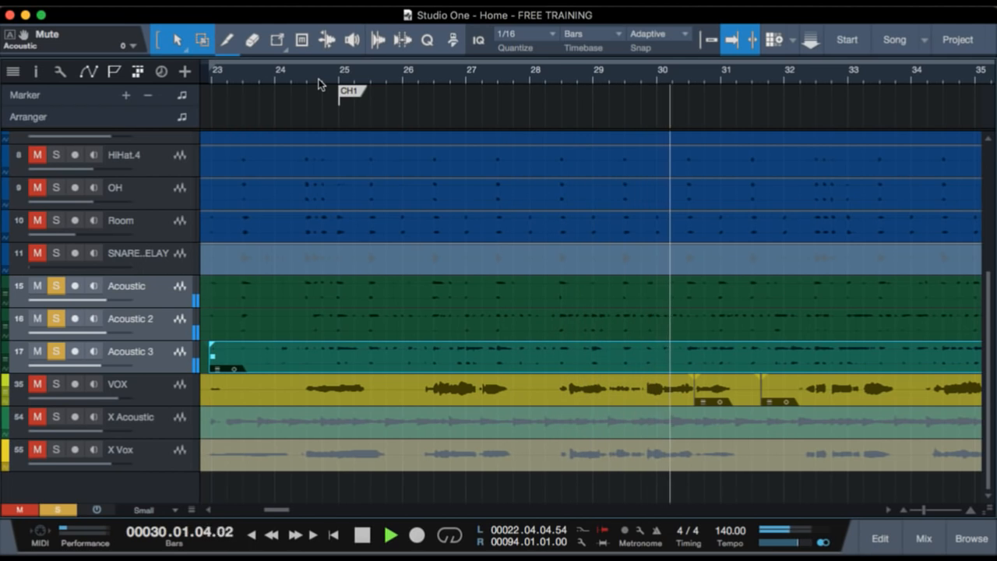
pyautogui.press('space')
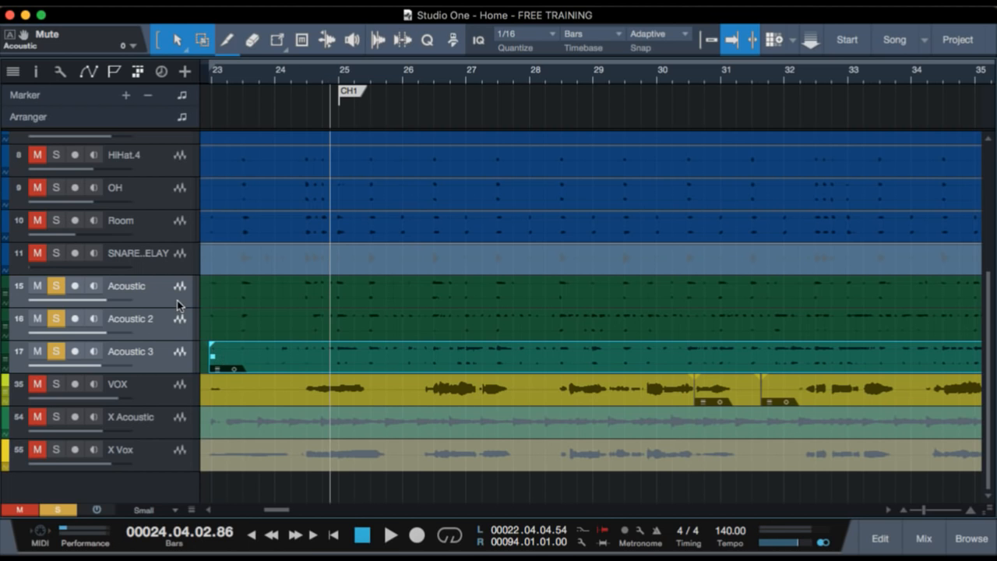
pyautogui.press('s')
# Reduce the track height to Tiny and unmute all tracks from Kick In.4 through SNARE FOR DELAY.
pyautogui.scroll(5, 325, 353)
pyautogui.scroll(-2, 326, 349)
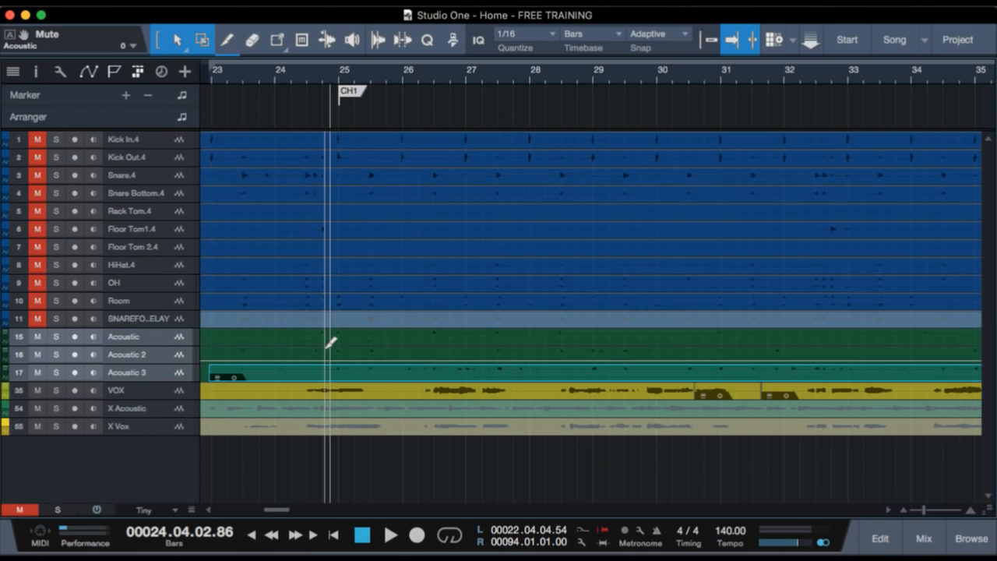
pyautogui.click(169, 140)
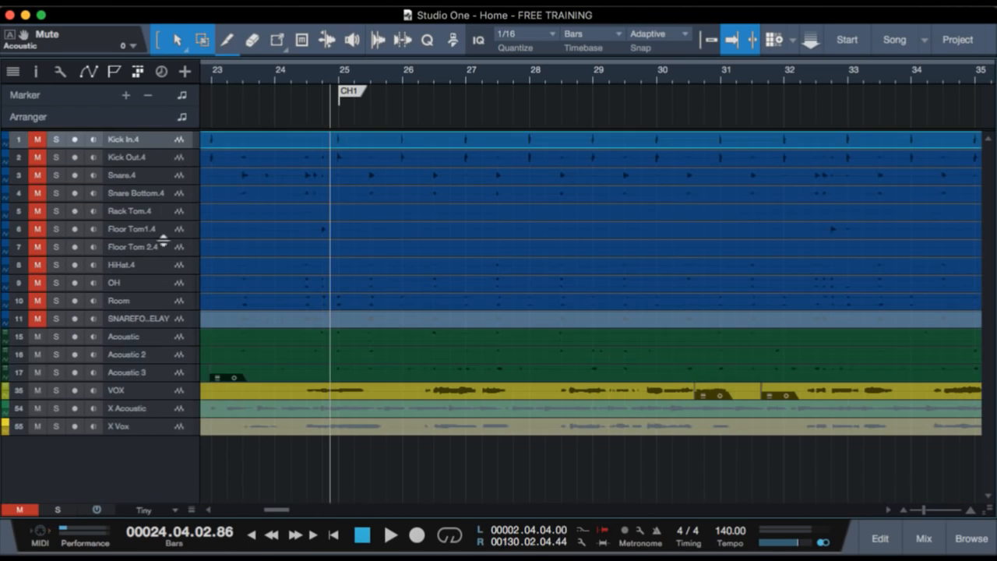
pyautogui.keyDown('shift'); pyautogui.click(154, 318); pyautogui.keyUp('shift')
pyautogui.press('m')
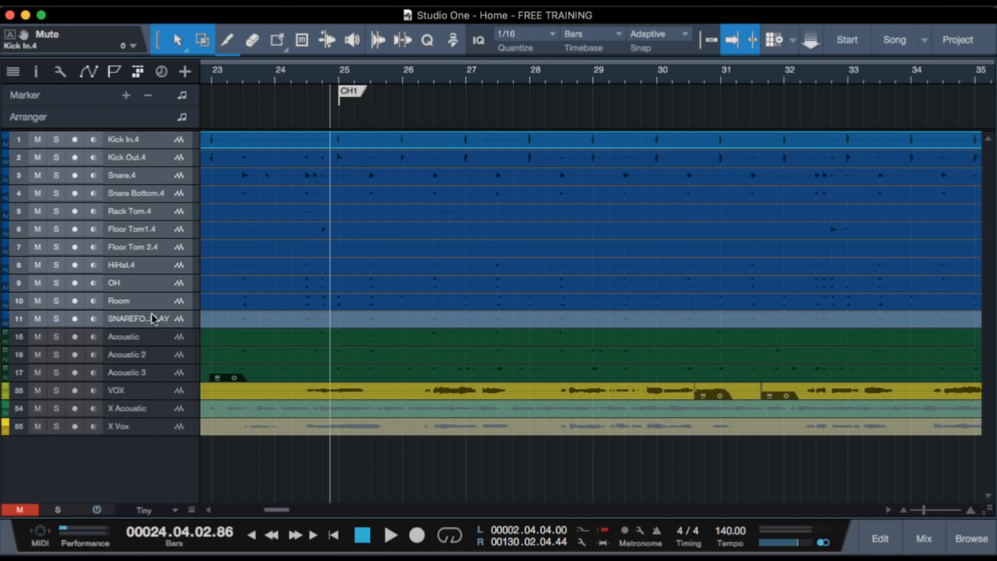
# Make the hidden Bells, Bass and Tamb tracks visible using the track list, and unmute the Bass track.
pyautogui.moveTo(340, 74); pyautogui.dragTo(340, 20)
pyautogui.hscroll(-2, 290, 176)
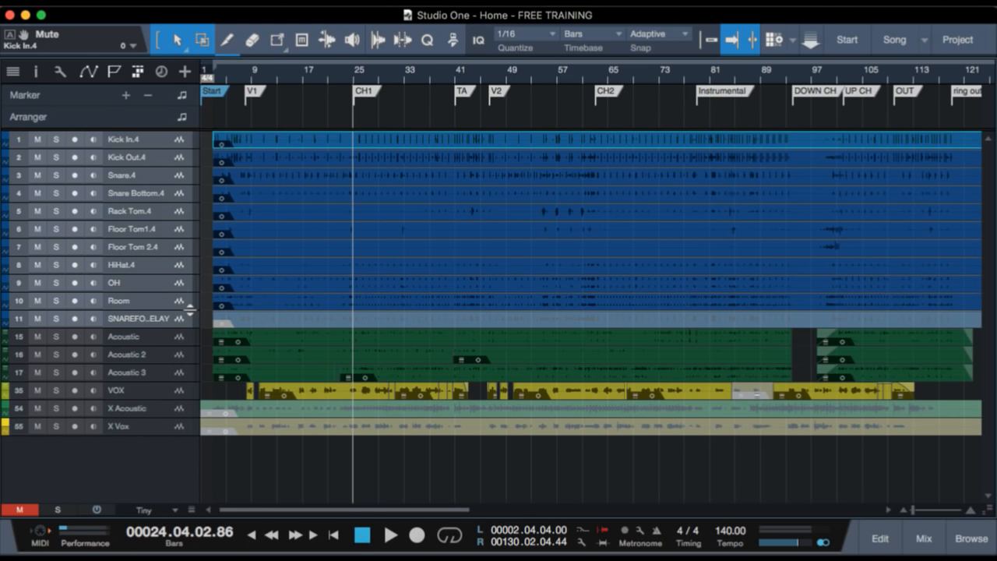
pyautogui.hotkey('shift', 't')
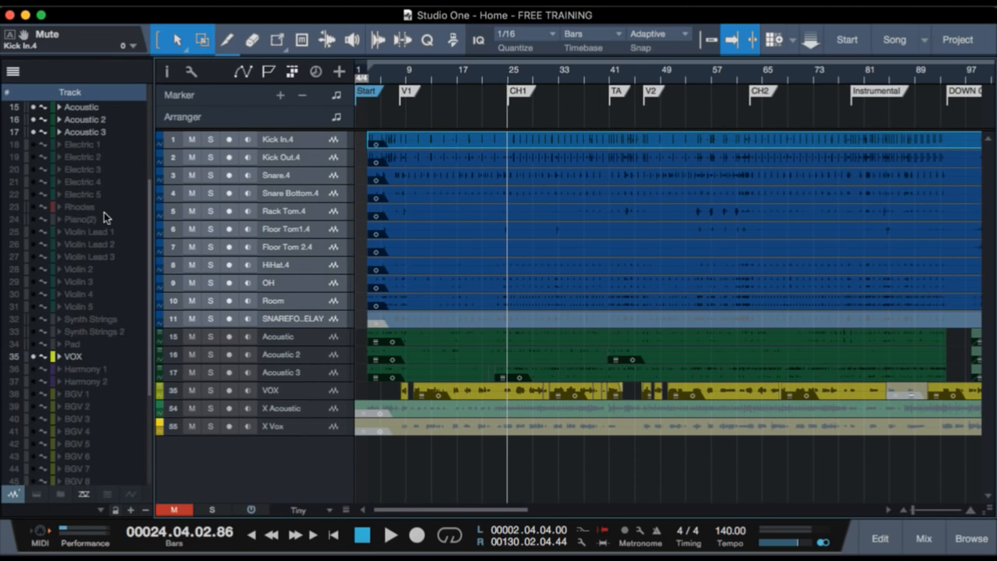
pyautogui.scroll(5, 104, 212)
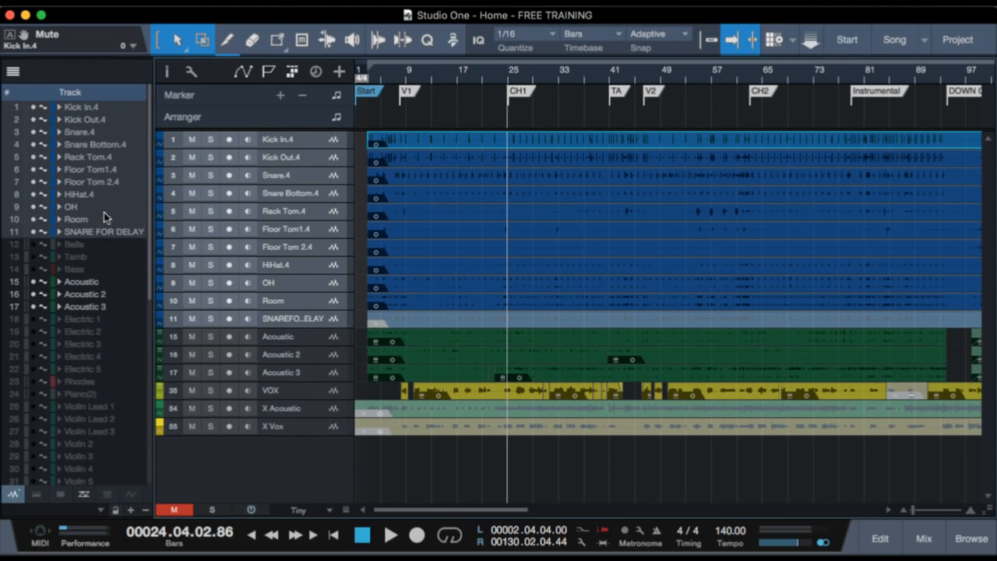
pyautogui.click(33, 246)
pyautogui.click(33, 269)
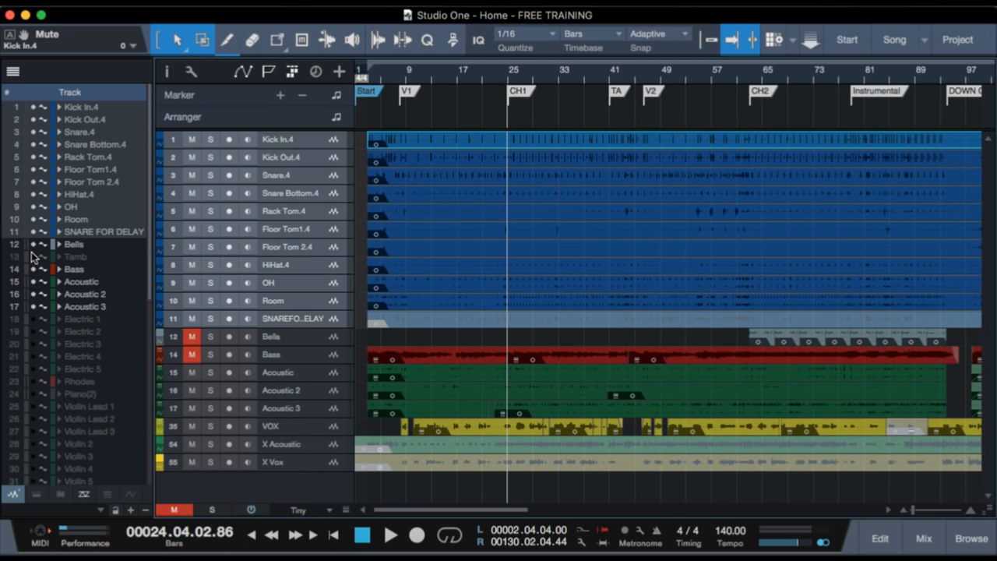
pyautogui.click(33, 256)
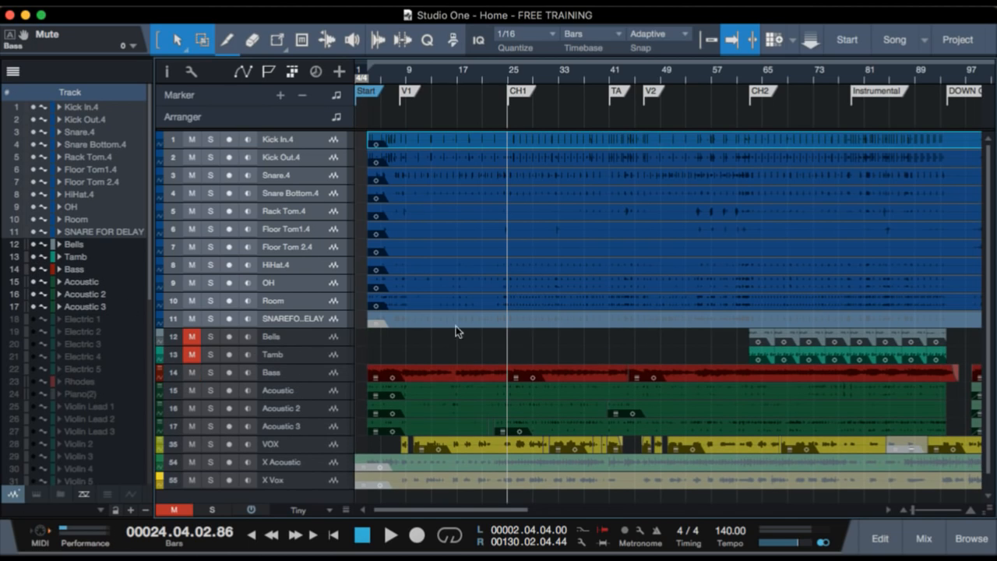
# Unmute the Bells and Tamb tracks and play back the fuller arrangement from the start of bar 24.
pyautogui.moveTo(499, 75); pyautogui.dragTo(496, 92)
pyautogui.hscroll(-3, 540, 165)
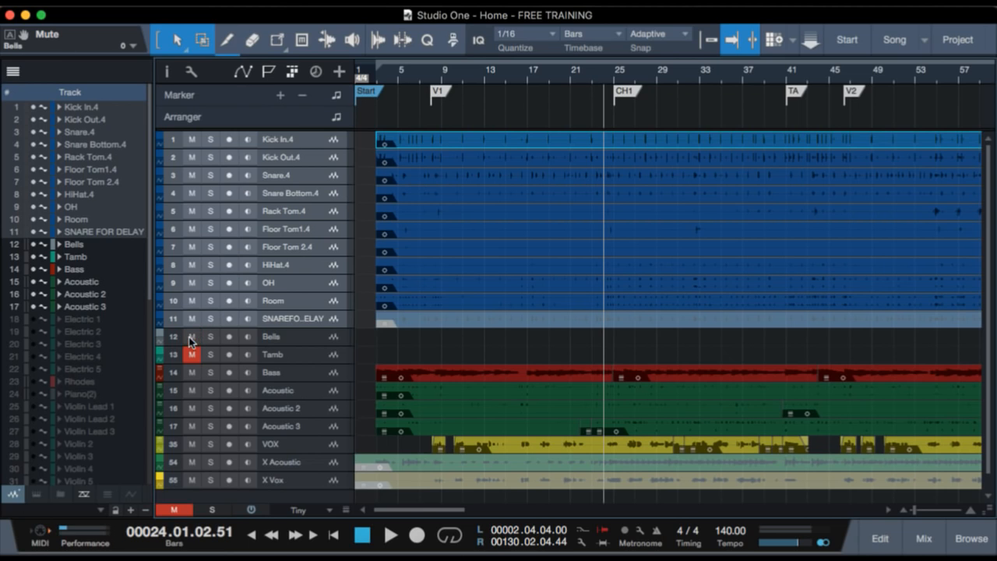
pyautogui.press('space')
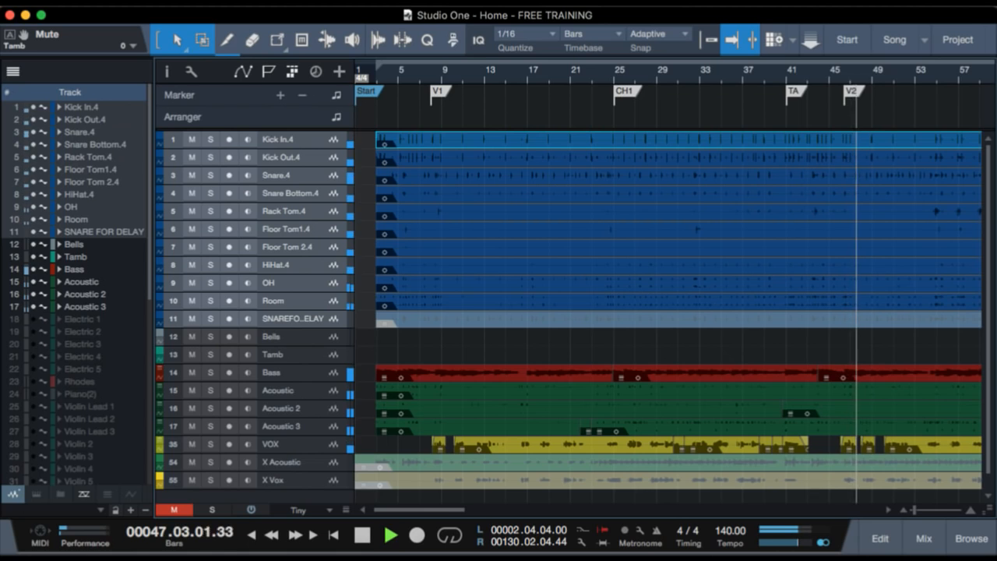
pyautogui.press('space')
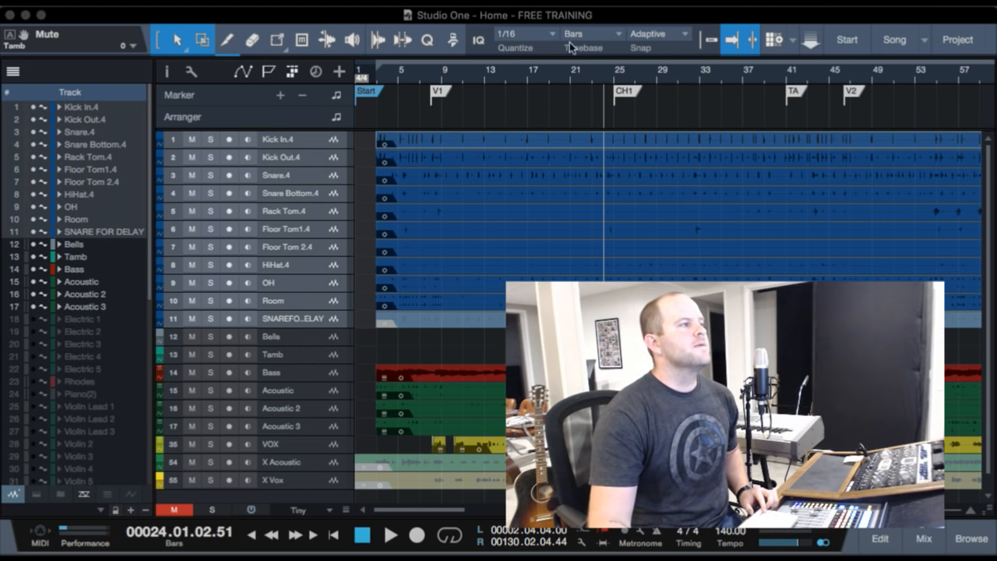
pyautogui.click(595, 17)
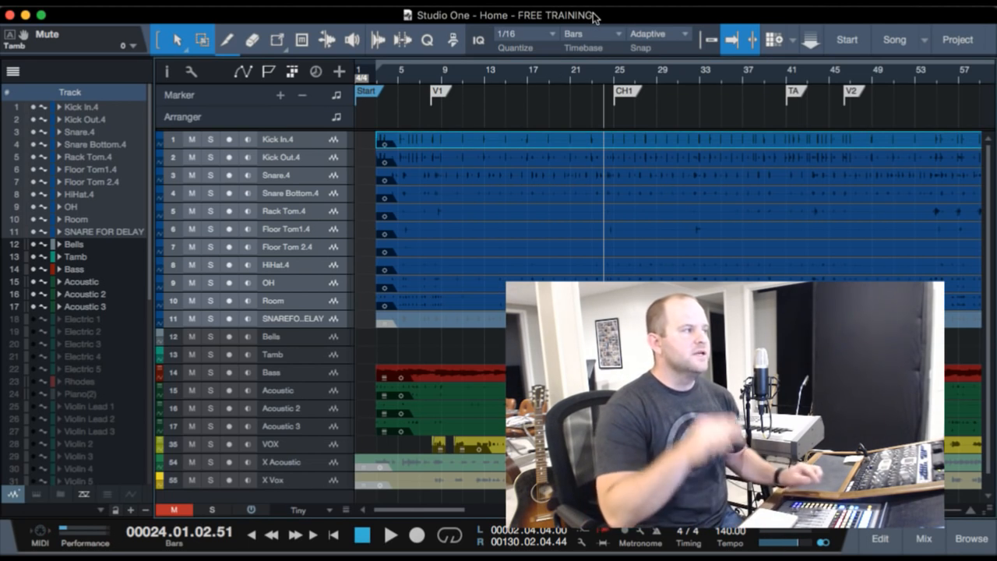
pyautogui.moveTo(595, 17); pyautogui.dragTo(641, 13)
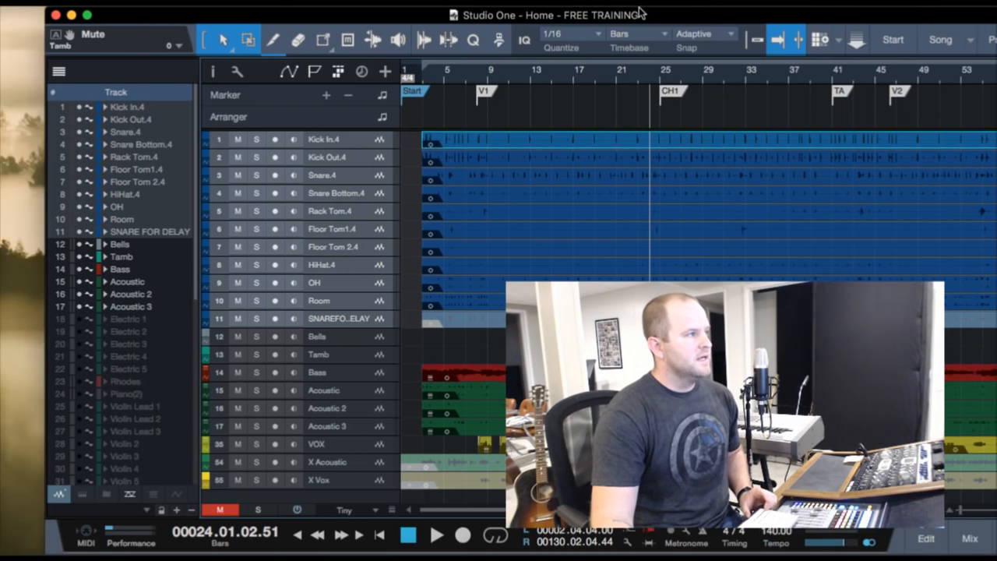
pyautogui.doubleClick(646, 17)
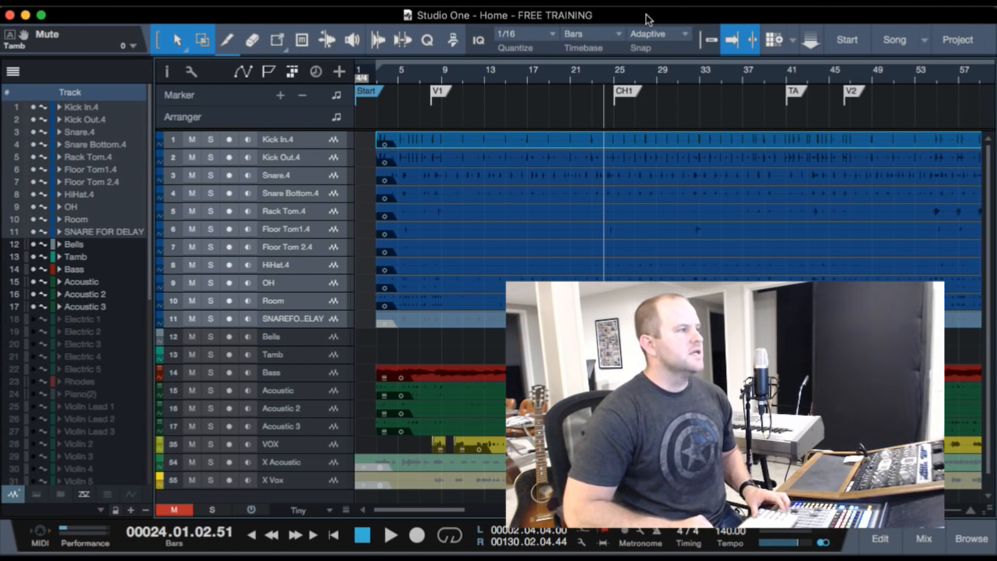
# Hide the track list and place the playhead in bar 41 near the TA marker.
pyautogui.press('F4')
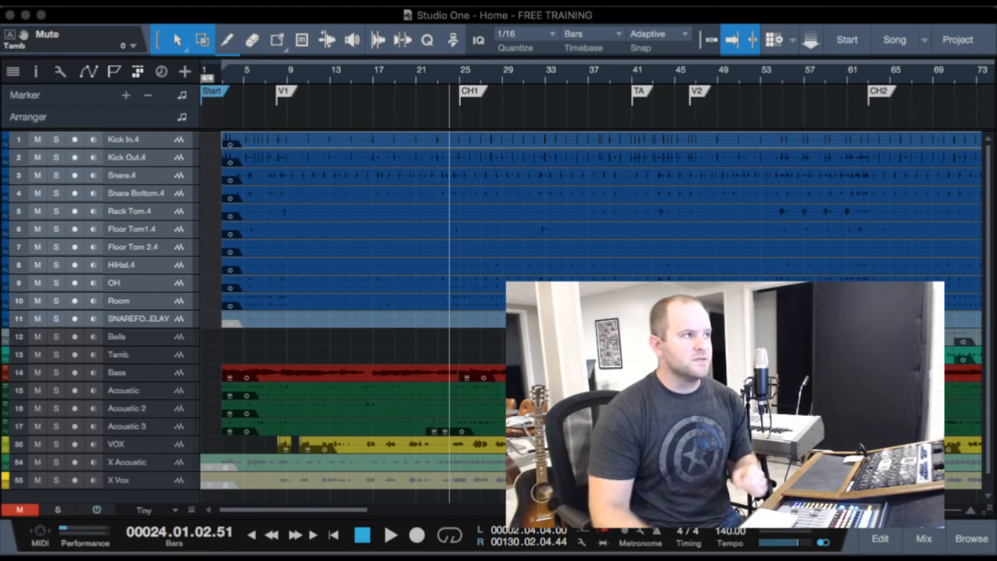
pyautogui.click(637, 73)
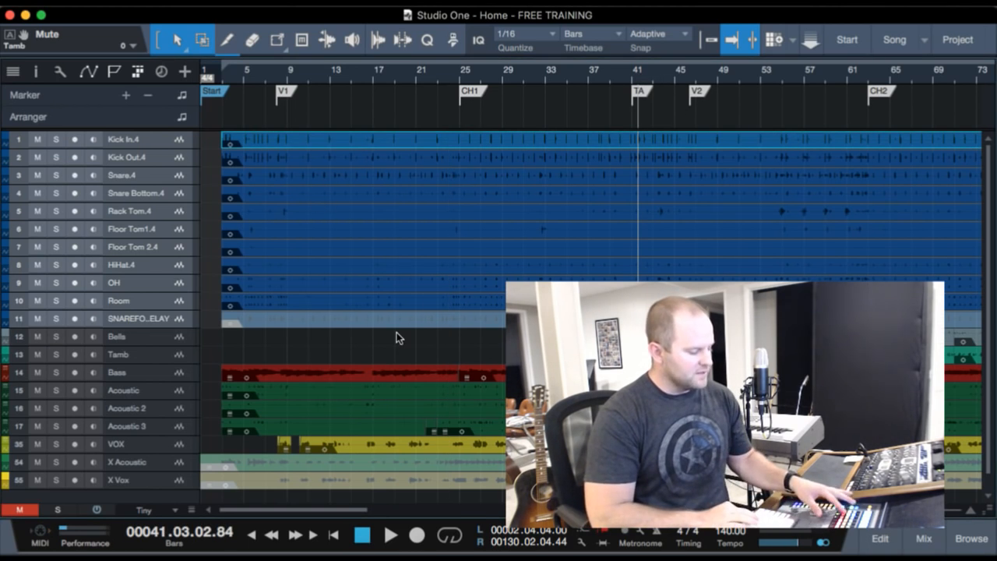
# Play back the full arrangement from bar 41 near the TA marker and stop it.
pyautogui.press('space')
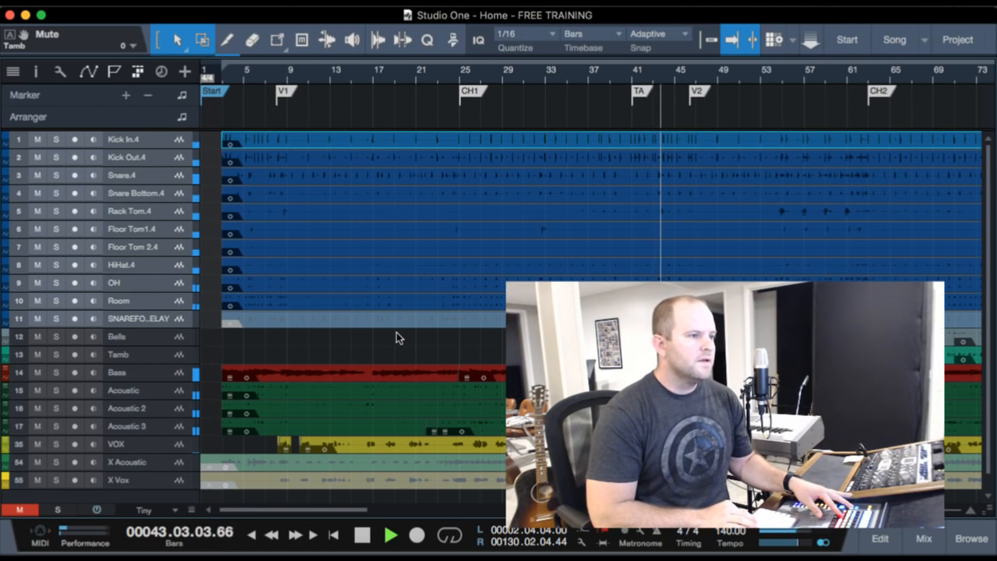
pyautogui.press('space')
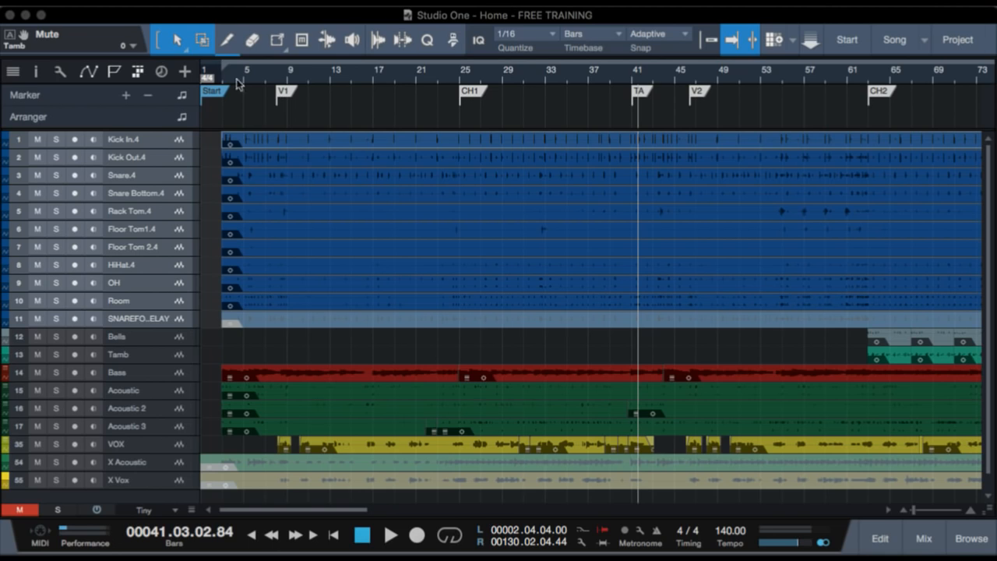
# Open the track list and make the hidden Electric 1 through Electric 5 tracks visible.
pyautogui.scroll(-1, 452, 312)
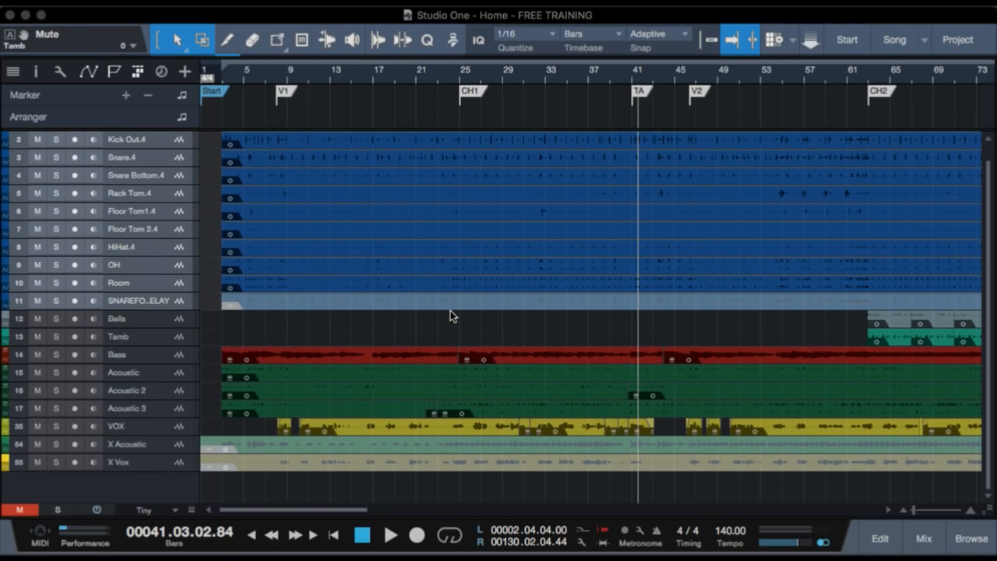
pyautogui.click(137, 20)
pyautogui.hotkey('shift', 't')
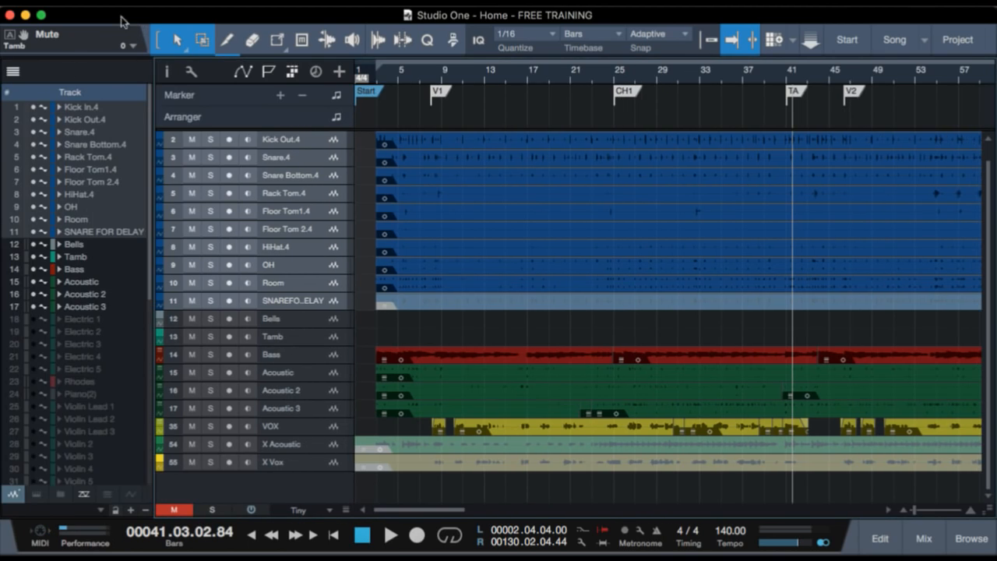
pyautogui.scroll(-2, 121, 293)
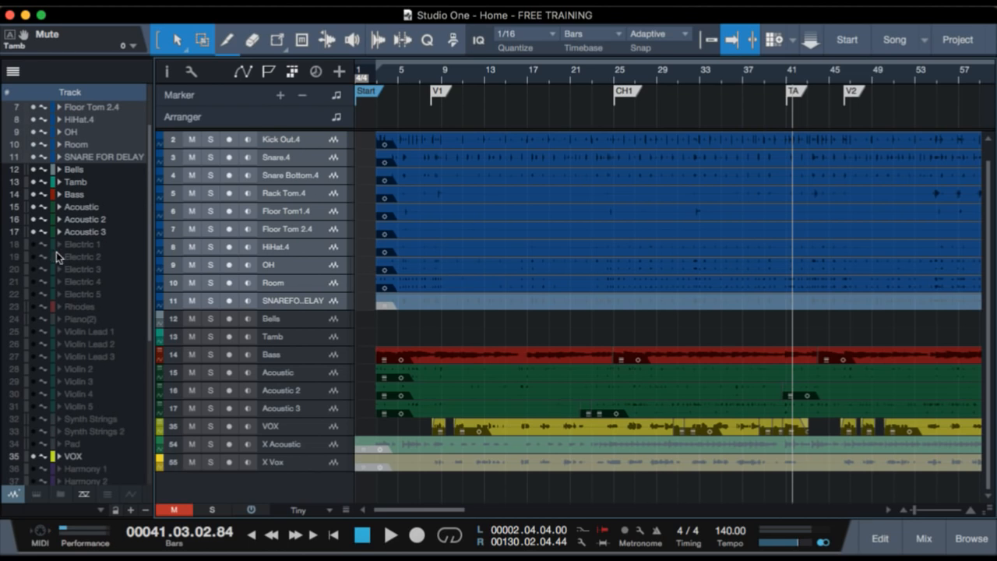
pyautogui.moveTo(32, 245); pyautogui.dragTo(27, 297)
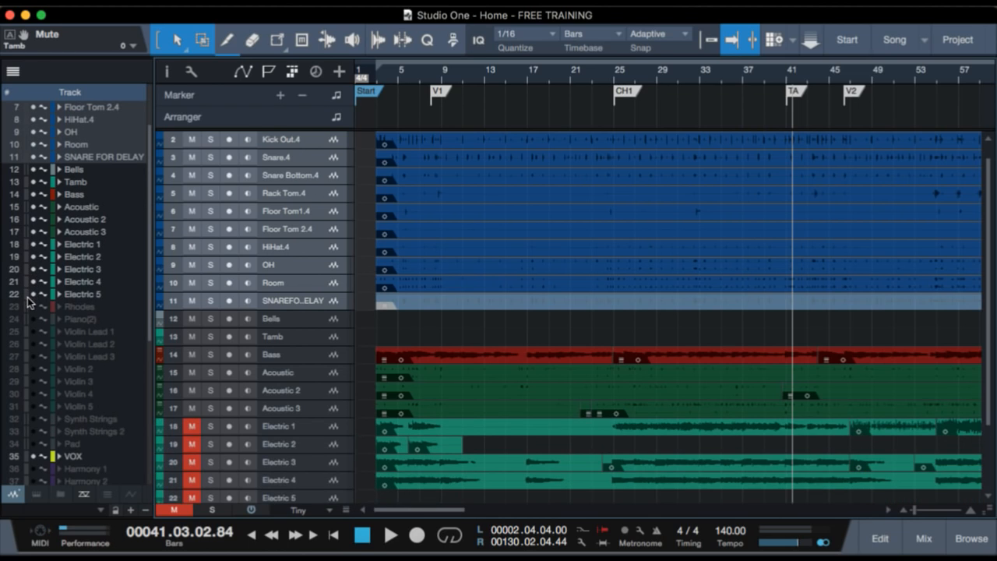
# Place the playhead late in bar 2, just before the first audio events begin.
pyautogui.scroll(-1, 510, 435)
pyautogui.scroll(-3, 483, 428)
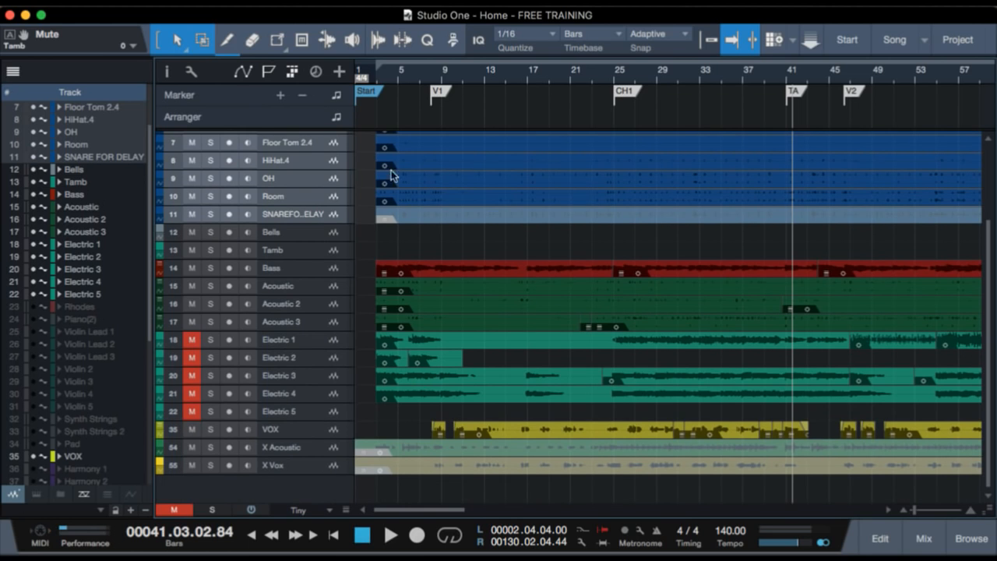
pyautogui.click(373, 95)
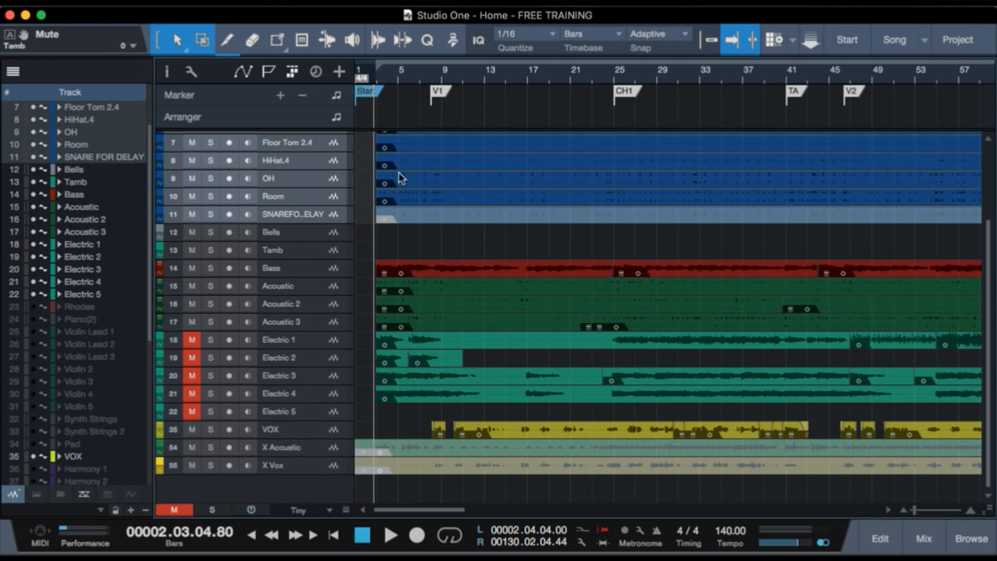
# Increase the track height to Normal and play back the intro with the electric guitar tracks still muted.
pyautogui.scroll(3, 450, 275)
pyautogui.scroll(-15, 449, 276)
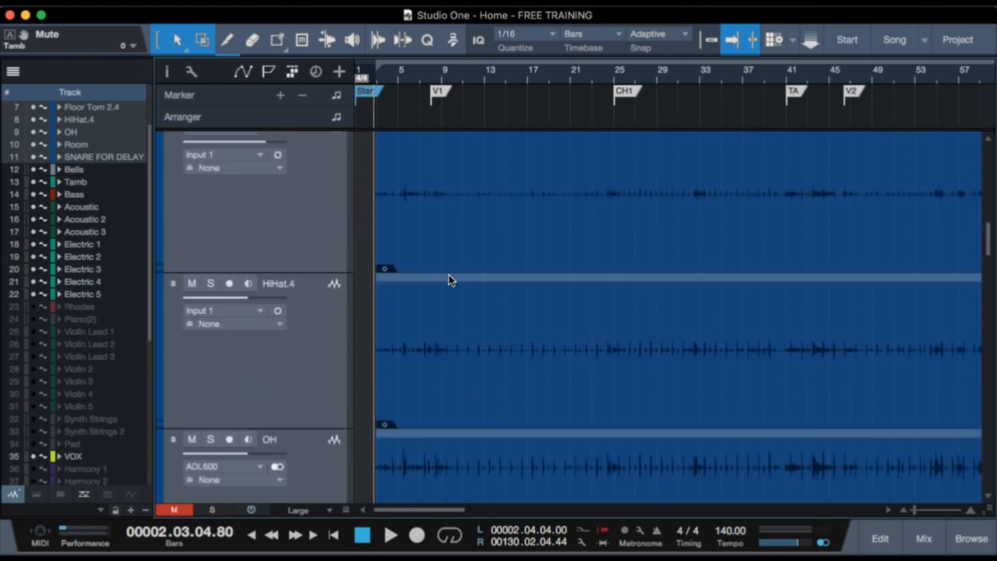
pyautogui.scroll(-8, 448, 275)
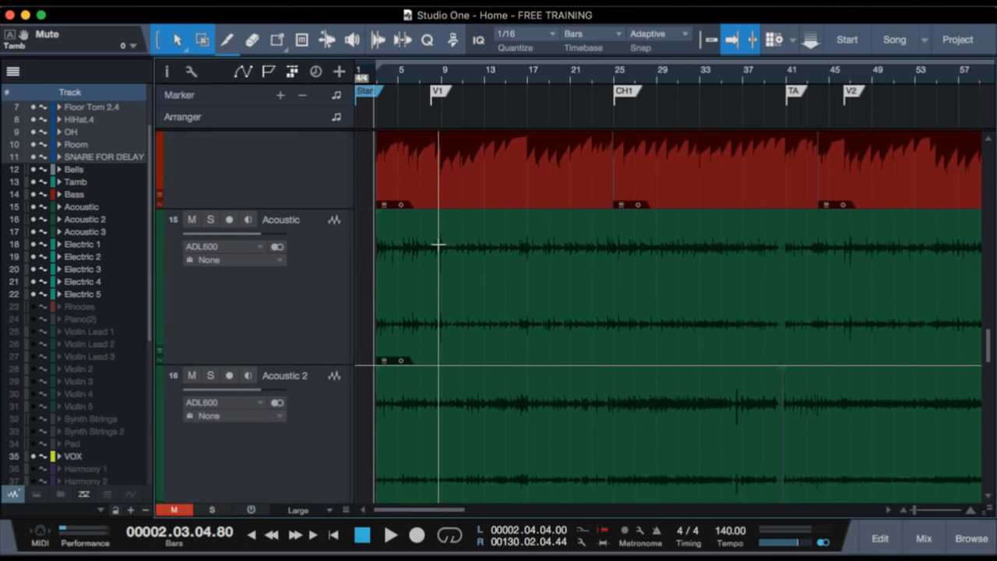
pyautogui.scroll(-1, 441, 247)
pyautogui.scroll(-1, 441, 242)
pyautogui.scroll(-5, 438, 243)
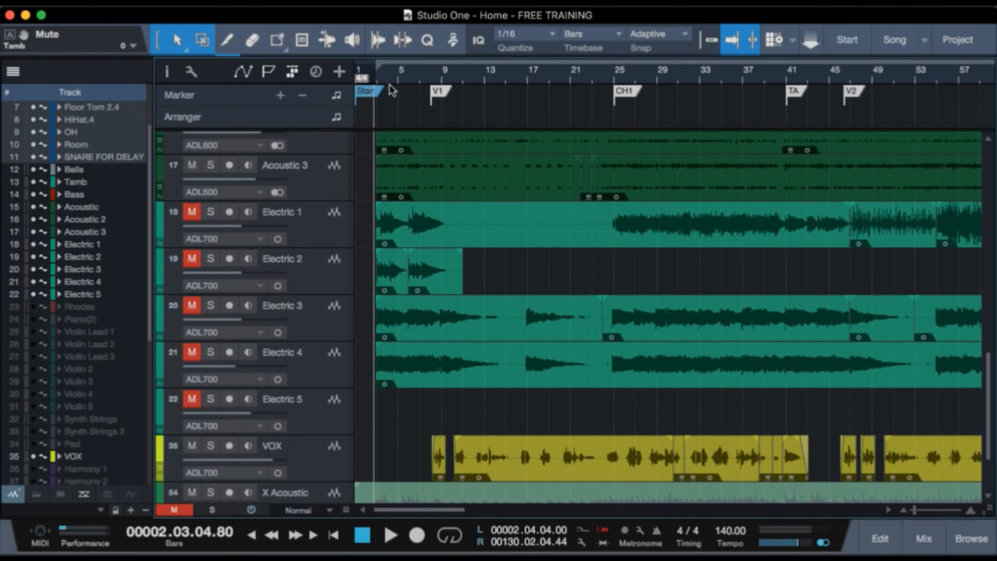
pyautogui.press('space')
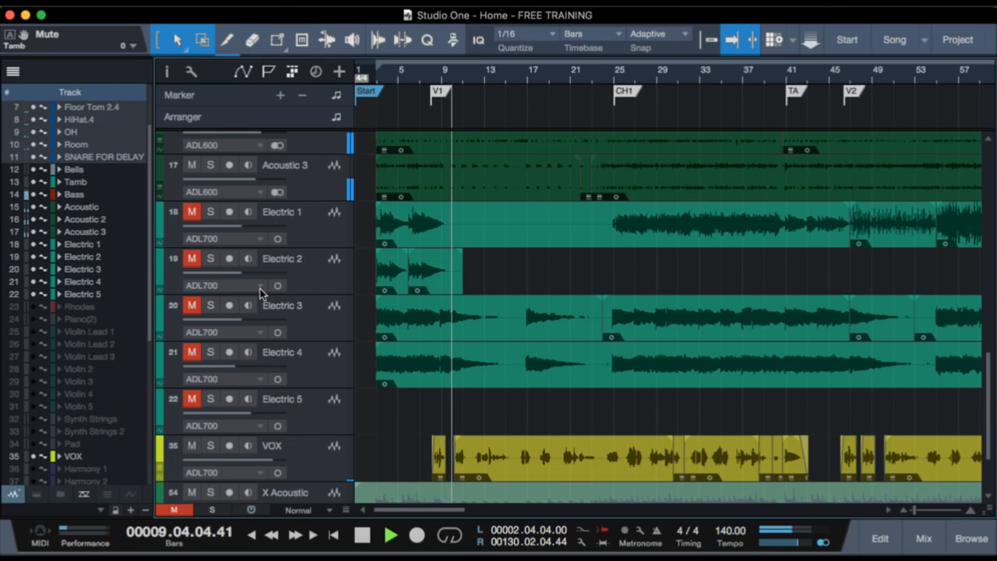
pyautogui.press('space')
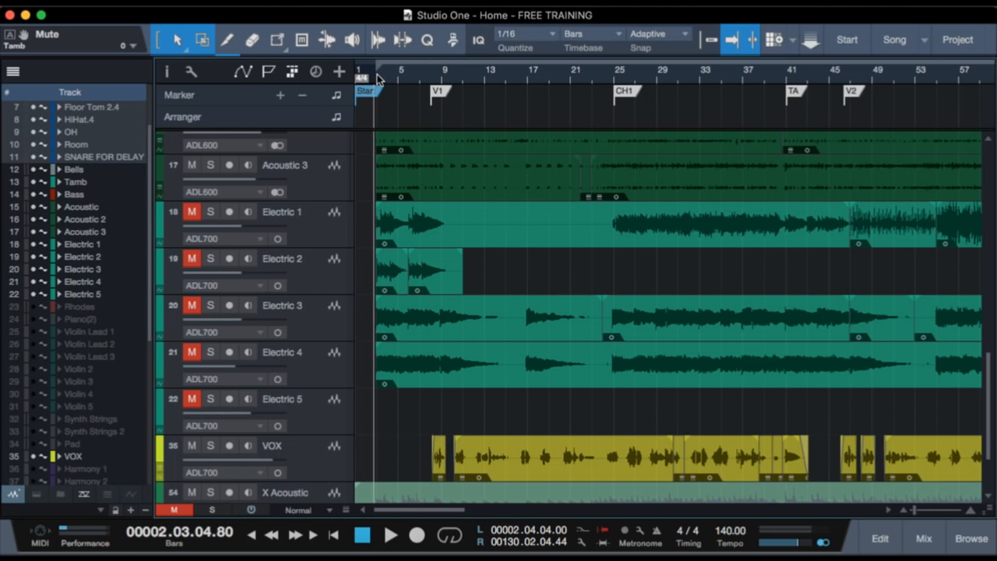
# Select only the Electric 1 track and play back the intro from late in bar 2.
pyautogui.moveTo(377, 77); pyautogui.dragTo(378, 105)
pyautogui.hscroll(-2, 465, 247)
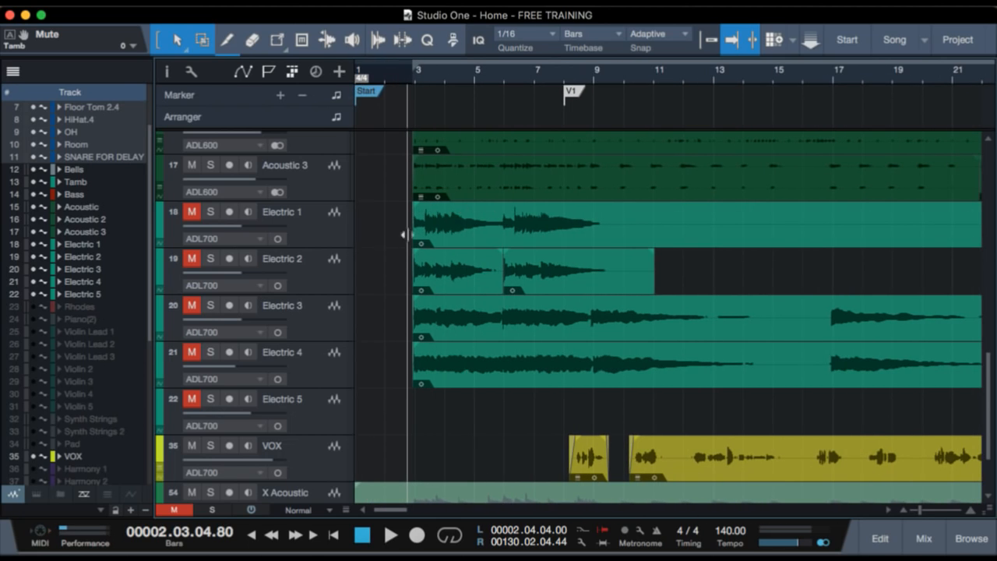
pyautogui.moveTo(307, 239); pyautogui.dragTo(307, 374)
pyautogui.keyDown('super'); pyautogui.click(306, 371); pyautogui.keyUp('super')
pyautogui.keyDown('super'); pyautogui.click(306, 391); pyautogui.keyUp('super')
pyautogui.keyDown('super'); pyautogui.click(312, 357); pyautogui.keyUp('super')
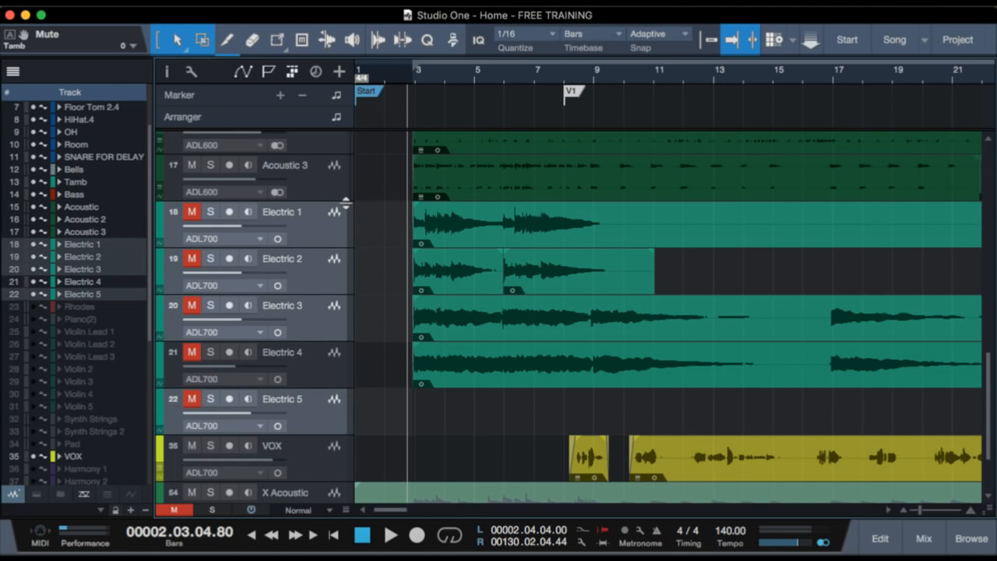
pyautogui.click(323, 212)
pyautogui.press('space')
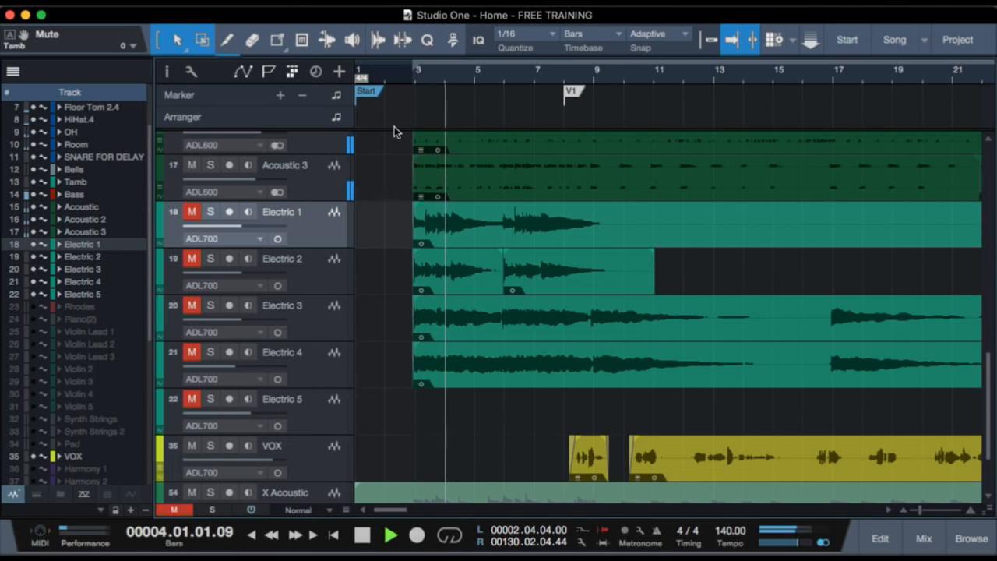
pyautogui.press('space')
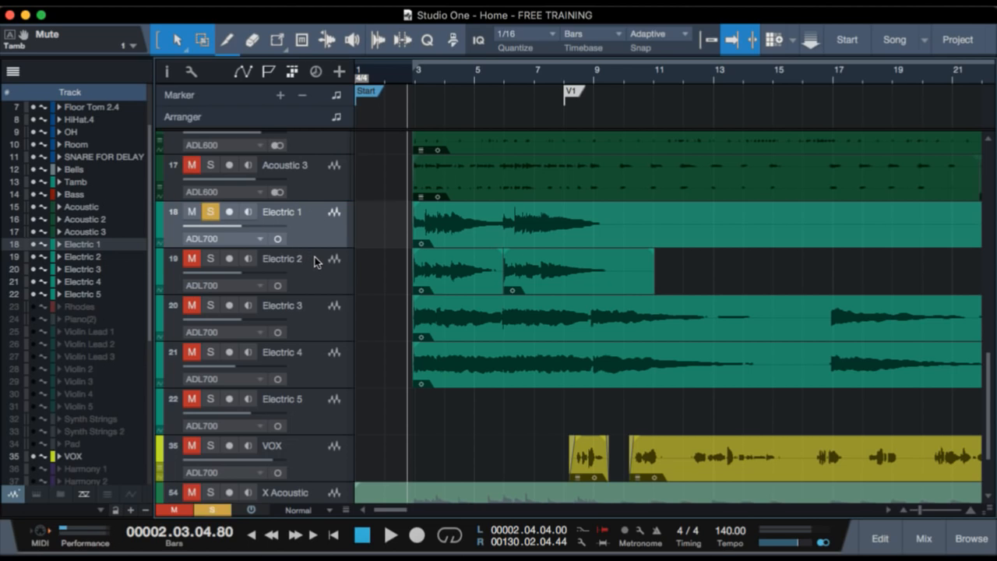
# Unmute the Electric 1 track and hide the track list.
pyautogui.click(190, 215)
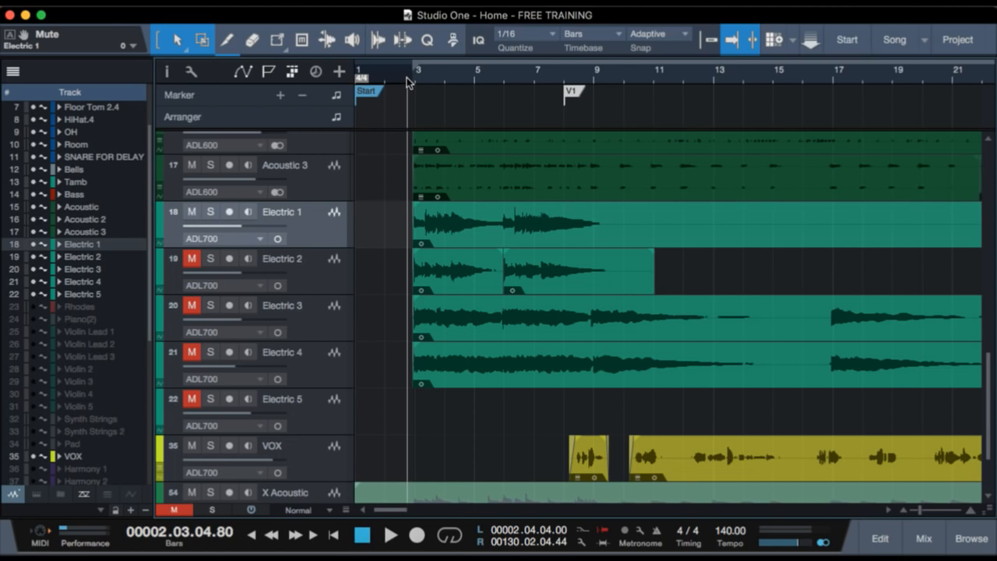
pyautogui.moveTo(406, 77); pyautogui.dragTo(408, 113)
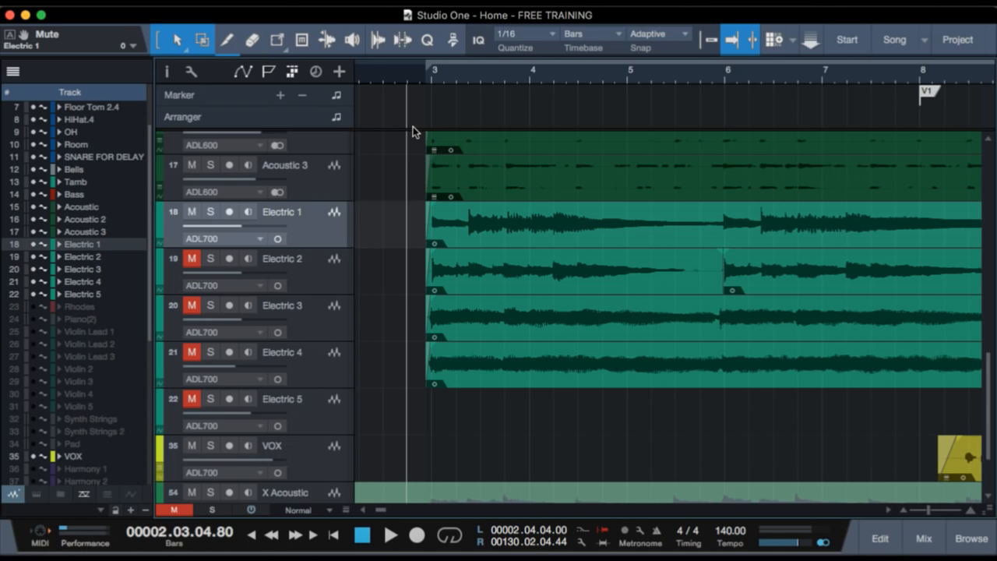
pyautogui.hotkey('shift', 't')
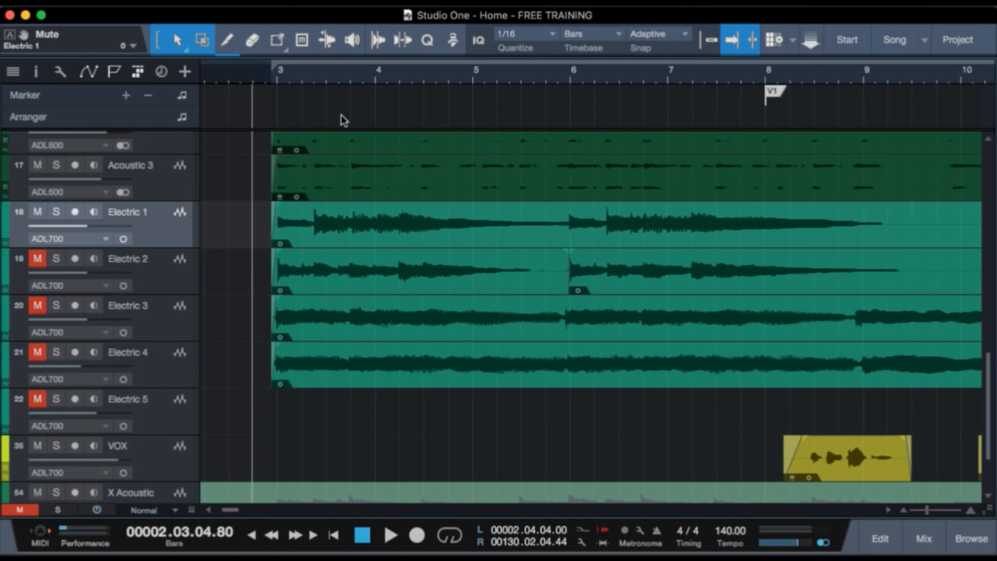
# Solo Electric 1, play its intro part from late in bar 2, and clear the solo.
pyautogui.press('s')
pyautogui.press('space')
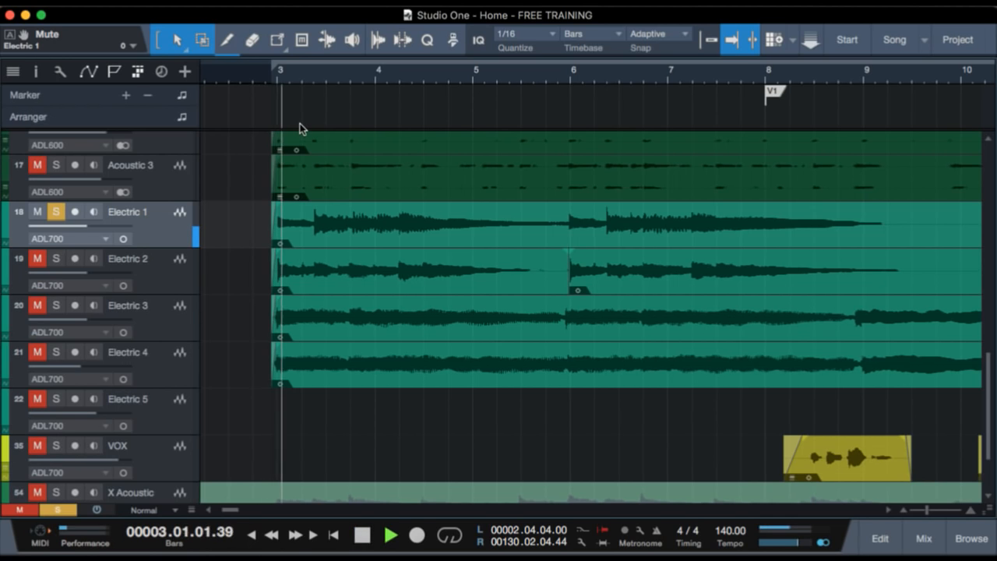
pyautogui.press('space')
pyautogui.press('s')
# Solo Electric 2, play its intro part from late in bar 2, and clear the solo.
pyautogui.click(54, 260)
pyautogui.press('space')
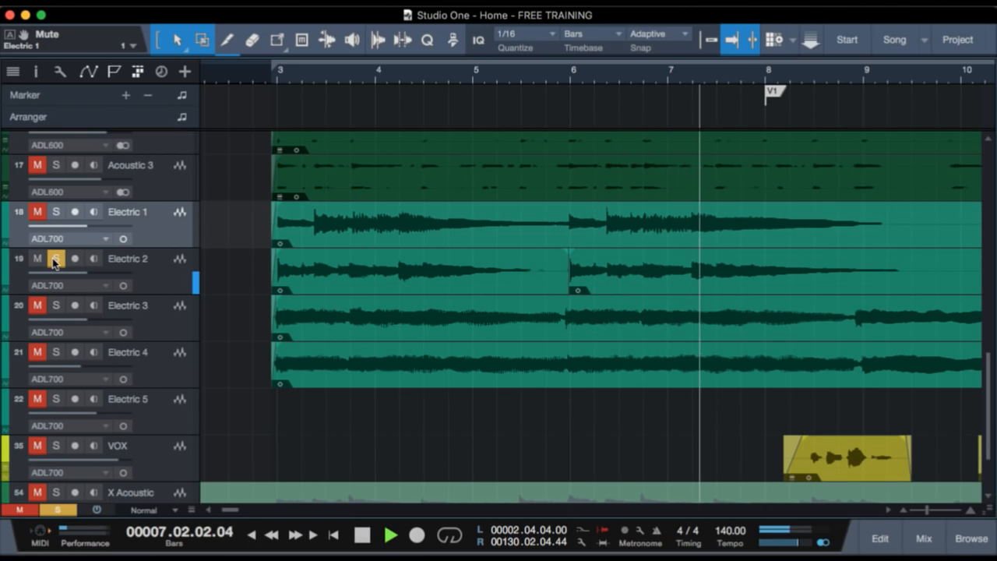
pyautogui.click(55, 261)
pyautogui.press('space')
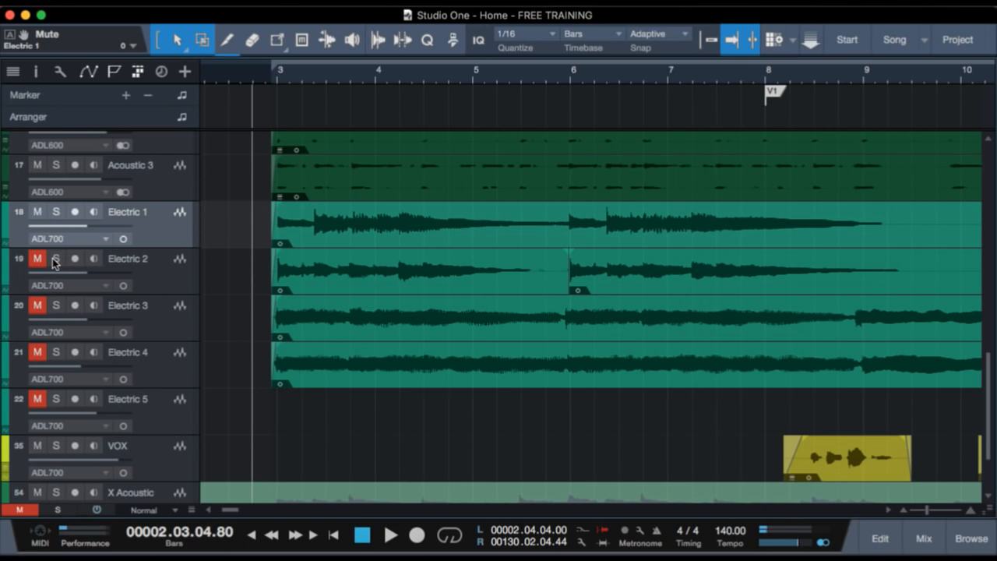
# Unmute Electric 2, mute Electric 1, and play the intro to hear Electric 2 within the arrangement.
pyautogui.click(37, 262)
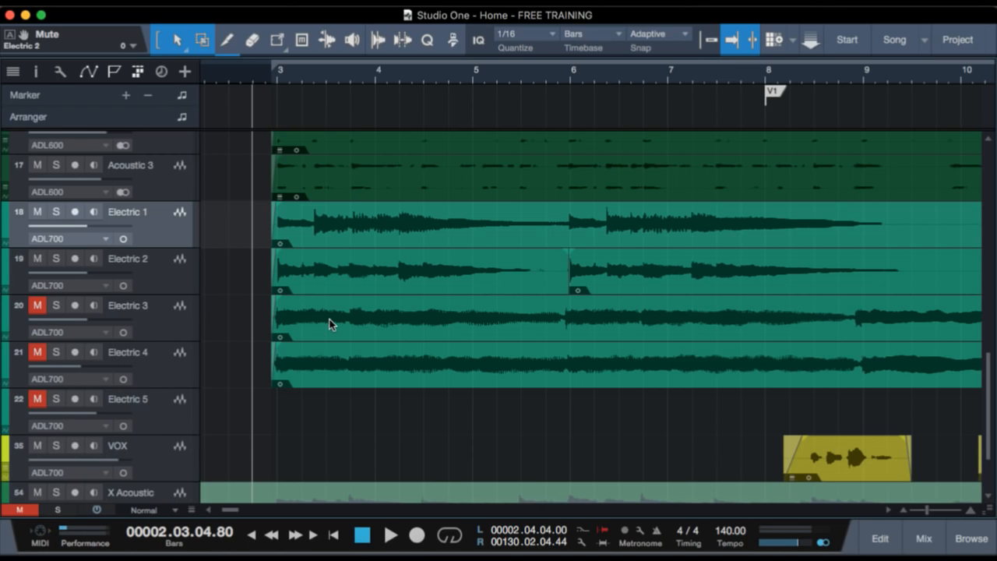
pyautogui.click(160, 265)
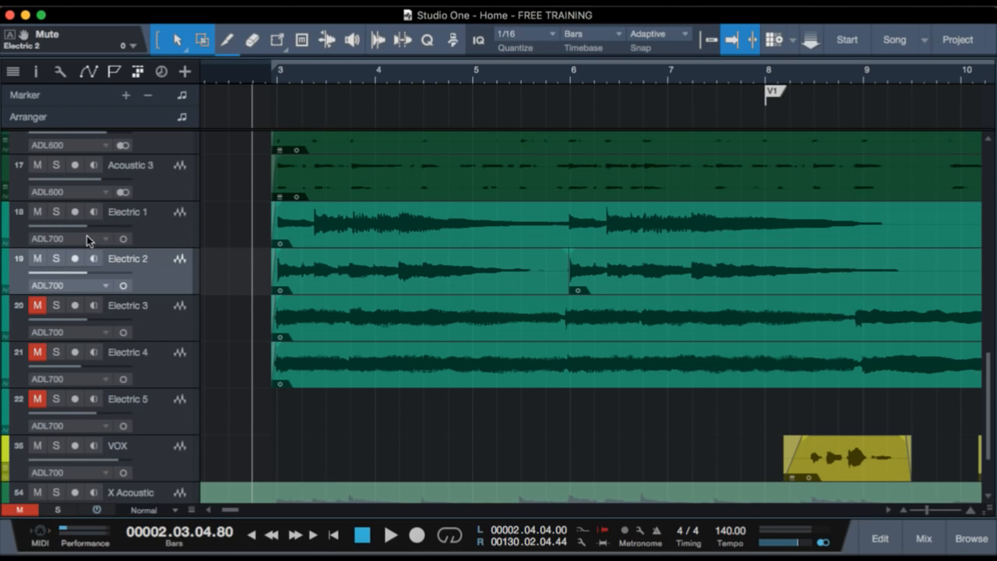
pyautogui.click(38, 212)
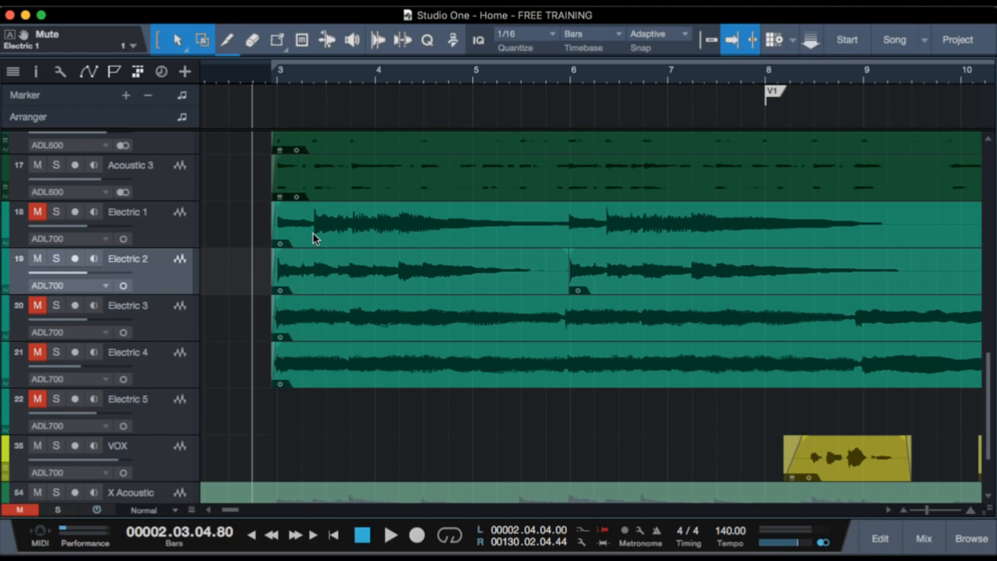
pyautogui.press('space')
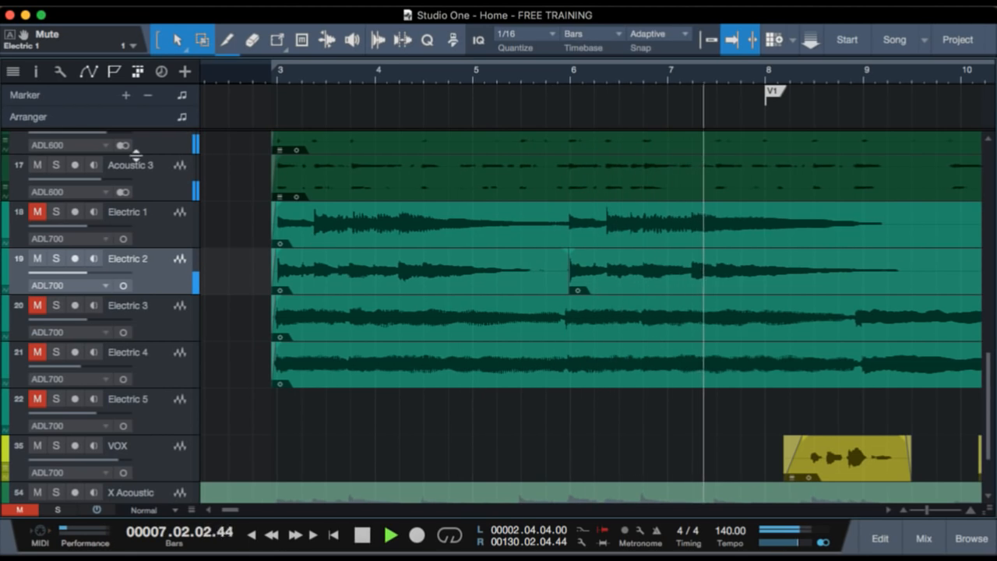
pyautogui.press('space')
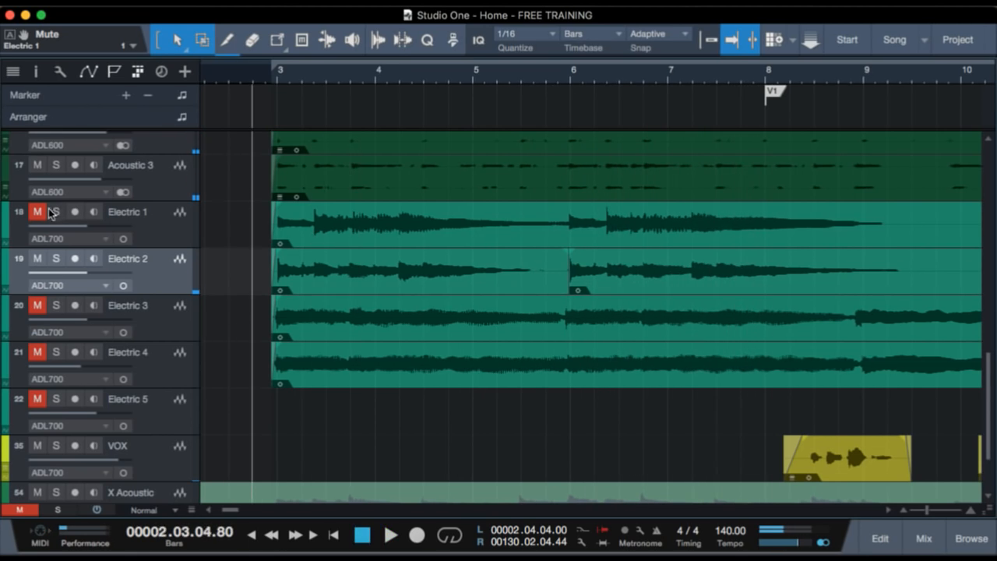
# Unmute Electric 1 and play its intro part in solo, clearing the solo at the end.
pyautogui.click(168, 224)
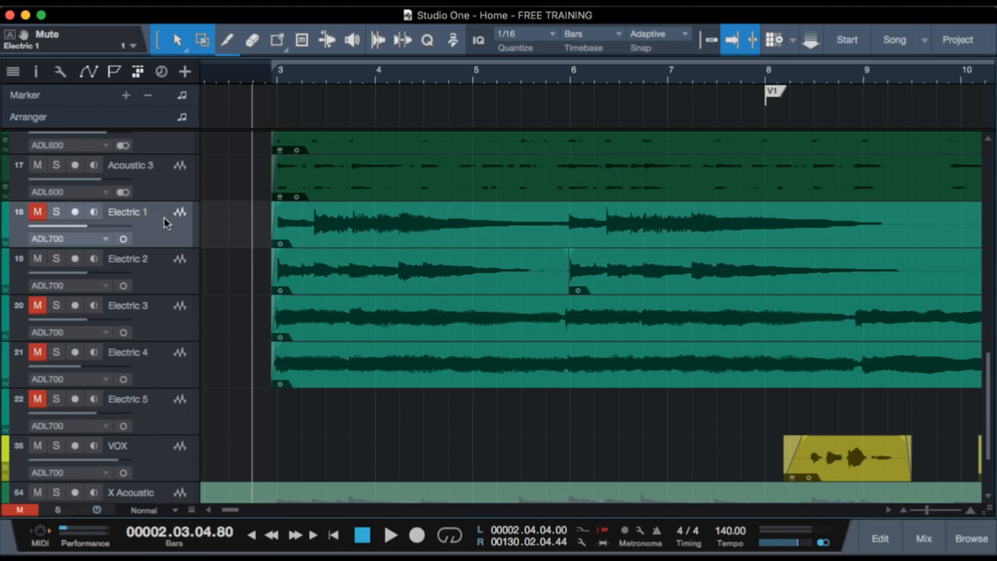
pyautogui.click(39, 214)
pyautogui.click(55, 213)
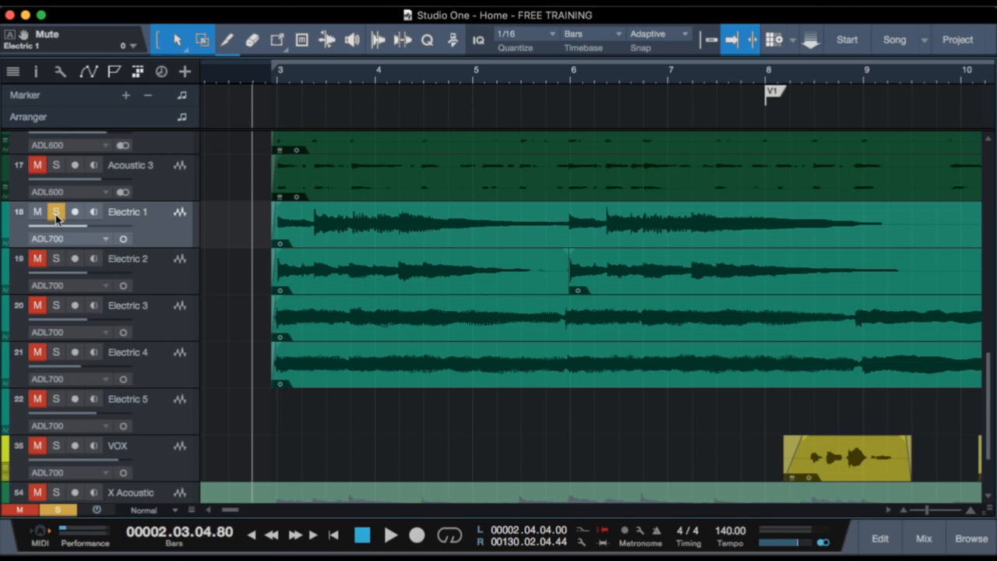
pyautogui.press('space')
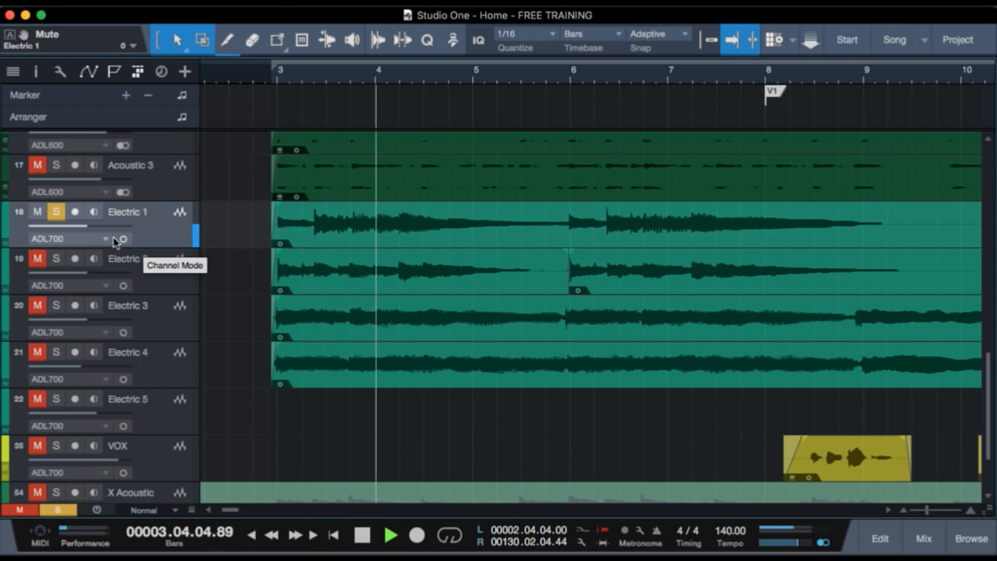
pyautogui.press('space')
pyautogui.click(51, 219)
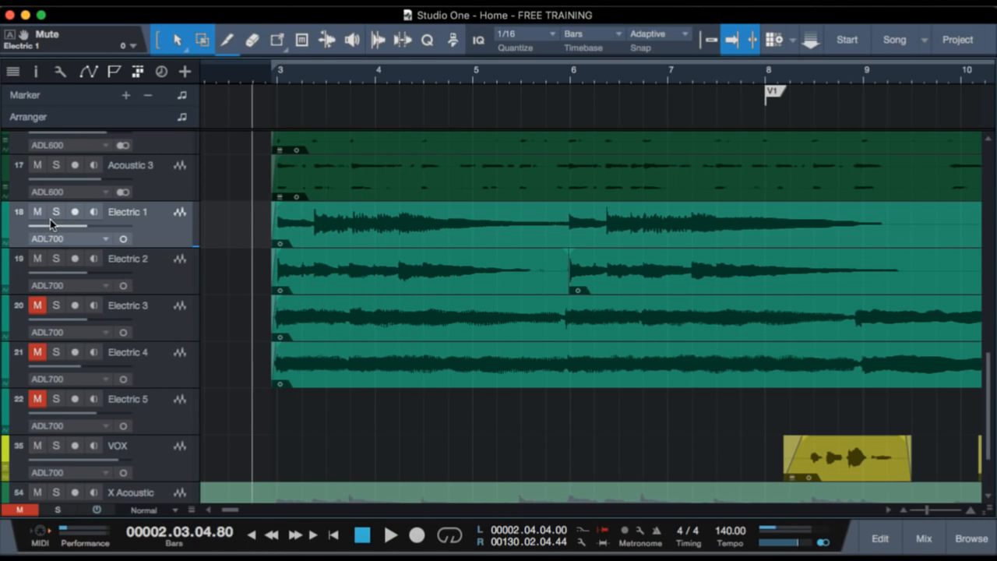
# Play Electric 1 and Electric 2 soloed together, and clear both solos during playback to hear them in the full arrangement.
pyautogui.click(52, 260)
pyautogui.click(55, 209)
pyautogui.press('space')
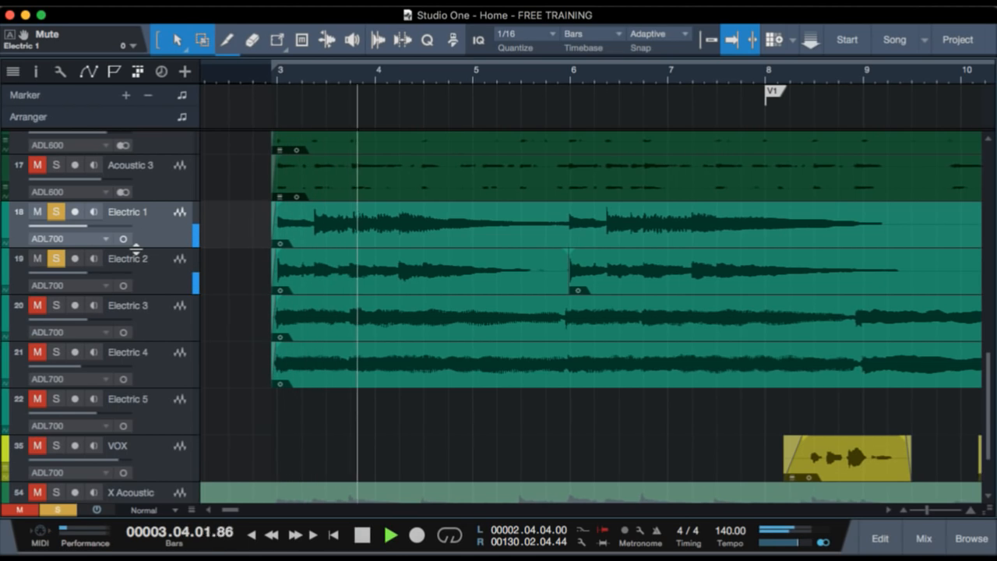
pyautogui.hotkey('shift', 's')
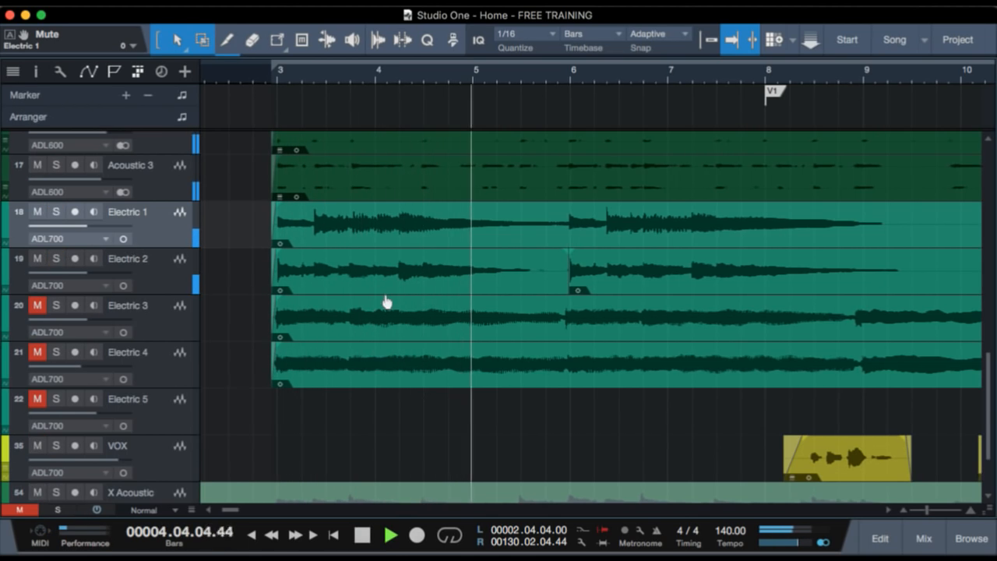
pyautogui.scroll(-2, 374, 291)
pyautogui.scroll(3, 382, 296)
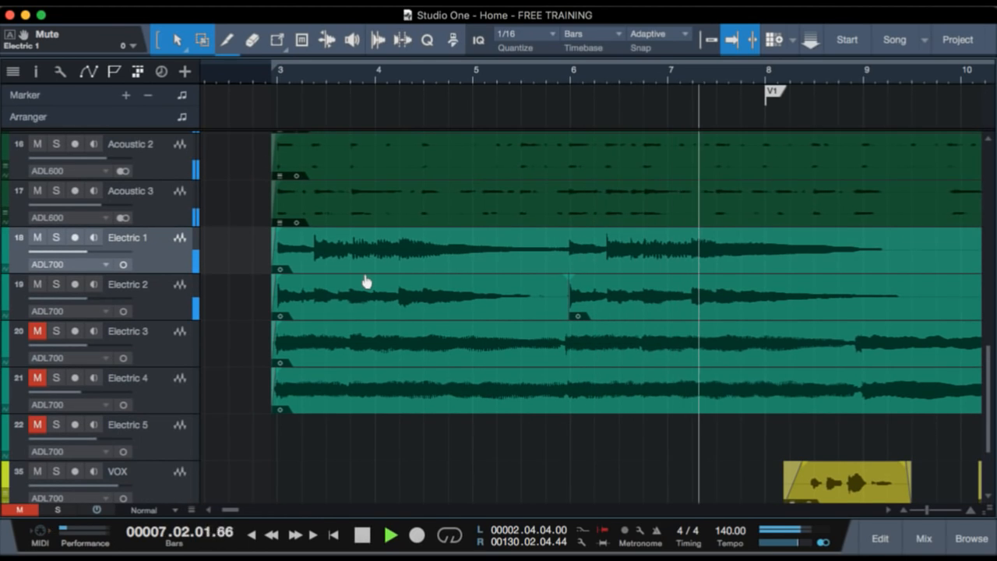
# Stop the full arrangement, then play the intro parts of Electric 3 and Electric 4 together in solo.
pyautogui.scroll(5, 366, 281)
pyautogui.press('space')
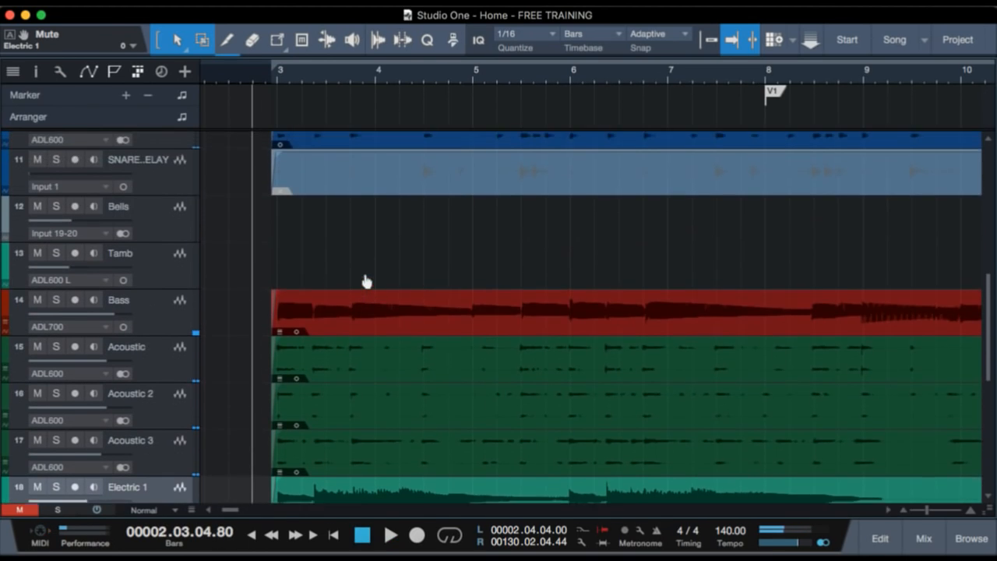
pyautogui.scroll(8, 366, 281)
pyautogui.scroll(-13, 366, 281)
pyautogui.scroll(-4, 366, 281)
pyautogui.scroll(3, 366, 281)
pyautogui.click(166, 303)
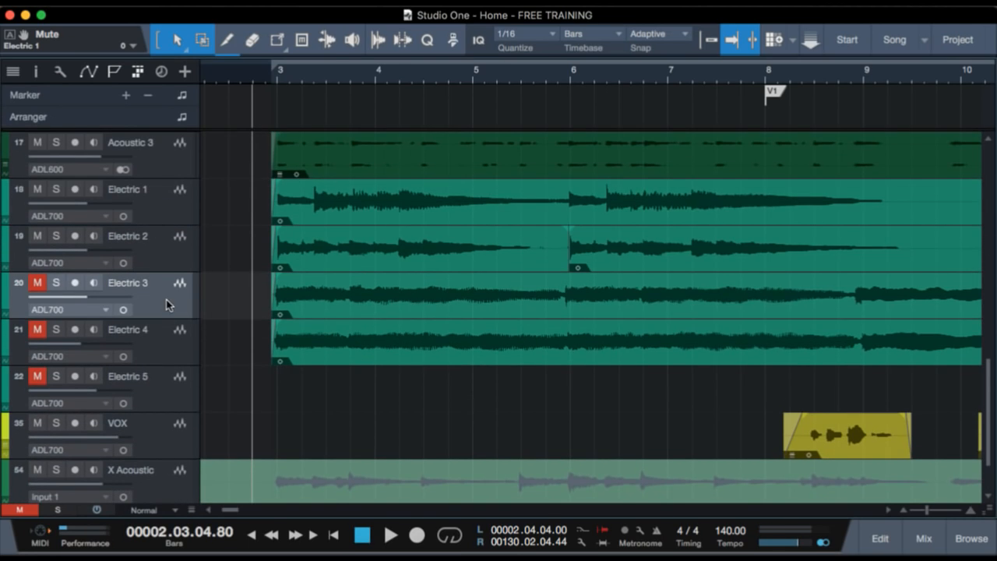
pyautogui.keyDown('shift'); pyautogui.click(160, 354); pyautogui.keyUp('shift')
pyautogui.press('s')
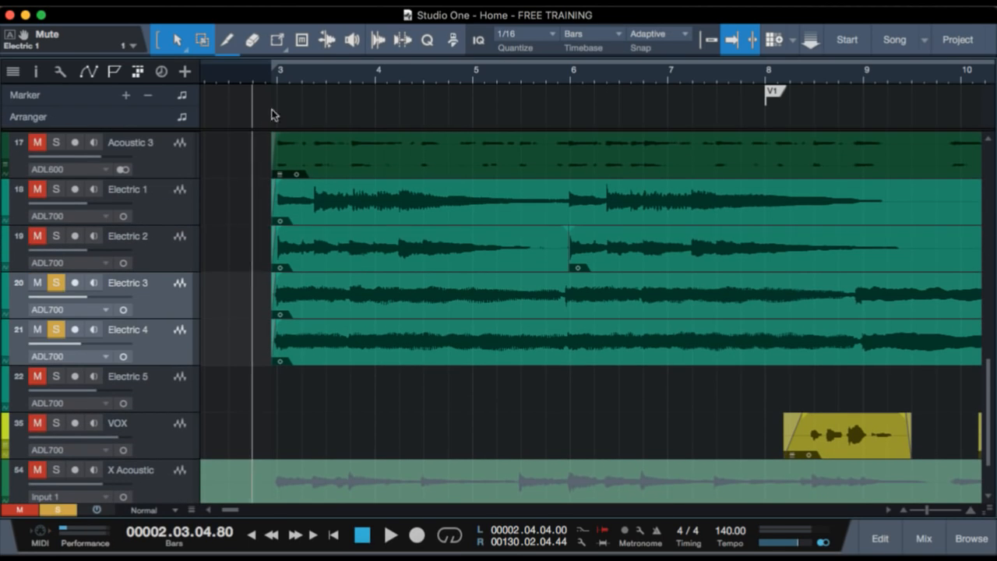
pyautogui.press('space')
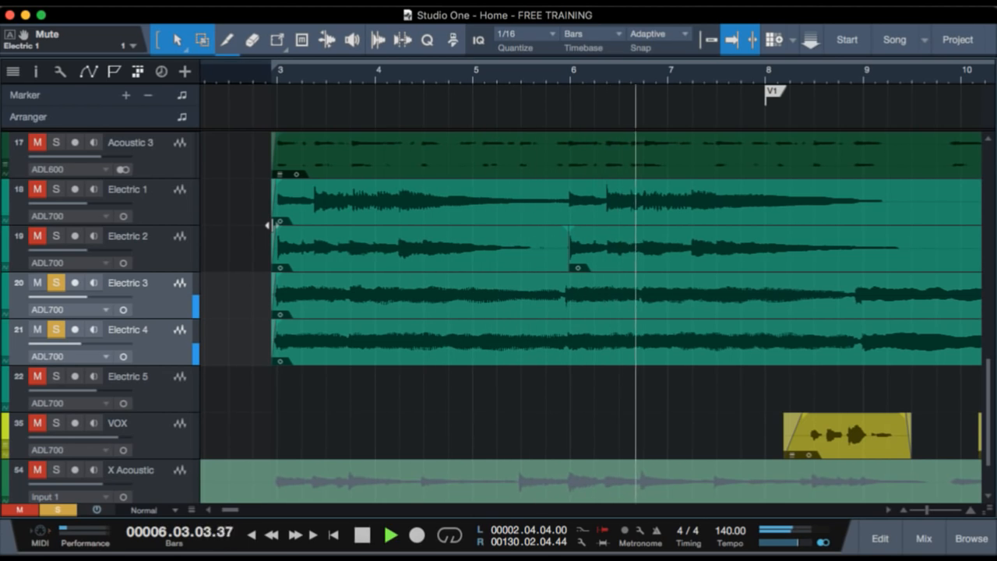
pyautogui.press('space')
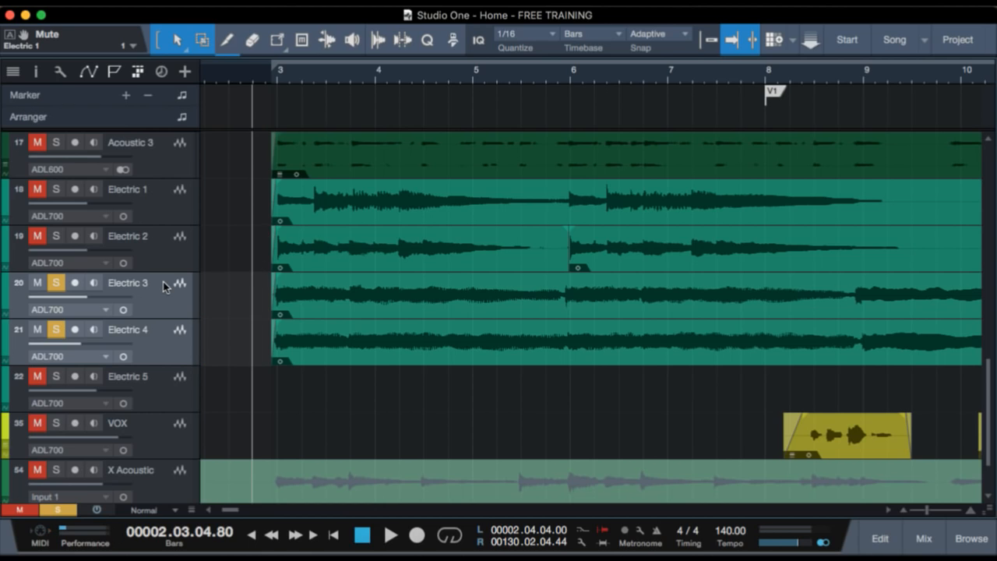
# Clear the solos, unmute Electric 3 and Electric 4, and play the intro into the verse within the arrangement.
pyautogui.press('s')
pyautogui.click(38, 282)
pyautogui.press('space')
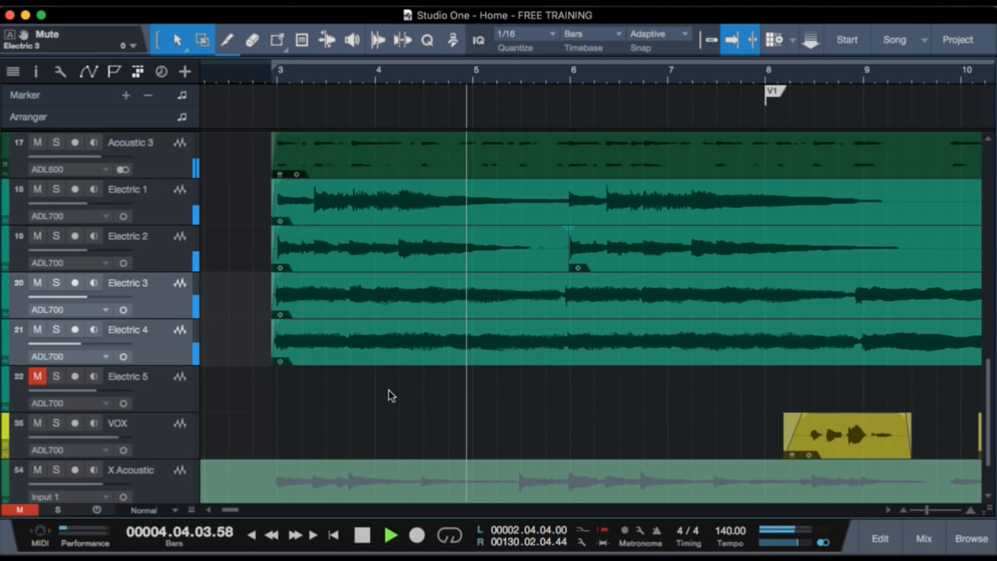
pyautogui.scroll(-2, 389, 394)
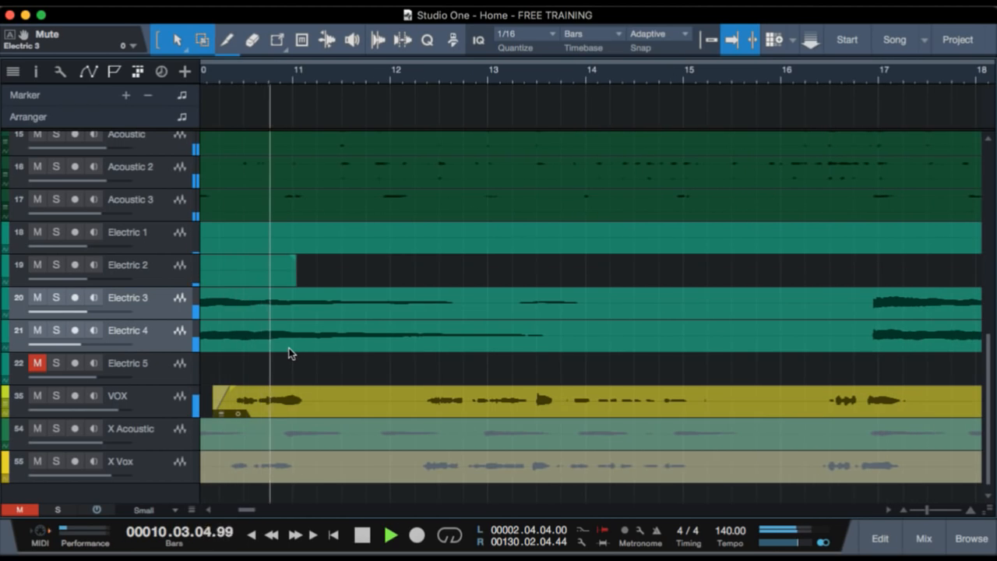
pyautogui.press('space')
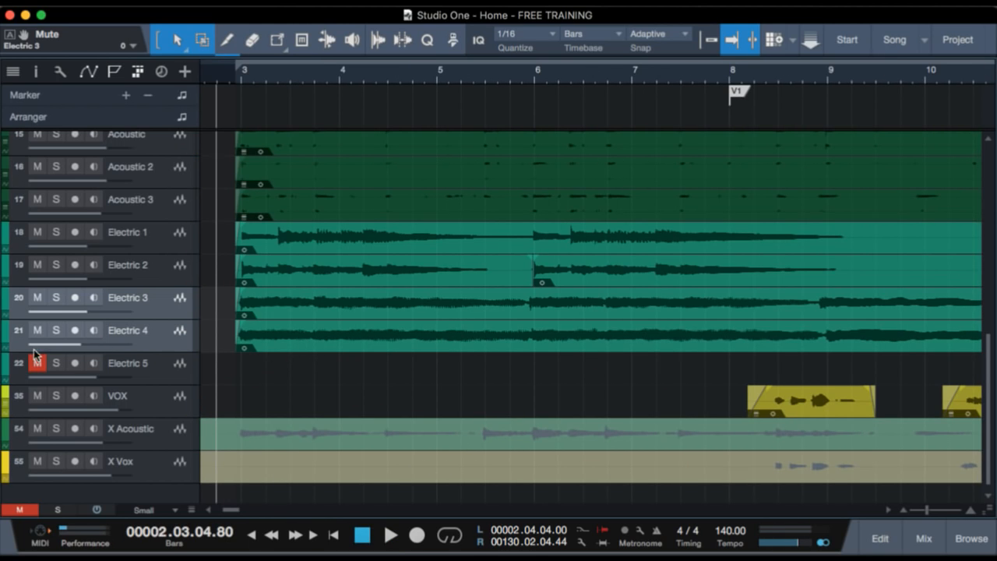
# Show all hidden tracks in the track list, from Rhodes down to the LEAD VIOLIN and VOX entries, and close the list.
pyautogui.hotkey('shift', 't')
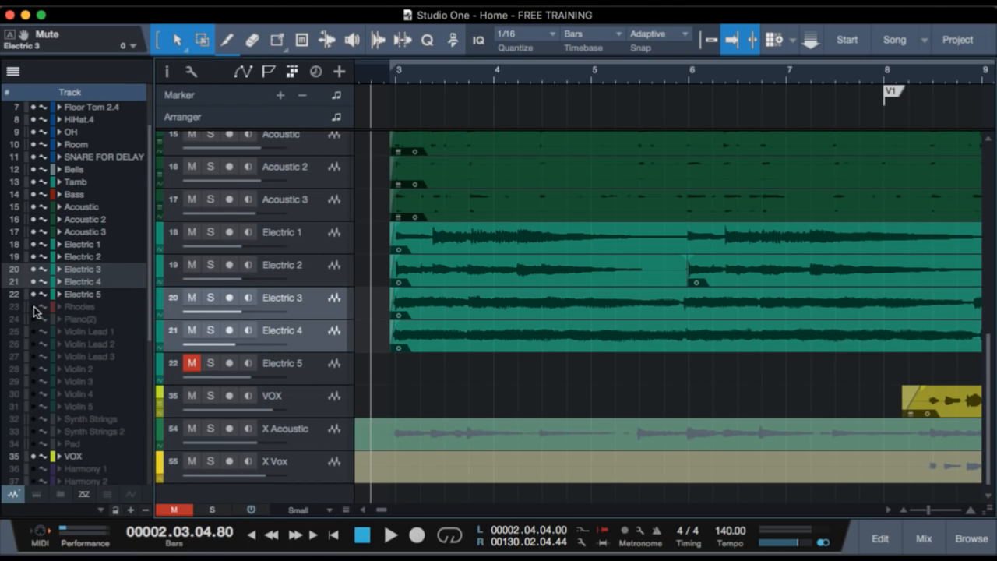
pyautogui.moveTo(34, 313); pyautogui.dragTo(31, 493)
pyautogui.scroll(-5, 98, 444)
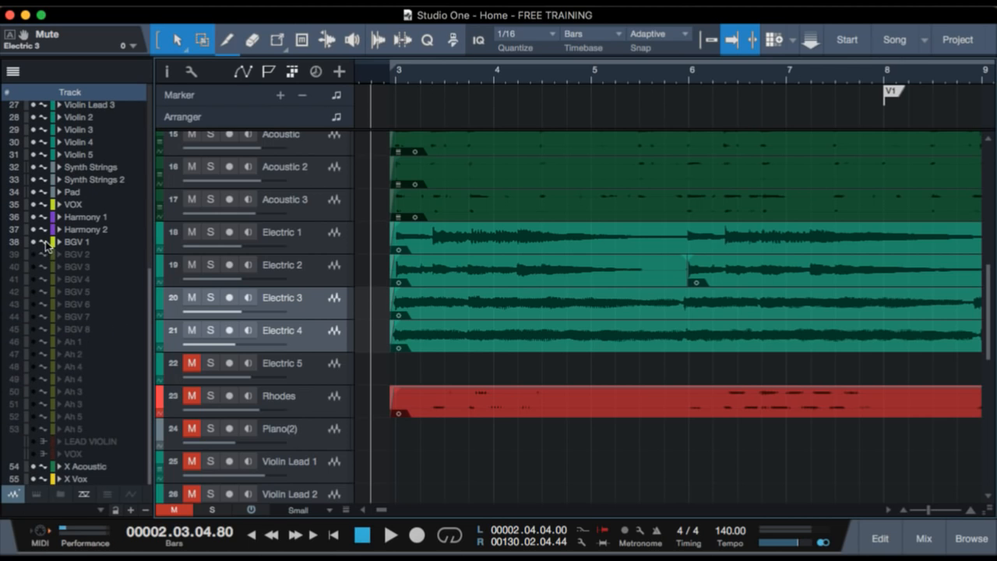
pyautogui.moveTo(33, 258); pyautogui.dragTo(38, 460)
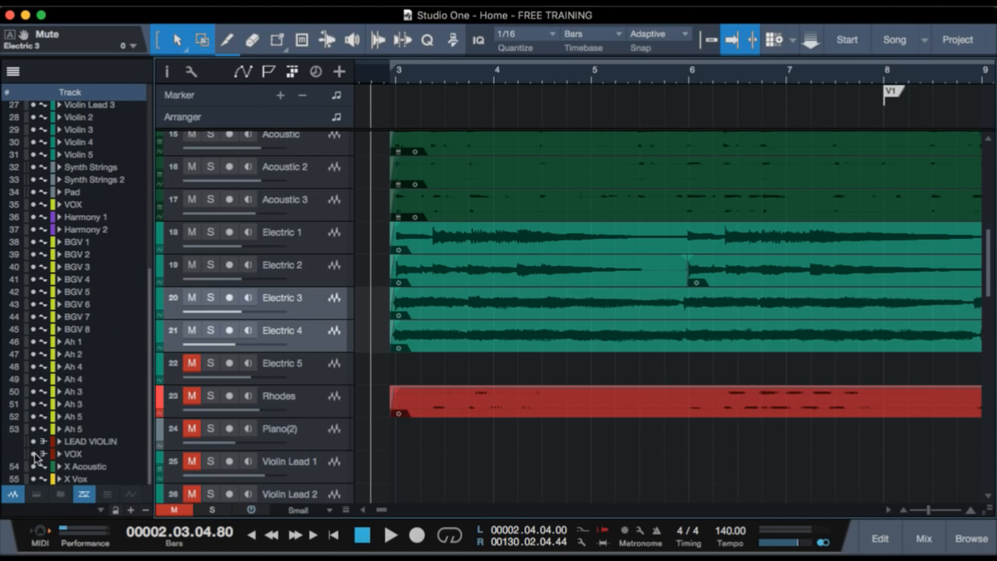
pyautogui.hotkey('shift', 'F4')
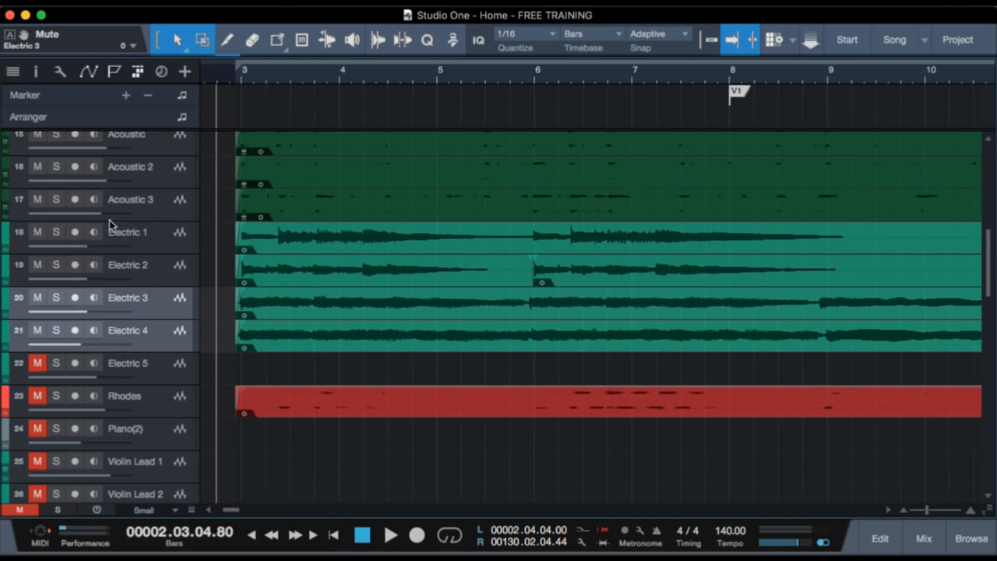
# Look over the arrangement's tracks including the newly shown ones, and select the Rhodes track.
pyautogui.scroll(2, 291, 298)
pyautogui.scroll(-2, 292, 298)
pyautogui.scroll(2, 291, 298)
pyautogui.scroll(-2, 291, 299)
pyautogui.scroll(-1, 294, 304)
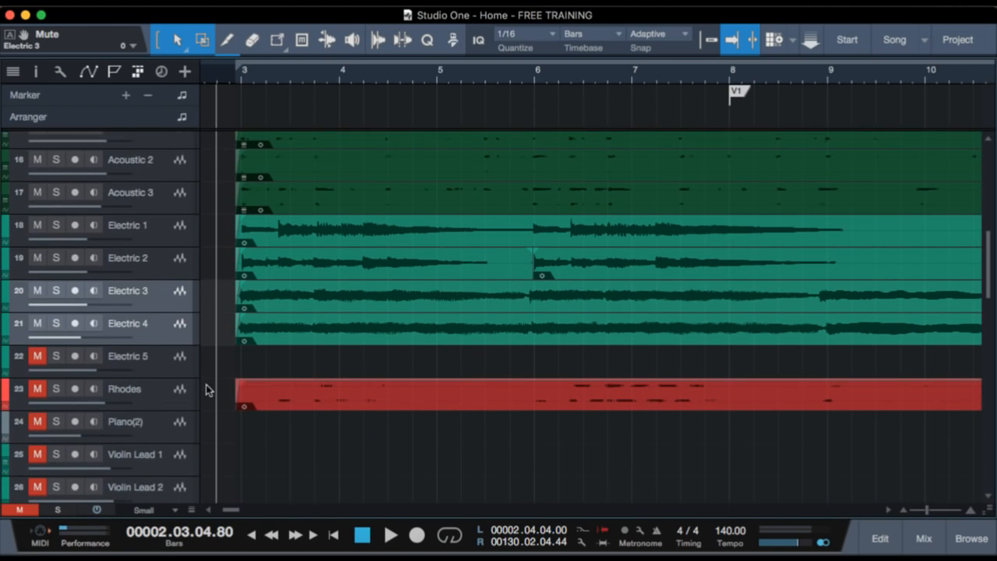
pyautogui.click(173, 400)
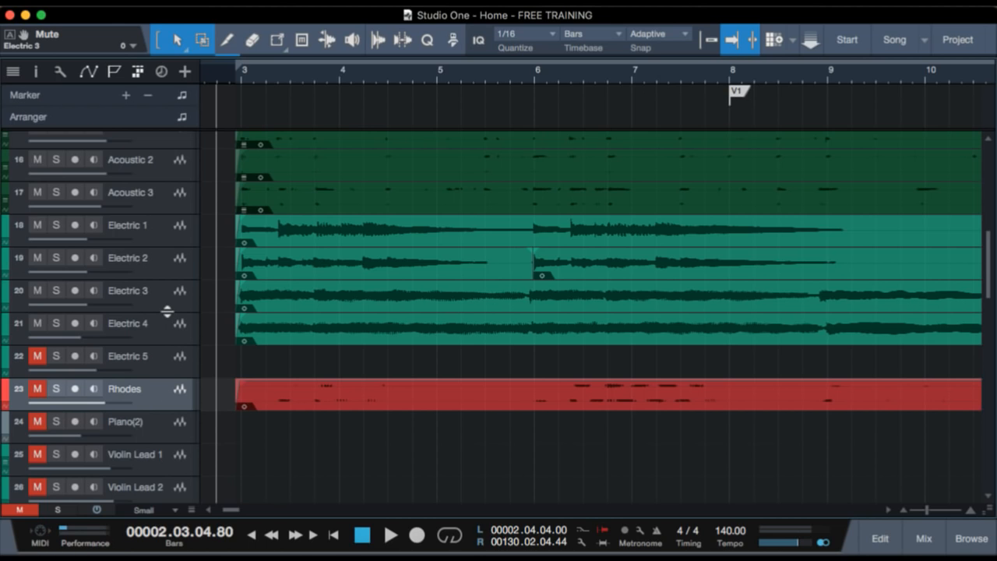
# Unmute the Rhodes track, and play the start of Electric 1 and Electric 2 together in solo.
pyautogui.click(159, 224)
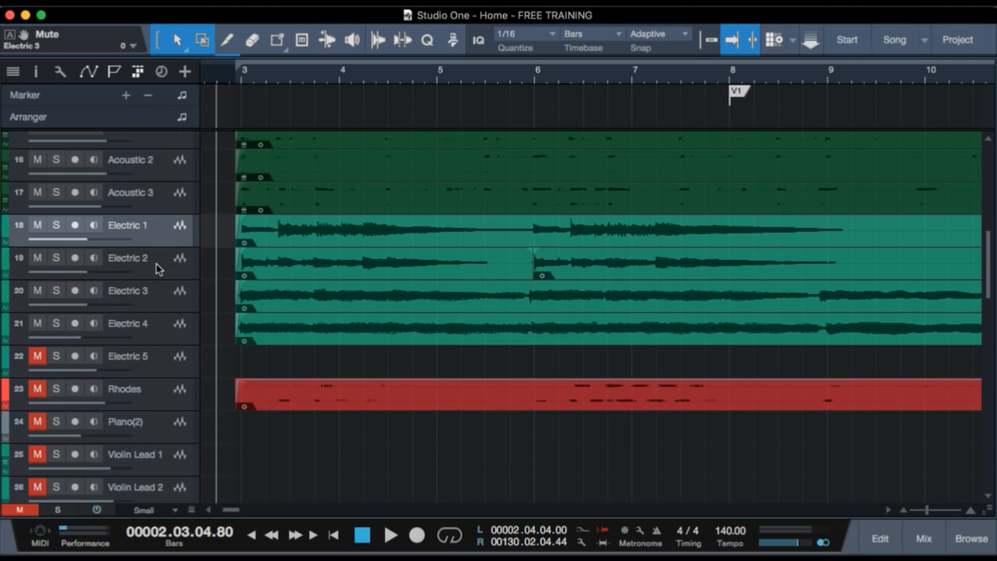
pyautogui.keyDown('shift'); pyautogui.click(158, 270); pyautogui.keyUp('shift')
pyautogui.click(36, 388)
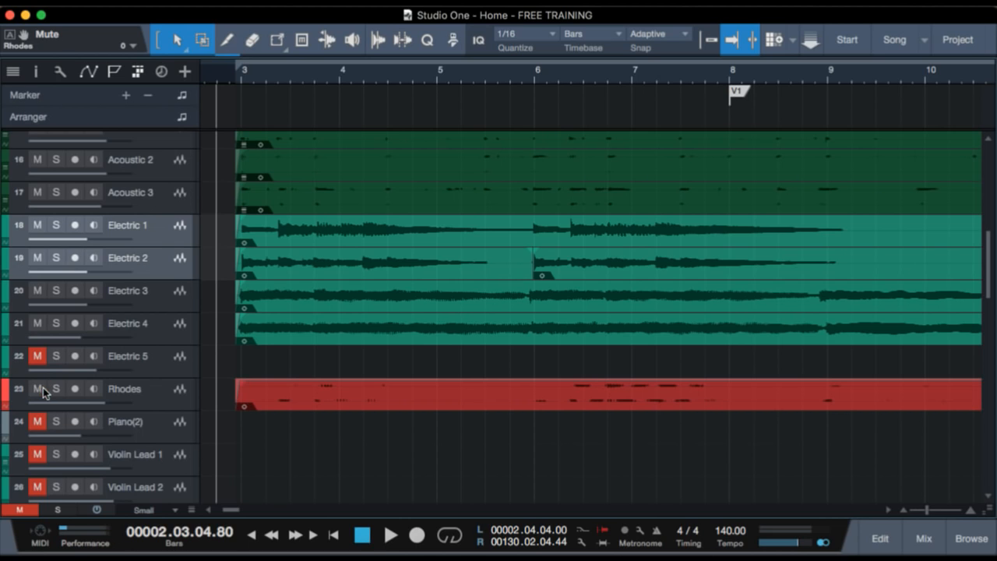
pyautogui.press('s')
pyautogui.press('space')
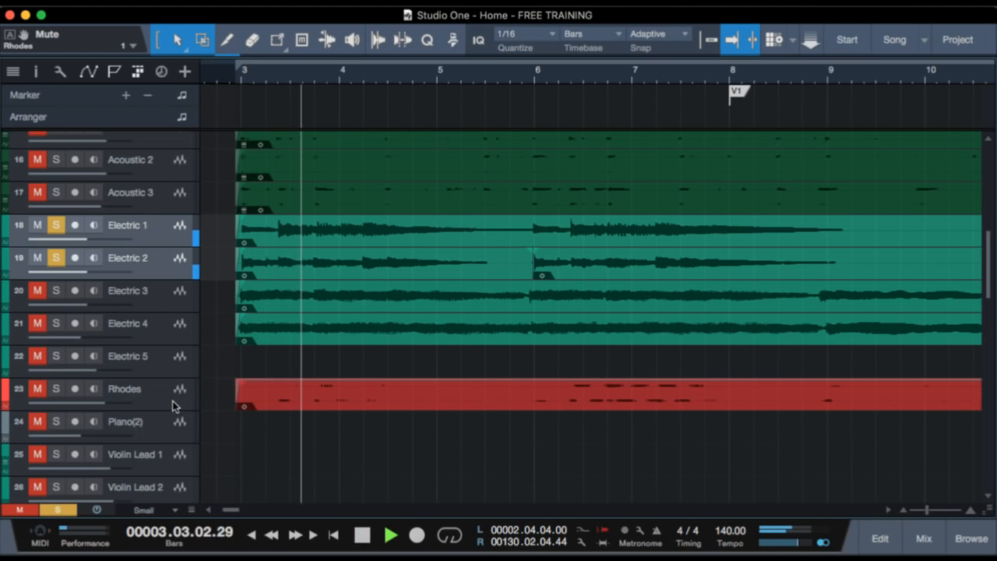
pyautogui.press('space')
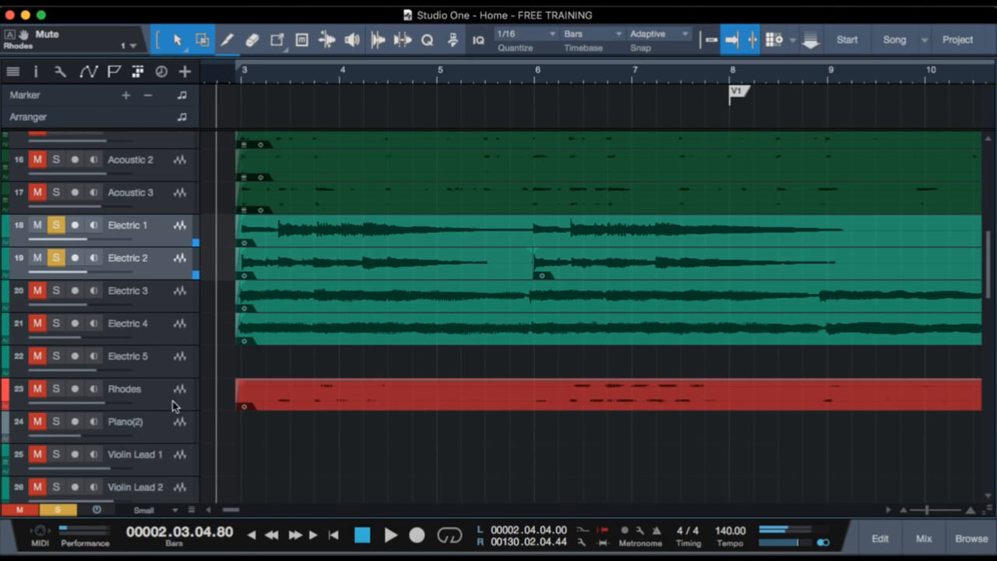
# Replace the Electric 1 and Electric 2 solos with a solo on Rhodes, and play its intro part.
pyautogui.click(177, 390)
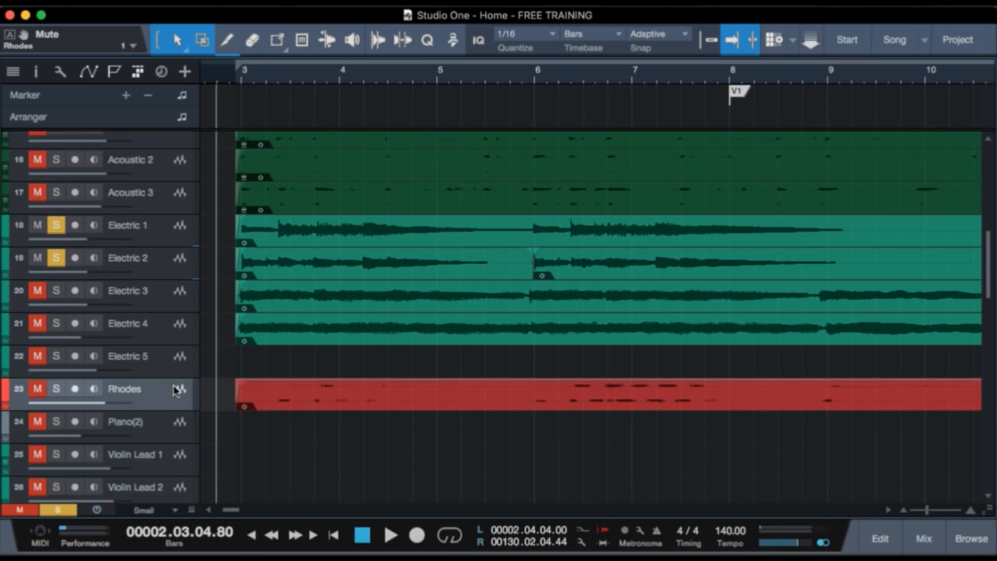
pyautogui.press('s')
pyautogui.hotkey('shift', 's')
pyautogui.press('s')
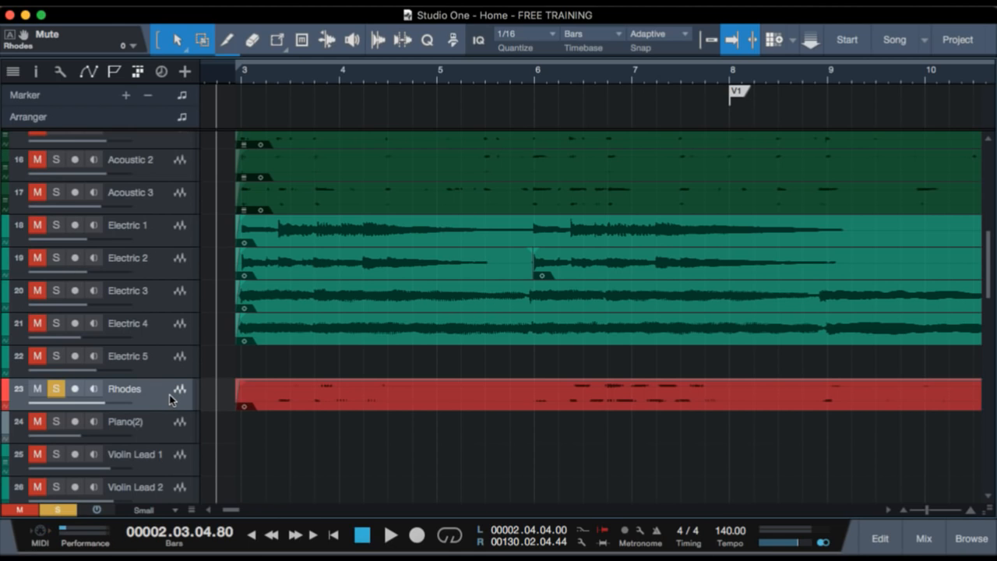
pyautogui.press('space')
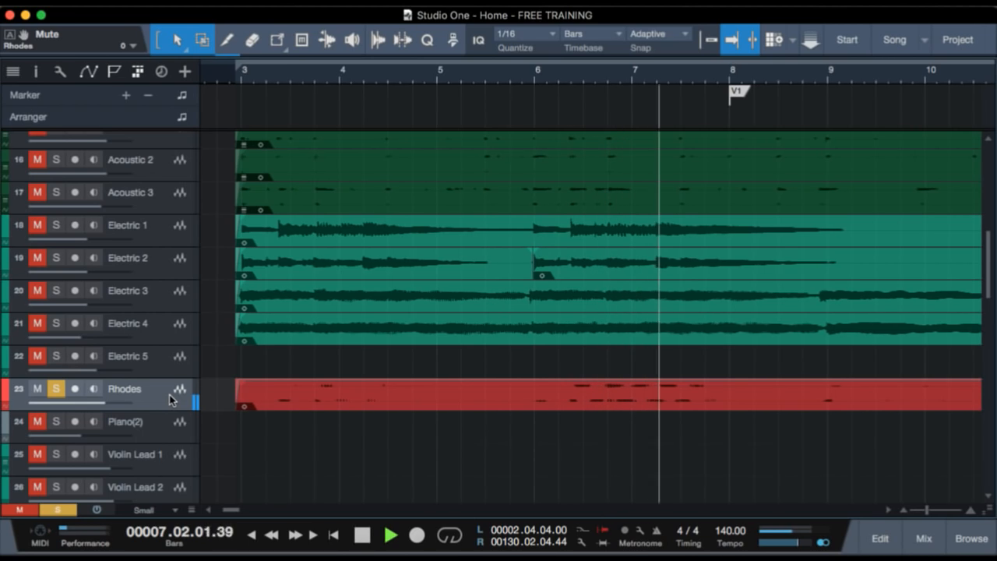
pyautogui.press('space')
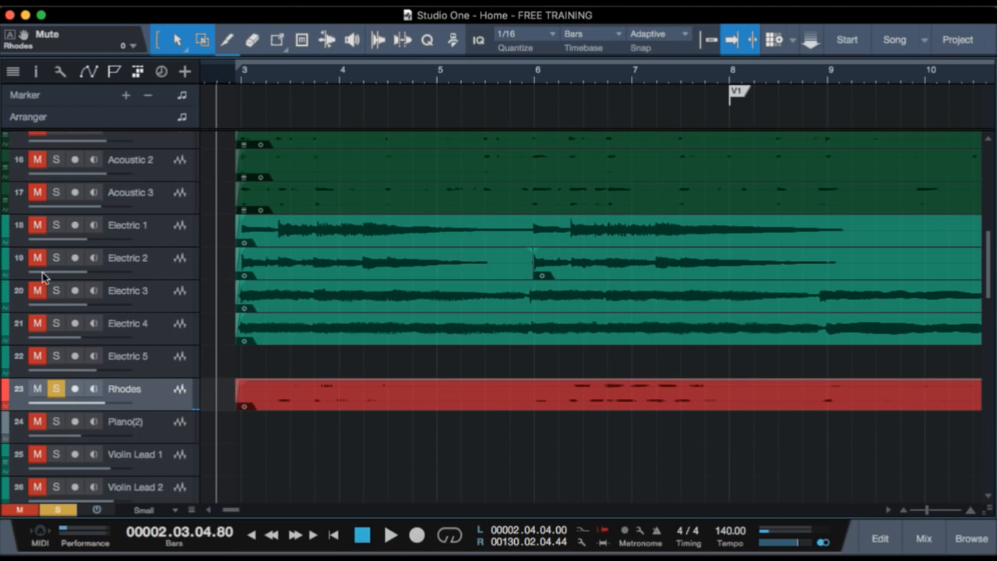
# Add Electric 1 through Electric 4 to the soloed Rhodes, and play the start of the intro.
pyautogui.click(171, 238)
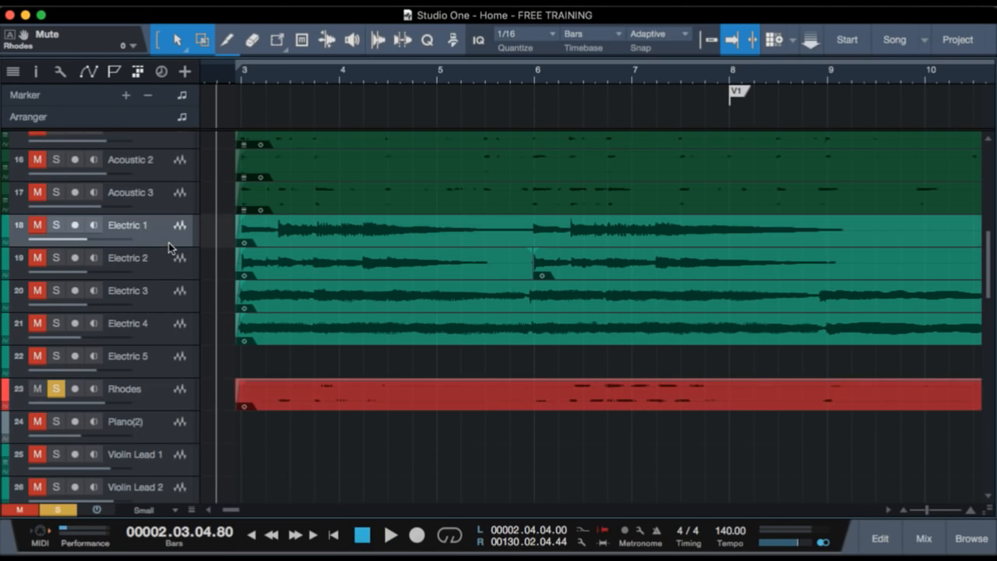
pyautogui.keyDown('shift'); pyautogui.click(165, 332); pyautogui.keyUp('shift')
pyautogui.press('s')
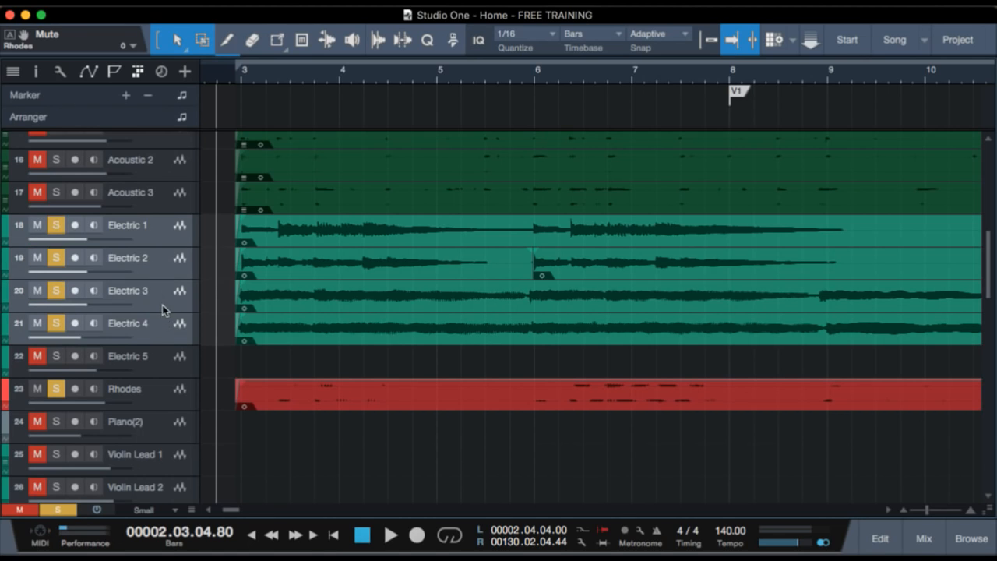
pyautogui.click(162, 305)
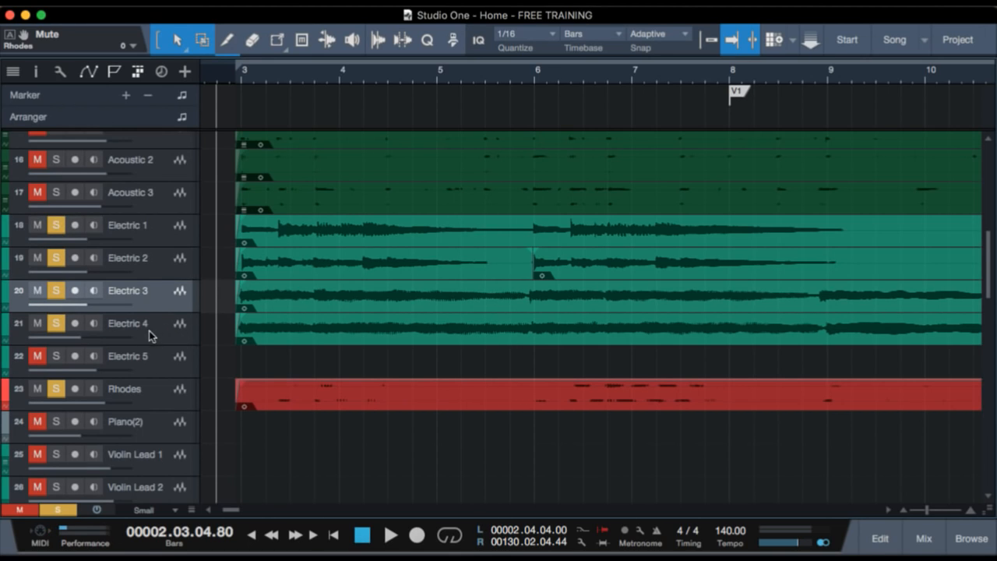
pyautogui.press('space')
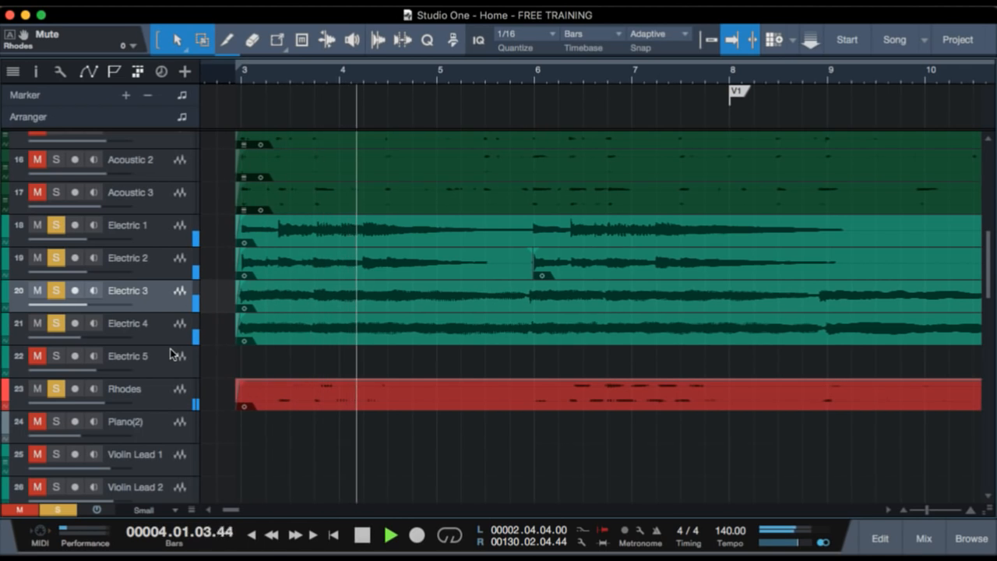
pyautogui.press('space')
# Clear all solos and play the intro to hear the Rhodes and electric guitars within the full arrangement.
pyautogui.hotkey('shift', 's')
pyautogui.press('space')
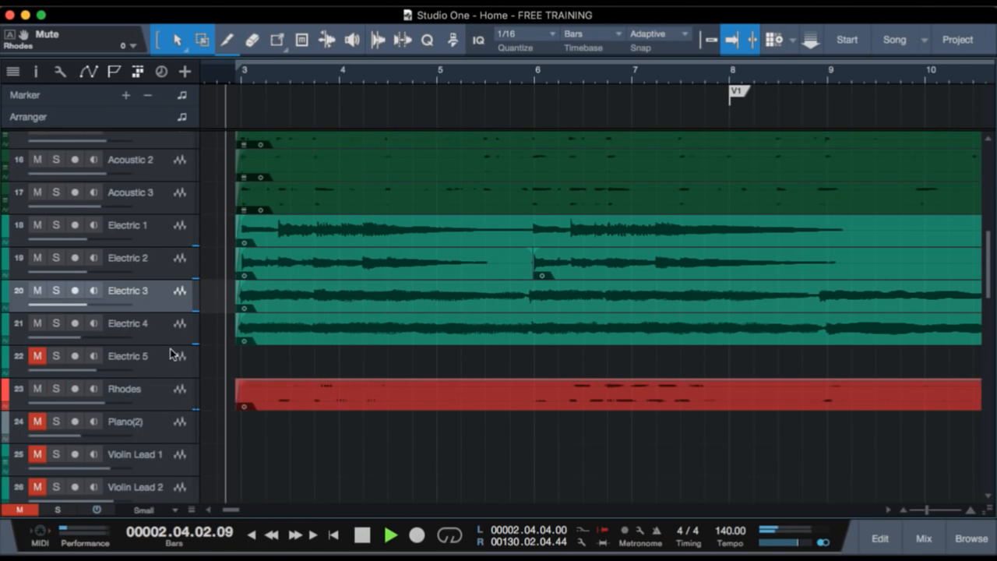
pyautogui.scroll(-7, 249, 350)
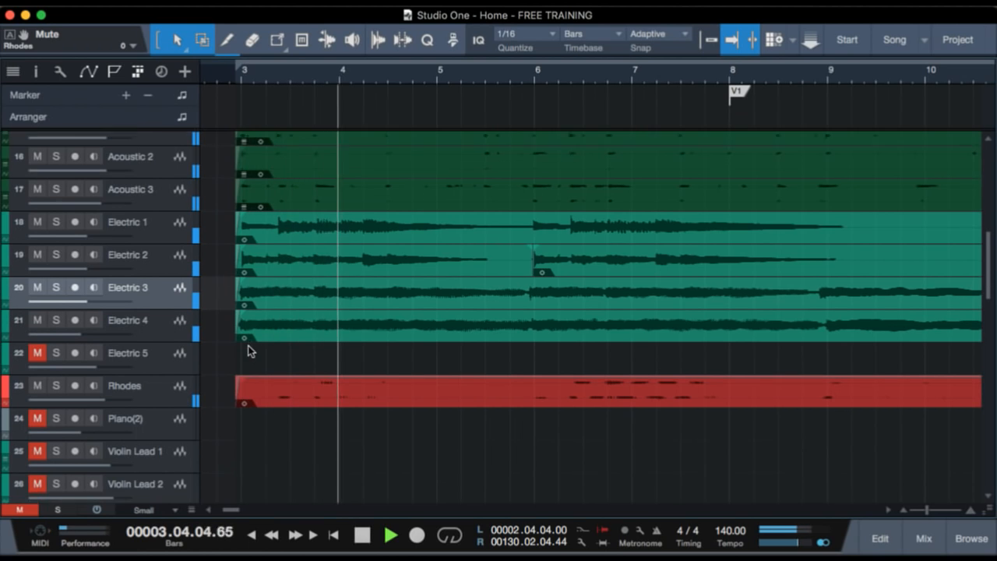
pyautogui.scroll(8, 247, 351)
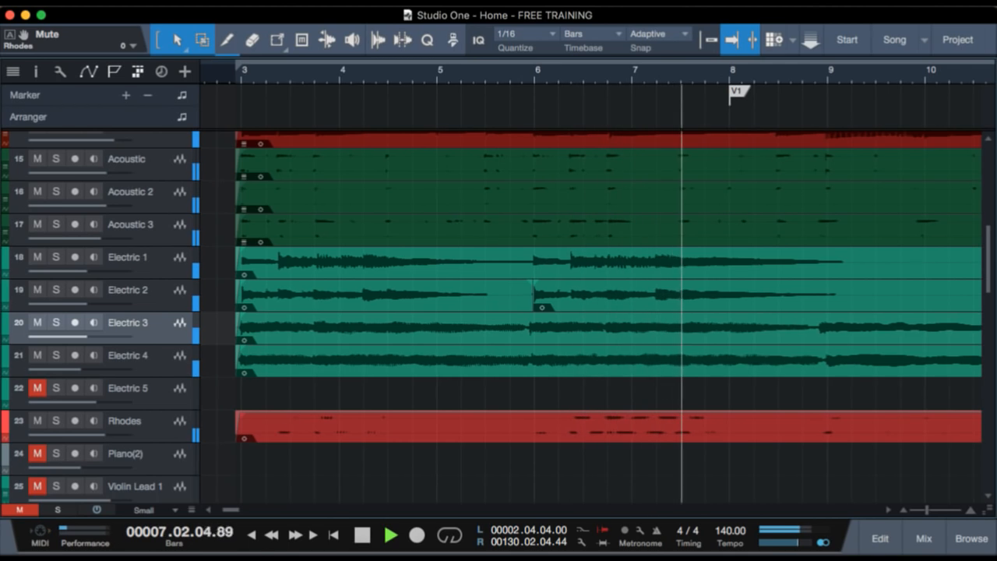
pyautogui.press('space')
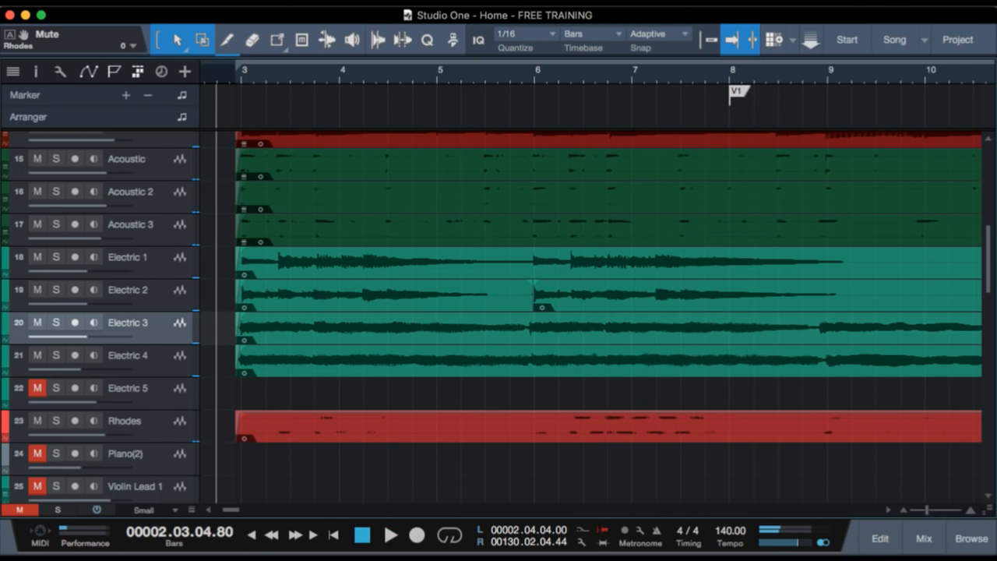
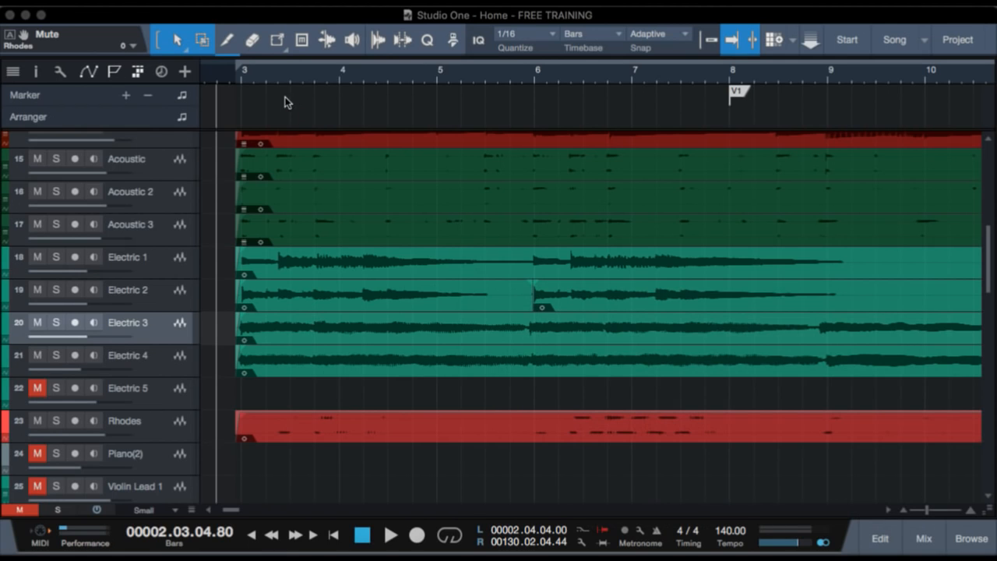
# Examine the intro parts on the Electric 1 through Electric 4 and Rhodes tracks in the arrangement.
pyautogui.scroll(-1, 282, 134)
pyautogui.scroll(2, 283, 134)
pyautogui.scroll(-5, 283, 134)
pyautogui.scroll(2, 283, 134)
pyautogui.scroll(-2, 283, 134)
pyautogui.scroll(4, 283, 134)
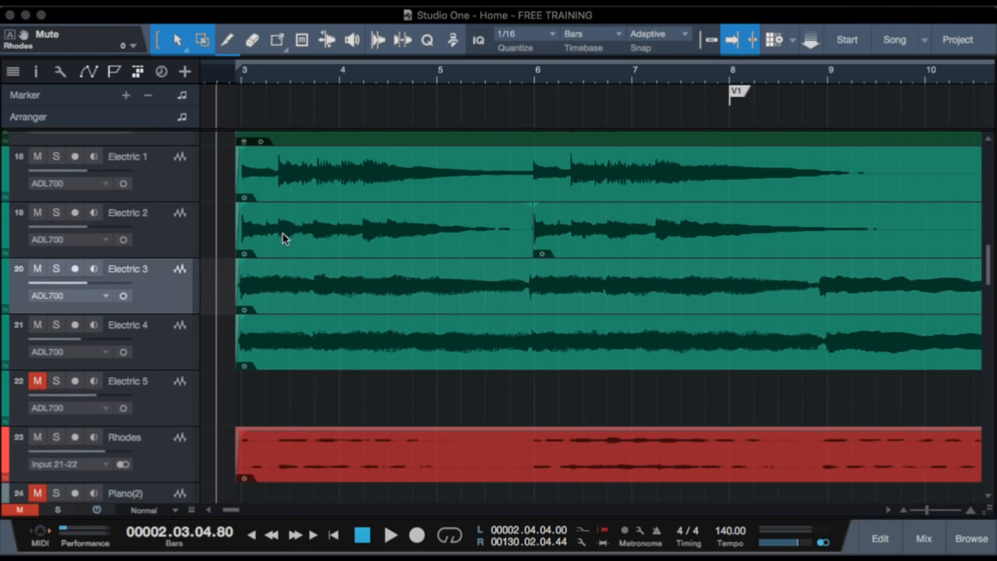
pyautogui.scroll(-1, 291, 246)
pyautogui.scroll(-1, 291, 243)
pyautogui.scroll(1, 290, 241)
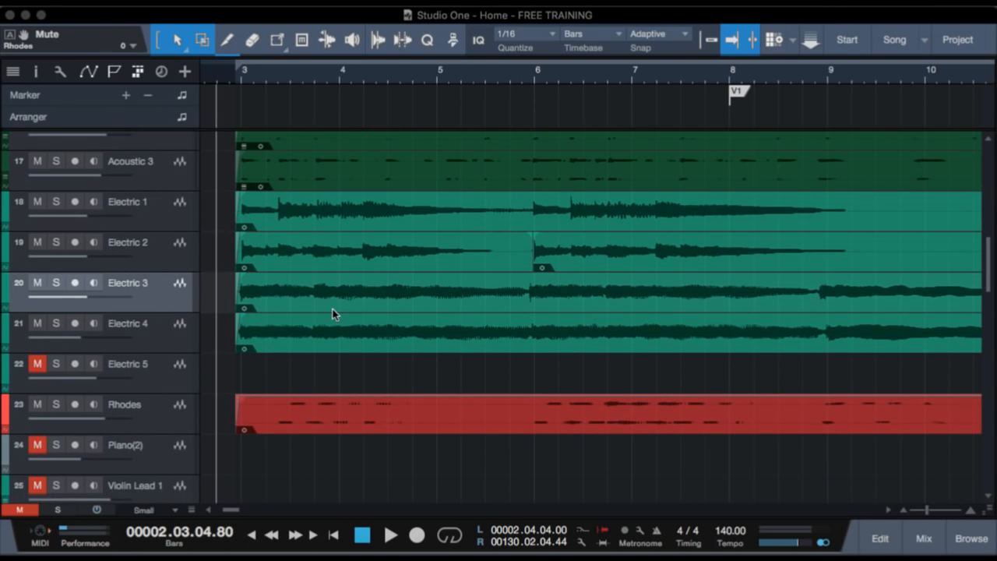
pyautogui.scroll(-2, 331, 310)
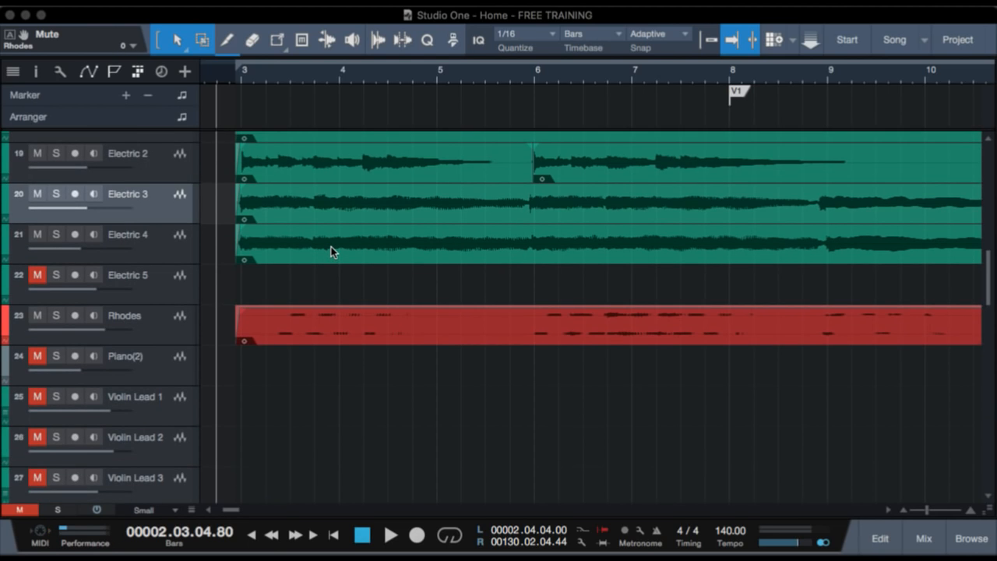
pyautogui.scroll(1, 471, 280)
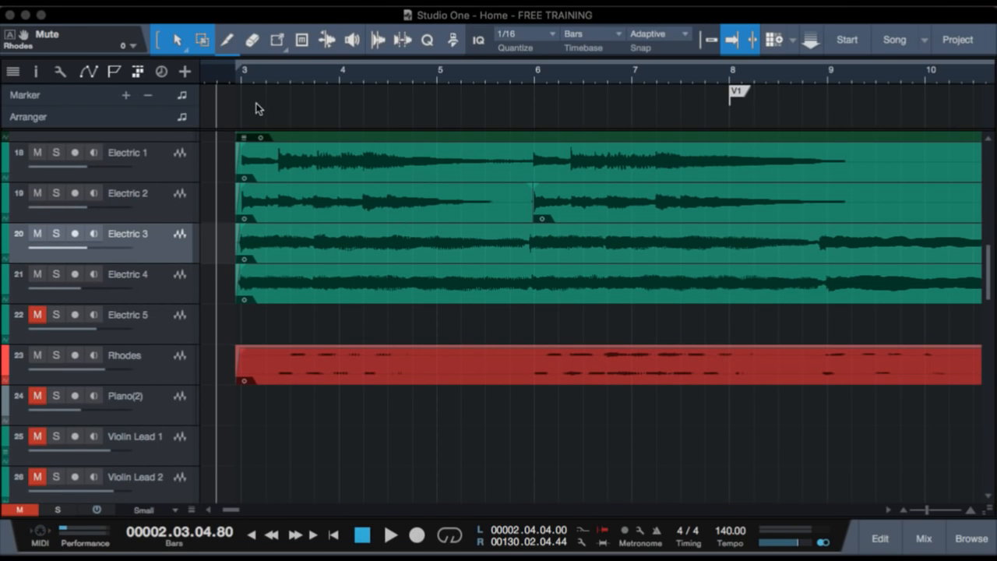
# Play the intro in the full arrangement, and look over the bass, acoustic and electric guitar tracks.
pyautogui.press('space')
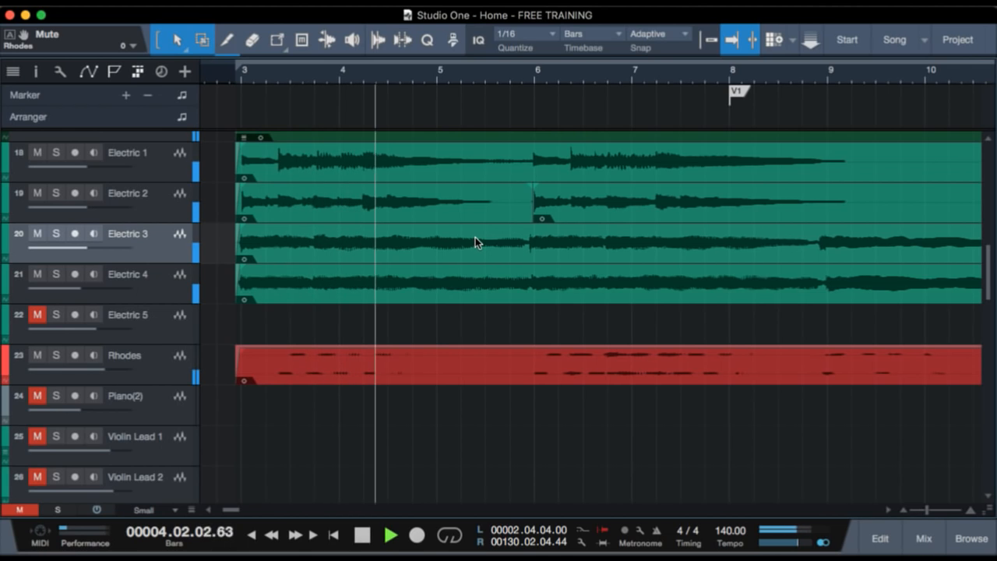
pyautogui.press('space')
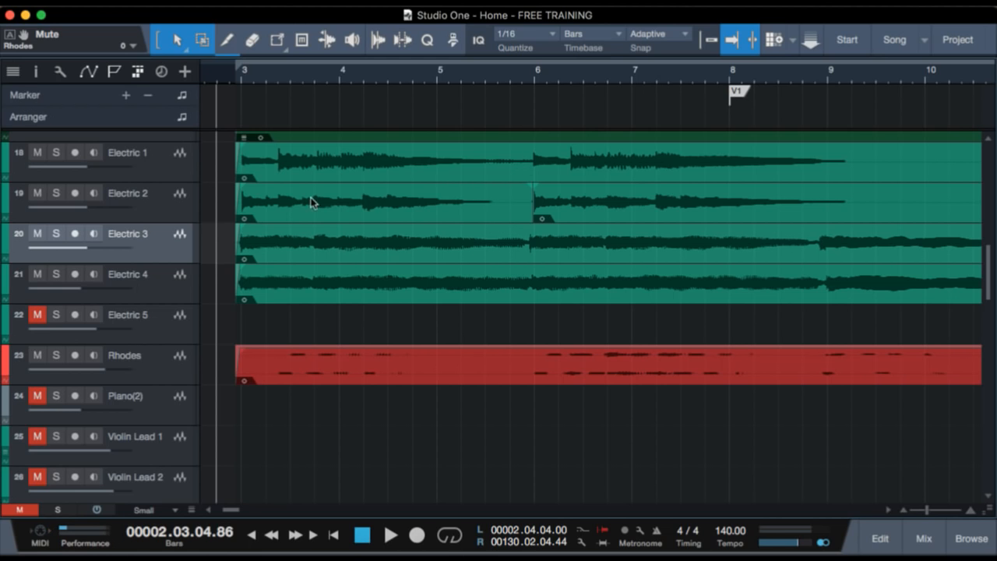
pyautogui.scroll(5, 417, 187)
pyautogui.scroll(3, 417, 193)
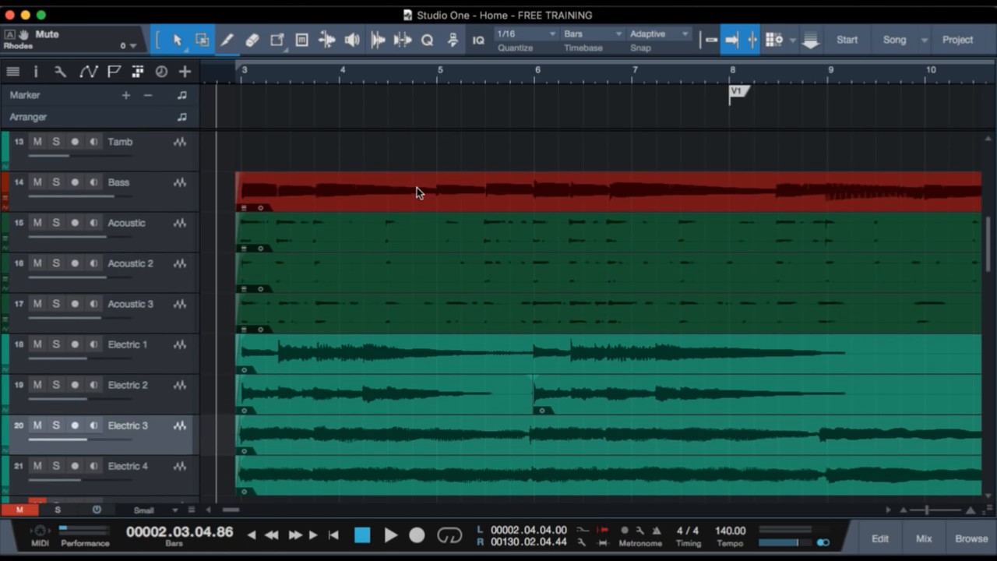
pyautogui.scroll(-5, 417, 193)
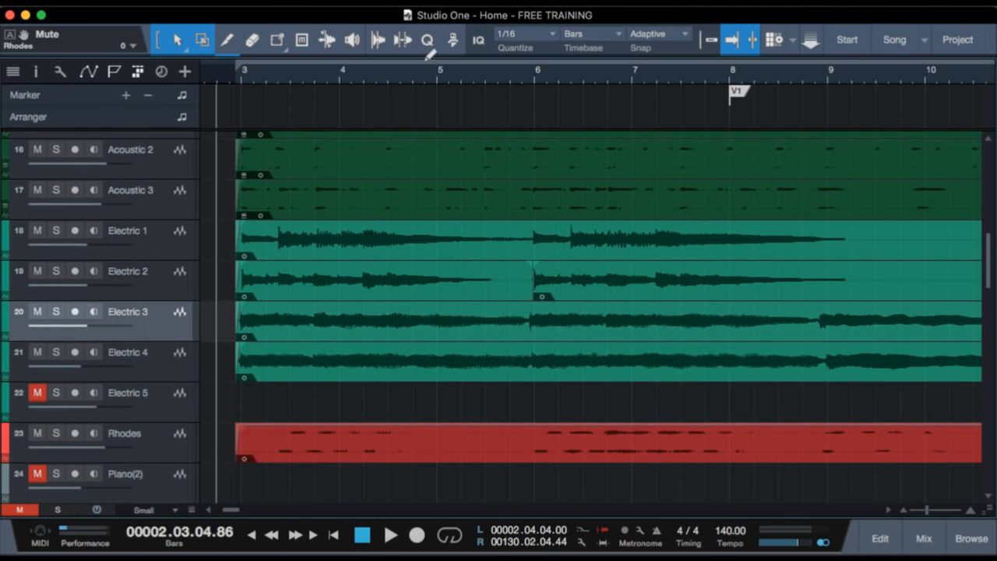
# Select Electric 3 and Electric 4, and examine their waveforms from the intro through verse 1.
pyautogui.moveTo(409, 71); pyautogui.dragTo(415, 44)
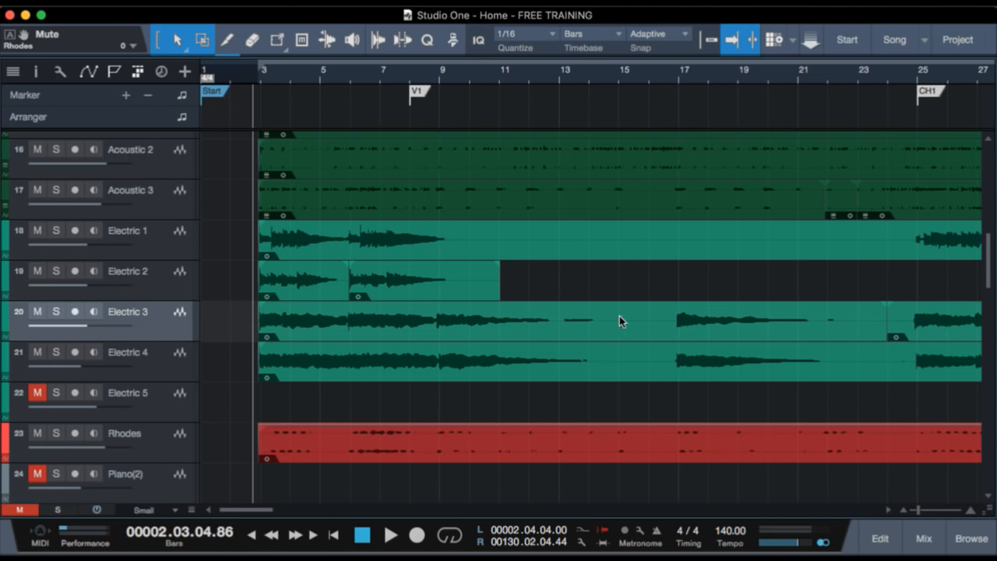
pyautogui.keyDown('shift'); pyautogui.click(183, 359); pyautogui.keyUp('shift')
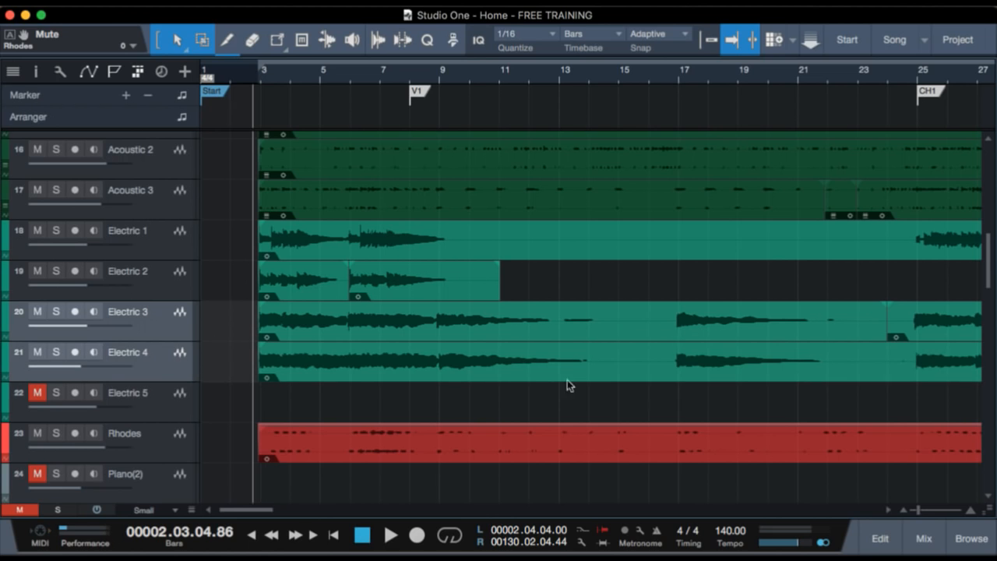
pyautogui.press('z')
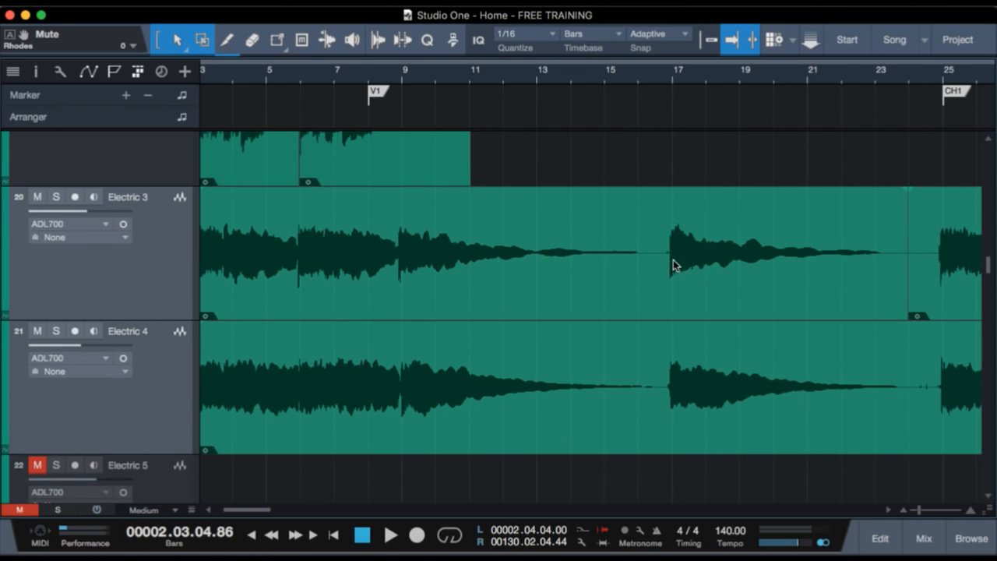
pyautogui.press('z')
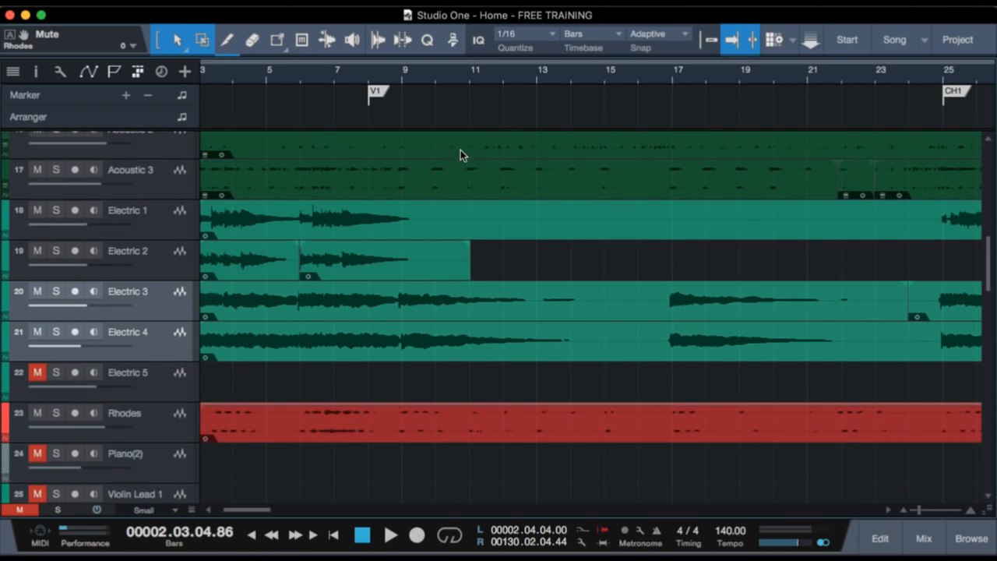
pyautogui.scroll(1, 523, 268)
pyautogui.scroll(-1, 523, 265)
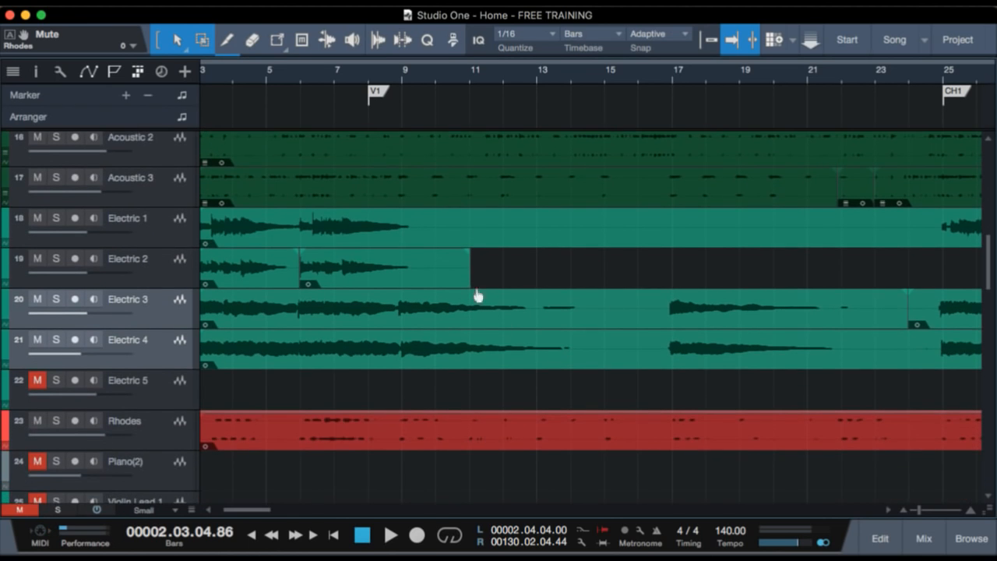
# Play the transition from the end of the intro into verse 1, and locate the Pad and VOX tracks.
pyautogui.click(275, 76)
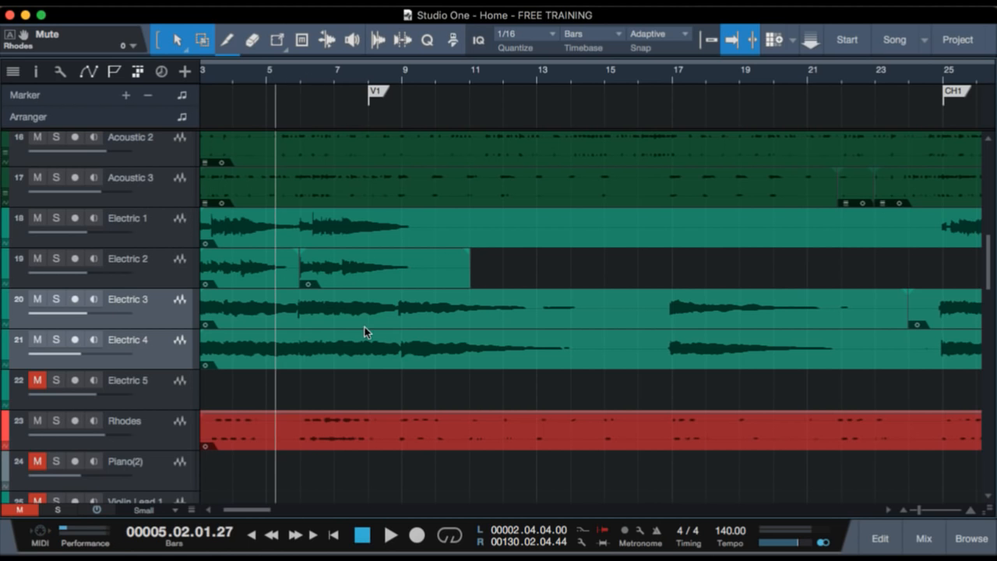
pyautogui.scroll(-5, 365, 326)
pyautogui.scroll(4, 364, 326)
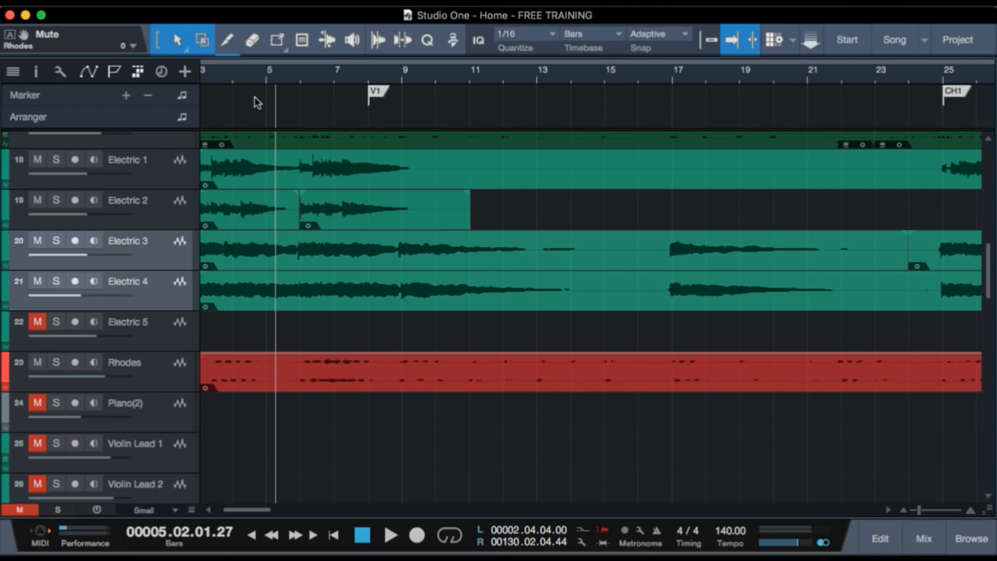
pyautogui.click(292, 78)
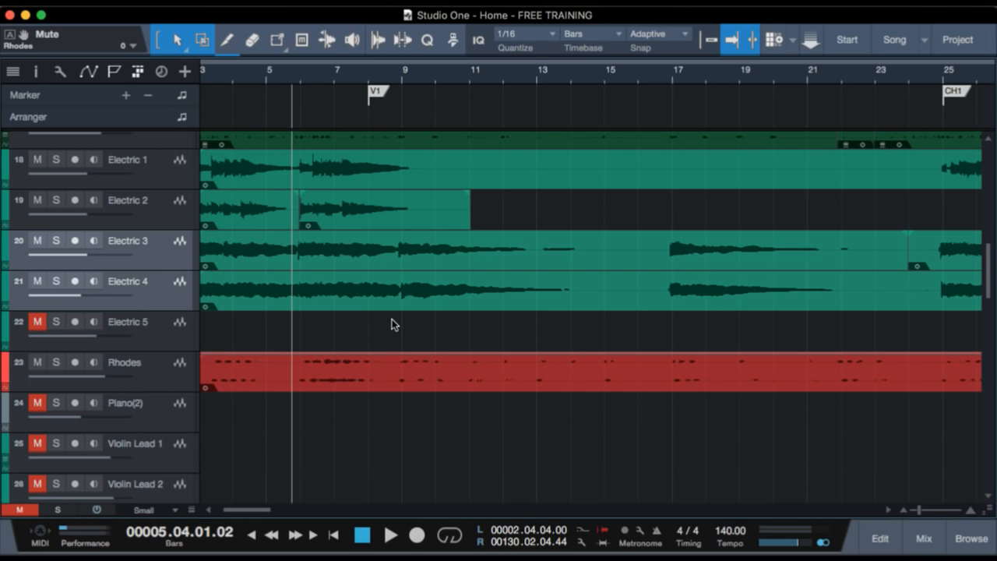
pyautogui.press('space')
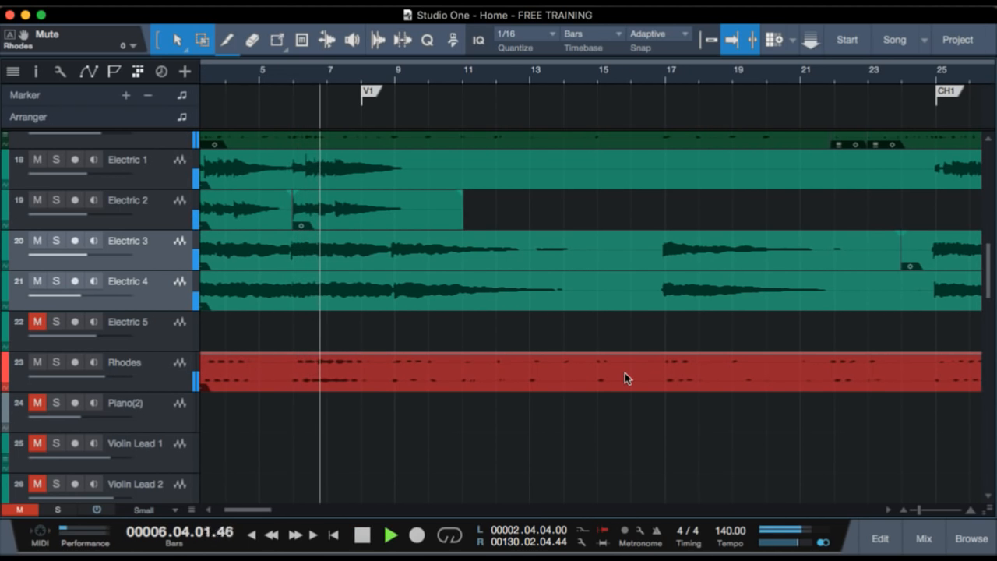
pyautogui.scroll(-4, 538, 403)
pyautogui.scroll(-8, 538, 408)
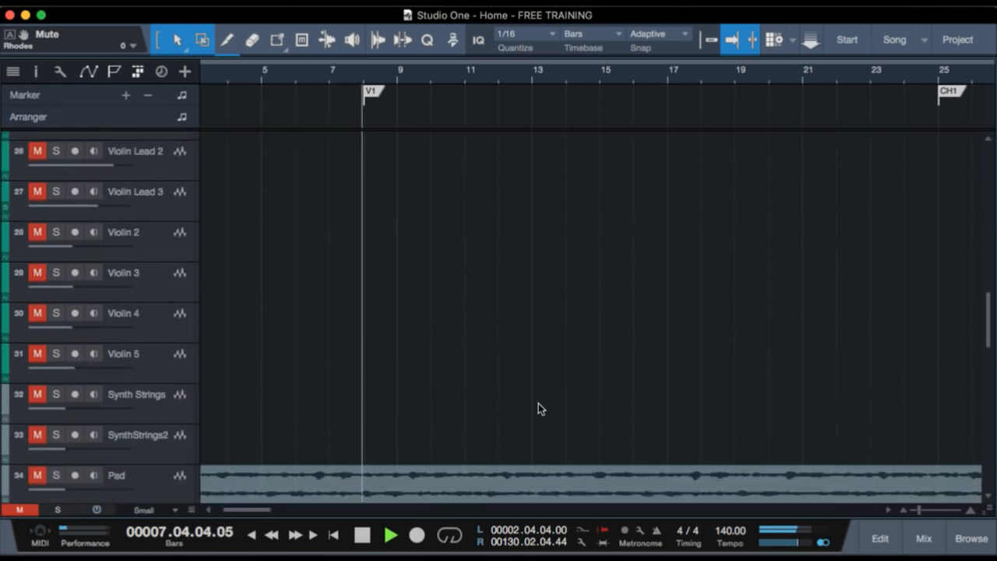
pyautogui.scroll(2, 538, 402)
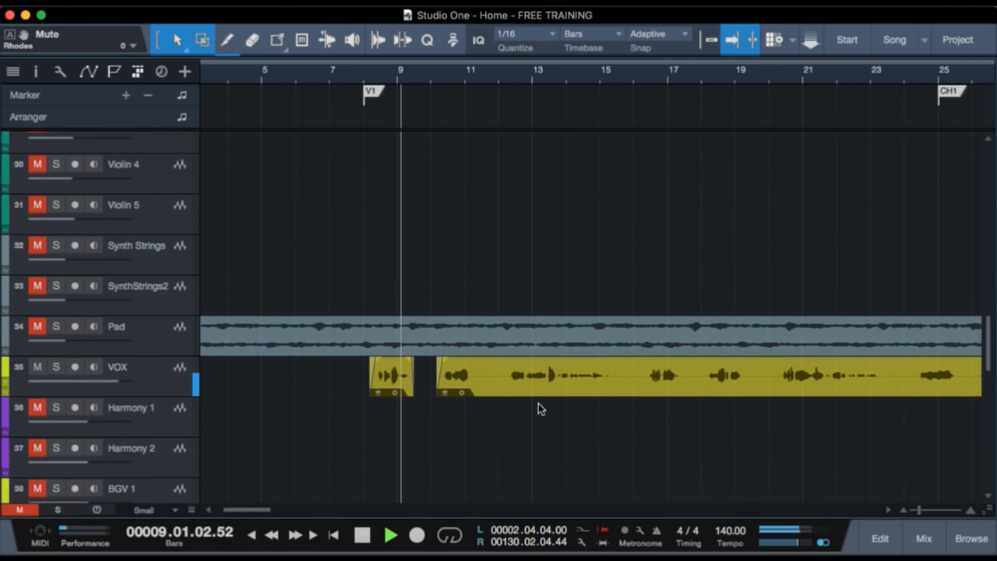
pyautogui.press('space')
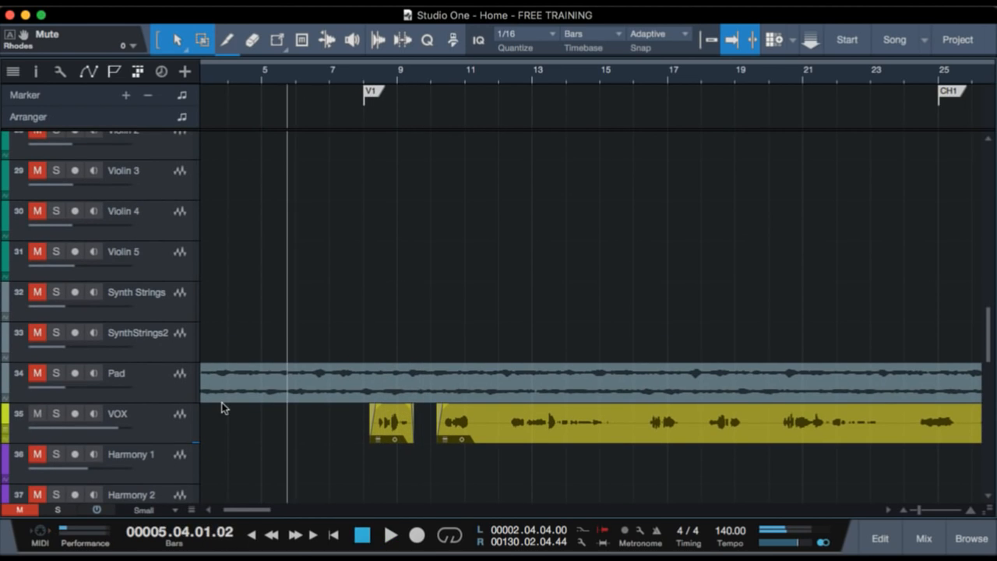
# Unmute the Pad track, and play it in solo from just before bar 5.
pyautogui.click(36, 373)
pyautogui.click(224, 391)
pyautogui.moveTo(327, 72)
pyautogui.mouseDown()
pyautogui.moveTo(328, 33)
pyautogui.moveTo(328, 55)
pyautogui.mouseUp()
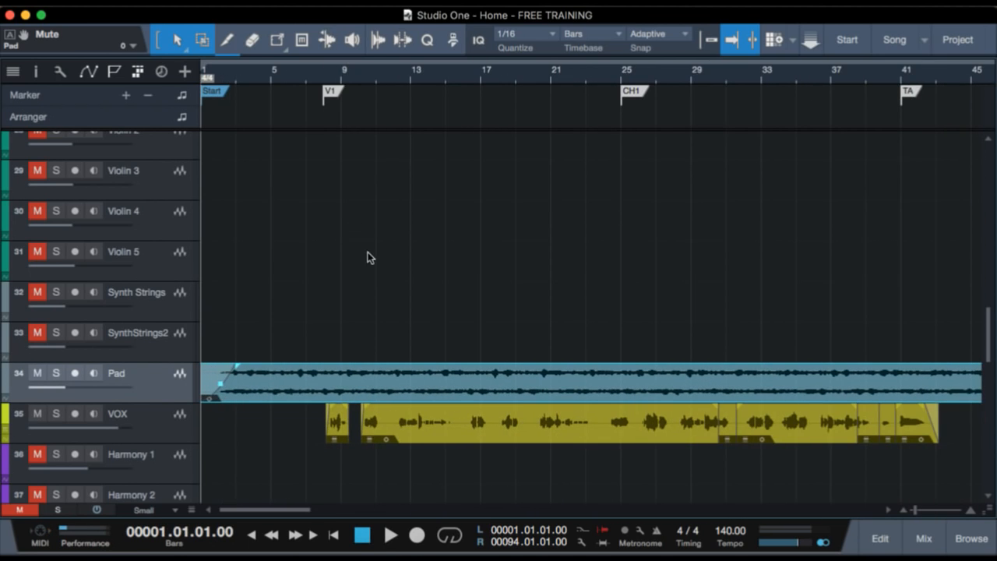
pyautogui.moveTo(241, 82); pyautogui.dragTo(240, 105)
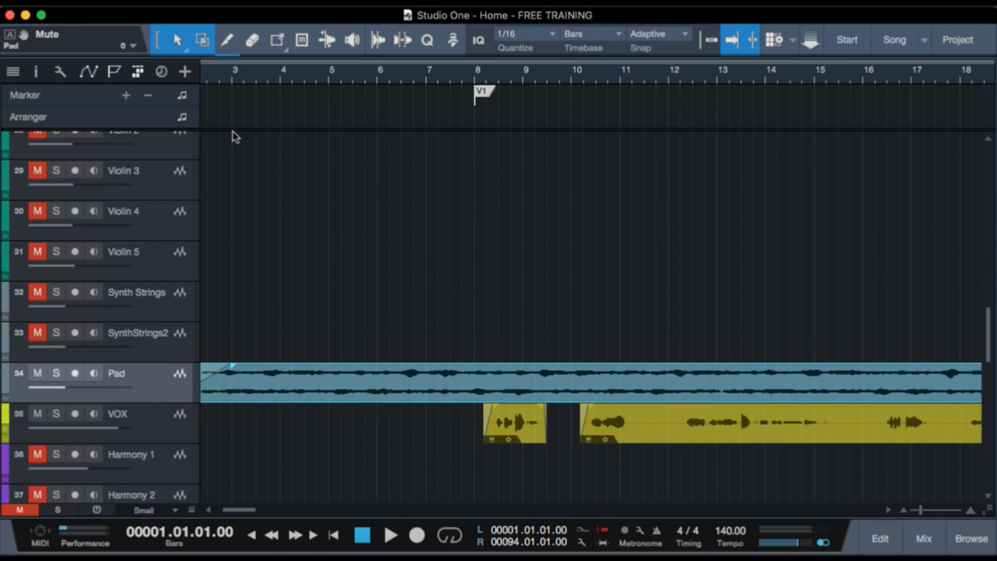
pyautogui.click(325, 75)
pyautogui.press('s')
pyautogui.press('space')
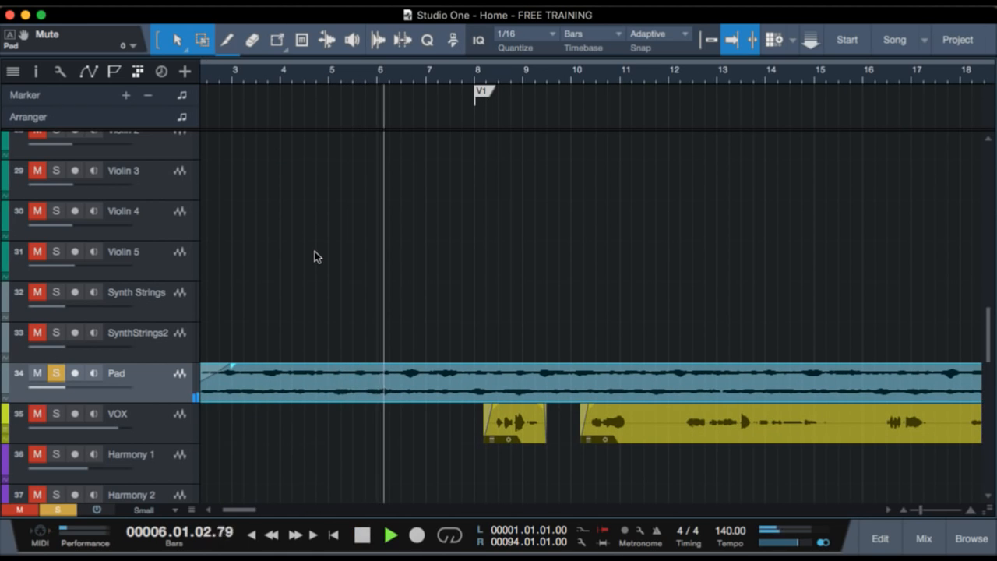
pyautogui.press('space')
# Clear the Pad solo, and play the opening from just before bar 2 with the Pad in the full arrangement.
pyautogui.press('s')
pyautogui.press('Home')
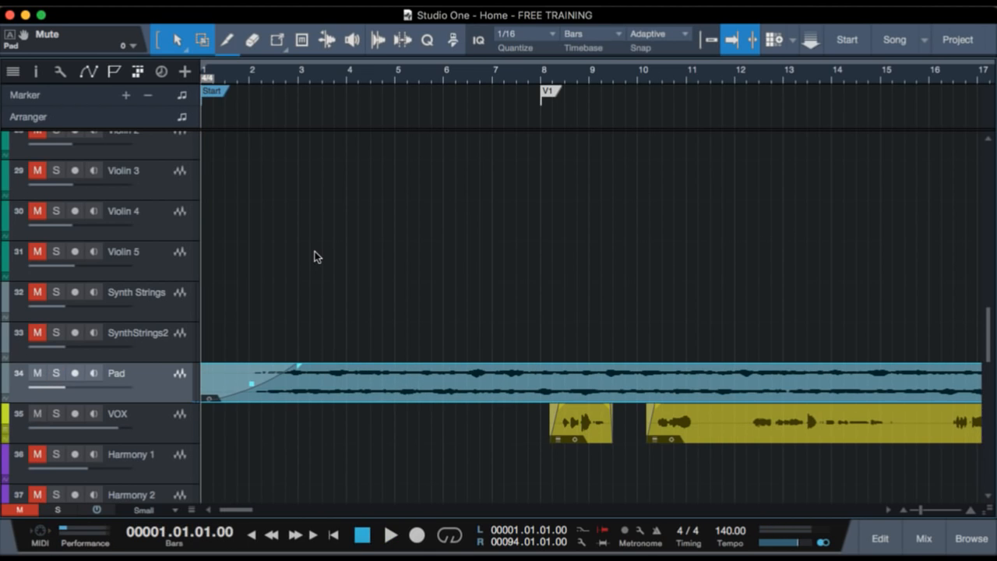
pyautogui.click(243, 78)
pyautogui.press('space')
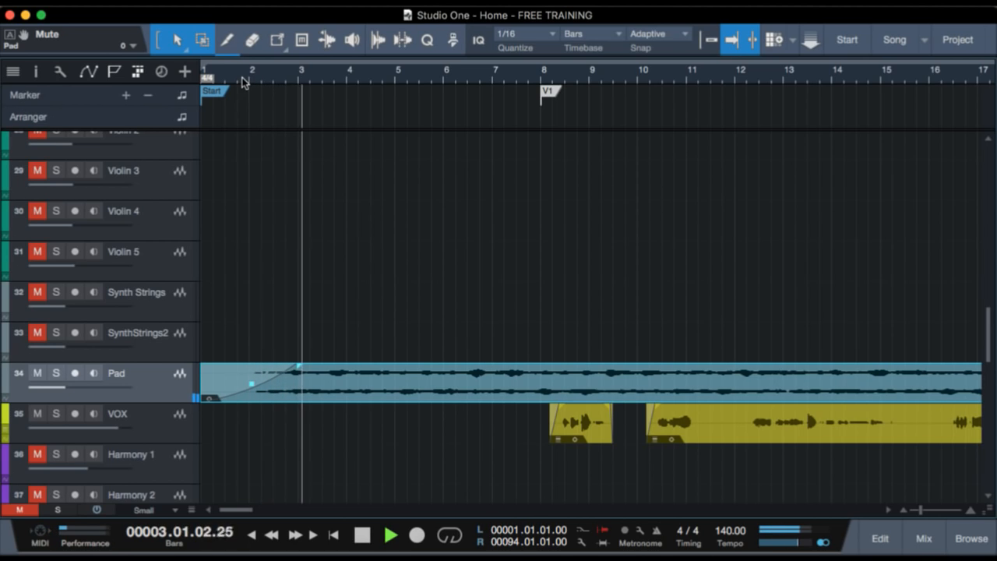
pyautogui.press('space')
# Play verse 1 from just before the V1 marker to near CH1, enlarging the waveforms to examine the drum, bass, guitar and Rhodes tracks.
pyautogui.click(539, 73)
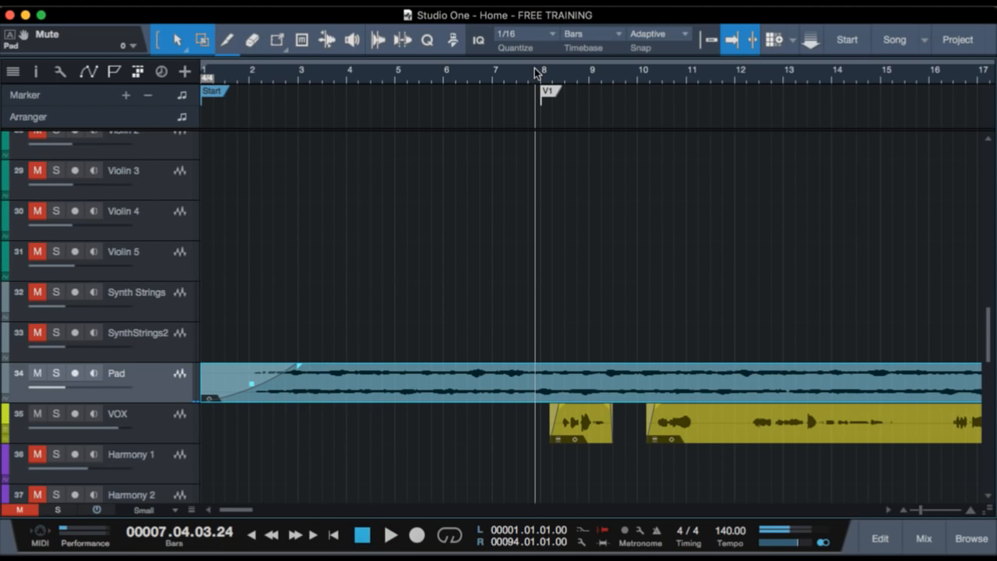
pyautogui.click(545, 71)
pyautogui.click(536, 77)
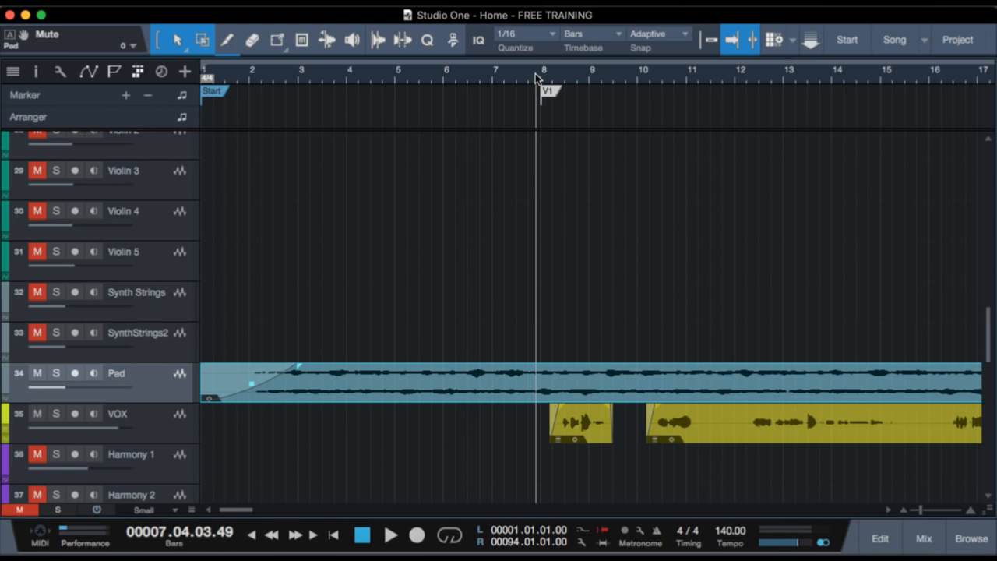
pyautogui.press('space')
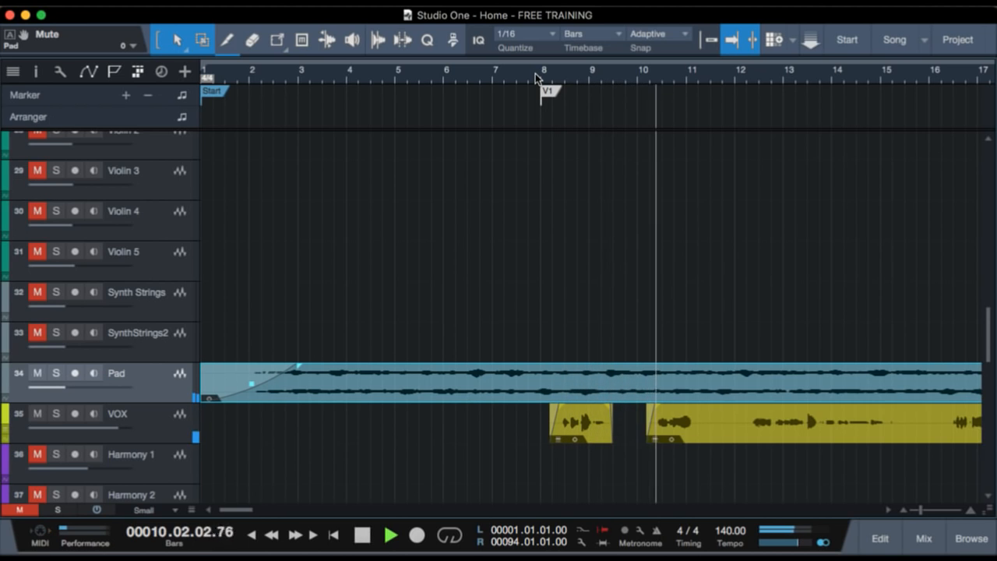
pyautogui.scroll(10, 697, 252)
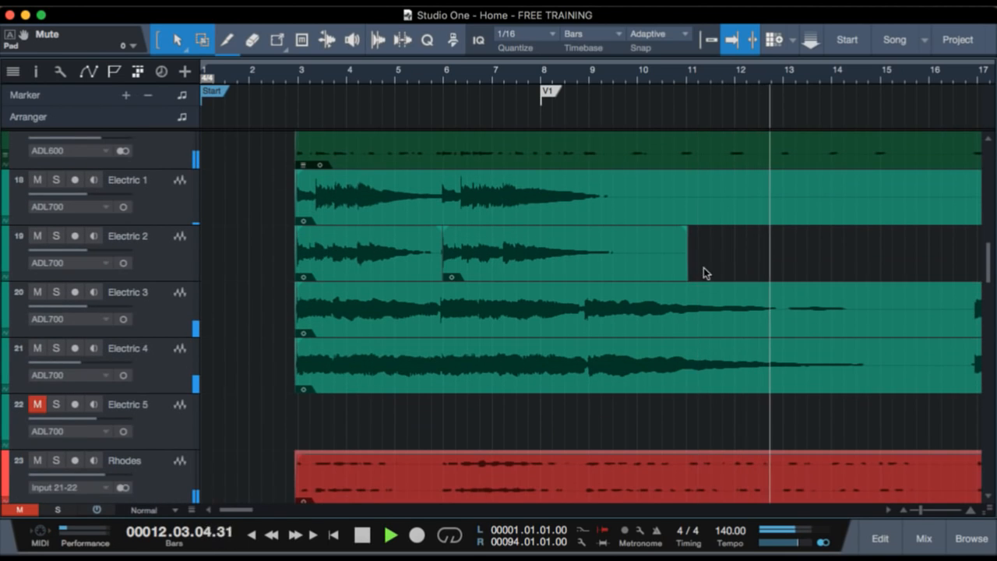
pyautogui.scroll(-3, 716, 313)
pyautogui.scroll(5, 716, 313)
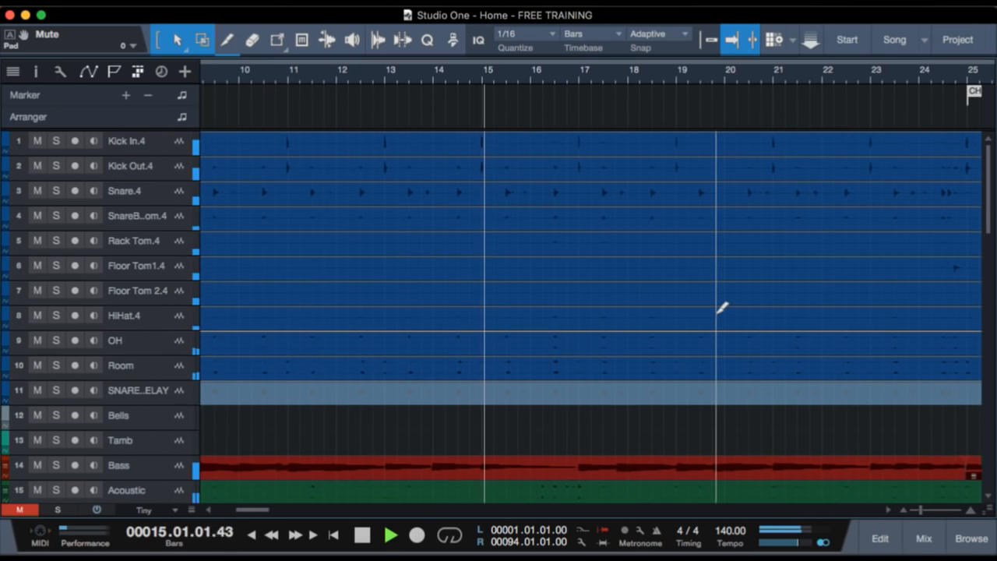
pyautogui.scroll(-2, 717, 316)
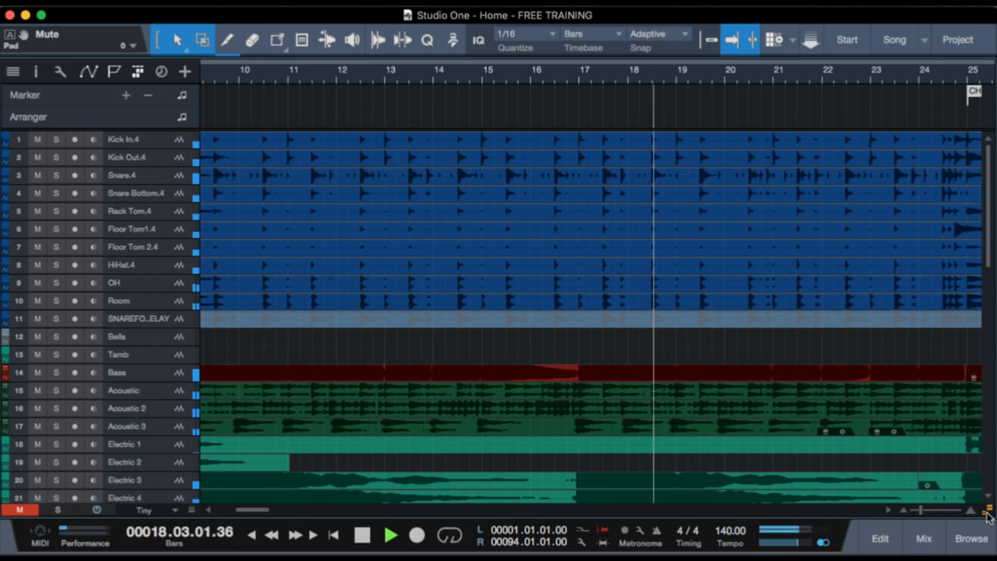
pyautogui.scroll(-5, 787, 393)
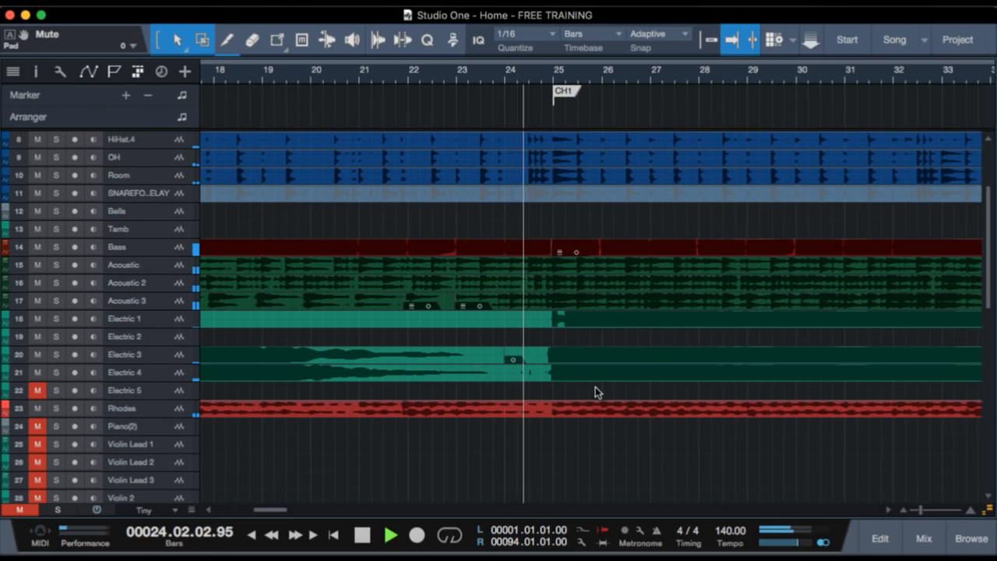
pyautogui.press('space')
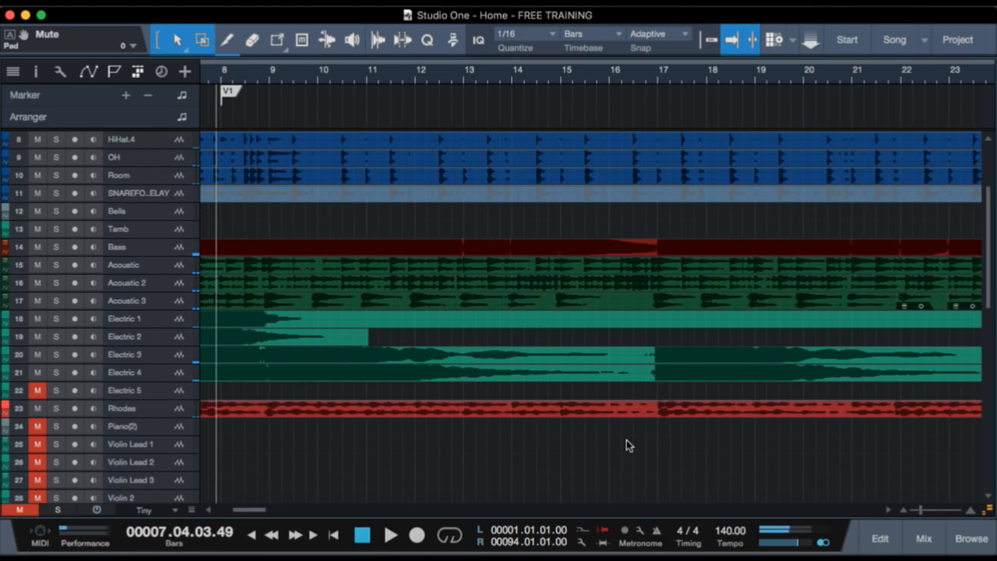
pyautogui.hscroll(10, 537, 409)
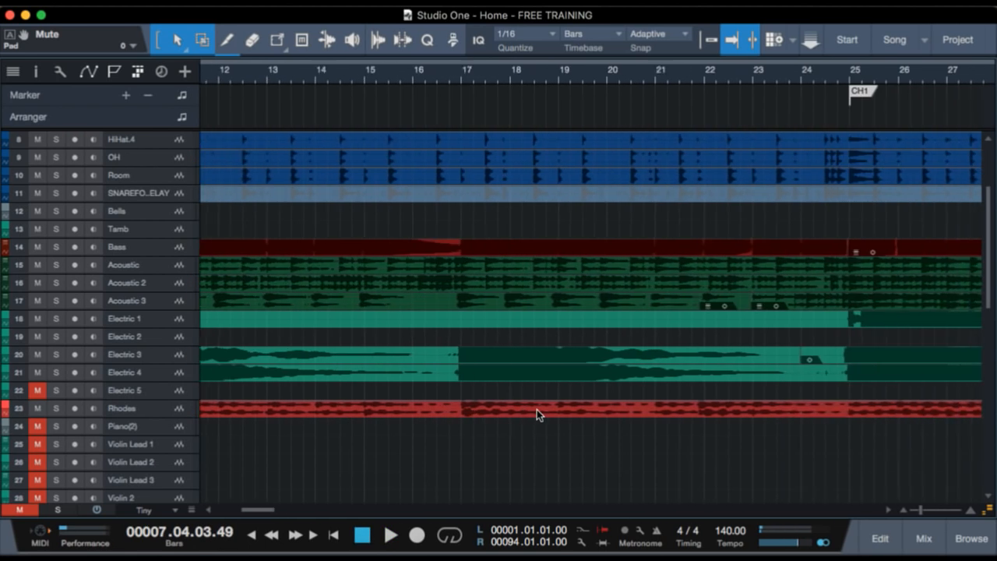
pyautogui.hscroll(-8, 537, 409)
pyautogui.hscroll(-8, 536, 409)
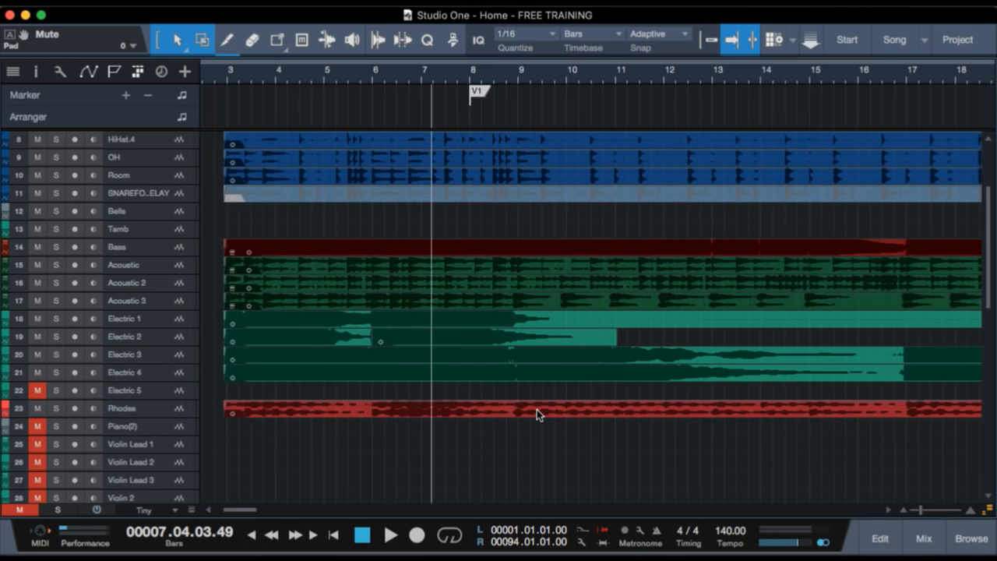
# Examine the electric guitar and Rhodes waveforms across verse 1, from the V1 marker towards CH1, with taller tracks.
pyautogui.hscroll(3, 536, 409)
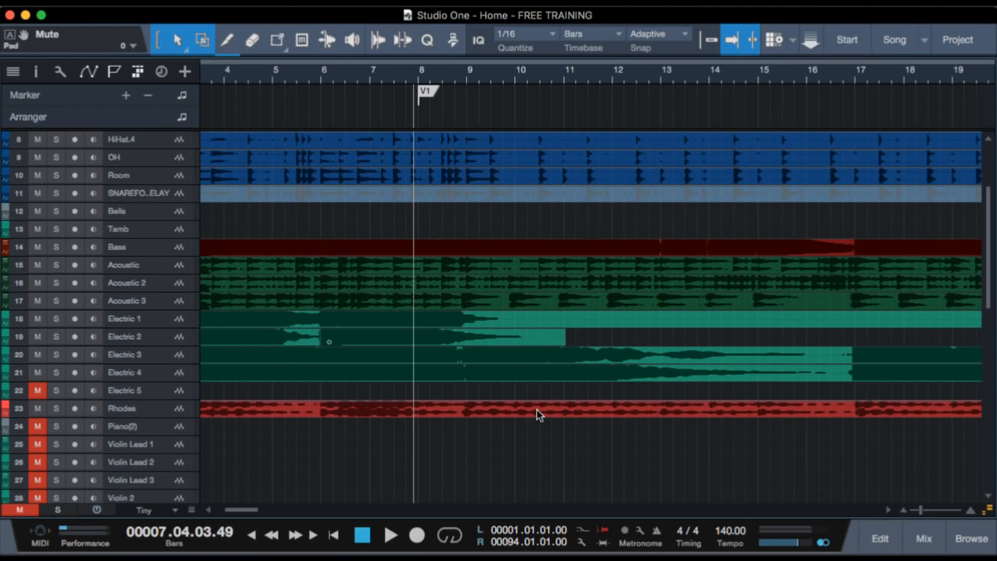
pyautogui.scroll(-5, 537, 409)
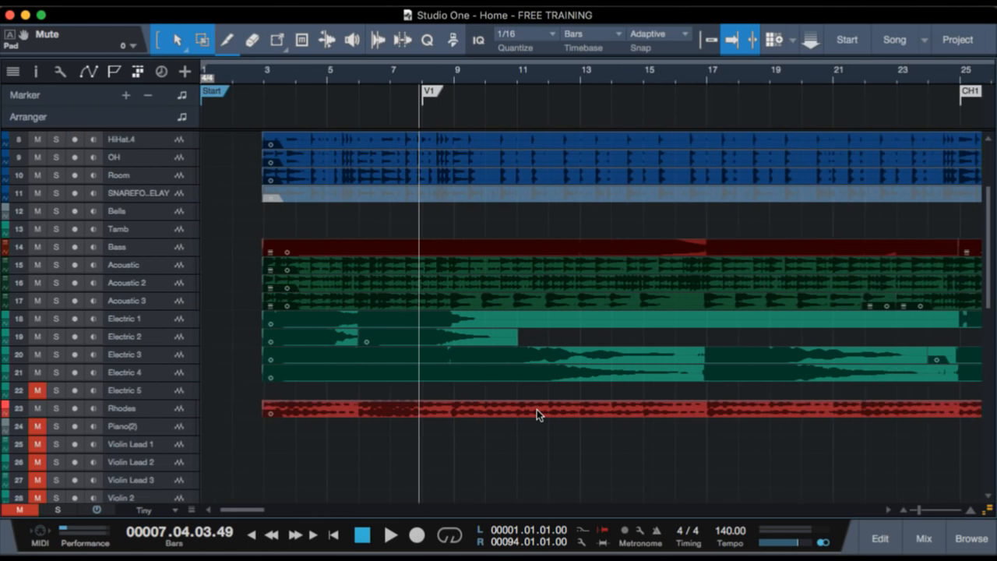
pyautogui.scroll(3, 537, 409)
pyautogui.scroll(3, 537, 409)
pyautogui.scroll(-3, 537, 409)
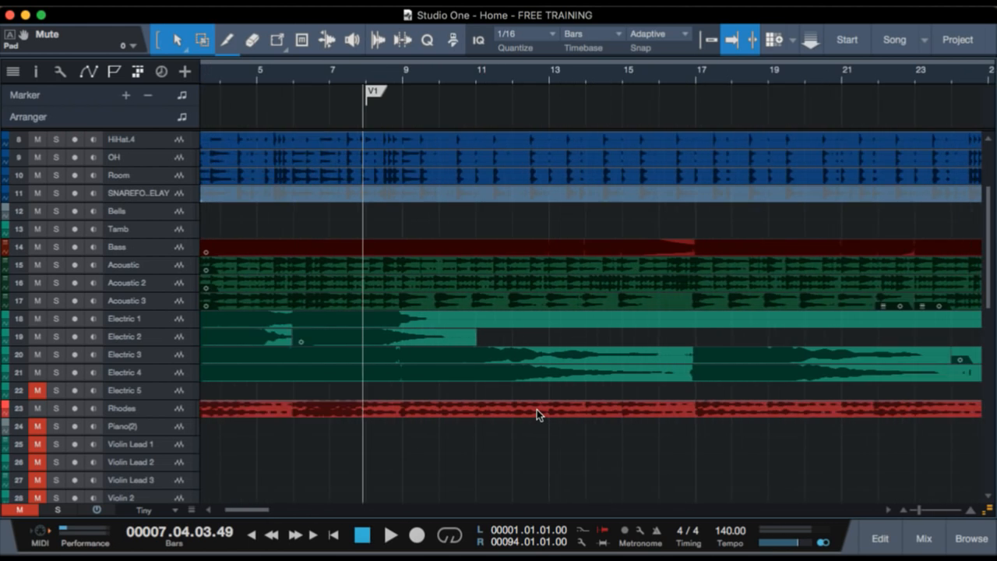
pyautogui.scroll(5, 536, 409)
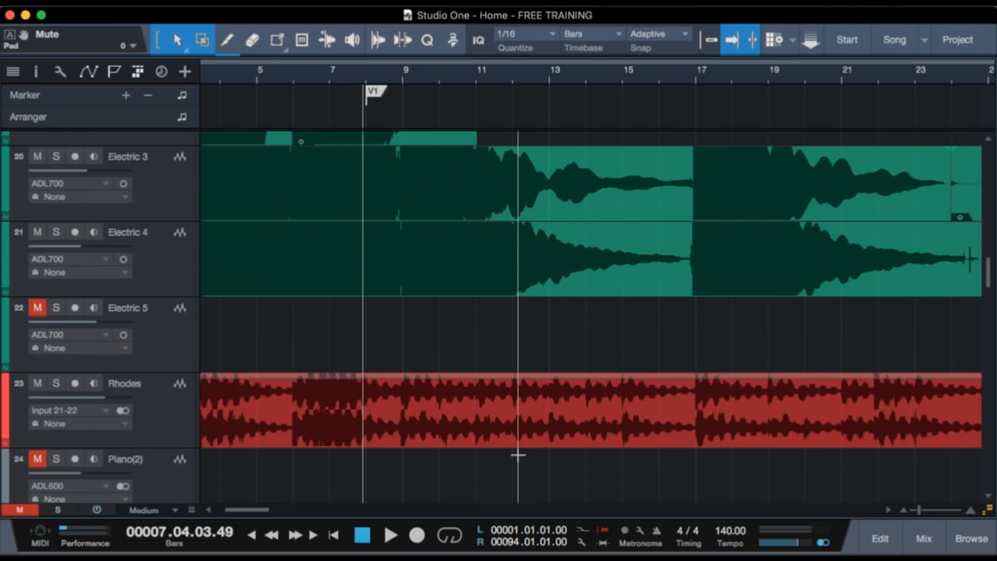
pyautogui.scroll(5, 517, 454)
pyautogui.scroll(-5, 519, 454)
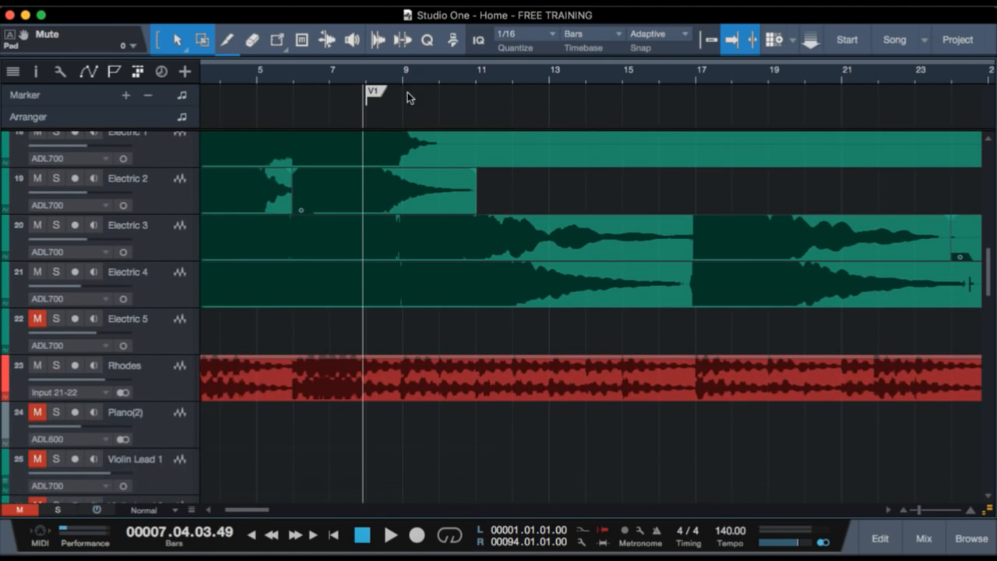
# Move the playback position to about bar 20 in verse 1, and solo the Rhodes track.
pyautogui.moveTo(364, 75); pyautogui.dragTo(365, 55)
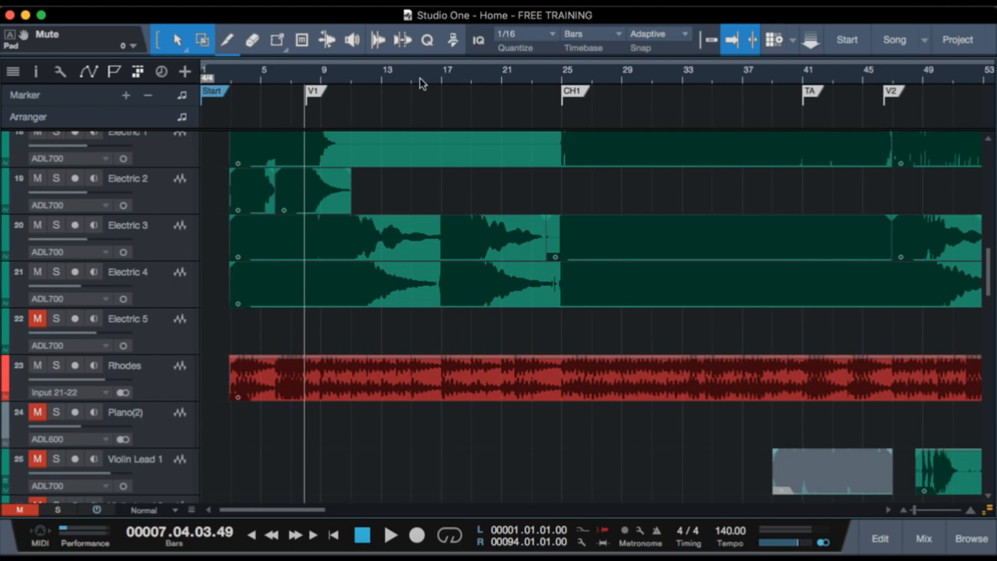
pyautogui.hscroll(2, 582, 210)
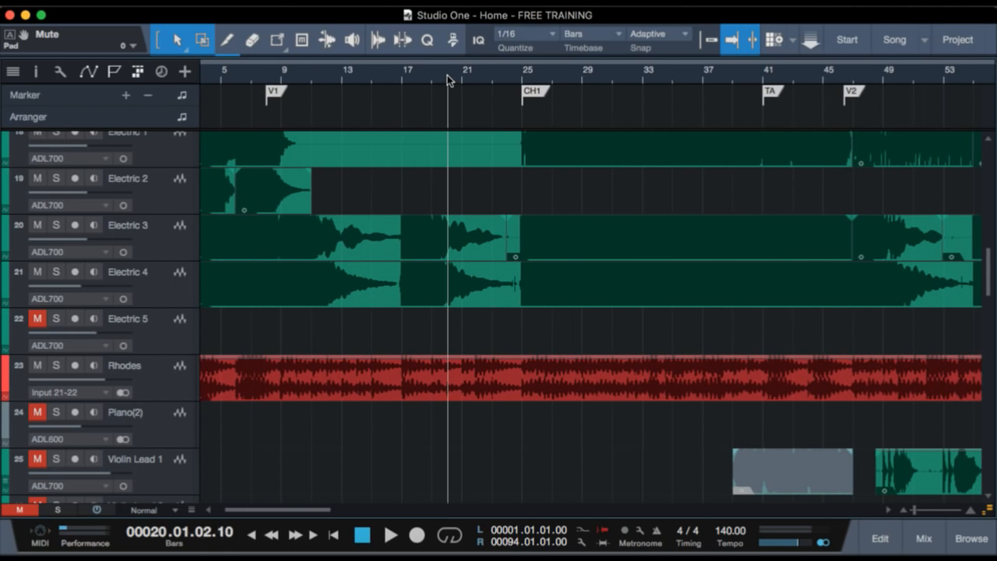
pyautogui.moveTo(464, 74); pyautogui.dragTo(420, 107)
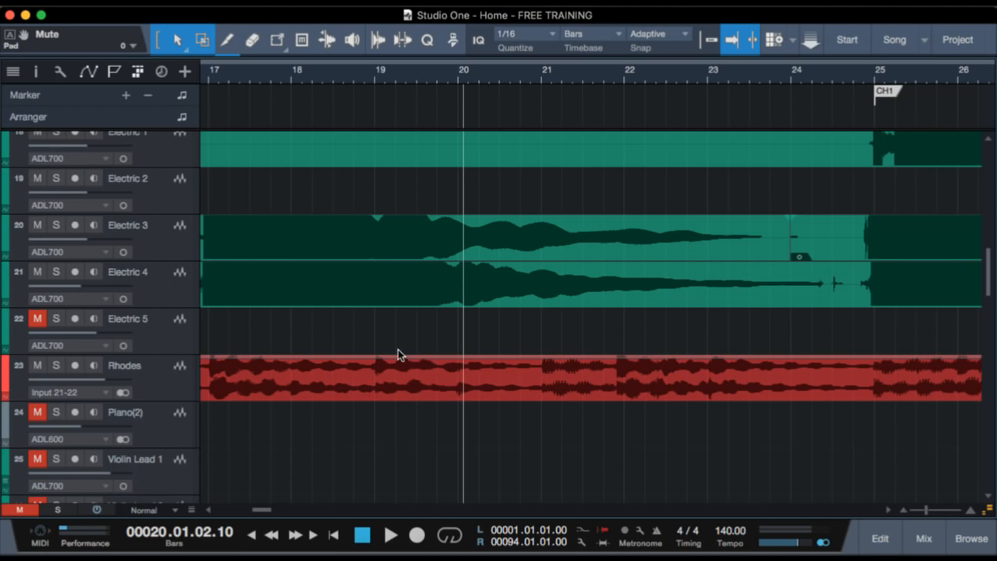
pyautogui.click(172, 377)
pyautogui.press('s')
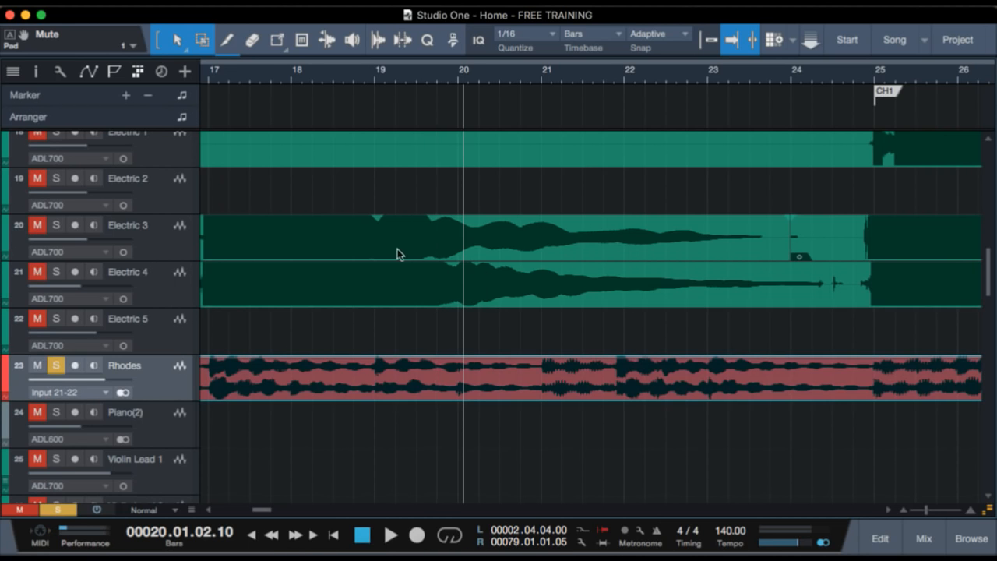
# Play the VOX track in solo from about bar 20, and clear the solo.
pyautogui.scroll(2, 368, 247)
pyautogui.scroll(-10, 367, 247)
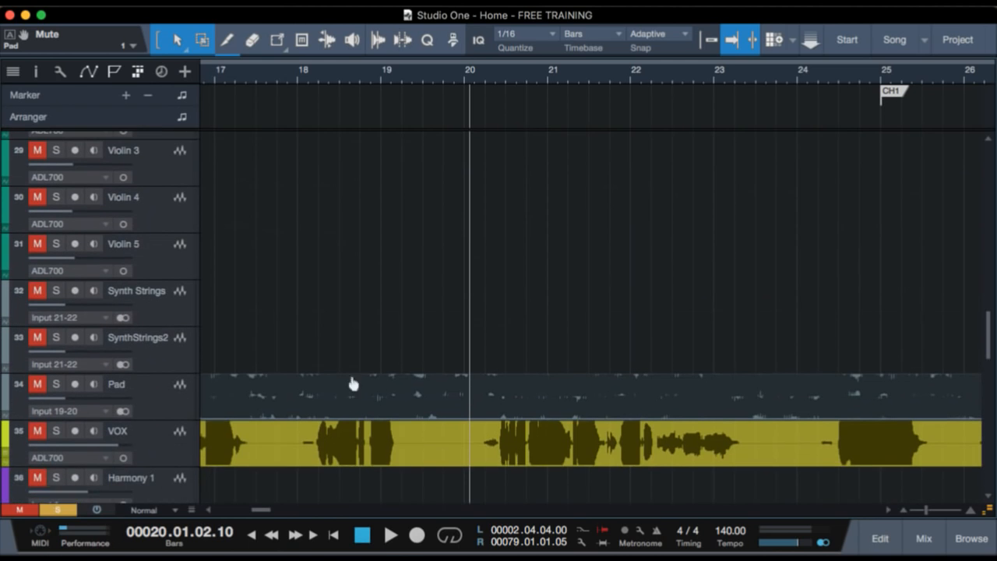
pyautogui.click(57, 433)
pyautogui.press('space')
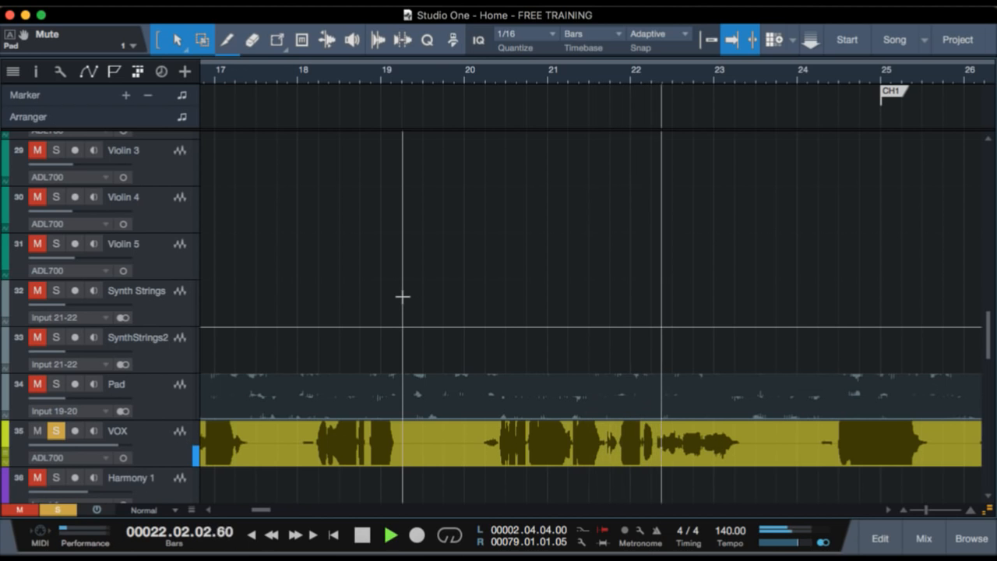
pyautogui.press('space')
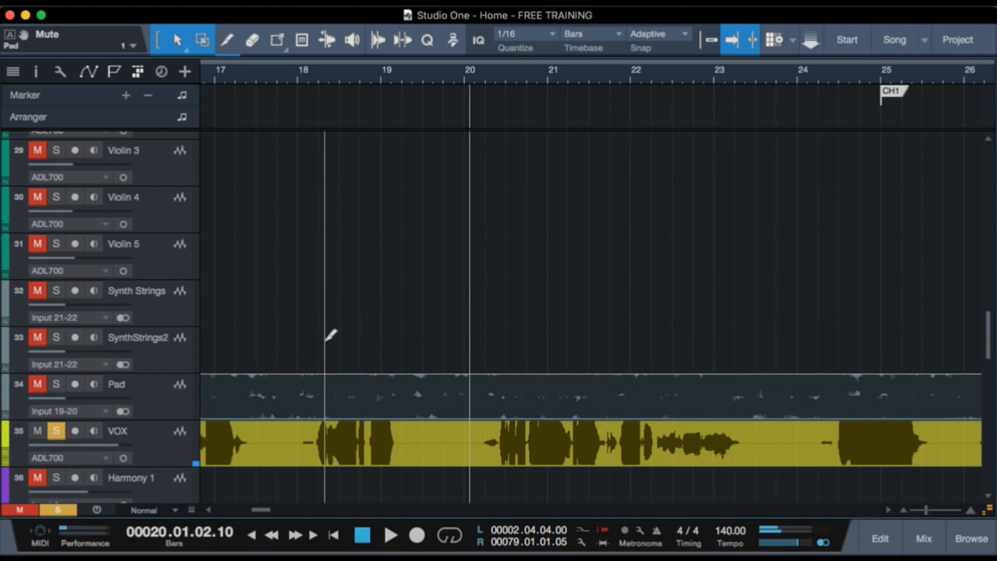
pyautogui.click(56, 432)
# Reduce the waveform display scale, and examine the acoustic, electric and Rhodes tracks from verse 1 into chorus 1.
pyautogui.scroll(10, 468, 375)
pyautogui.scroll(5, 467, 372)
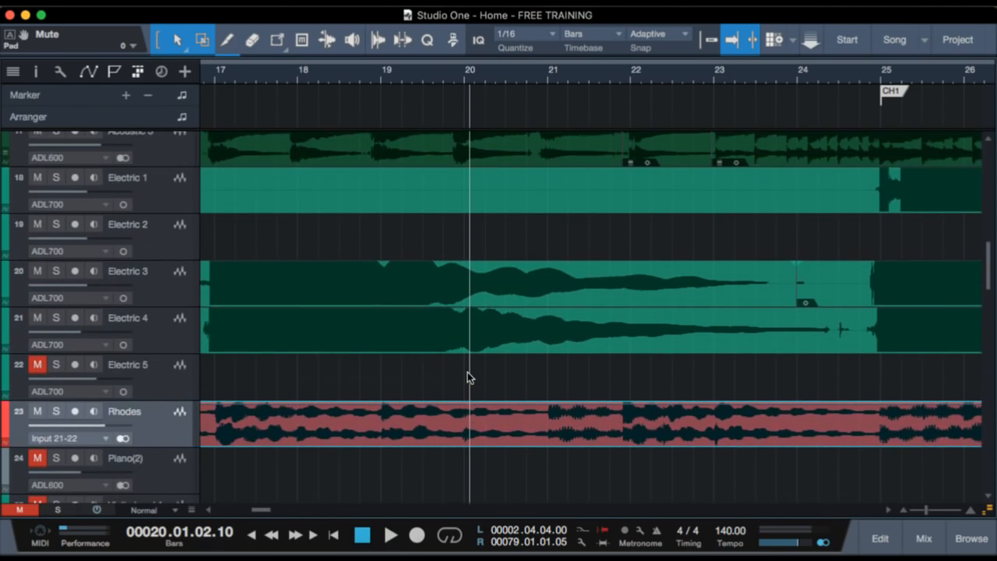
pyautogui.hscroll(6, 528, 344)
pyautogui.hscroll(1, 527, 345)
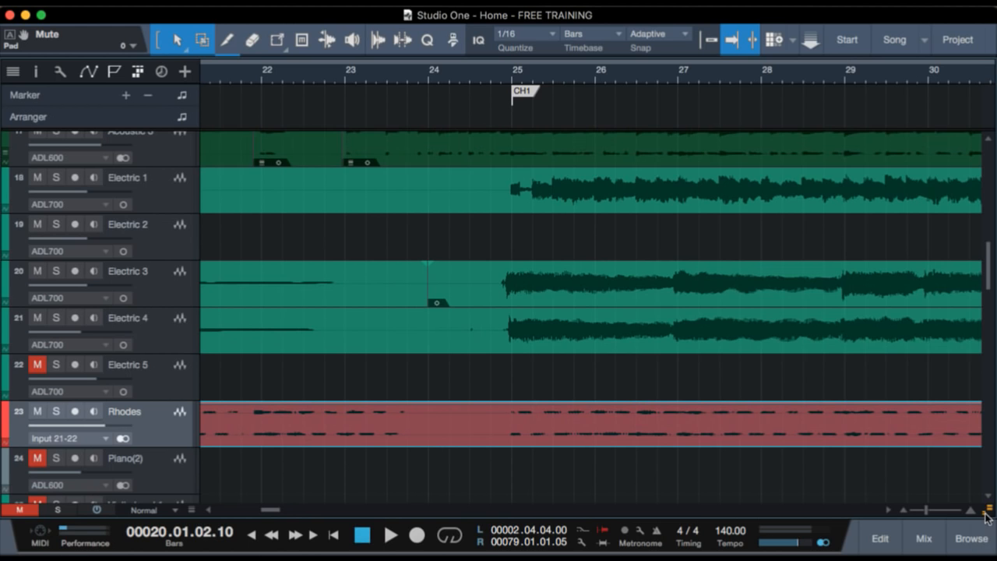
pyautogui.moveTo(483, 69); pyautogui.dragTo(480, 42)
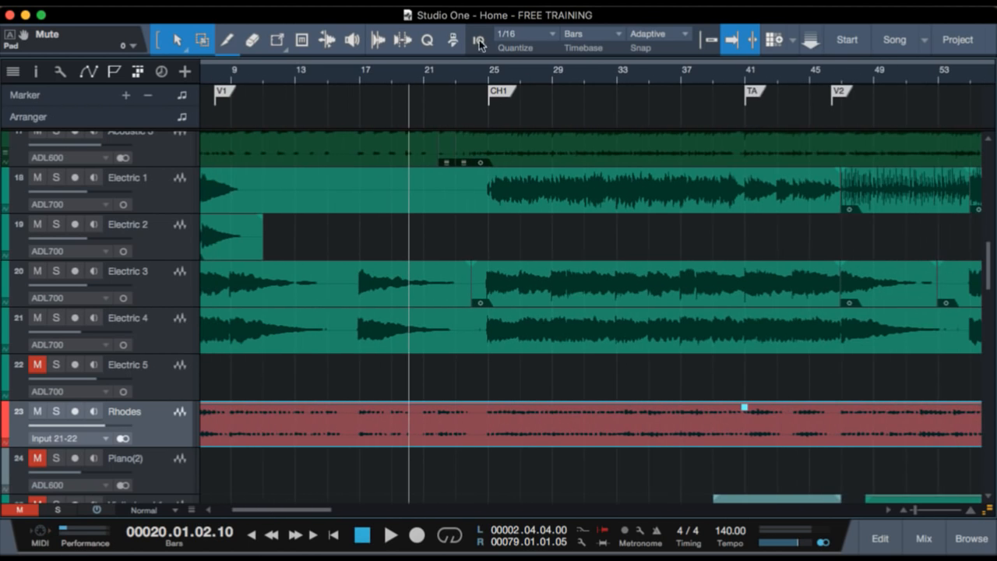
pyautogui.scroll(-1, 521, 219)
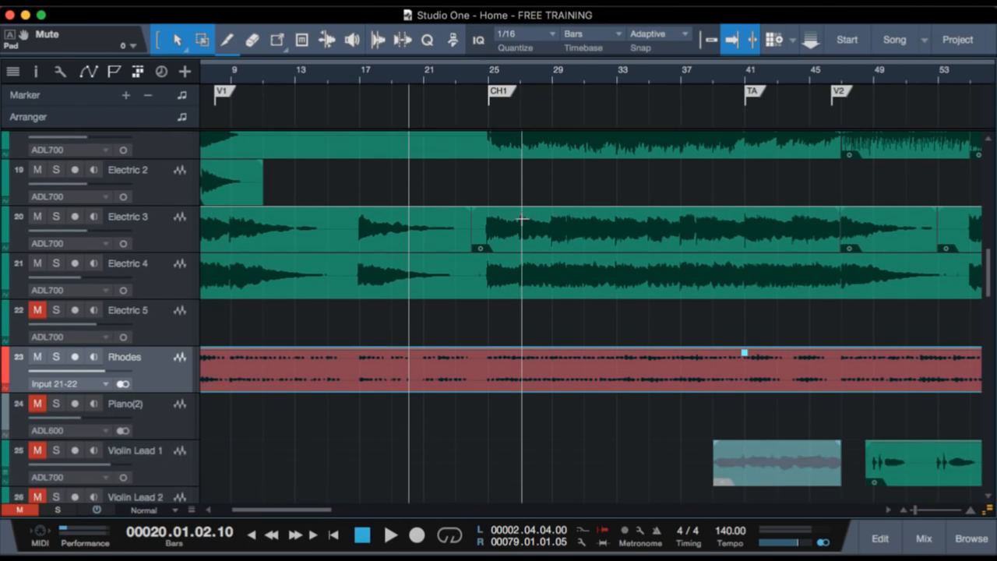
pyautogui.scroll(3, 523, 217)
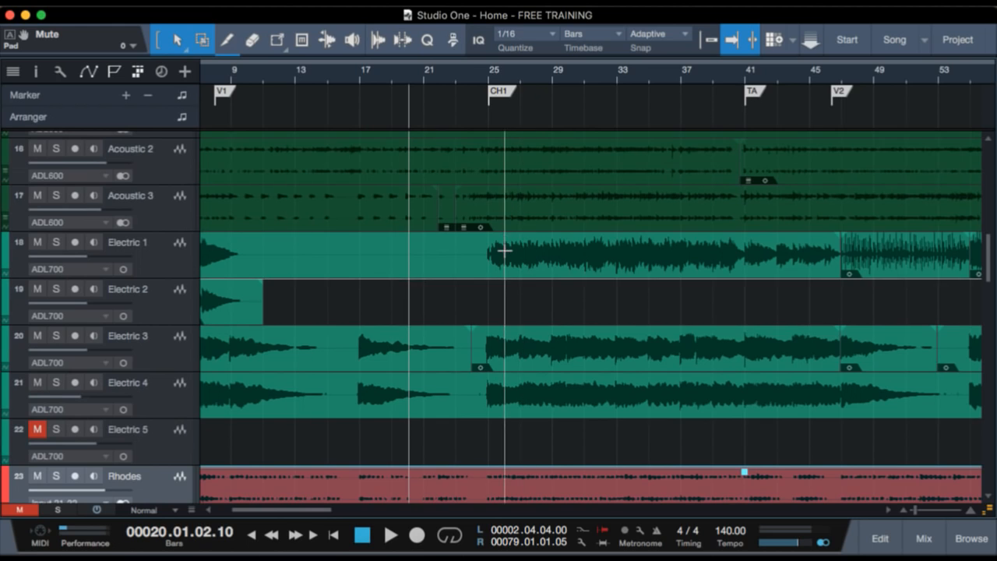
# Play the full arrangement from about bar 23 into chorus 1, examining the guitar, Pad, VOX and violin tracks.
pyautogui.click(467, 68)
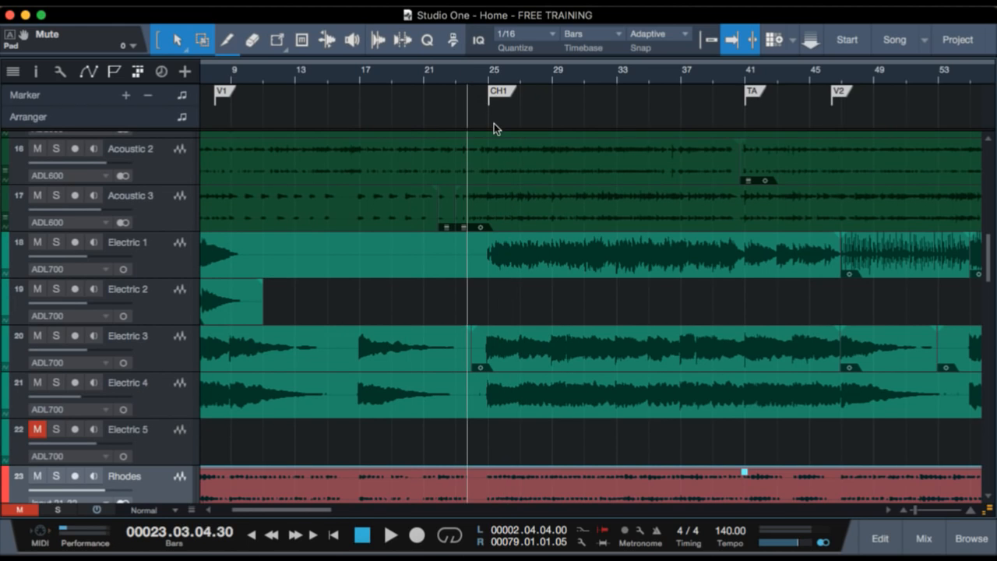
pyautogui.press('space')
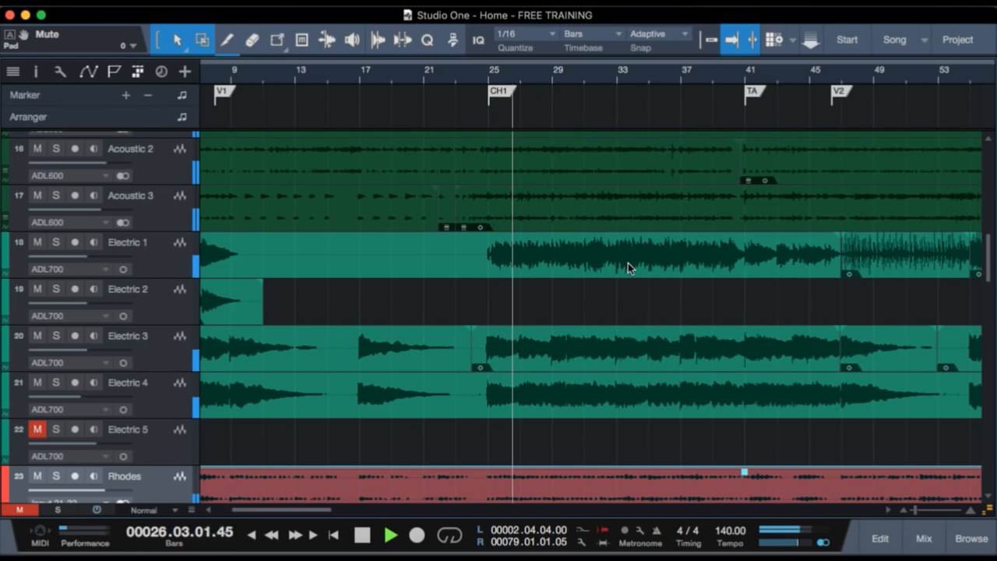
pyautogui.scroll(1, 628, 262)
pyautogui.hscroll(3, 628, 263)
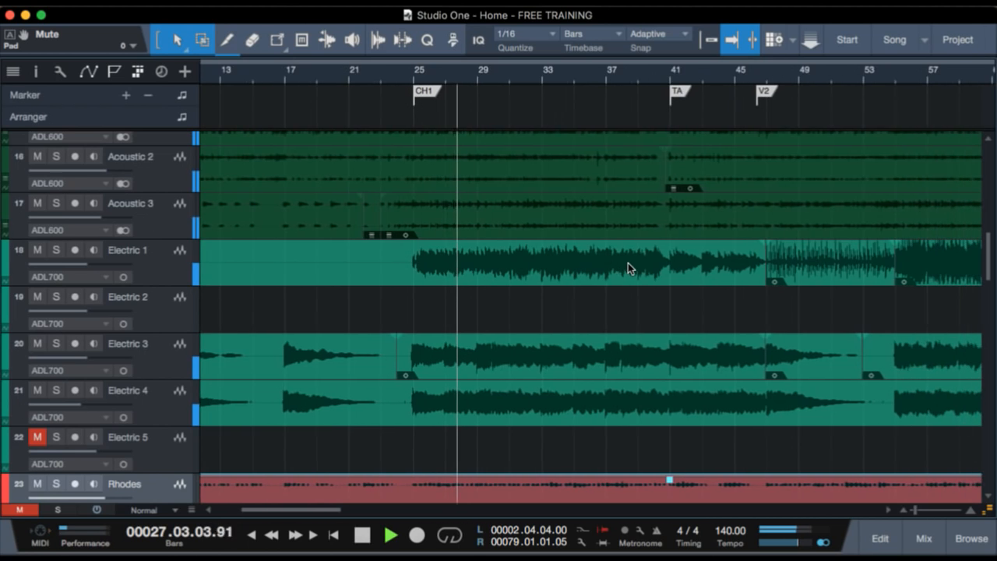
pyautogui.scroll(-9, 628, 262)
pyautogui.hscroll(1, 628, 263)
pyautogui.scroll(-12, 628, 263)
pyautogui.scroll(5, 628, 262)
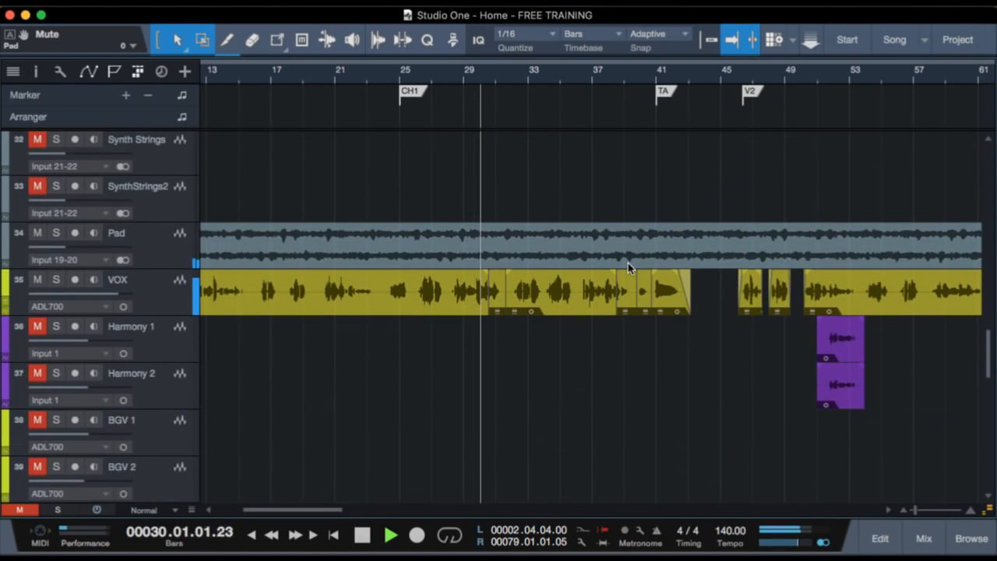
pyautogui.scroll(-15, 628, 262)
pyautogui.scroll(20, 628, 263)
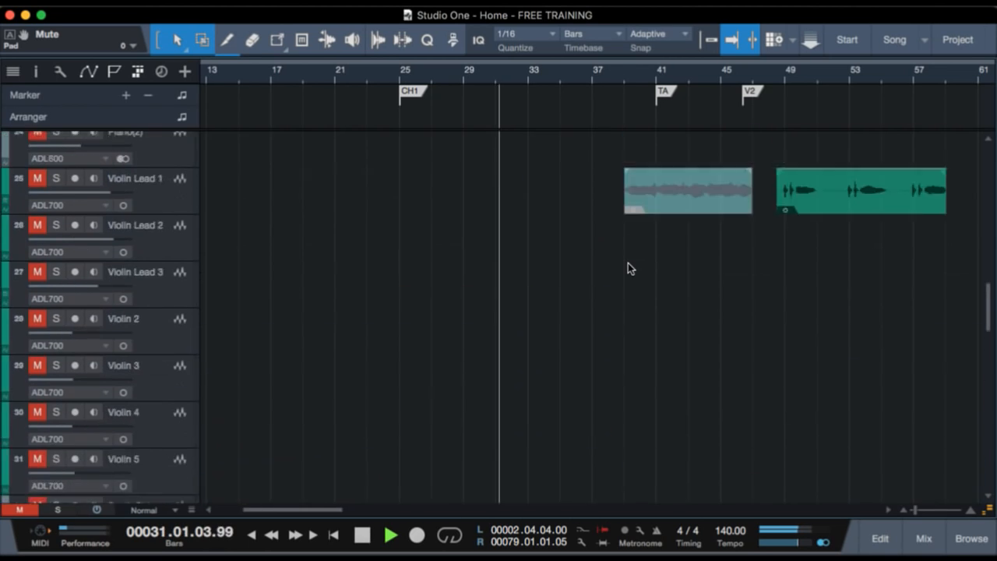
# Follow the playing chorus 1 through the drum, bass and background vocal tracks, and show the song from Start to UP CH.
pyautogui.scroll(20, 628, 263)
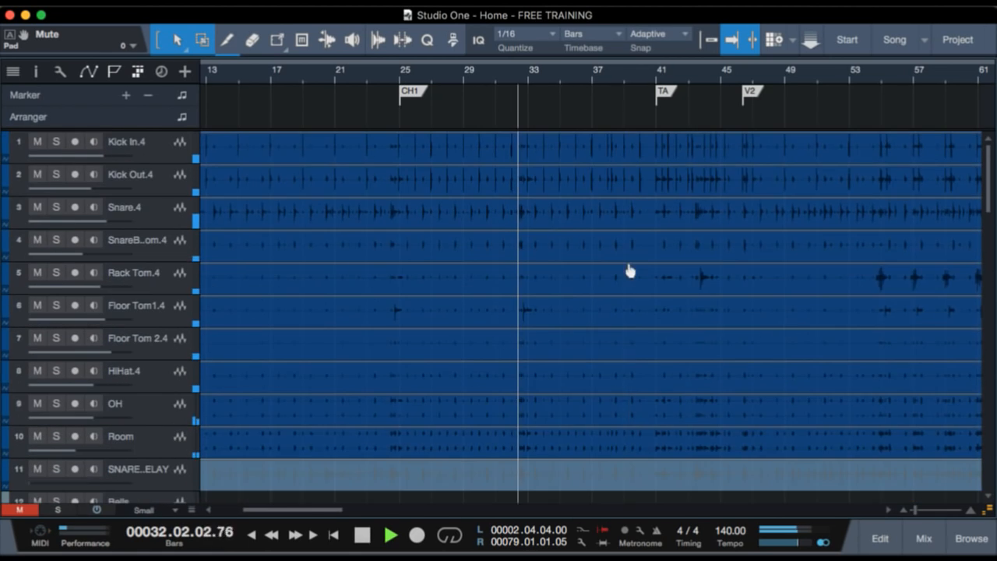
pyautogui.scroll(-9, 480, 272)
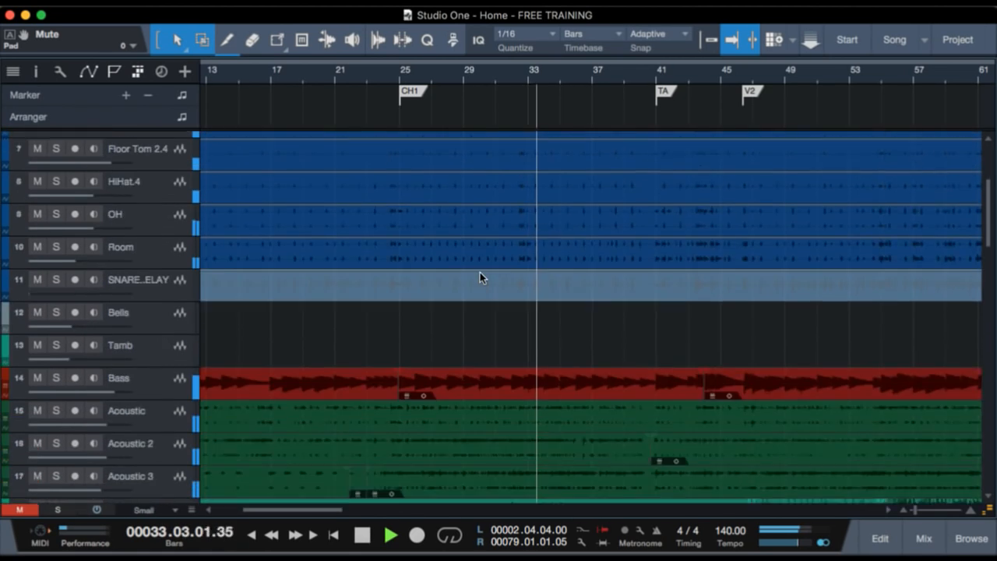
pyautogui.scroll(-16, 480, 273)
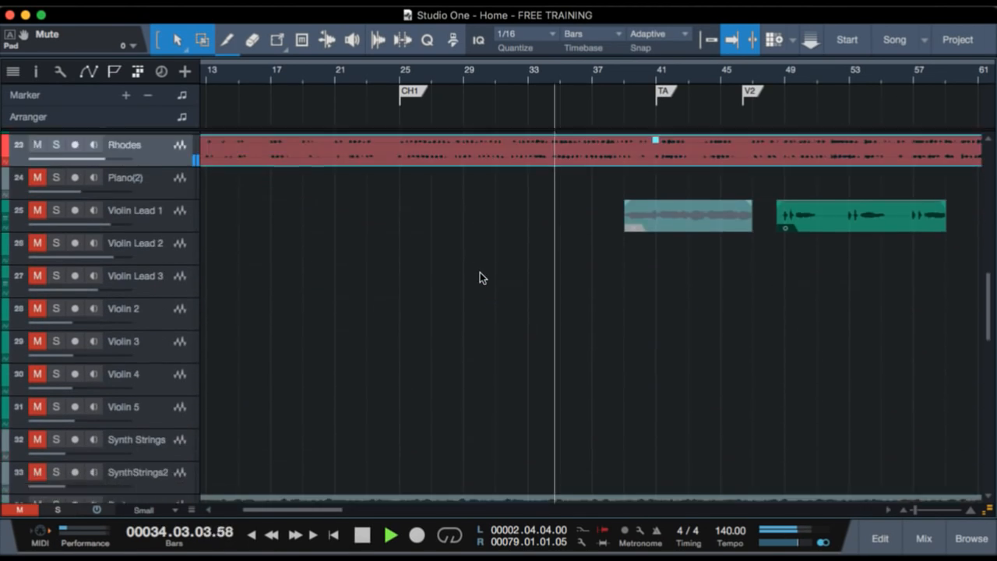
pyautogui.scroll(-11, 480, 272)
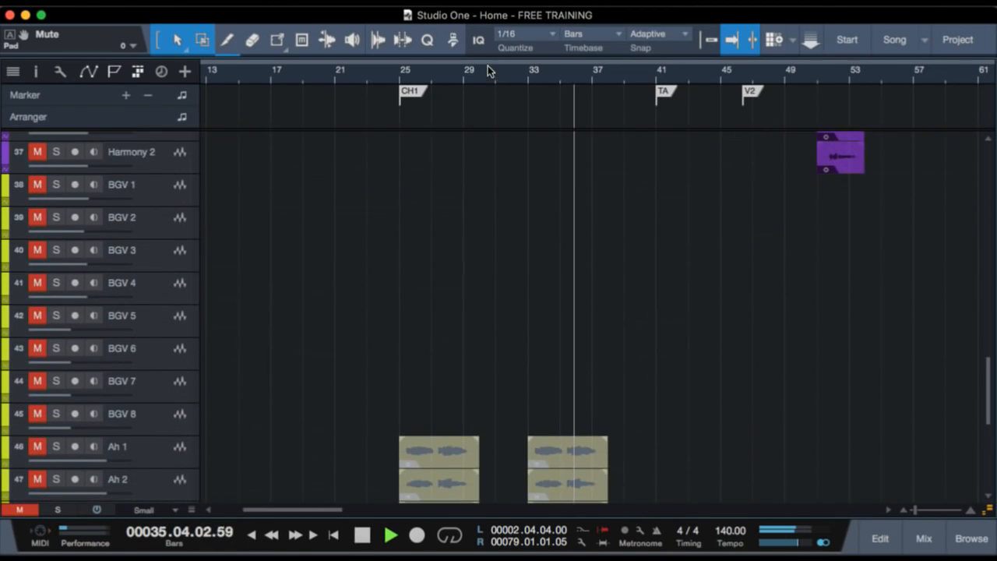
pyautogui.moveTo(481, 74); pyautogui.dragTo(483, 51)
pyautogui.scroll(11, 435, 319)
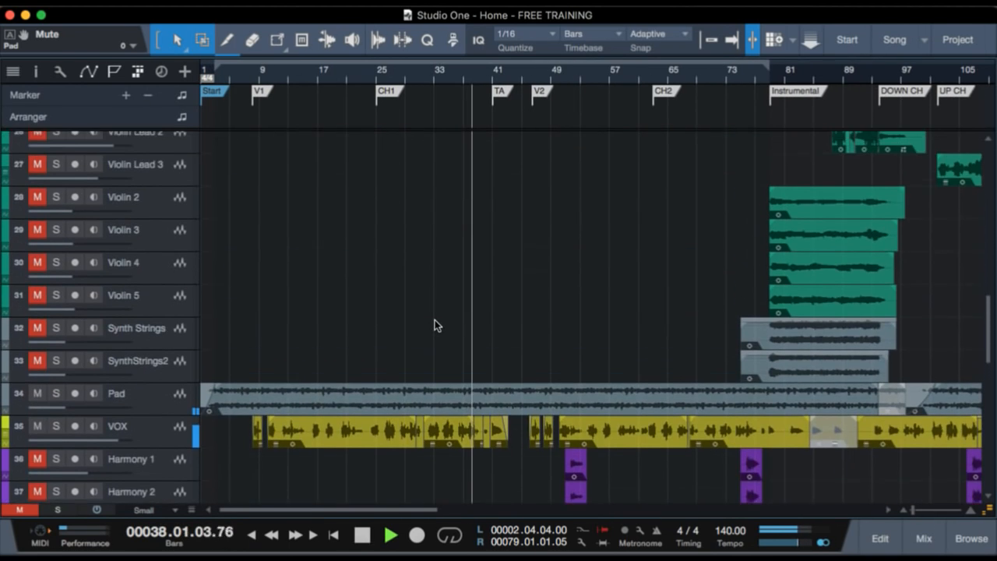
pyautogui.scroll(9, 462, 290)
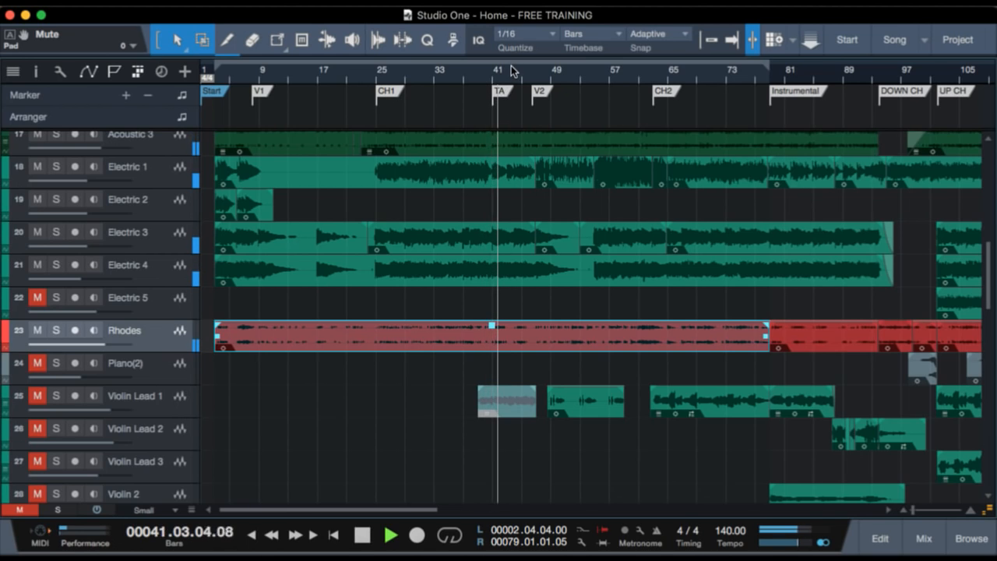
# Stop playback, play Electric 1 in solo from just before the TA marker, and clear the solo.
pyautogui.press('e')
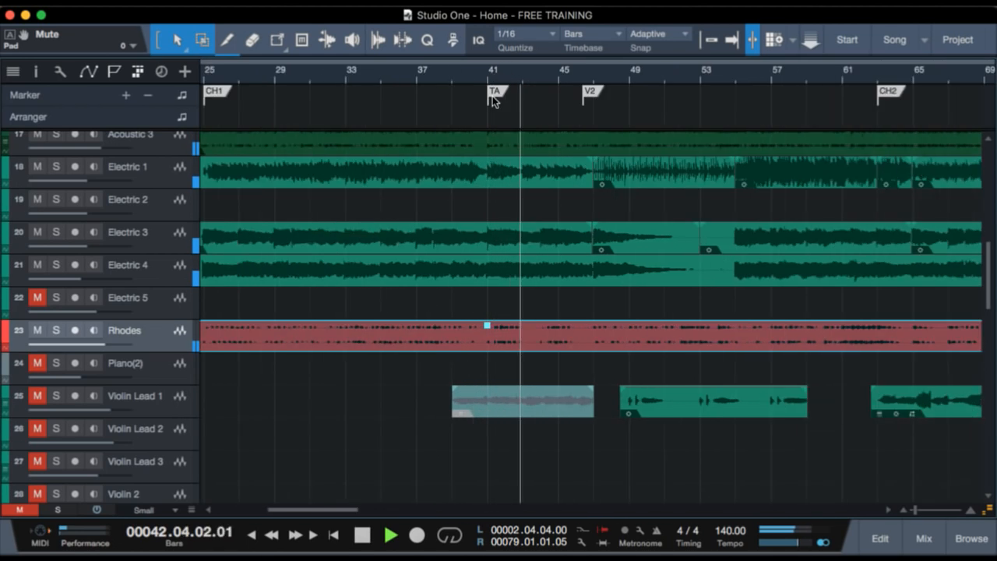
pyautogui.press('space')
pyautogui.press('f')
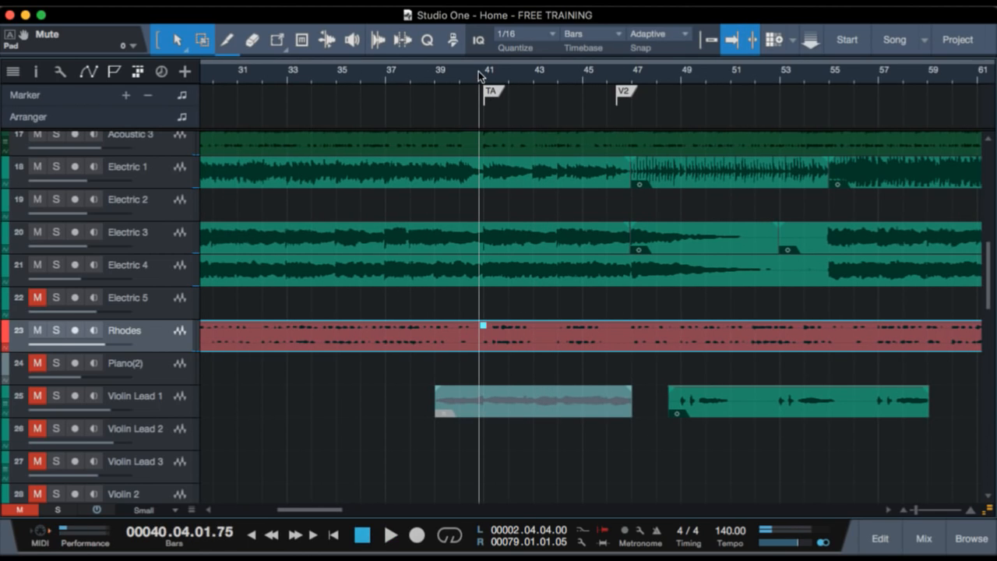
pyautogui.scroll(2, 477, 504)
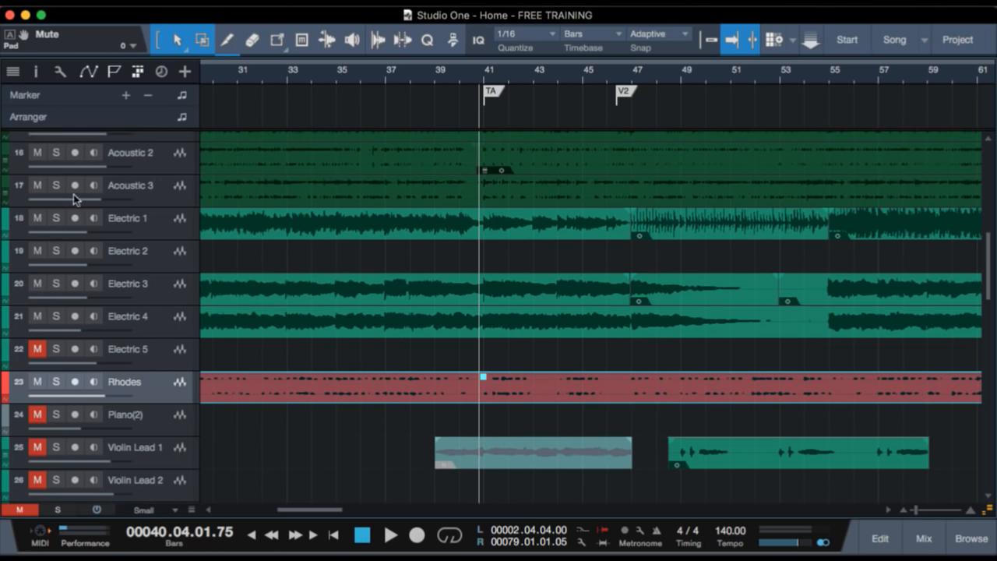
pyautogui.click(59, 217)
pyautogui.press('space')
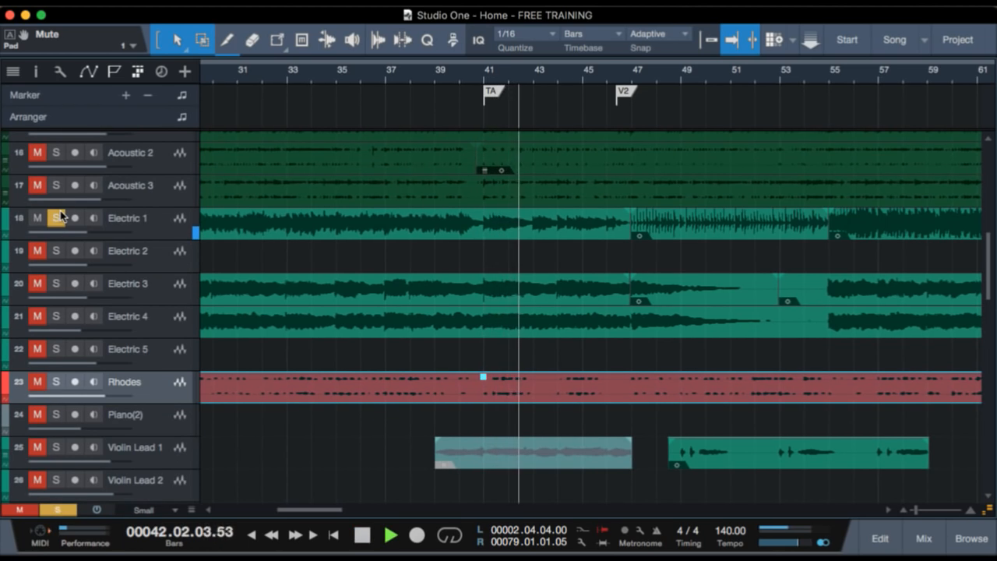
pyautogui.press('space')
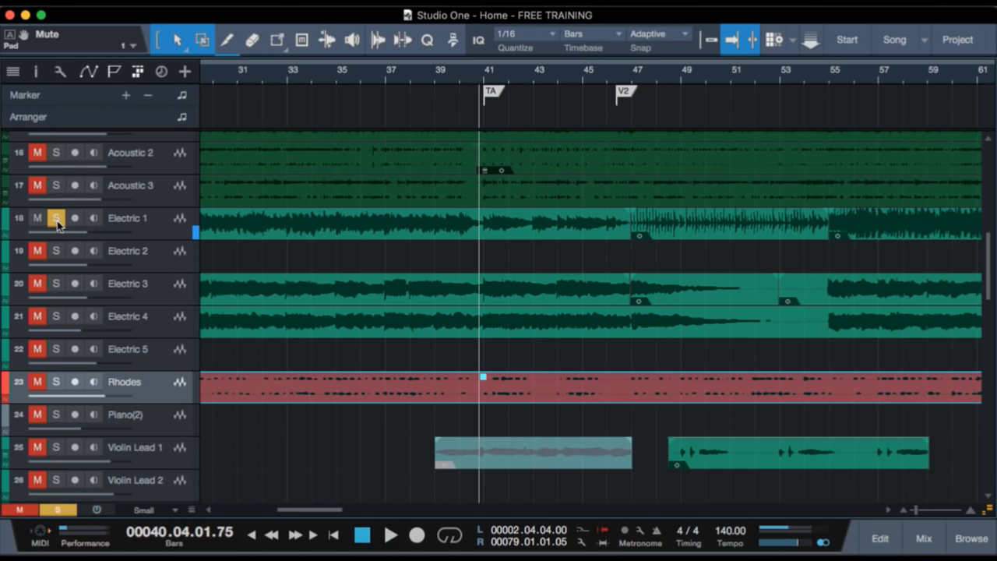
pyautogui.click(56, 220)
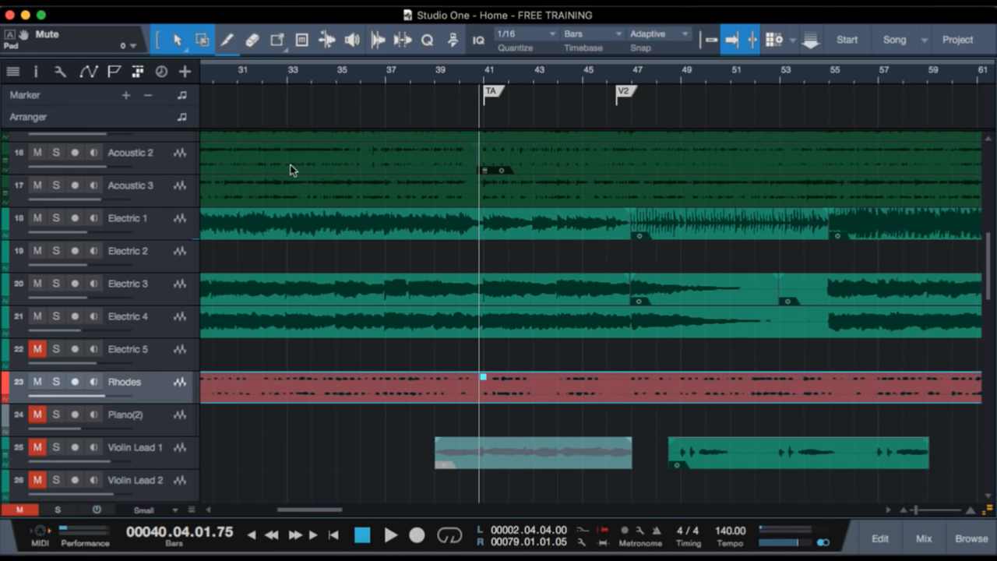
# Play verse 1 in the full arrangement from the V1 marker, with the timeline showing V1 through CH2.
pyautogui.click(613, 80)
pyautogui.moveTo(643, 69); pyautogui.dragTo(645, 54)
pyautogui.click(232, 80)
pyautogui.press('space')
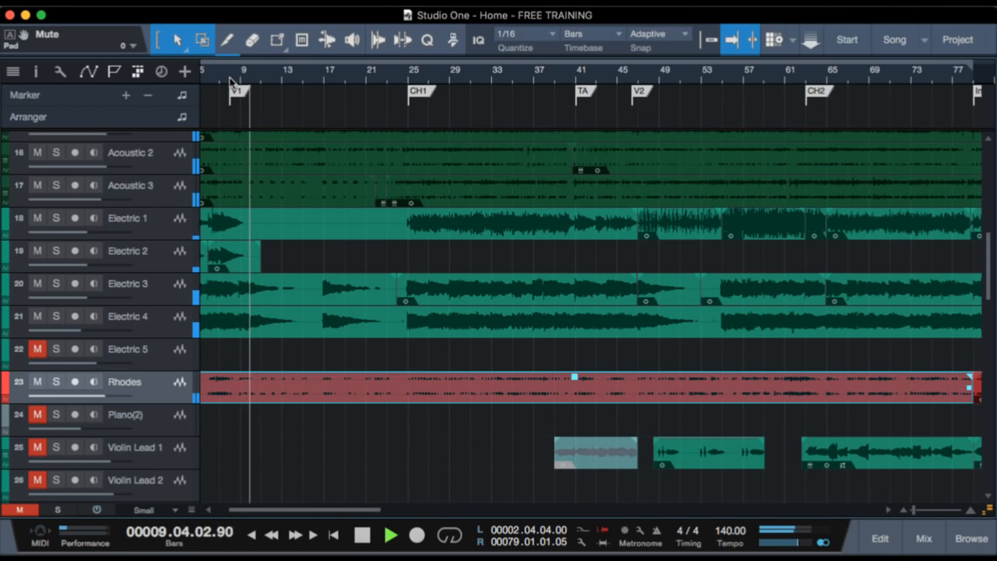
# Stop playback and place the playhead just before bar 47, beside the V2 marker, with the timeline zoomed in on verse 2.
pyautogui.press('space')
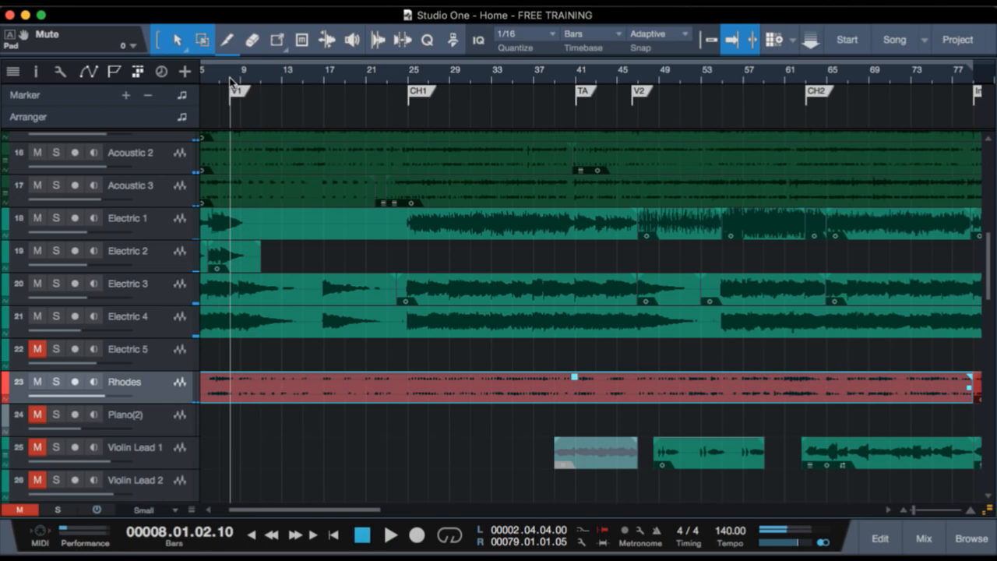
pyautogui.click(634, 77)
pyautogui.press('e')
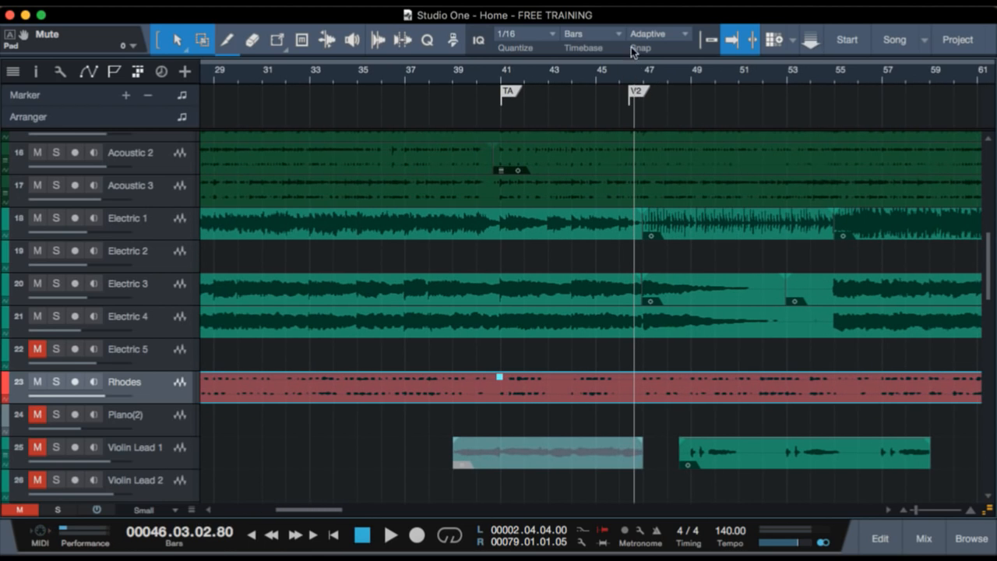
pyautogui.click(630, 72)
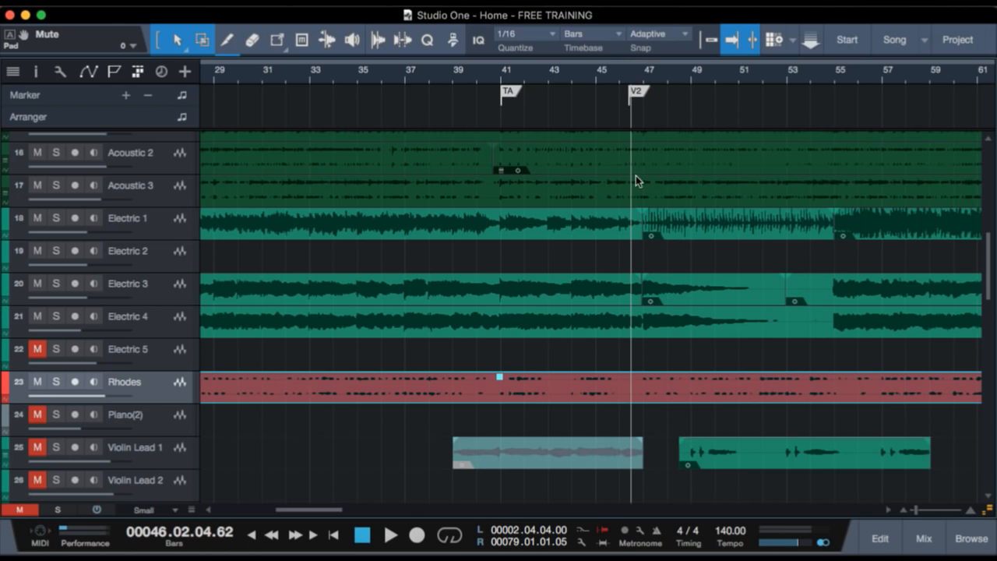
pyautogui.click(640, 78)
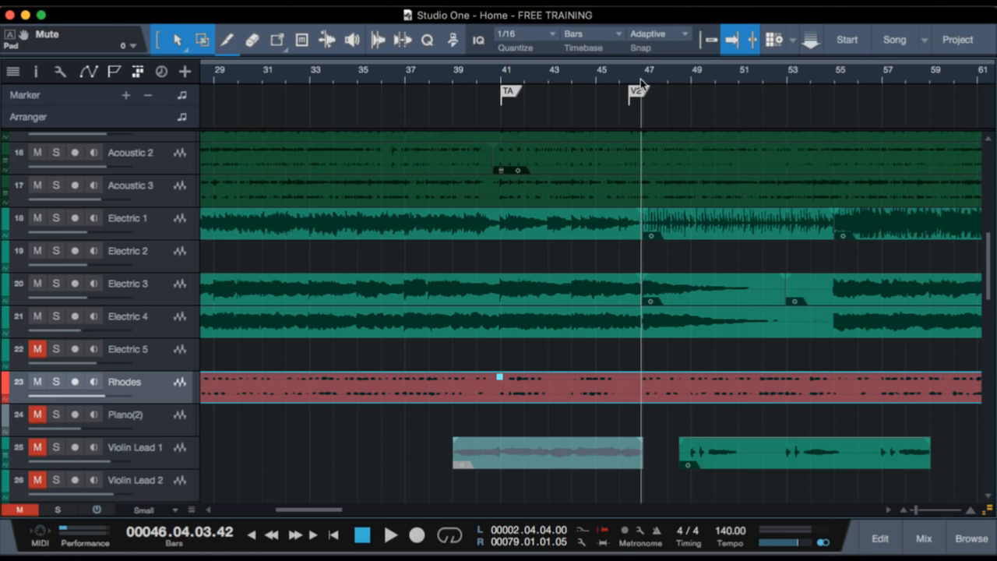
pyautogui.press('e')
# Play Electric 1 in solo from just before bar 47, stop playback, and clear the solo.
pyautogui.moveTo(644, 106); pyautogui.dragTo(646, 103)
pyautogui.scroll(-10, 586, 286)
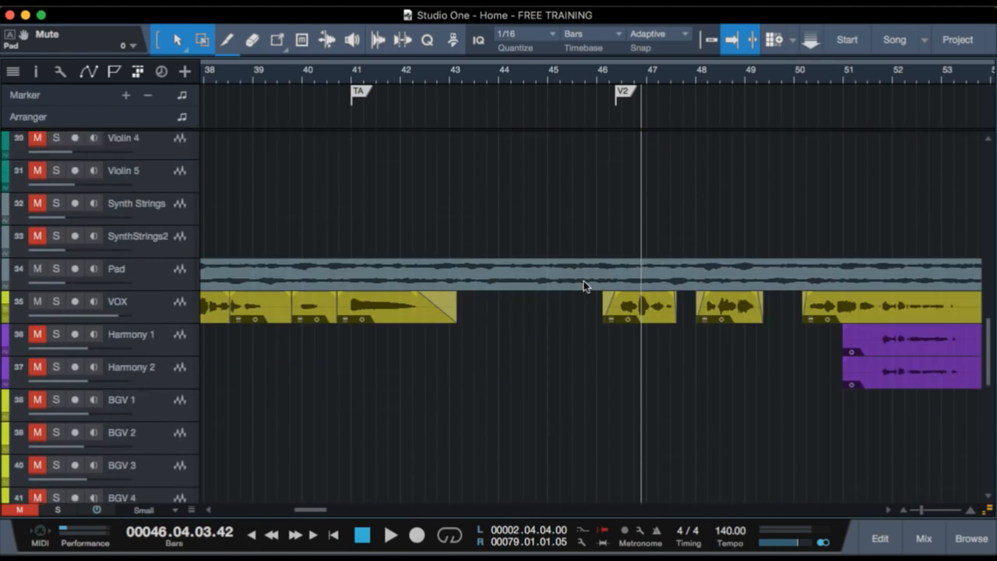
pyautogui.scroll(3, 586, 286)
pyautogui.scroll(12, 584, 282)
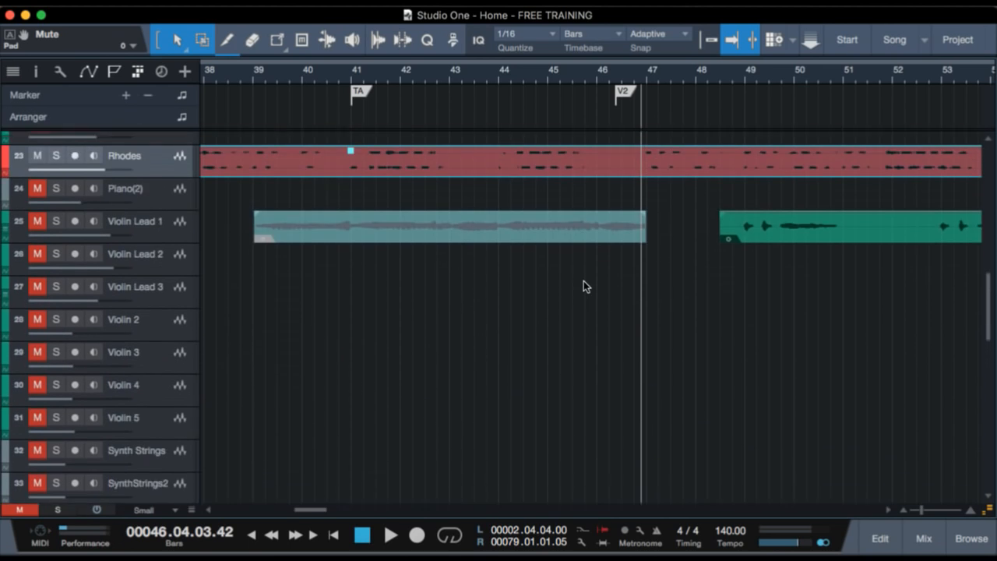
pyautogui.scroll(-3, 584, 286)
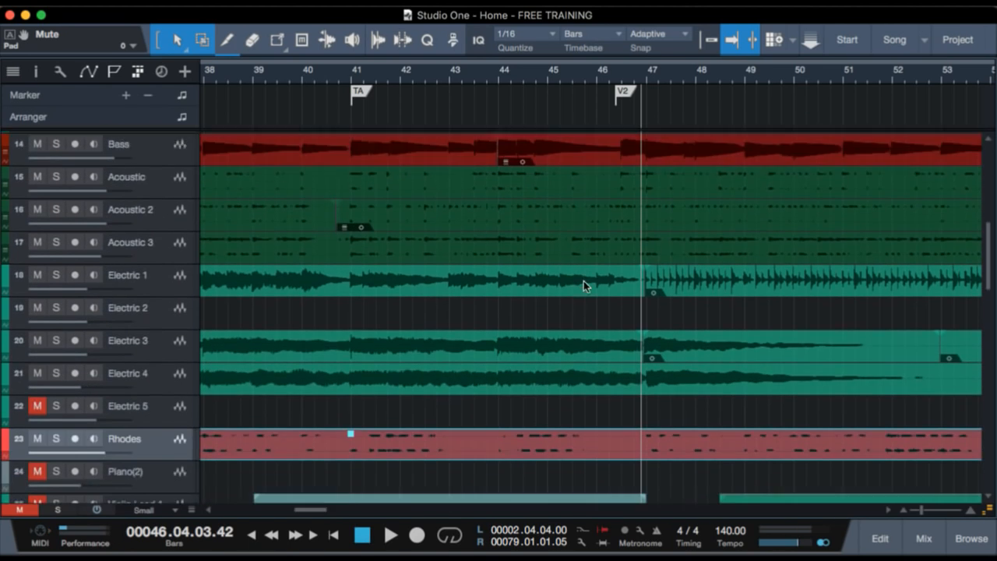
pyautogui.click(472, 263)
pyautogui.press('s')
pyautogui.press('p')
pyautogui.press('space')
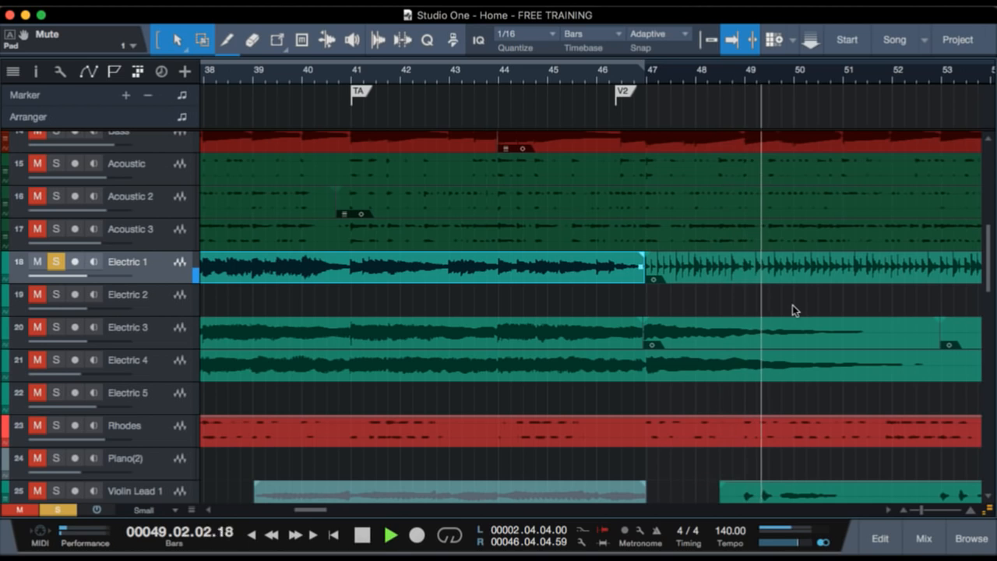
pyautogui.press('space')
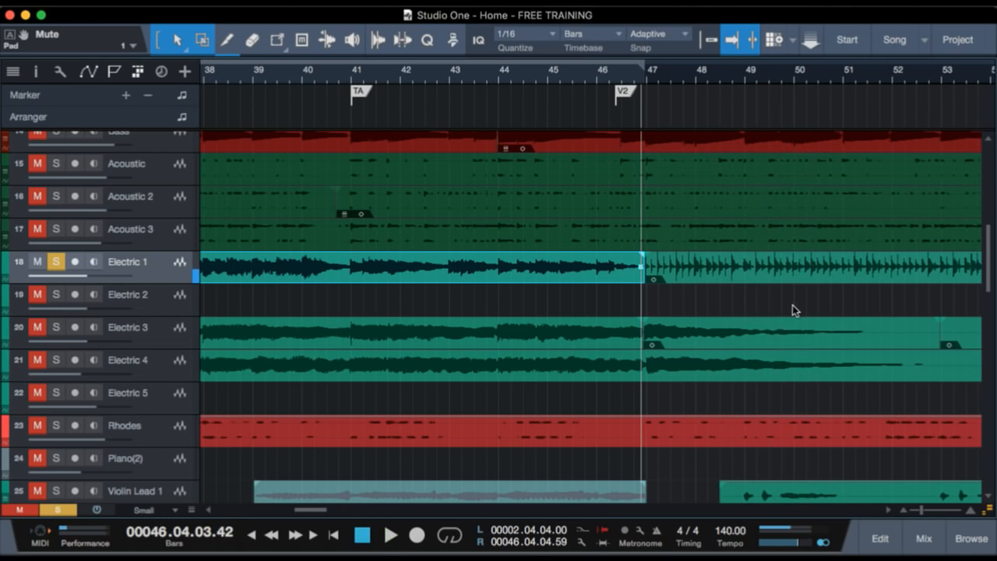
pyautogui.press('s')
# Play Violin Lead 1 in solo from just before bar 49, stop playback, and clear the solo.
pyautogui.scroll(-2, 714, 300)
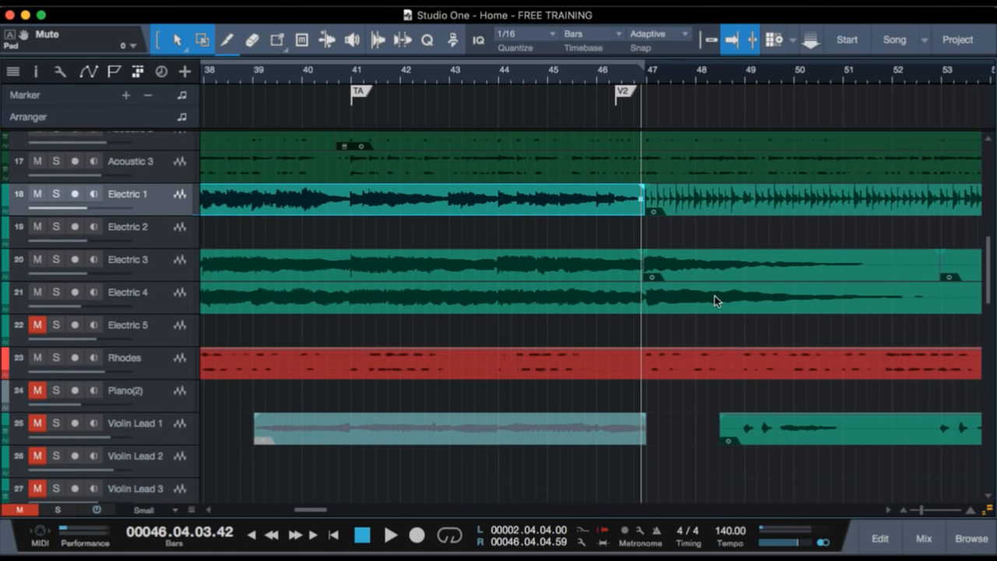
pyautogui.click(56, 424)
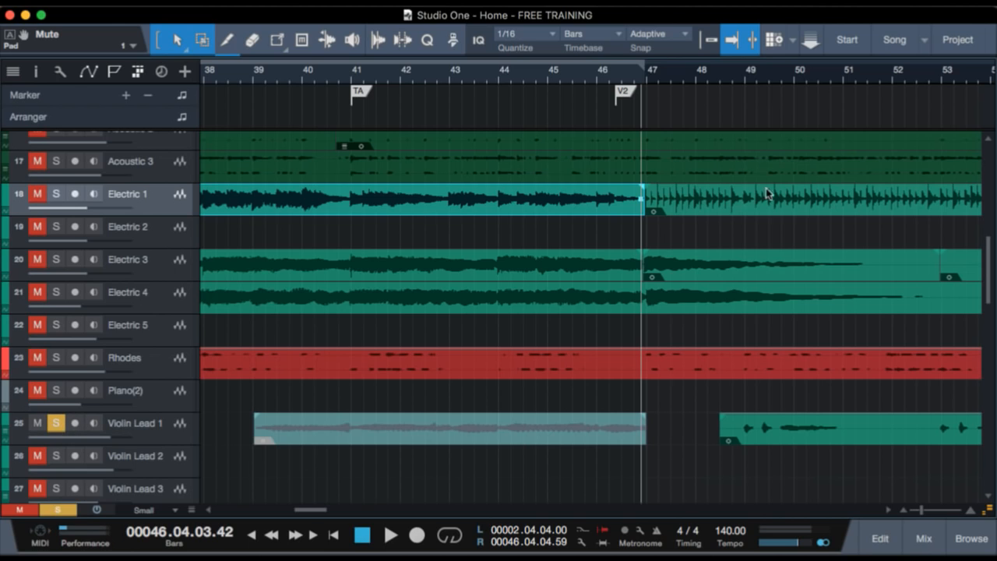
pyautogui.click(751, 75)
pyautogui.click(736, 78)
pyautogui.press('space')
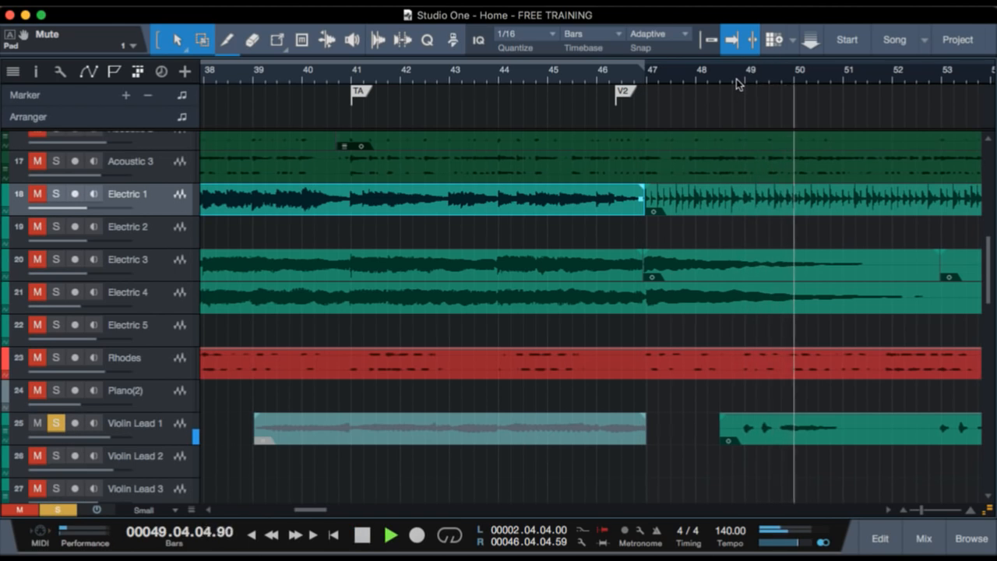
pyautogui.press('space')
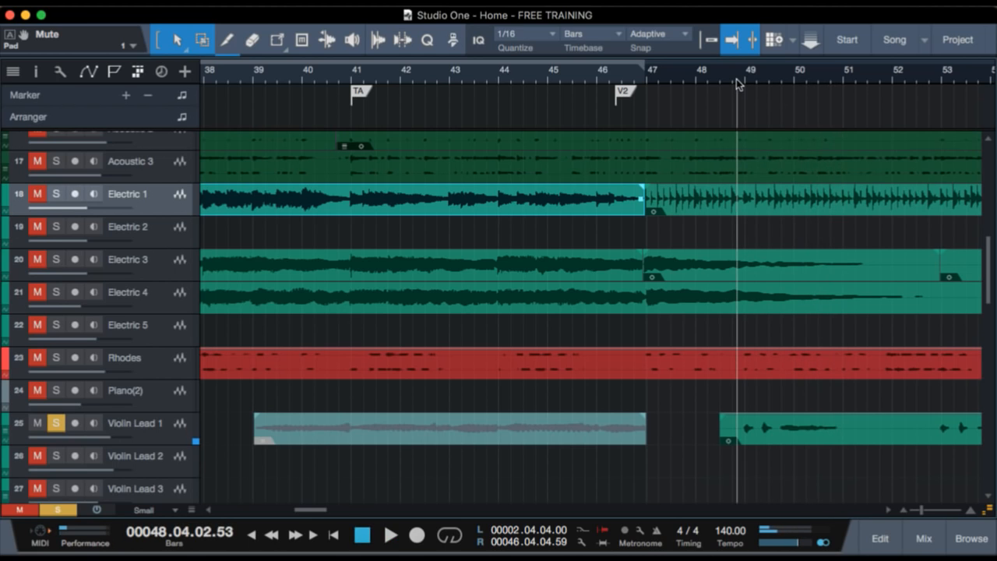
pyautogui.hotkey('shift', 's')
# Unmute the Violin Lead 1 track.
pyautogui.scroll(1, 546, 320)
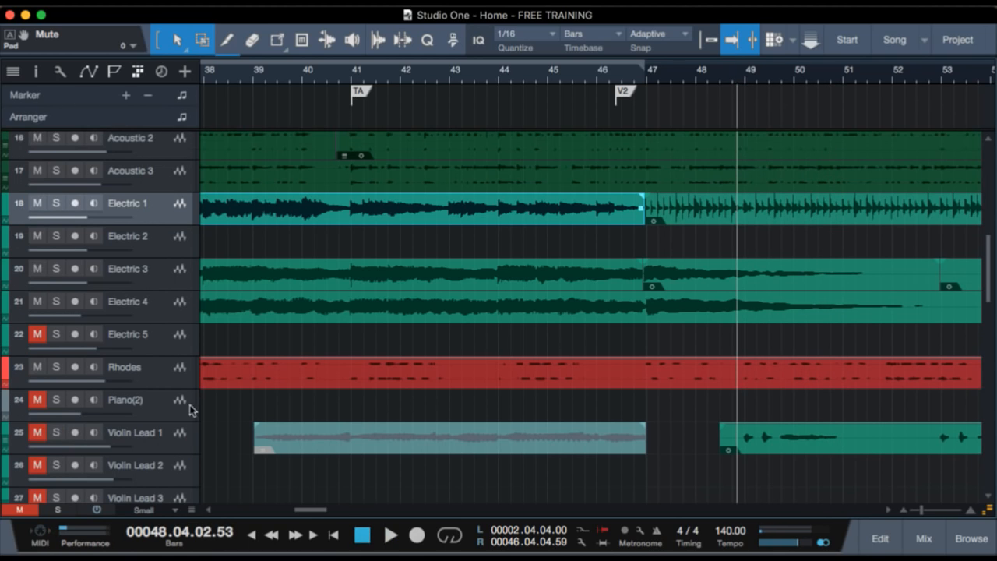
pyautogui.click(164, 441)
pyautogui.hotkey('shift', 'm')
# Place the playhead at the V2 marker and examine the guitar, Rhodes, violin, Pad and VOX tracks around the start of verse 2.
pyautogui.click(614, 75)
pyautogui.scroll(1, 673, 268)
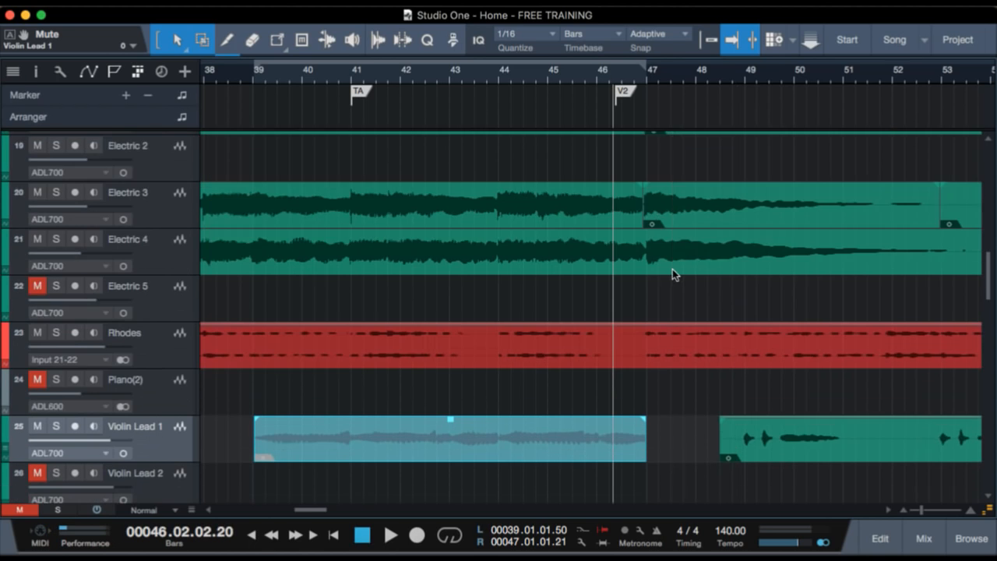
pyautogui.scroll(-5, 672, 269)
pyautogui.scroll(-2, 674, 268)
pyautogui.scroll(-1, 680, 264)
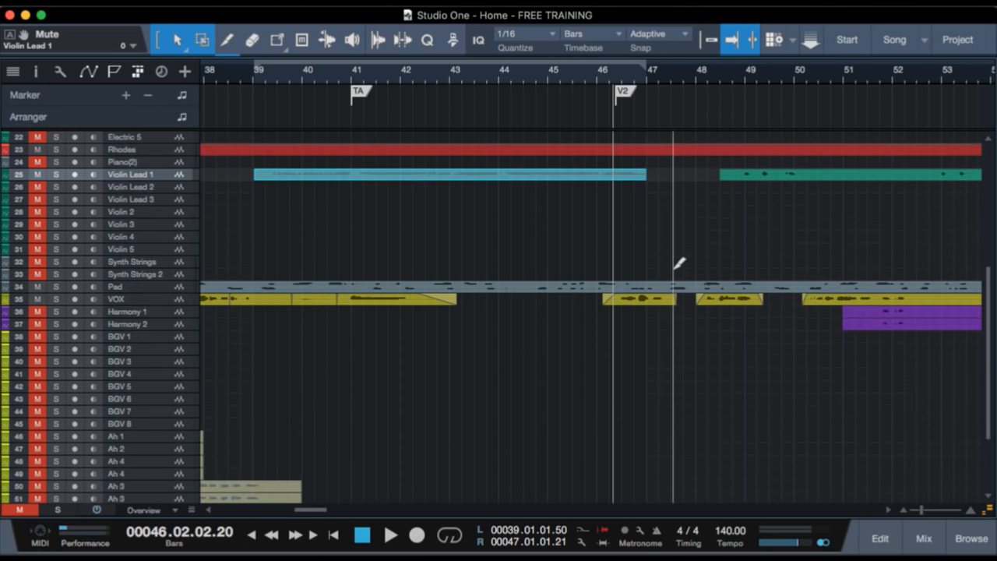
pyautogui.scroll(3, 680, 264)
pyautogui.hscroll(10, 673, 269)
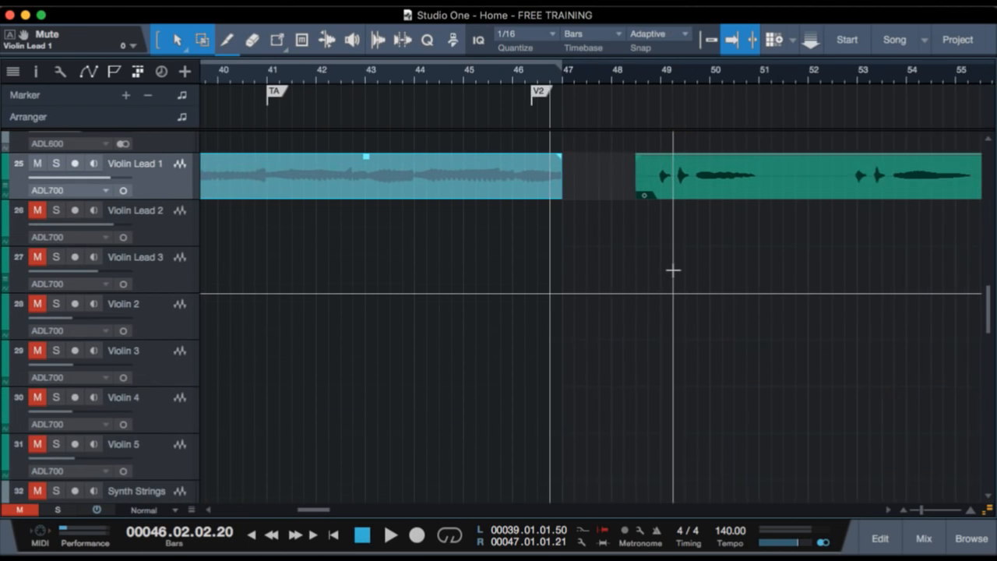
pyautogui.hscroll(-7, 673, 270)
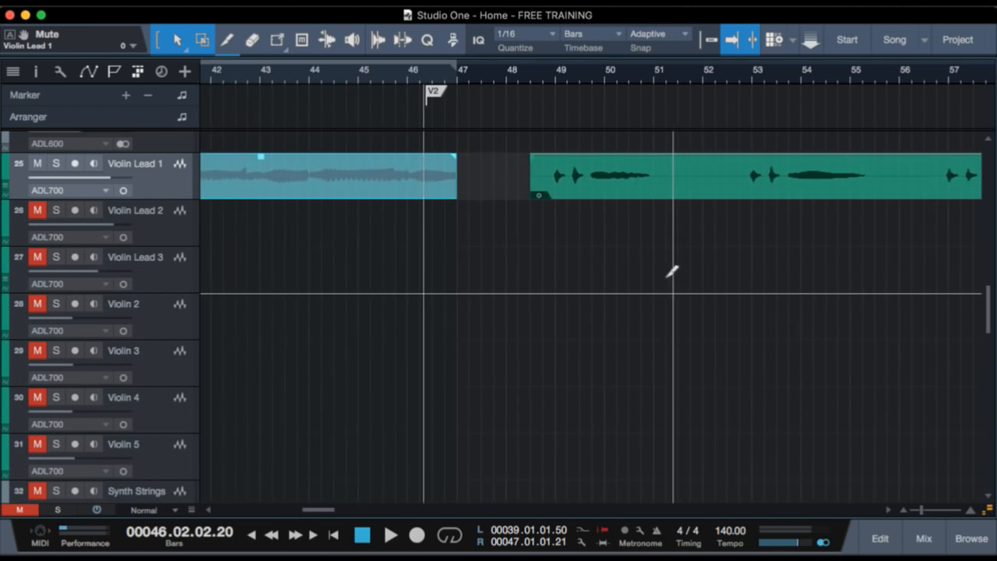
pyautogui.scroll(1, 673, 269)
pyautogui.scroll(5, 605, 281)
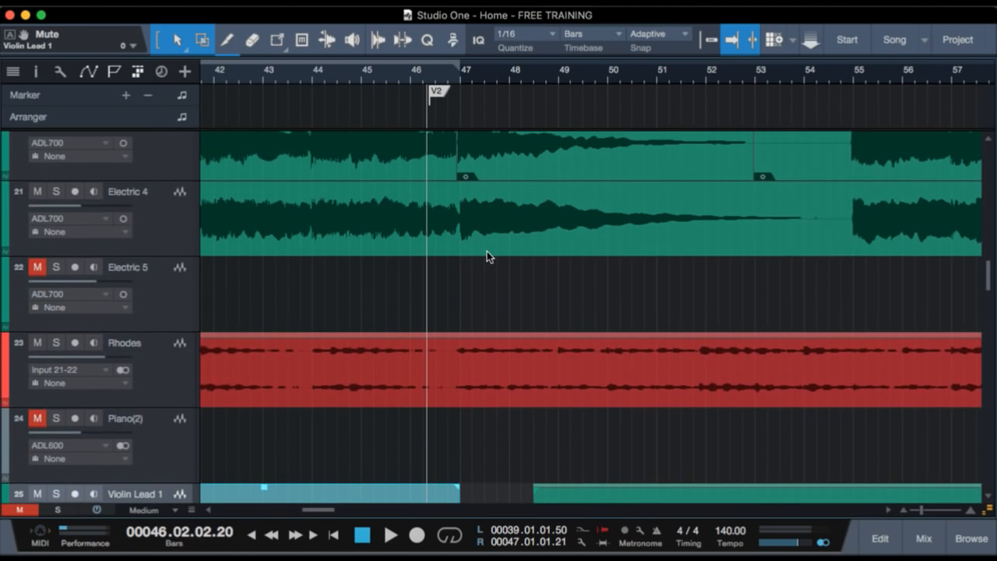
# Play the full arrangement from about bar 46 into verse 2, follow the Violin Lead 1 part, and stop playback.
pyautogui.click(413, 79)
pyautogui.press('space')
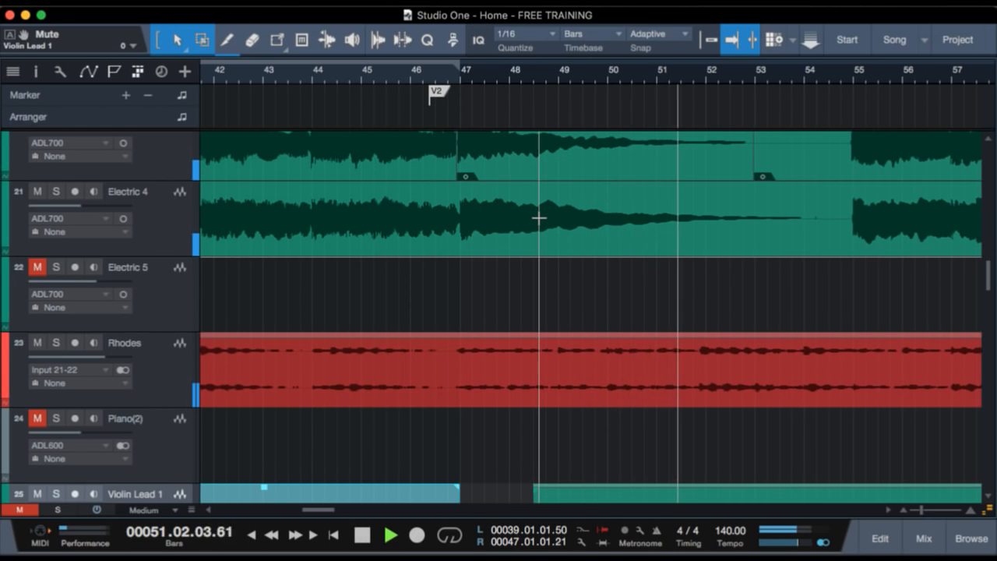
pyautogui.scroll(-3, 785, 345)
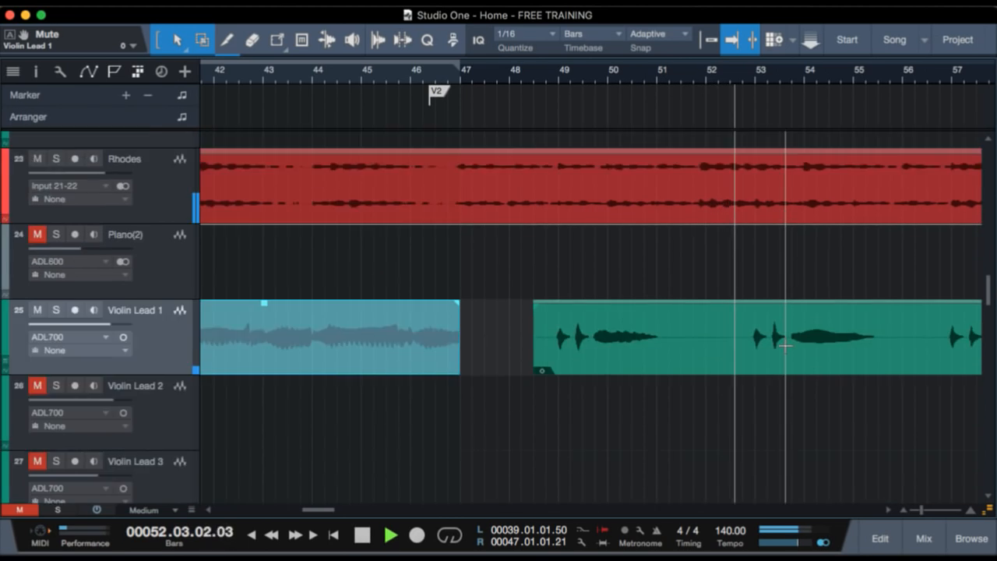
pyautogui.scroll(-2, 785, 346)
pyautogui.hscroll(3, 784, 345)
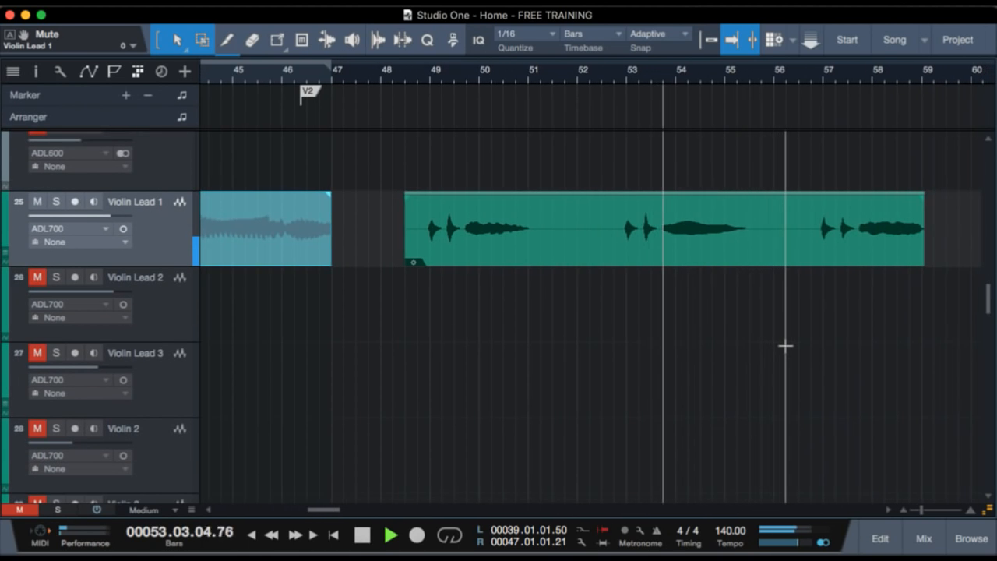
pyautogui.scroll(-2, 784, 346)
pyautogui.scroll(3, 785, 346)
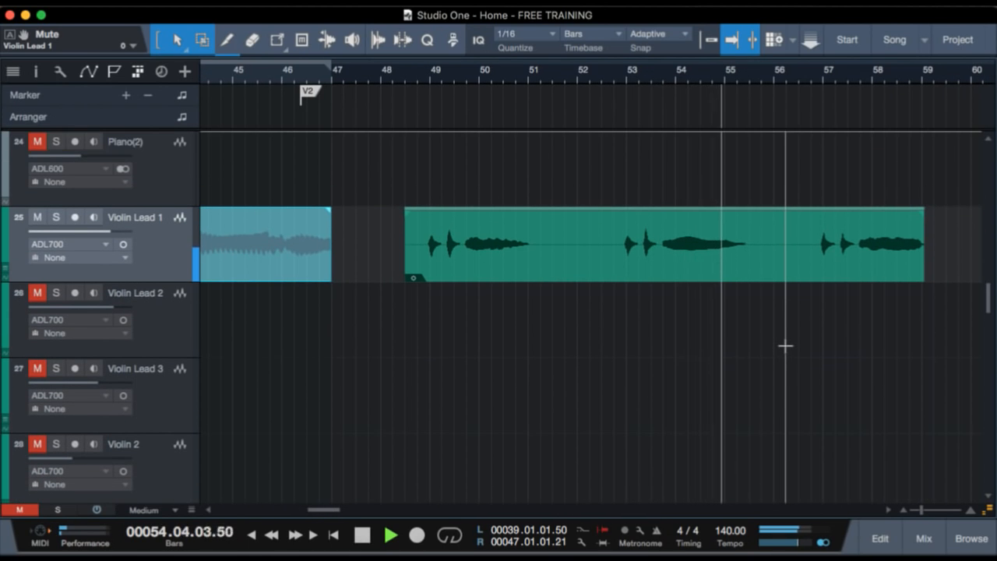
pyautogui.press('space')
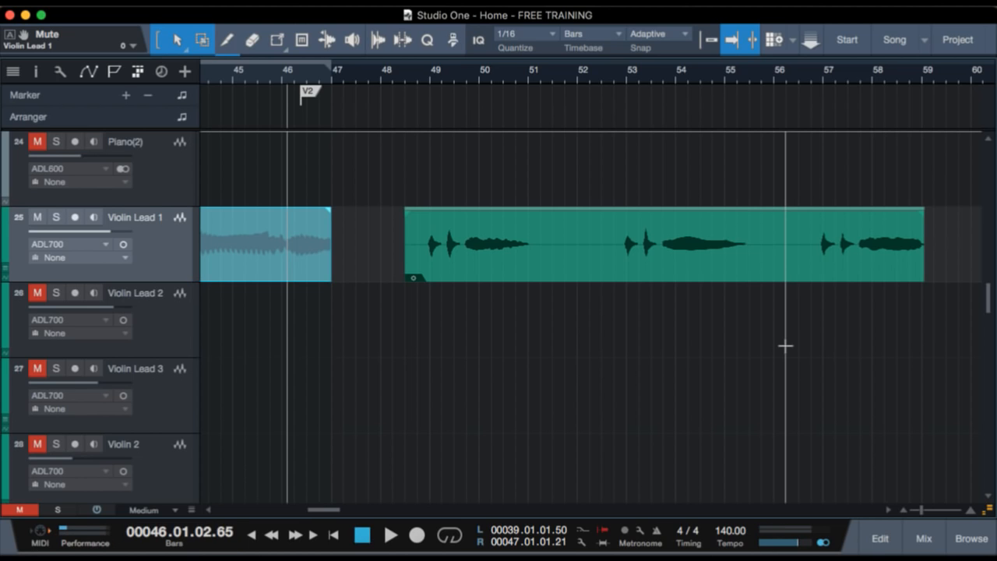
# Play Rhodes in solo from just before bar 52, clear the solo during playback, and stop.
pyautogui.click(419, 76)
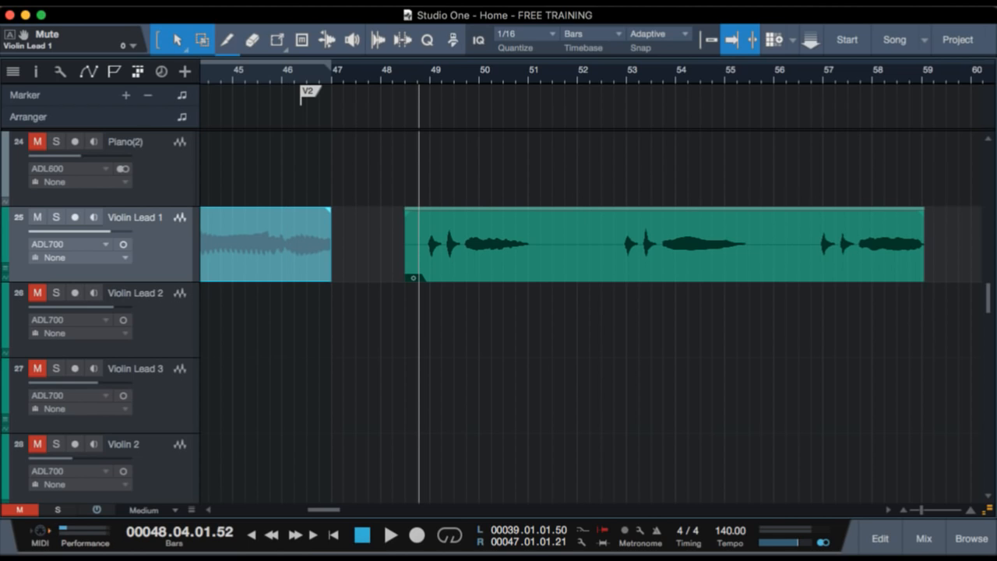
pyautogui.scroll(4, 729, 317)
pyautogui.scroll(2, 729, 318)
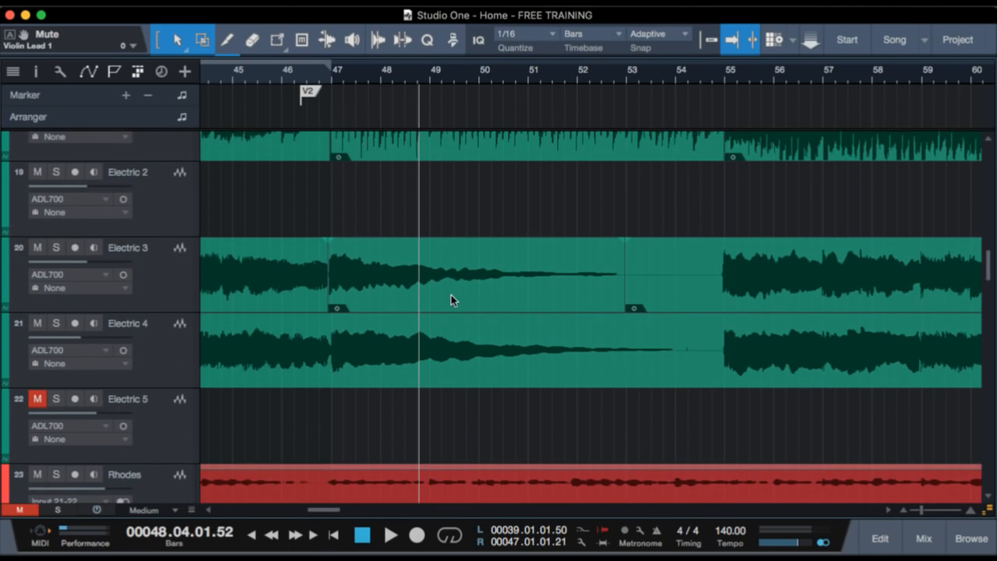
pyautogui.scroll(2, 451, 294)
pyautogui.scroll(-6, 528, 370)
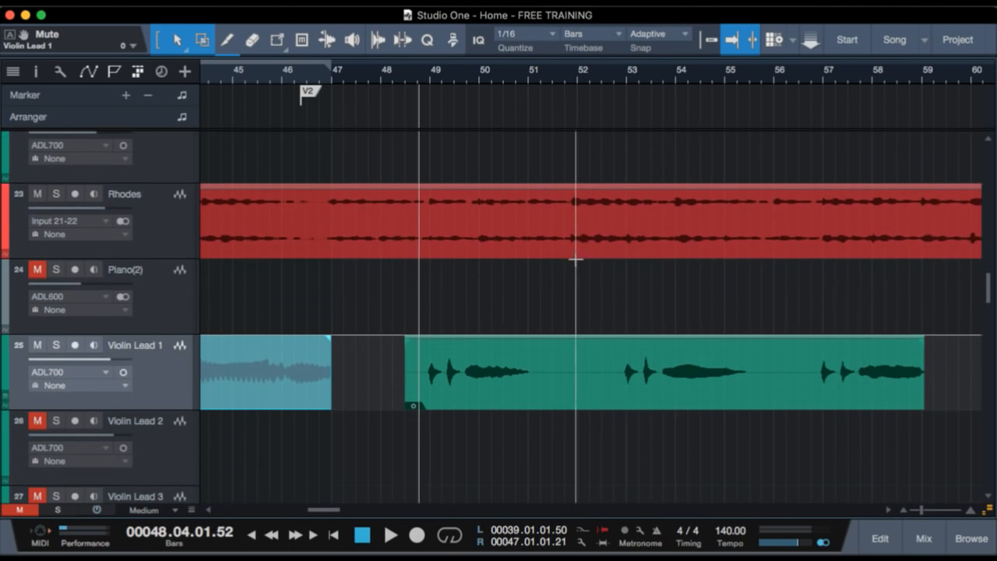
pyautogui.click(563, 71)
pyautogui.click(159, 205)
pyautogui.press('s')
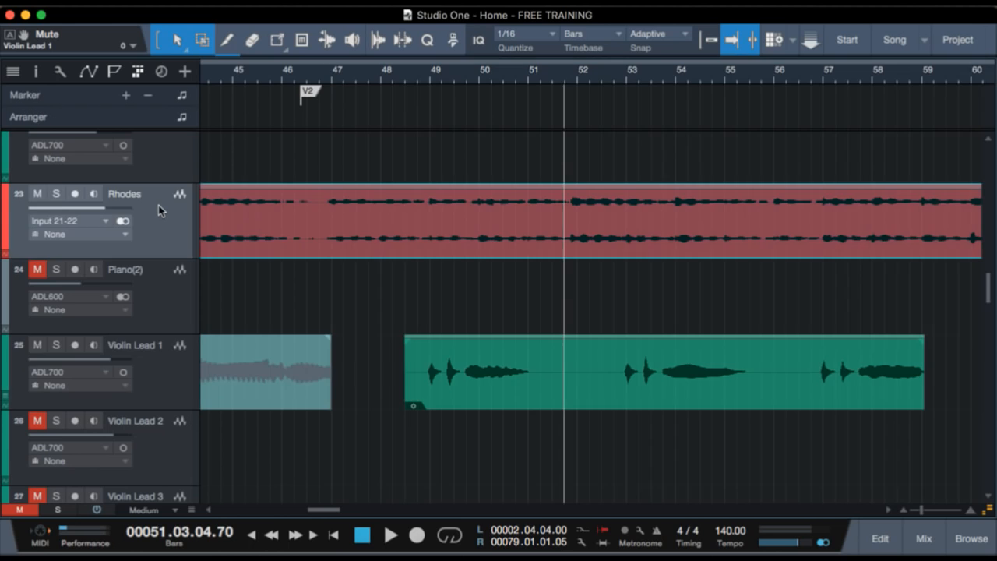
pyautogui.press('space')
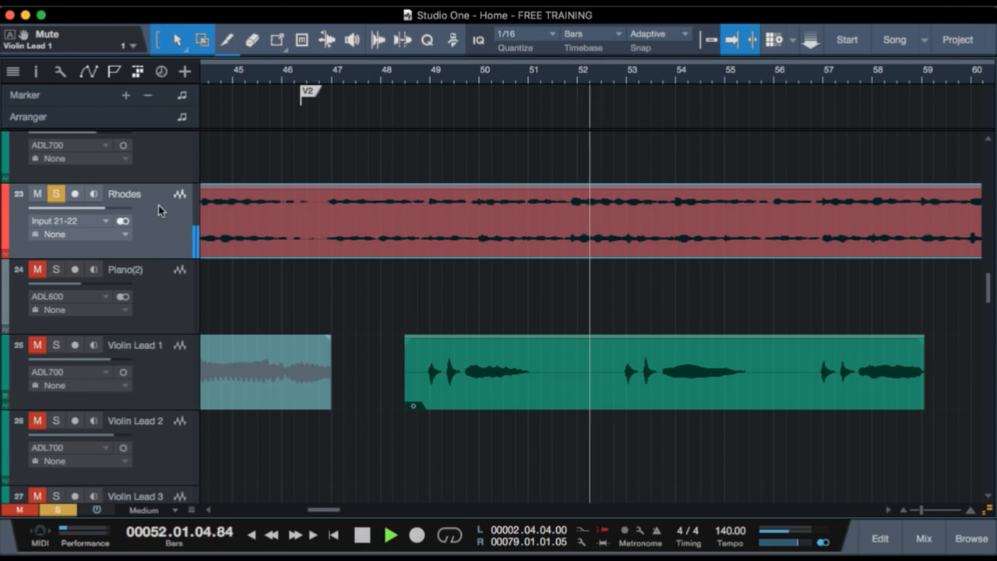
pyautogui.press('s')
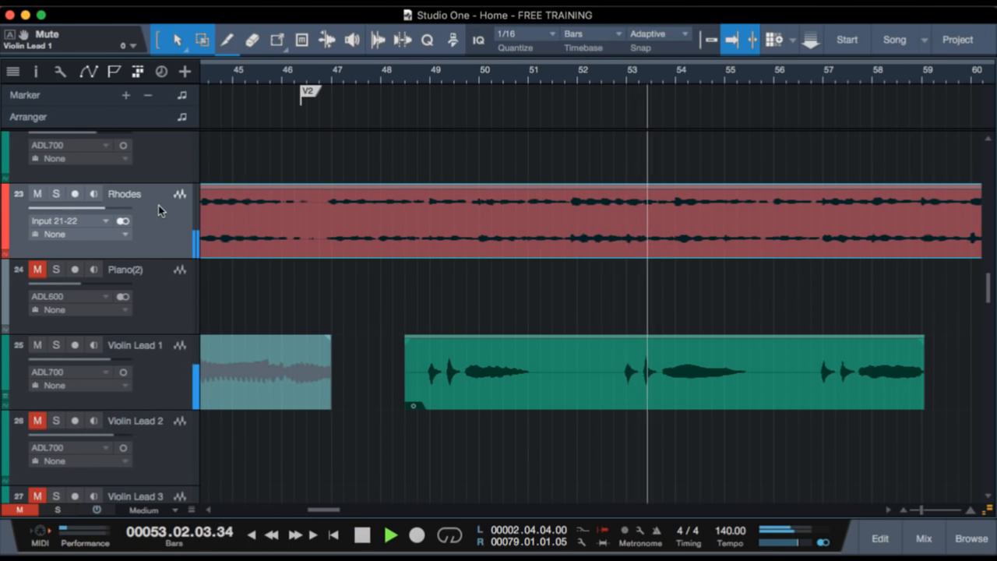
pyautogui.press('space')
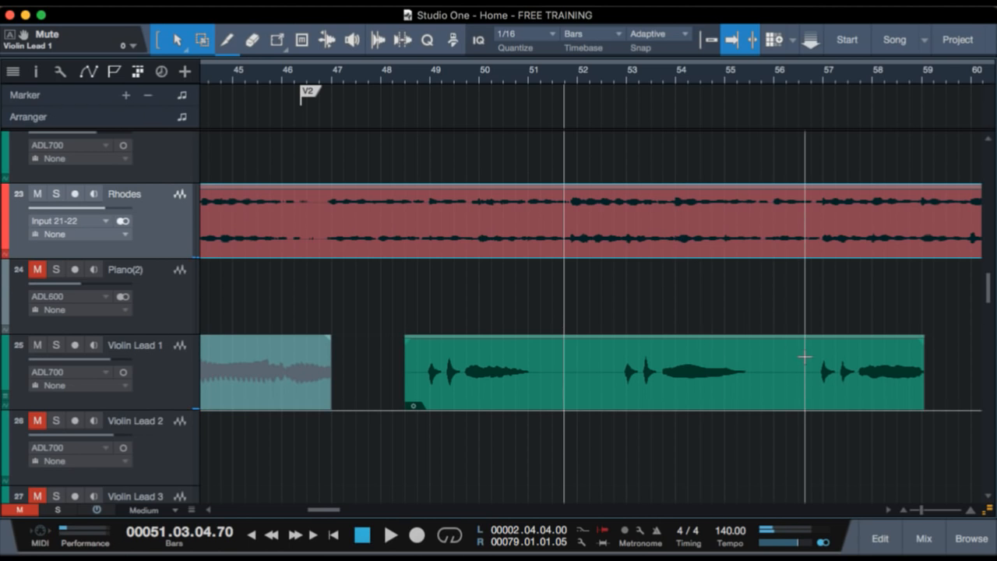
# Examine the guitar, bass and drum tracks across verse 2 and place the playhead at bar 53.
pyautogui.scroll(6, 805, 357)
pyautogui.scroll(-2, 801, 356)
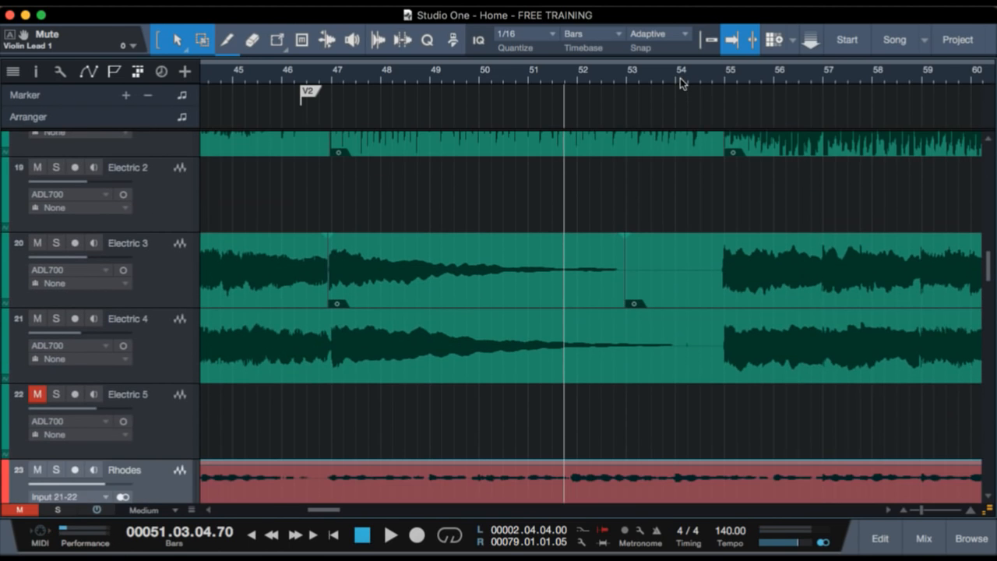
pyautogui.scroll(-5, 680, 78)
pyautogui.scroll(8, 686, 280)
pyautogui.scroll(6, 686, 280)
pyautogui.scroll(-5, 687, 280)
pyautogui.scroll(-1, 686, 284)
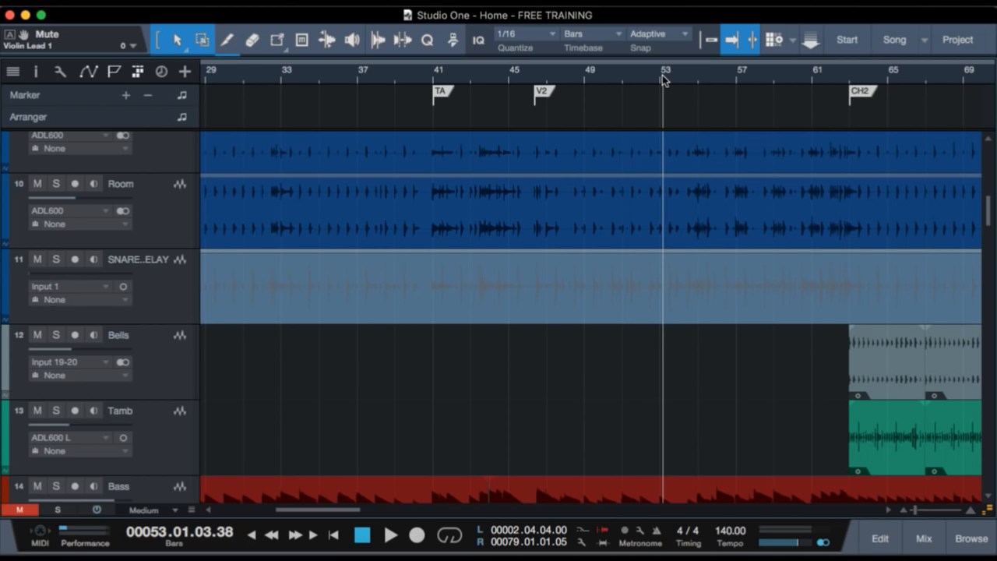
# Play the full arrangement from bar 53 toward chorus 2, follow the drum tracks, show all tracks at Overview height, and stop playback.
pyautogui.press('space')
pyautogui.scroll(-3, 663, 343)
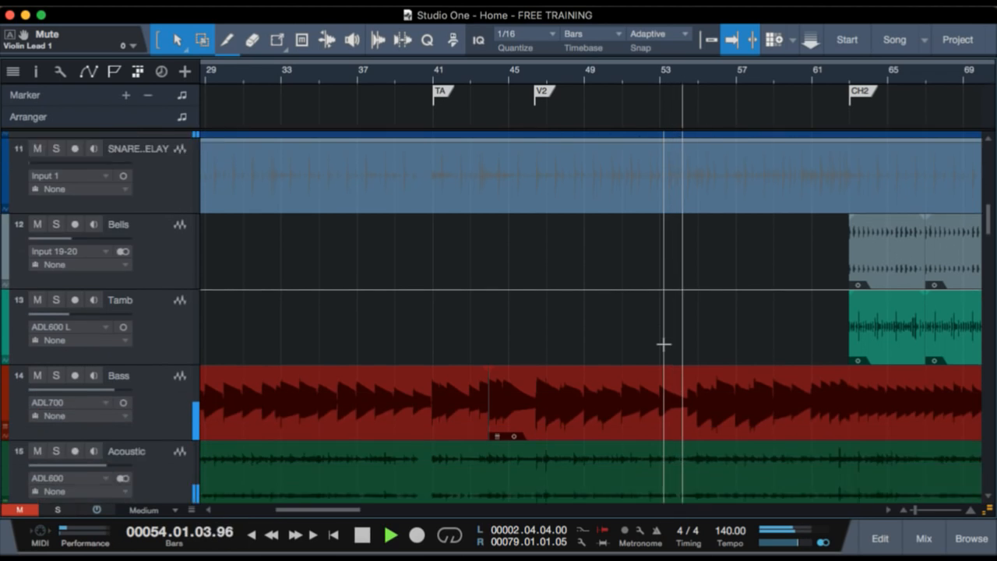
pyautogui.scroll(-5, 663, 344)
pyautogui.scroll(20, 663, 344)
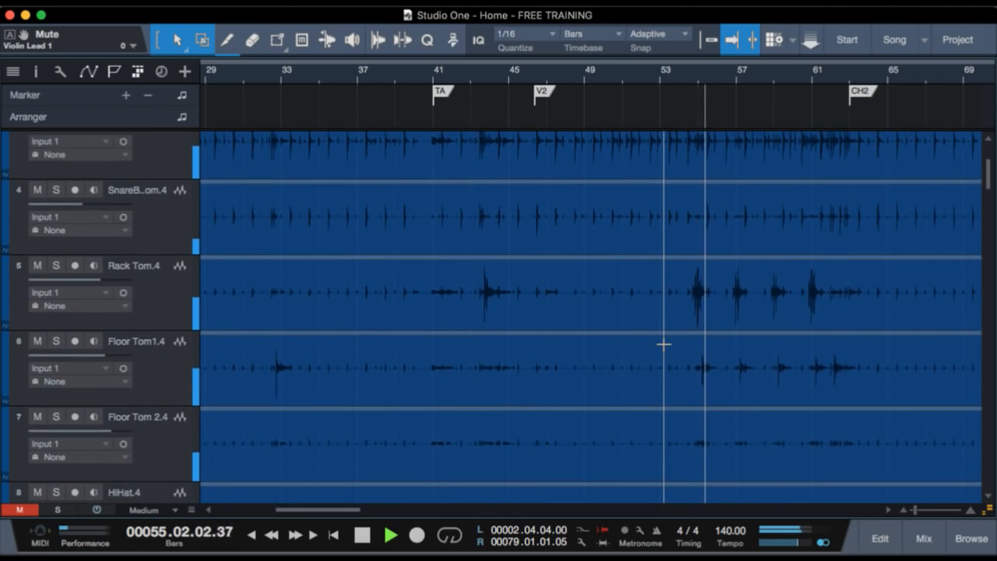
pyautogui.scroll(6, 663, 344)
pyautogui.press('F3')
pyautogui.press('F3')
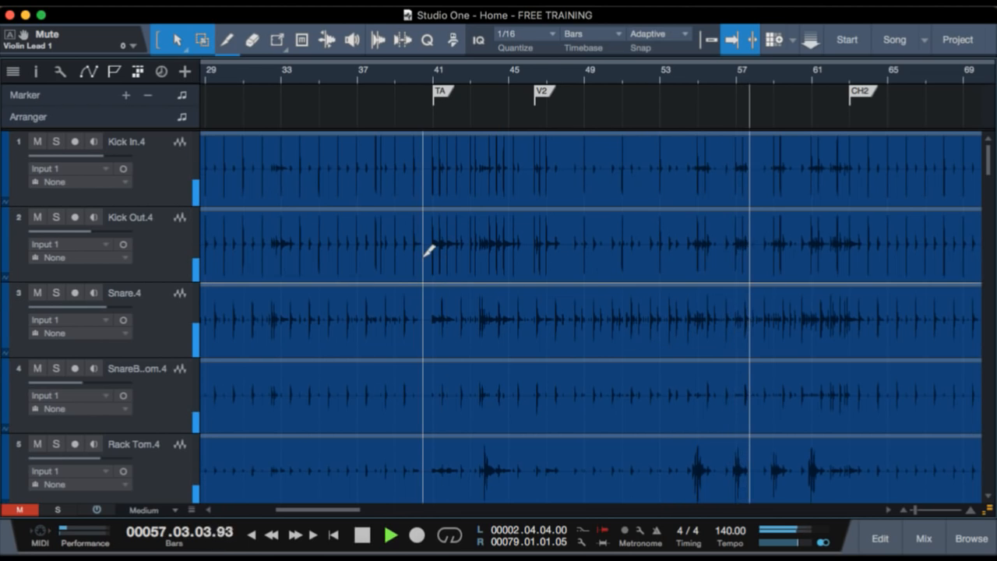
pyautogui.scroll(-3, 425, 253)
pyautogui.scroll(-4, 404, 260)
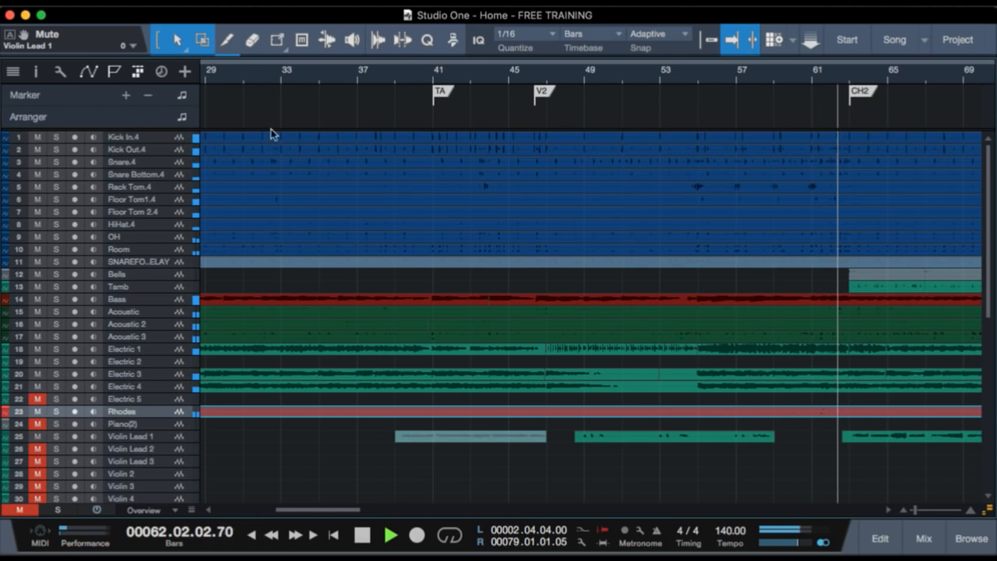
pyautogui.press('space')
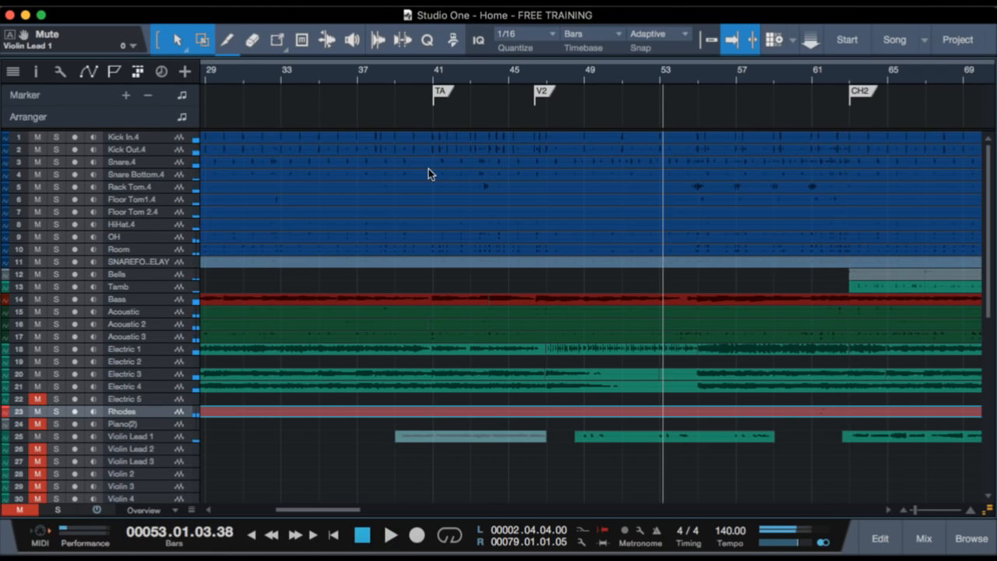
# Solo the drum tracks from Kick In.4 through Room, play them from about bar 54, and stop playback.
pyautogui.click(176, 142)
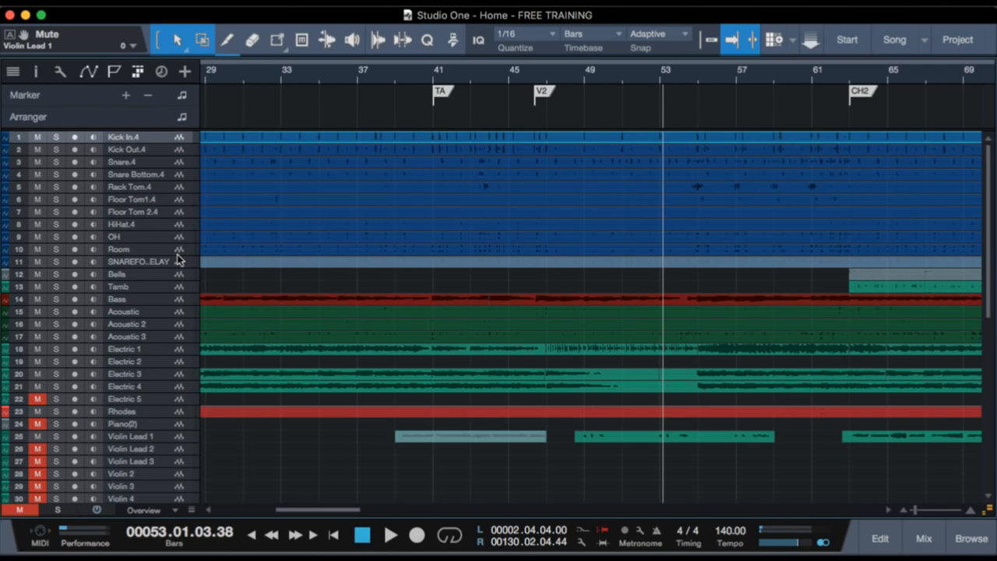
pyautogui.keyDown('shift'); pyautogui.click(173, 251); pyautogui.keyUp('shift')
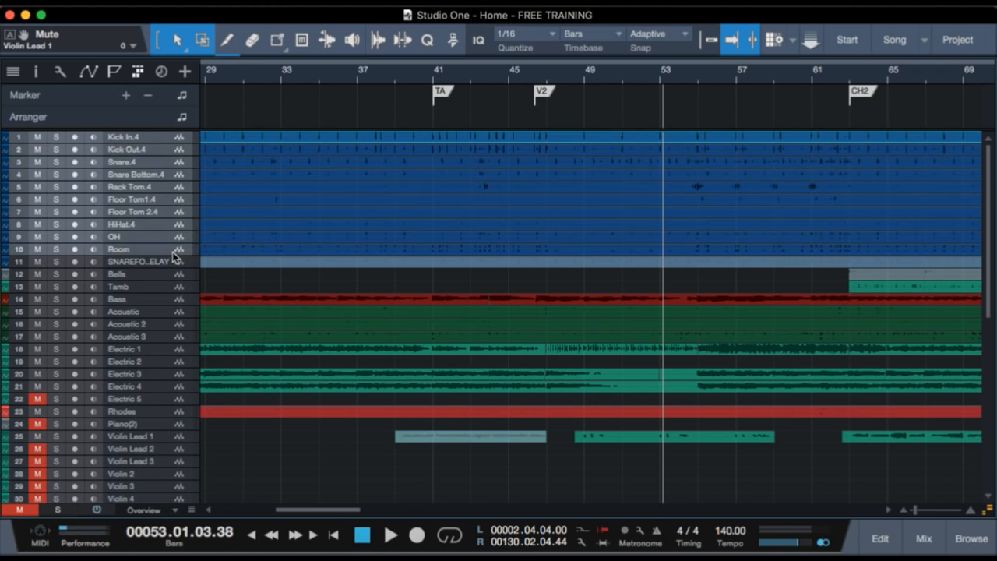
pyautogui.press('s')
pyautogui.click(687, 80)
pyautogui.press('space')
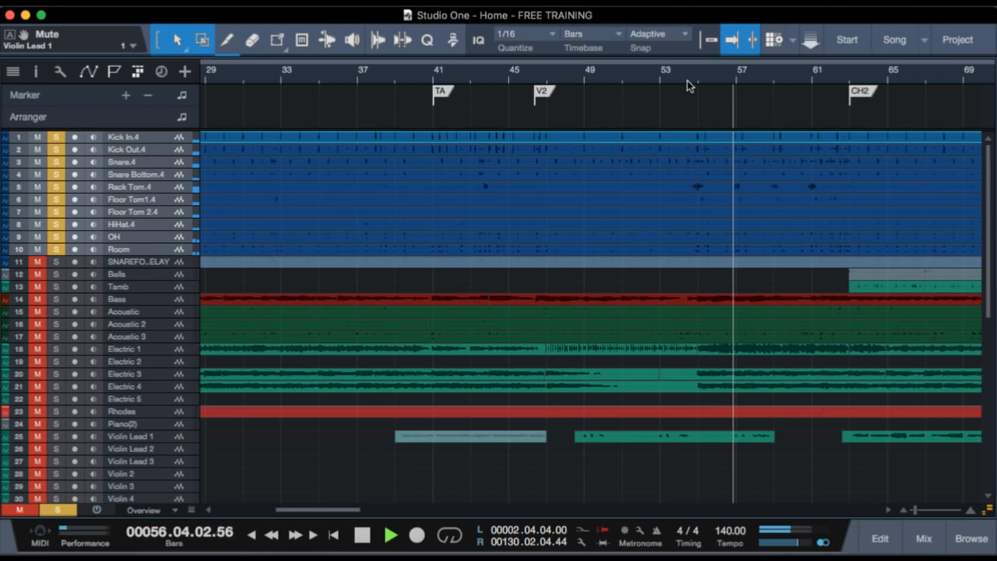
pyautogui.press('space')
# Enlarge the tracks to Normal height, play Electric 1 in solo from about bar 54, and stop playback.
pyautogui.hotkey('shift', 'e')
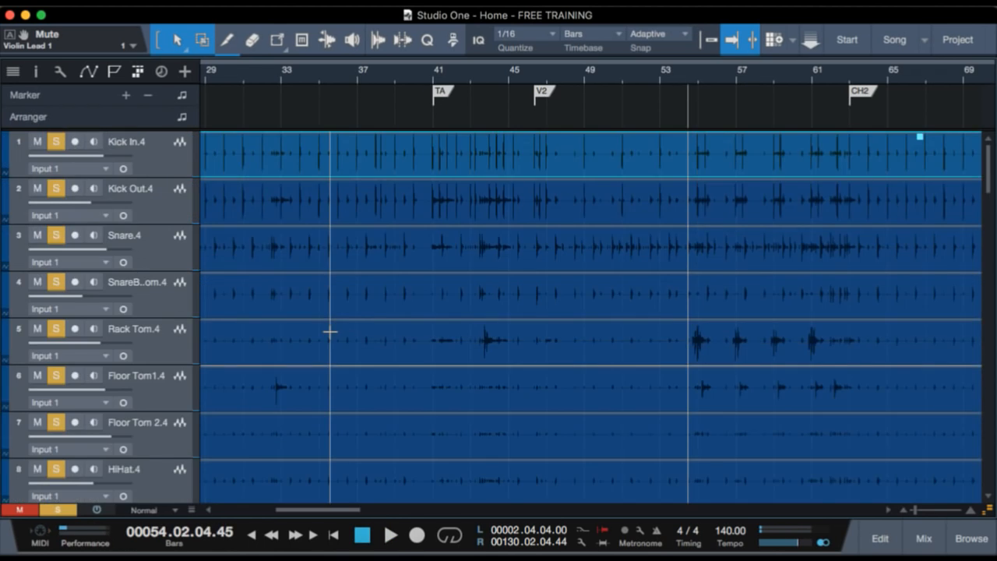
pyautogui.scroll(-12, 330, 331)
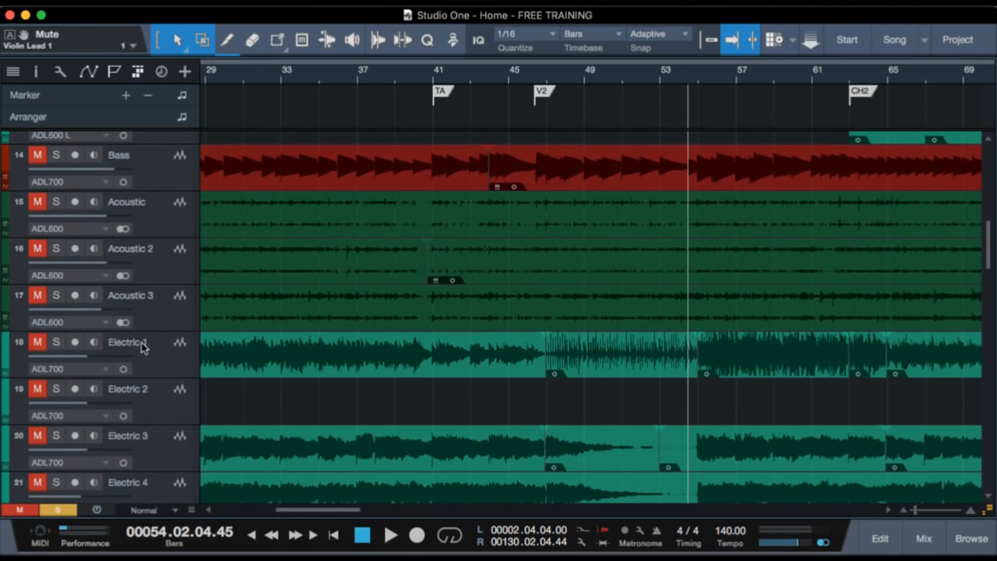
pyautogui.press('space')
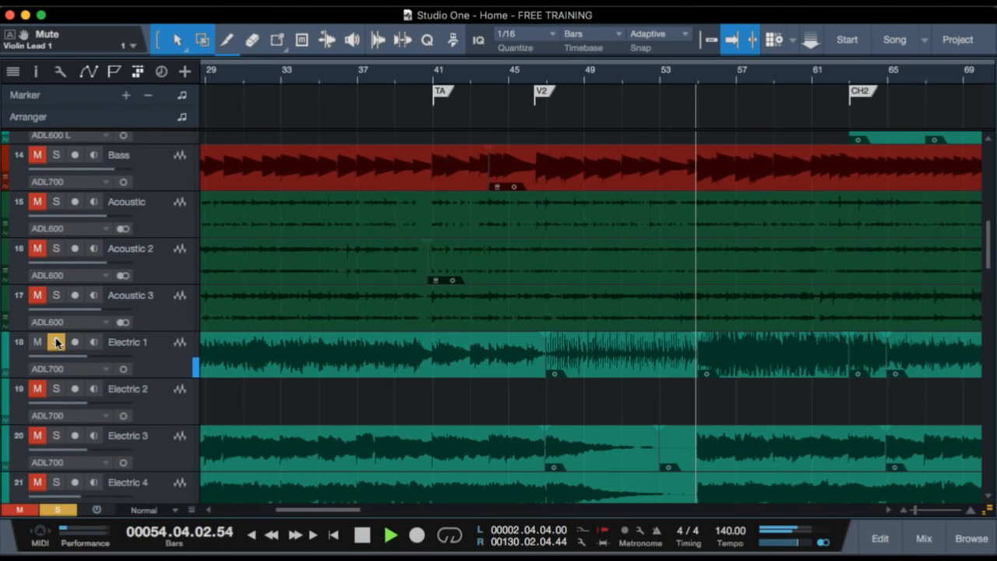
pyautogui.scroll(-2, 327, 385)
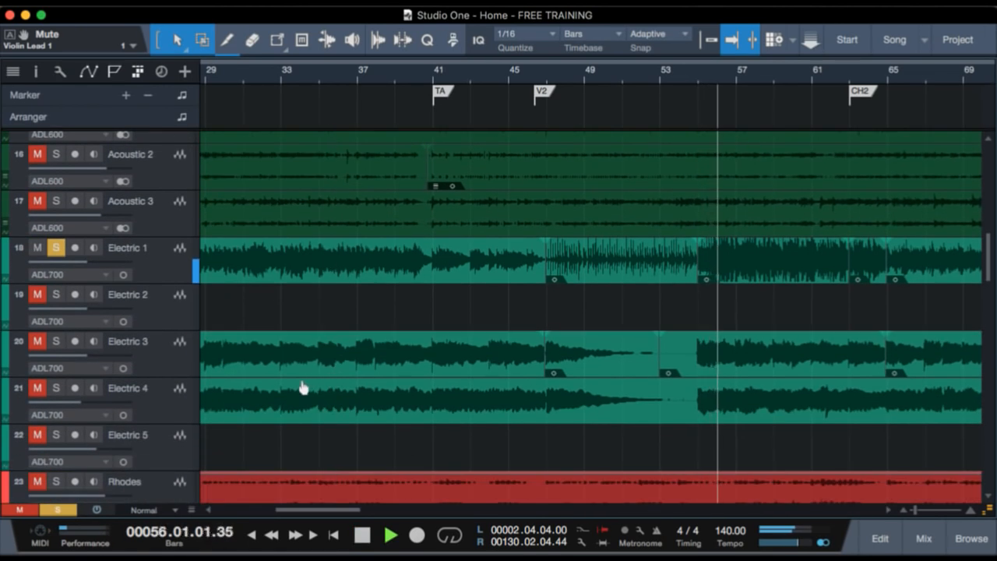
pyautogui.press('space')
# Solo Electric 3 and Electric 4 together with Electric 1, play them from about bar 54, stop playback, and clear the solos.
pyautogui.click(171, 359)
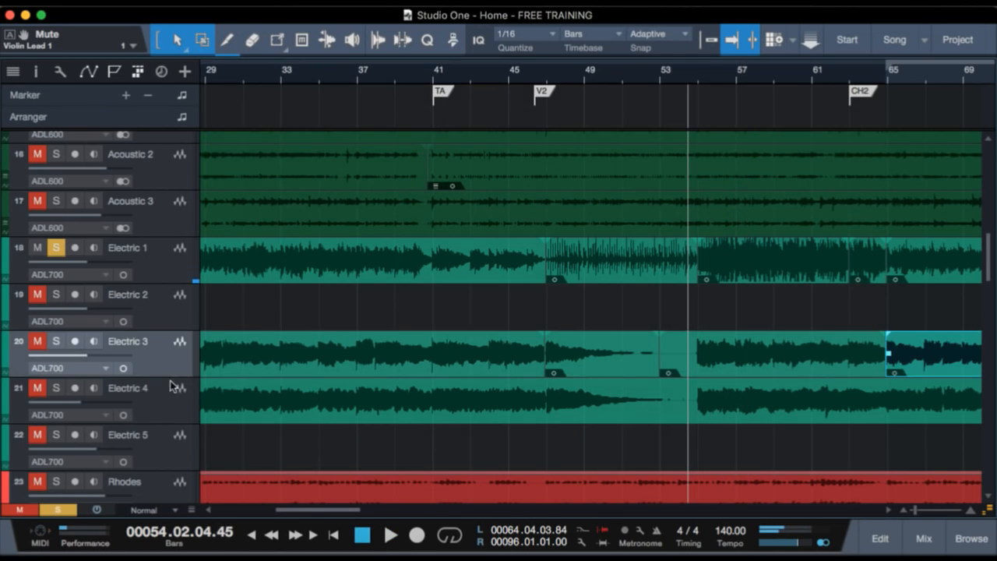
pyautogui.keyDown('shift'); pyautogui.click(167, 405); pyautogui.keyUp('shift')
pyautogui.press('m')
pyautogui.press('s')
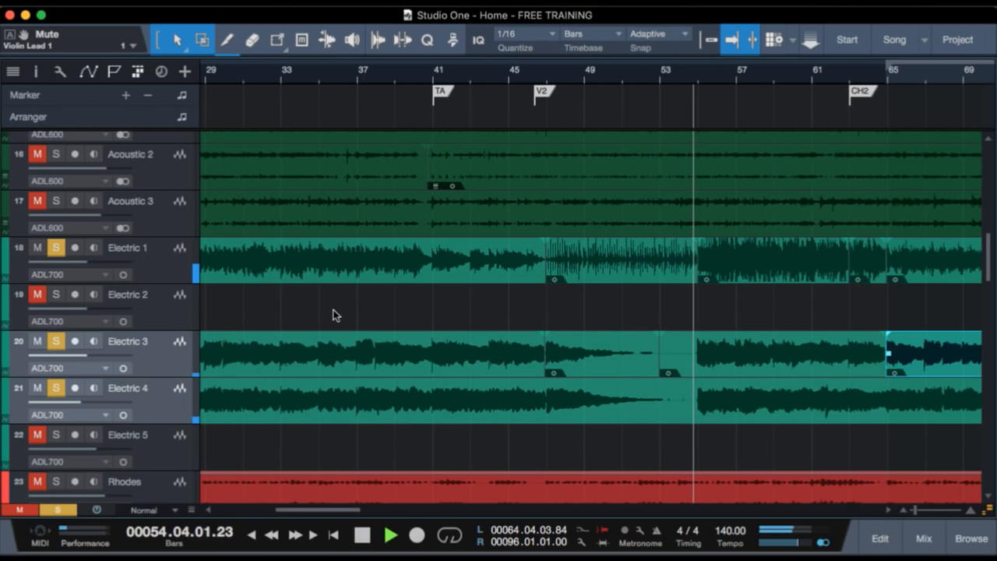
pyautogui.scroll(1, 601, 453)
pyautogui.scroll(-10, 601, 452)
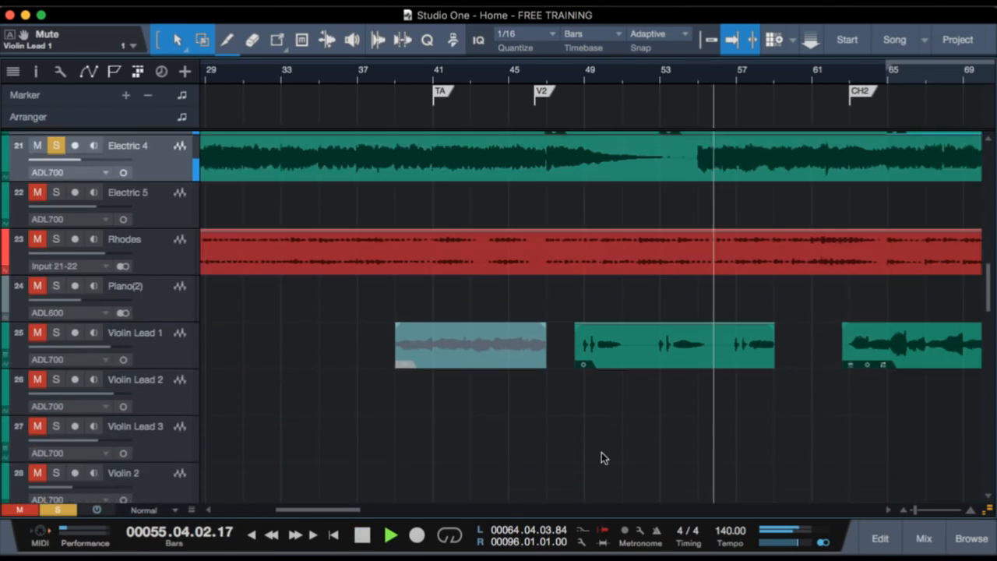
pyautogui.scroll(5, 601, 452)
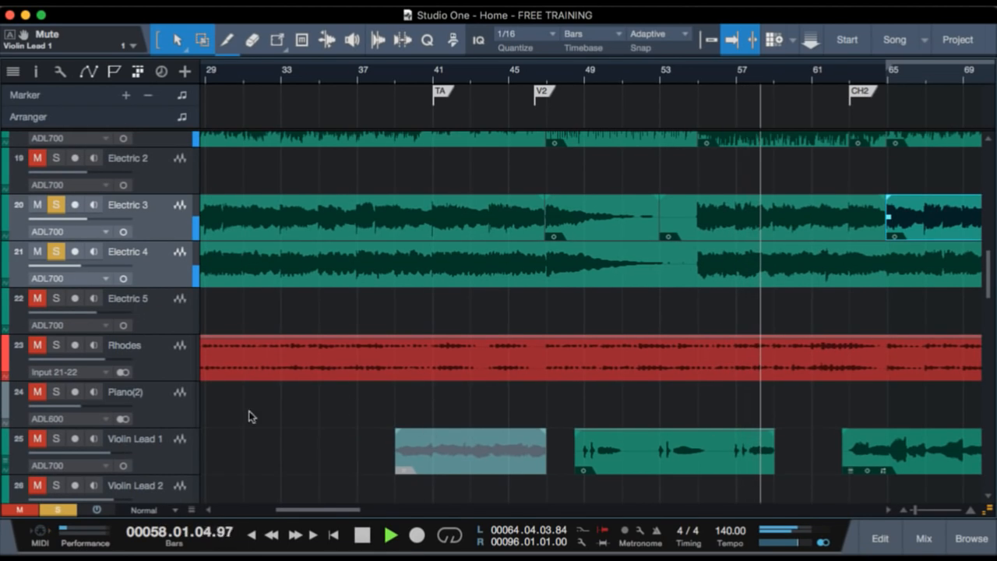
pyautogui.press('space')
pyautogui.press('s')
# Place the playhead just before the harmony clips near bar 51 and unmute the tracks from Harmony 1 through BGV 8.
pyautogui.scroll(-12, 514, 344)
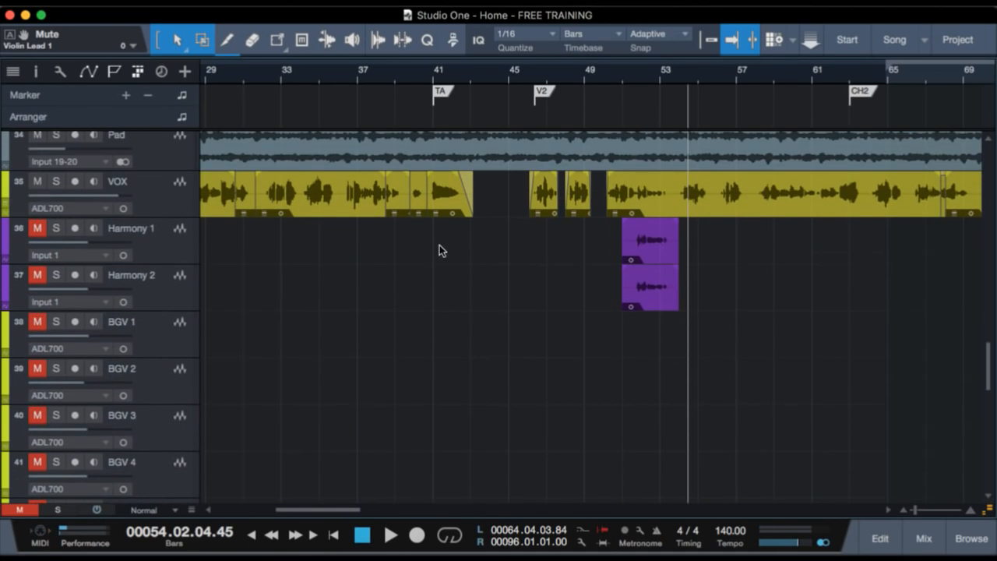
pyautogui.click(619, 77)
pyautogui.click(147, 229)
pyautogui.scroll(-5, 262, 305)
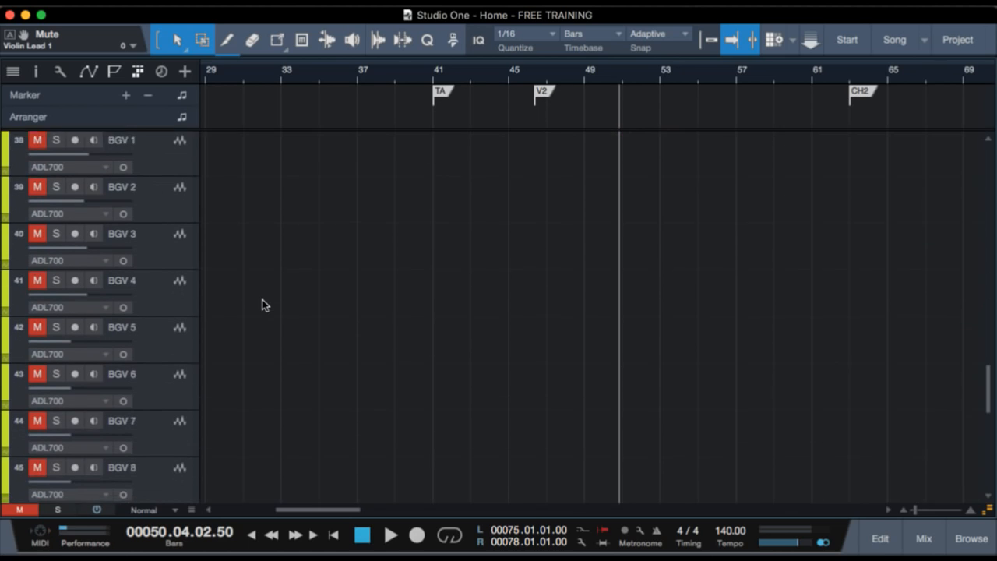
pyautogui.scroll(-4, 273, 420)
pyautogui.keyDown('shift'); pyautogui.click(173, 307); pyautogui.keyUp('shift')
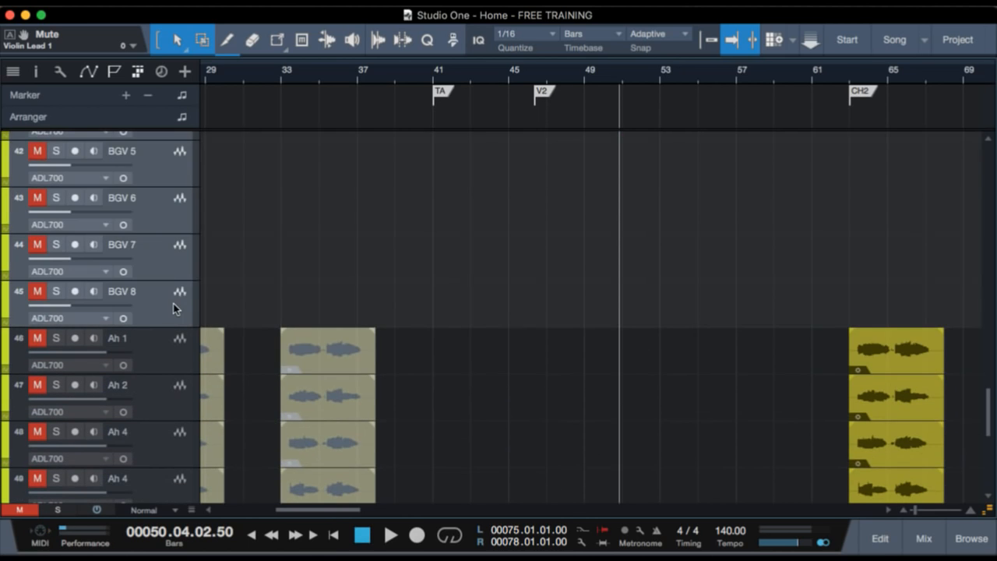
pyautogui.scroll(9, 533, 278)
pyautogui.scroll(1, 533, 282)
# Play Harmony 1 and Harmony 2 in solo from just before bar 51, stop playback, and clear their solos.
pyautogui.click(164, 328)
pyautogui.press('s')
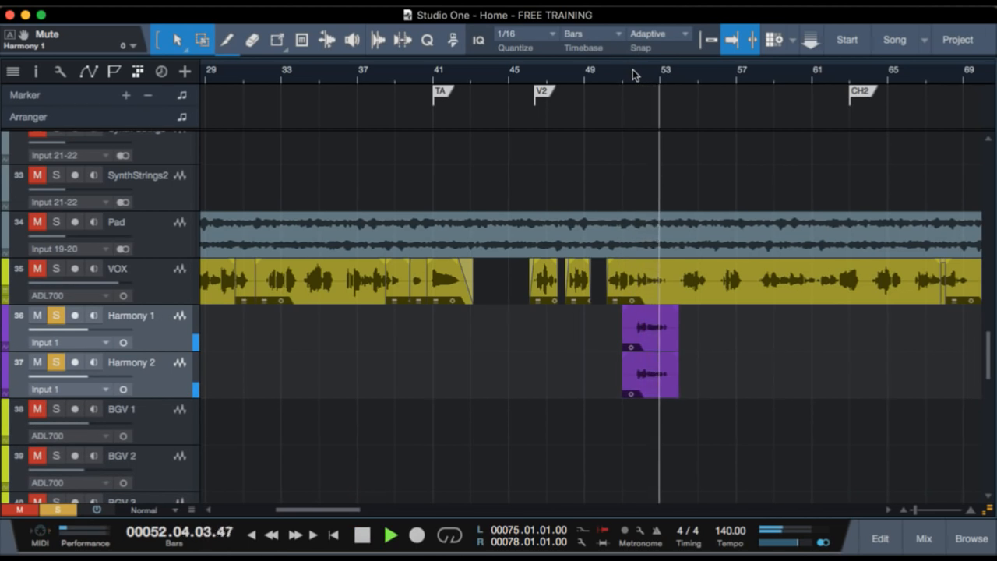
pyautogui.press('space')
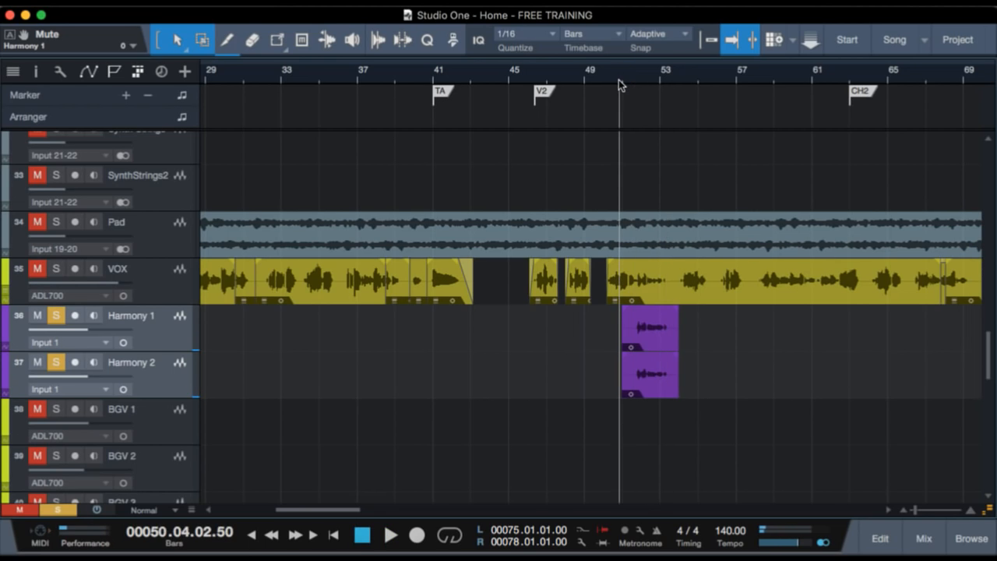
pyautogui.click(630, 78)
pyautogui.press('s')
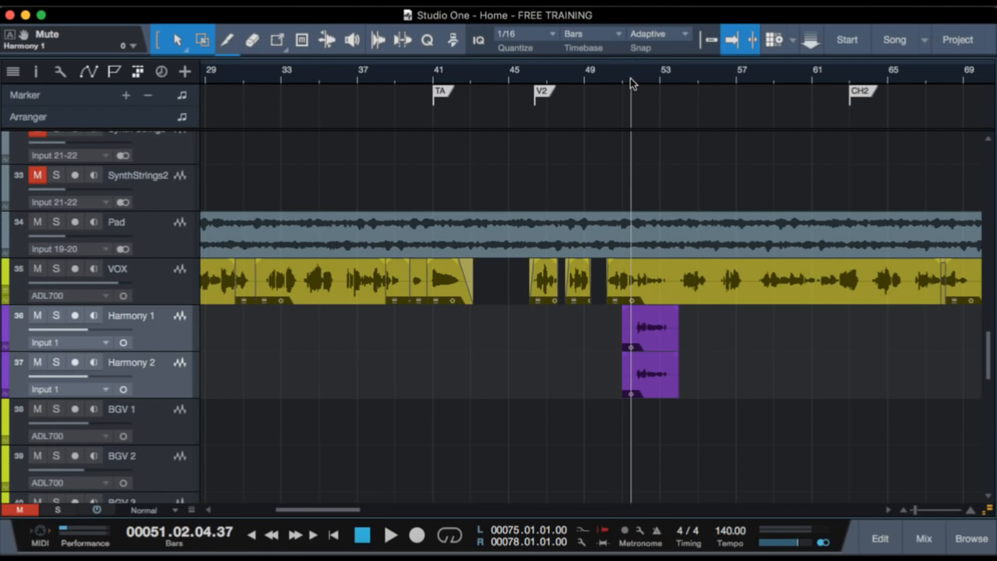
# Play the full arrangement with the harmonies from bar 50, and return the tracks to Overview height.
pyautogui.click(621, 77)
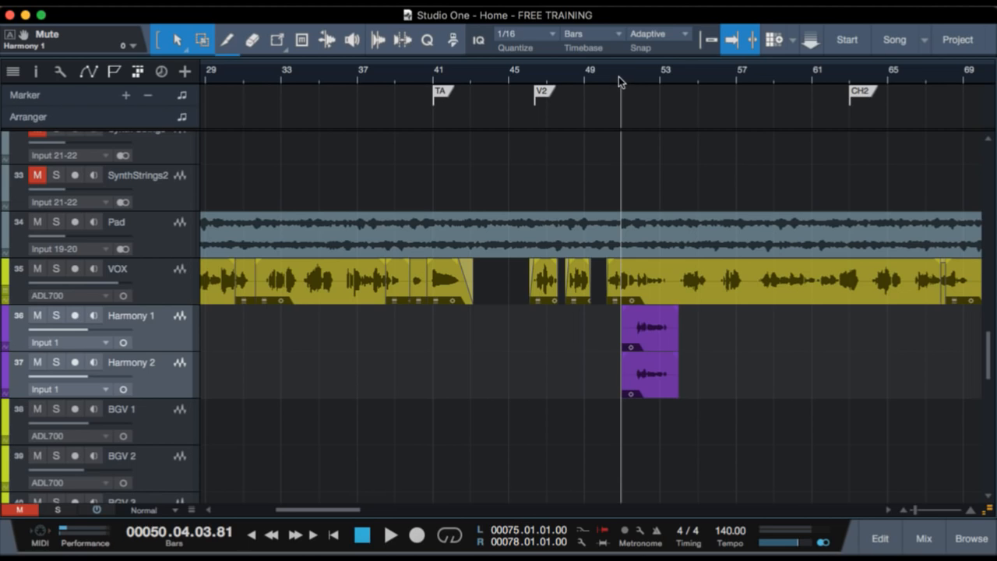
pyautogui.click(605, 77)
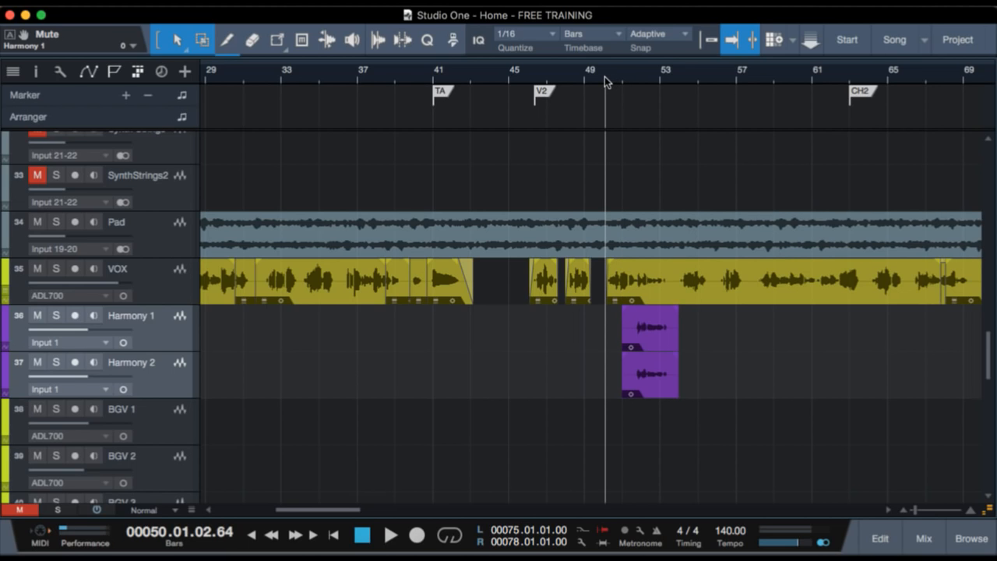
pyautogui.press('space')
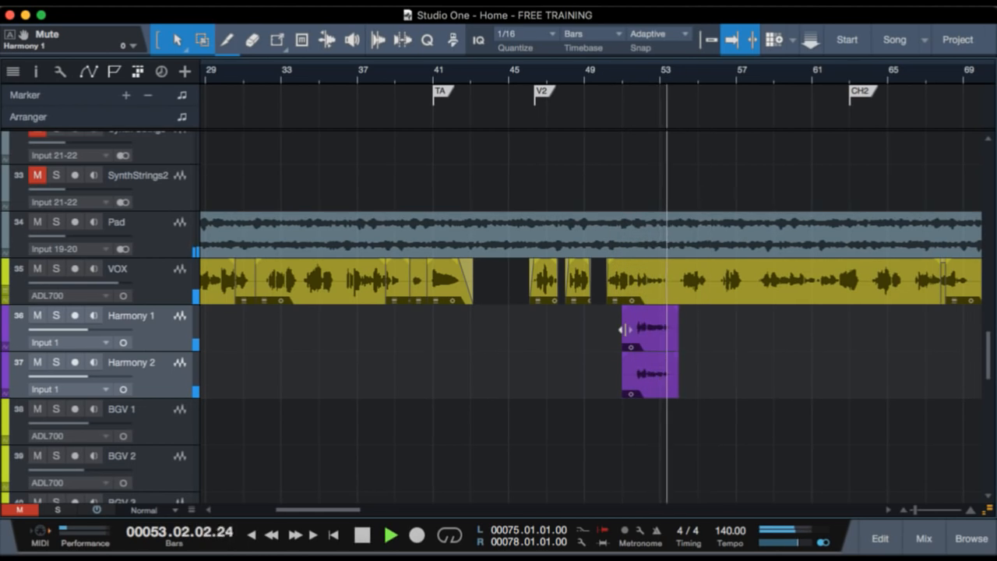
pyautogui.scroll(6, 689, 386)
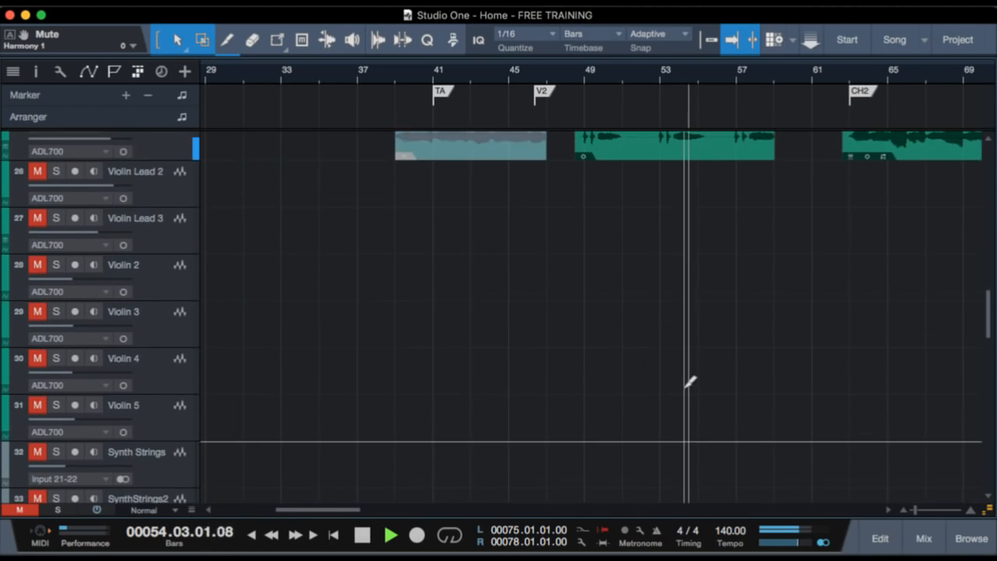
pyautogui.scroll(-5, 686, 387)
pyautogui.scroll(-3, 747, 413)
pyautogui.scroll(-6, 747, 412)
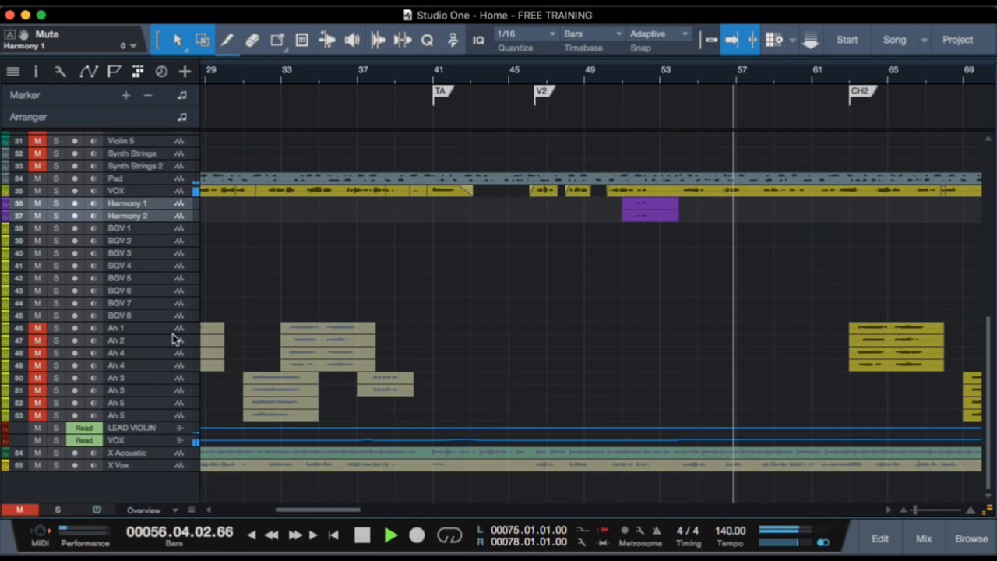
# Unmute the background vocal tracks from Ah 1 through the last Ah 5 during playback.
pyautogui.click(166, 327)
pyautogui.keyDown('shift'); pyautogui.click(160, 413); pyautogui.keyUp('shift')
pyautogui.press('m')
# Unmute the tracks from Violin Lead 2 through Synth Strings 2 during playback.
pyautogui.scroll(3, 301, 303)
pyautogui.scroll(3, 225, 216)
pyautogui.click(166, 177)
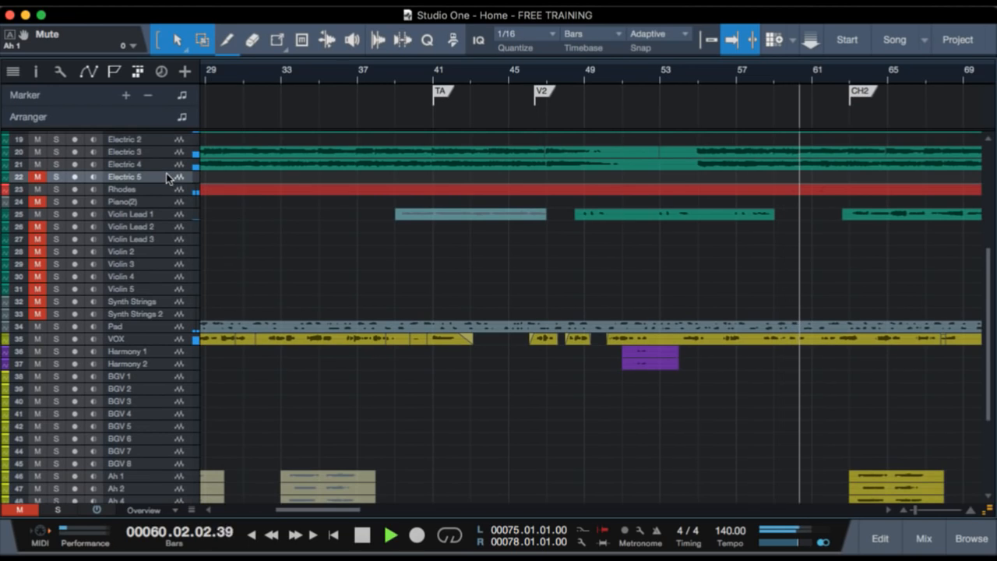
pyautogui.press('m')
pyautogui.click(166, 314)
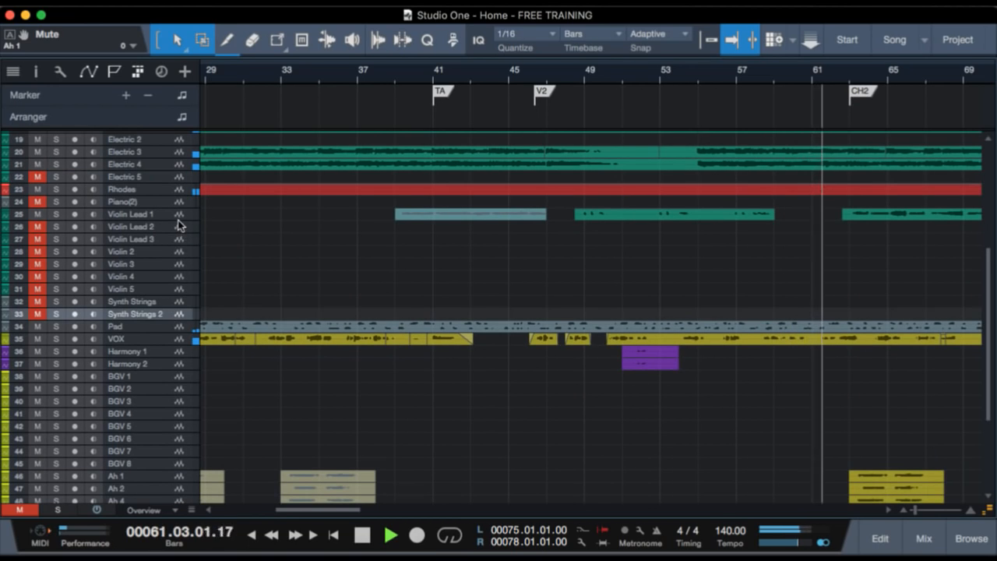
pyautogui.keyDown('shift'); pyautogui.click(173, 228); pyautogui.keyUp('shift')
pyautogui.press('m')
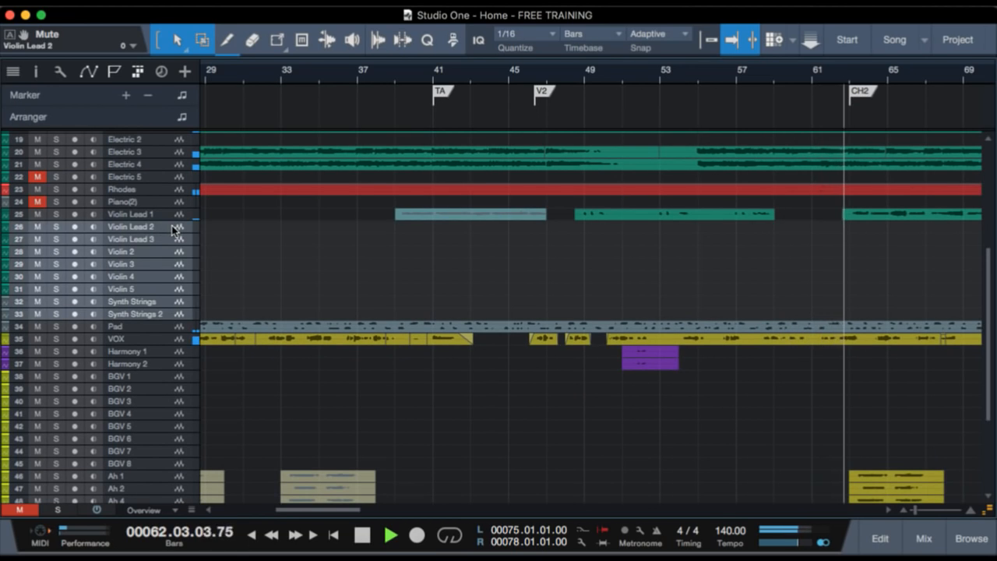
# Unmute Piano(2) and Electric 5, stop playback, and bring the section from chorus 2 to the Instrumental marker into view.
pyautogui.click(38, 202)
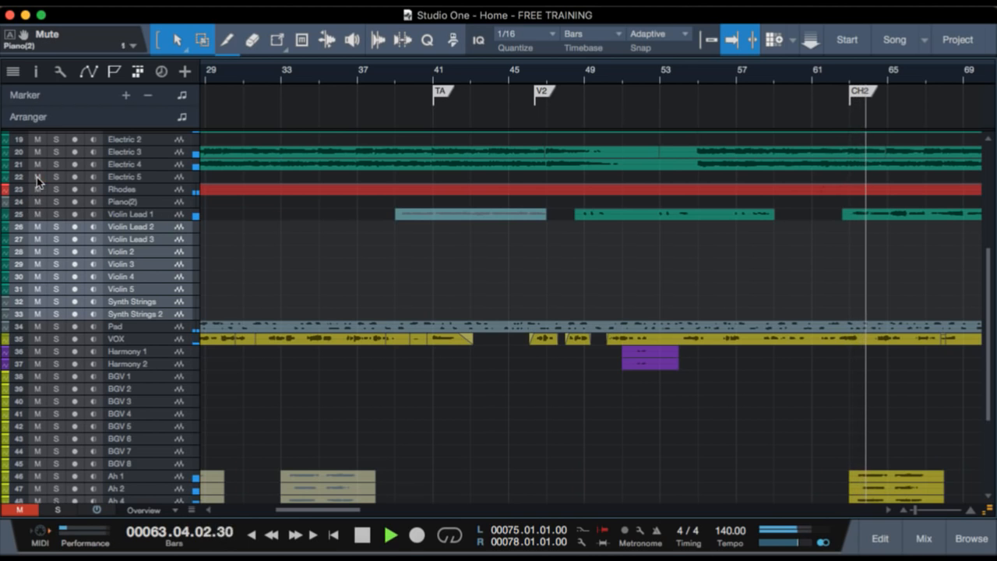
pyautogui.click(38, 177)
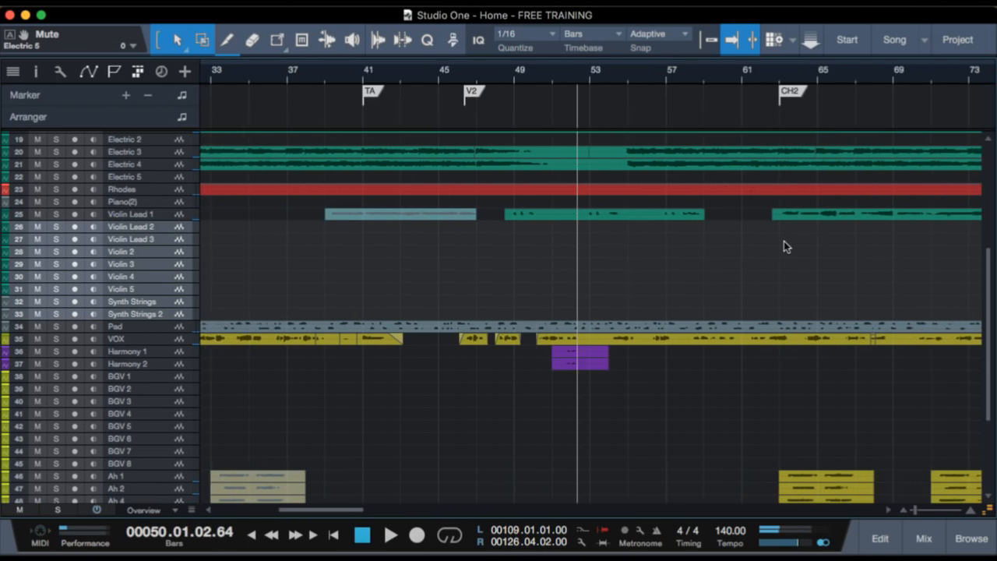
pyautogui.hscroll(10, 784, 241)
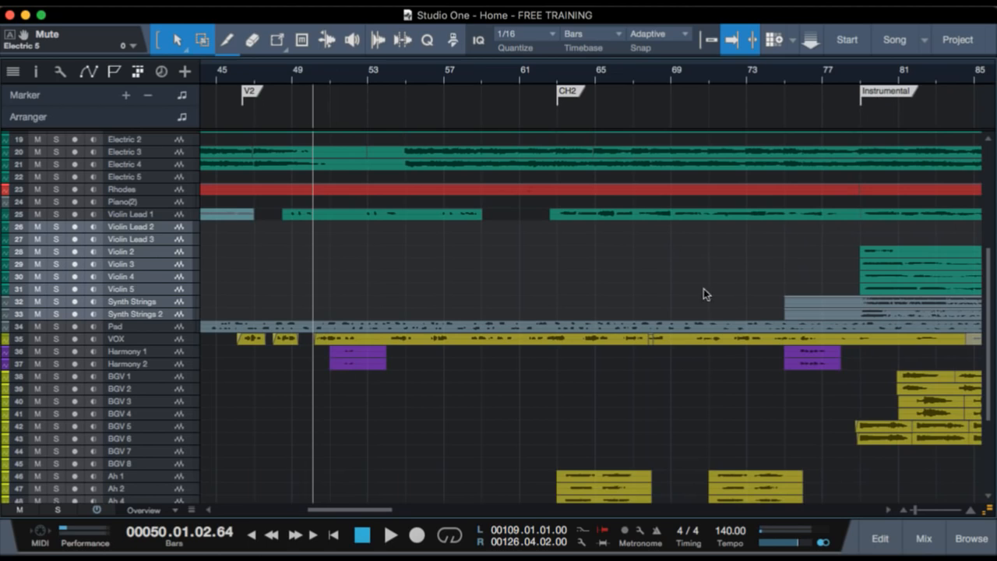
# Set the playback position just before the CH2 marker, enlarge the tracks to Tiny height, and look over the chorus 2 parts.
pyautogui.click(551, 74)
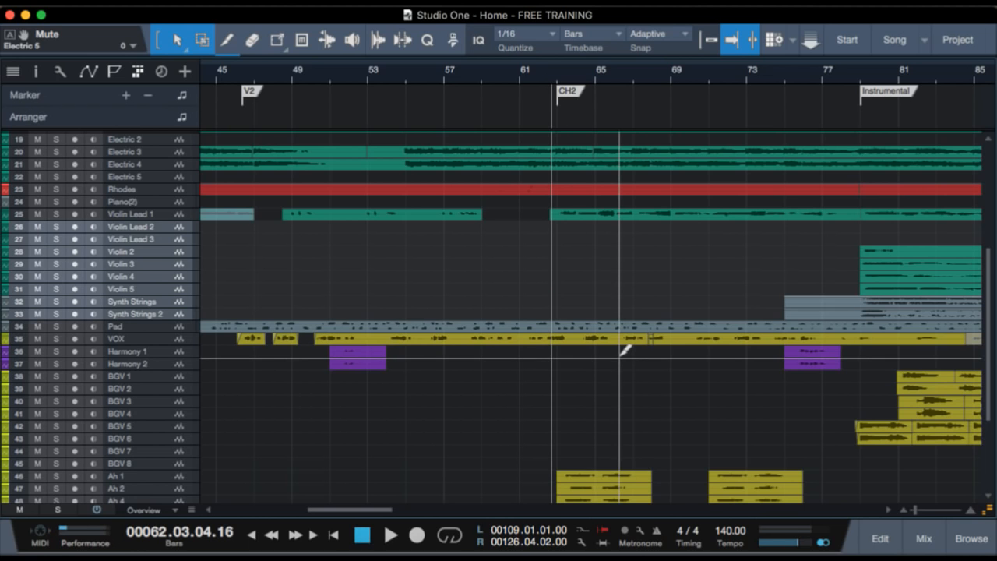
pyautogui.scroll(4, 620, 358)
pyautogui.scroll(-3, 620, 357)
pyautogui.scroll(3, 599, 306)
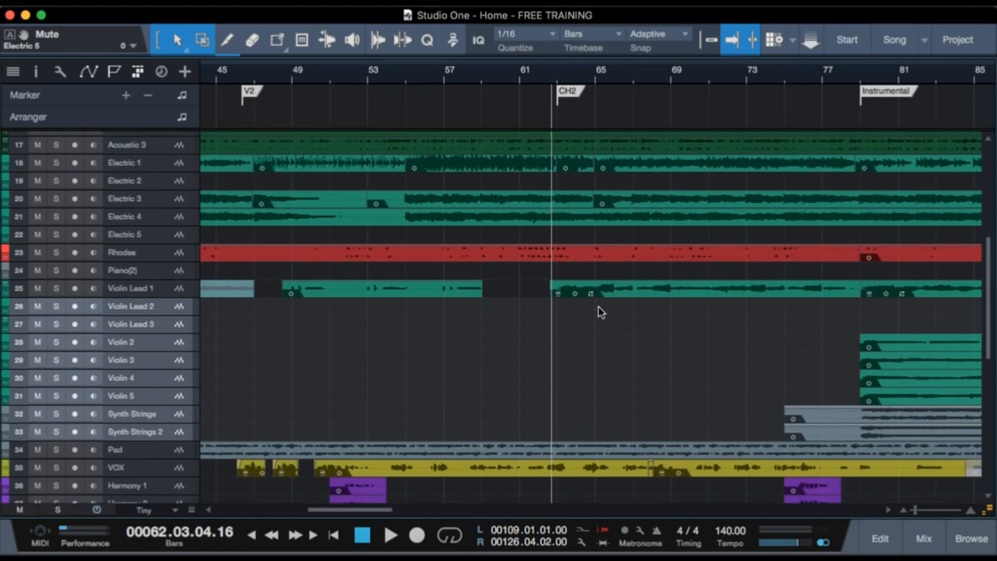
pyautogui.scroll(3, 599, 312)
pyautogui.scroll(-6, 599, 311)
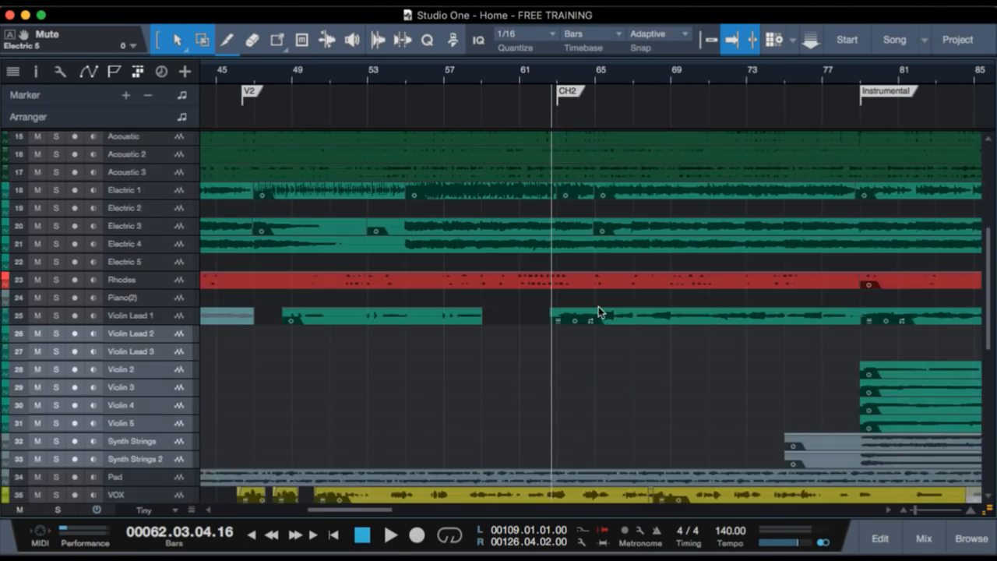
pyautogui.scroll(-5, 599, 312)
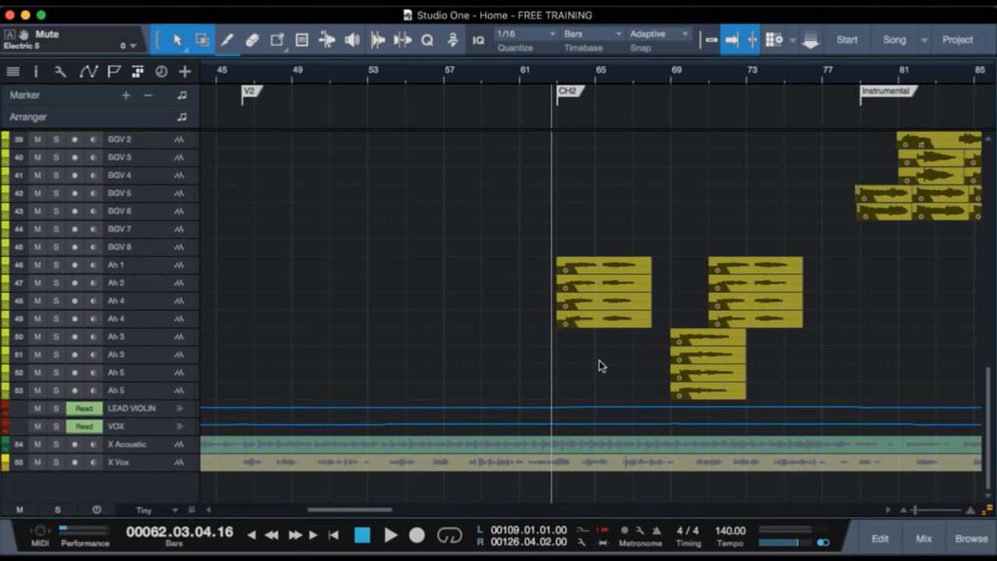
pyautogui.scroll(12, 599, 360)
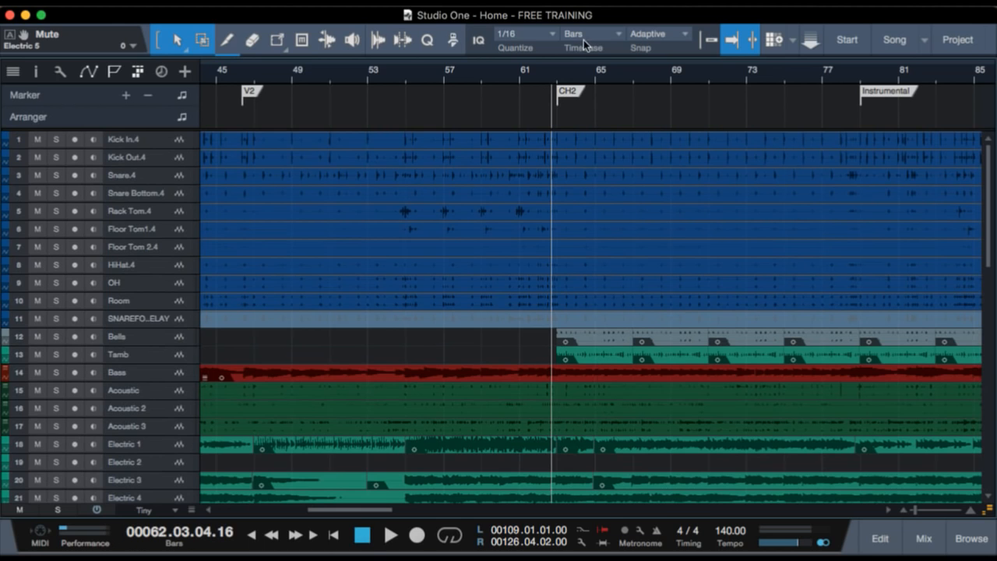
# Play the Bells and Tamb tracks soloed from just before the CH2 marker, and clear their solo.
pyautogui.moveTo(554, 75); pyautogui.dragTo(551, 105)
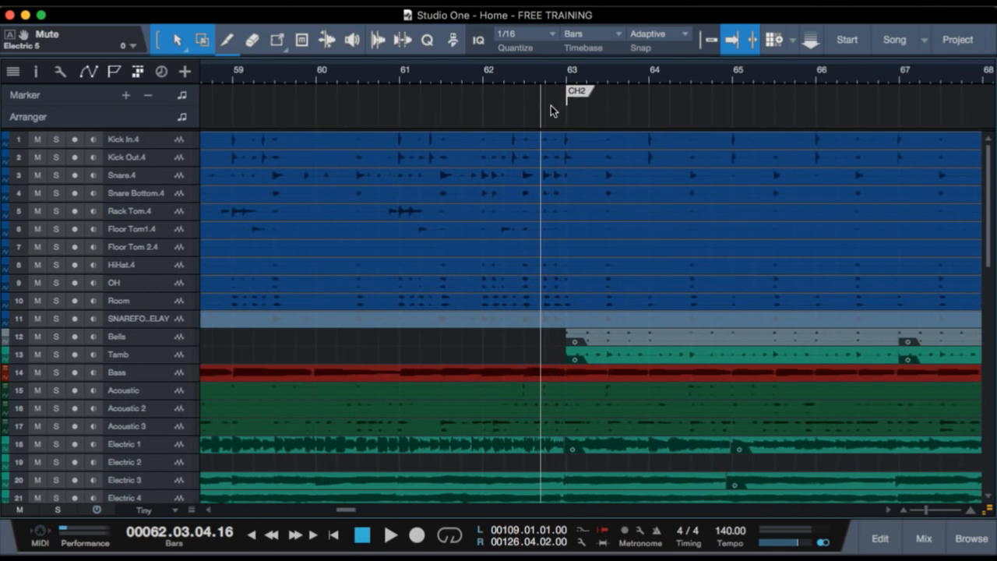
pyautogui.click(557, 74)
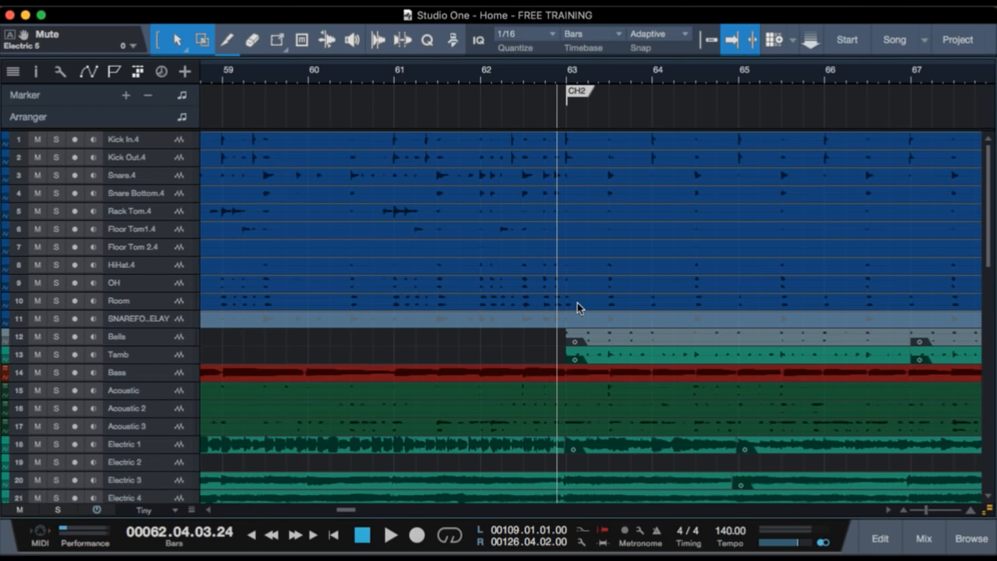
pyautogui.click(162, 342)
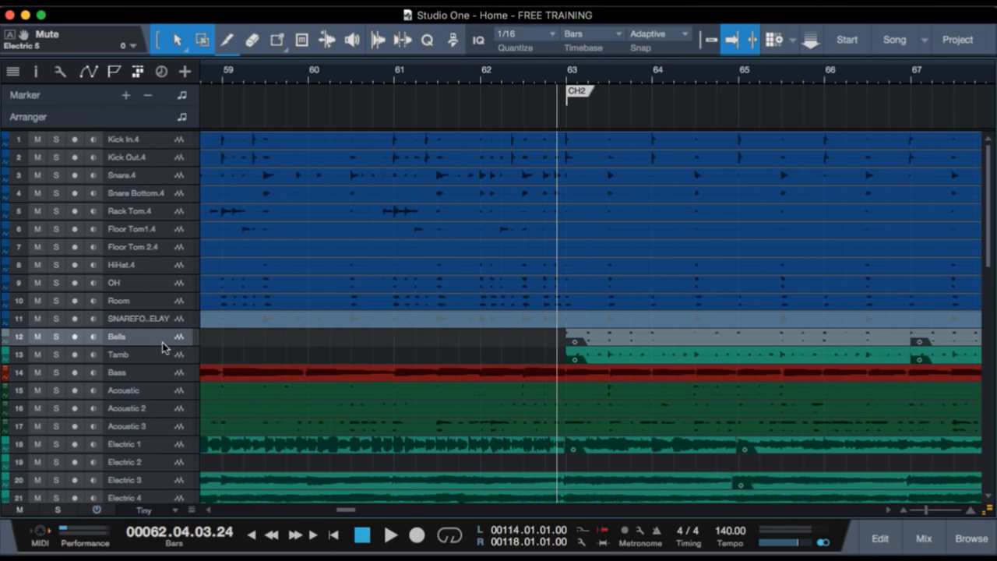
pyautogui.keyDown('shift'); pyautogui.click(160, 358); pyautogui.keyUp('shift')
pyautogui.press('s')
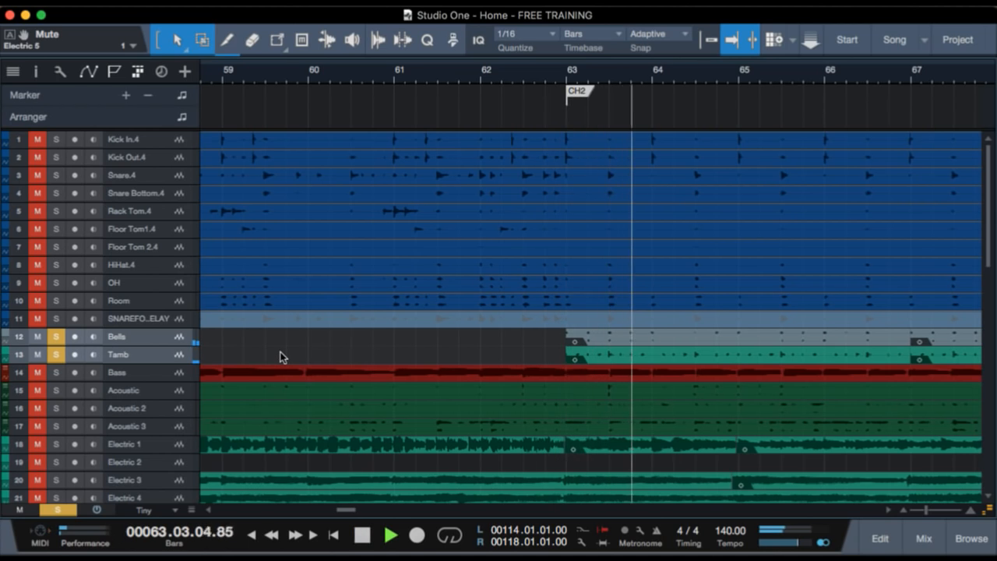
pyautogui.press('space')
pyautogui.press('s')
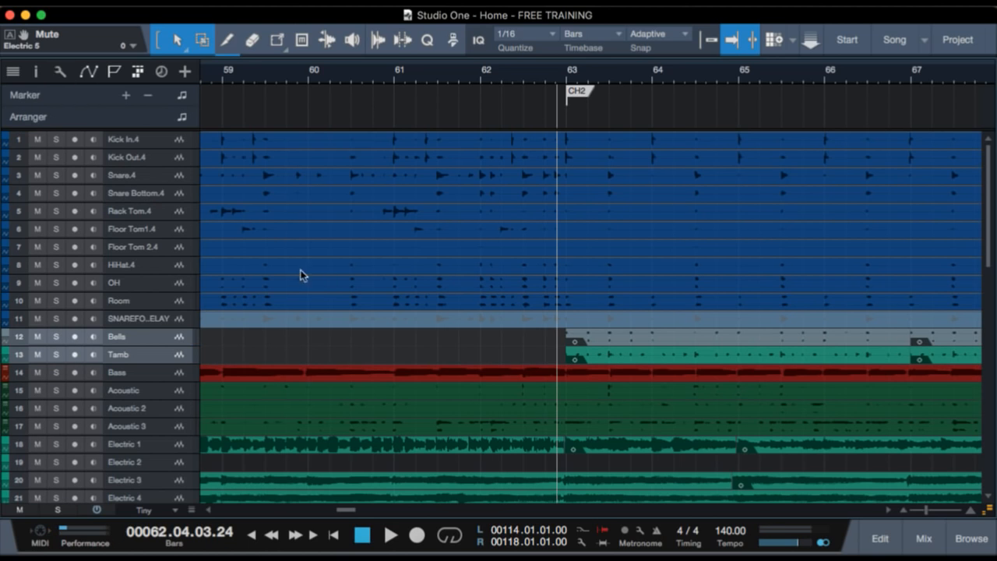
# Play the drum and percussion tracks from Kick In.4 through Tamb soloed into chorus 2, and clear their solo.
pyautogui.keyDown('shift'); pyautogui.click(149, 137); pyautogui.keyUp('shift')
pyautogui.press('s')
pyautogui.press('space')
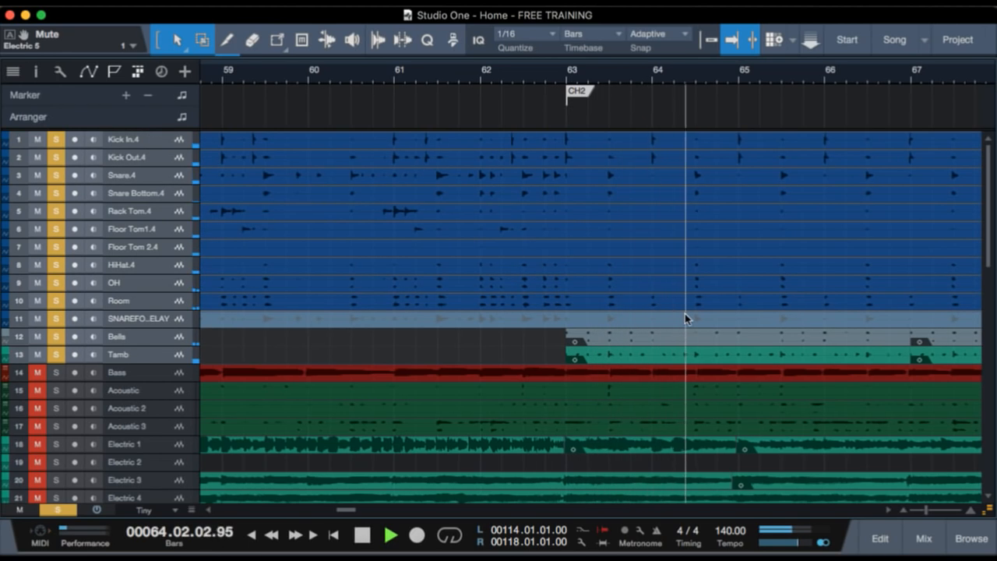
pyautogui.press('space')
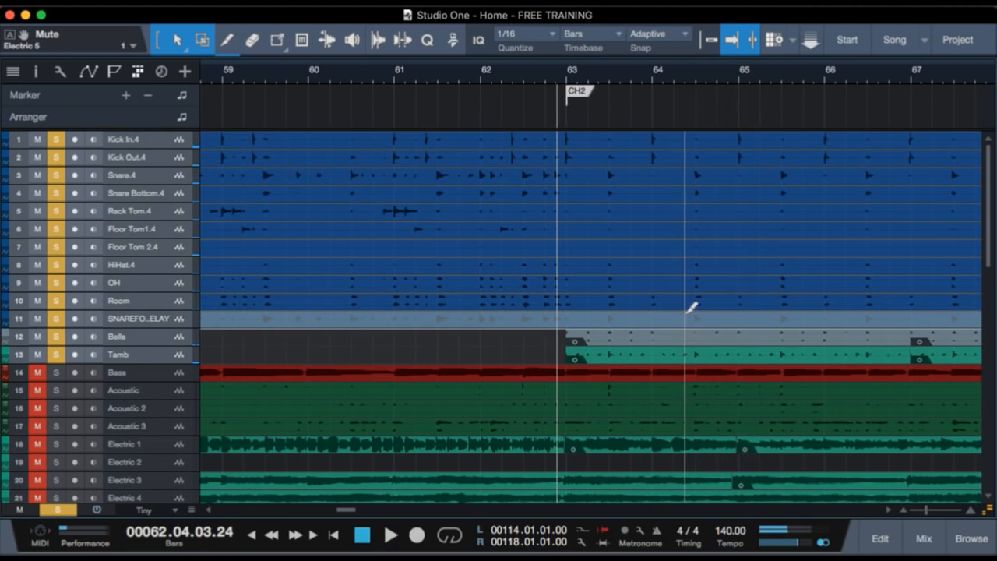
pyautogui.press('s')
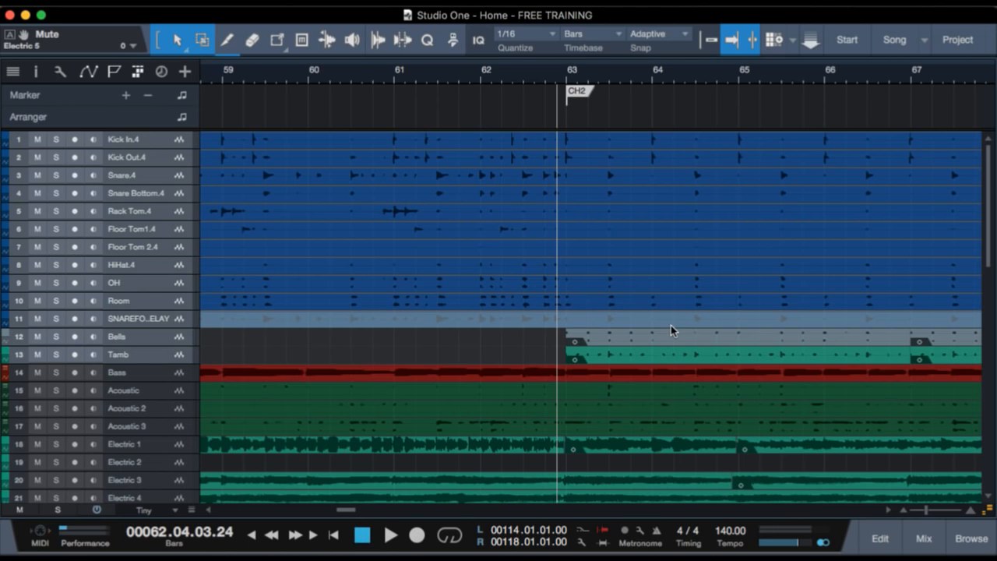
# Select the Violin Lead 1 track and enlarge the tracks to Medium height.
pyautogui.scroll(-1, 659, 403)
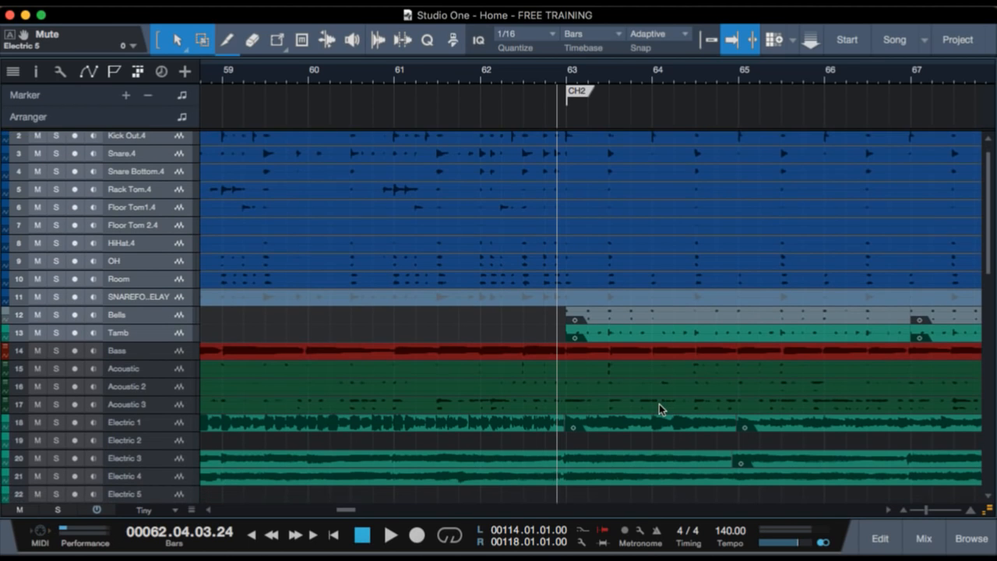
pyautogui.scroll(-2, 659, 404)
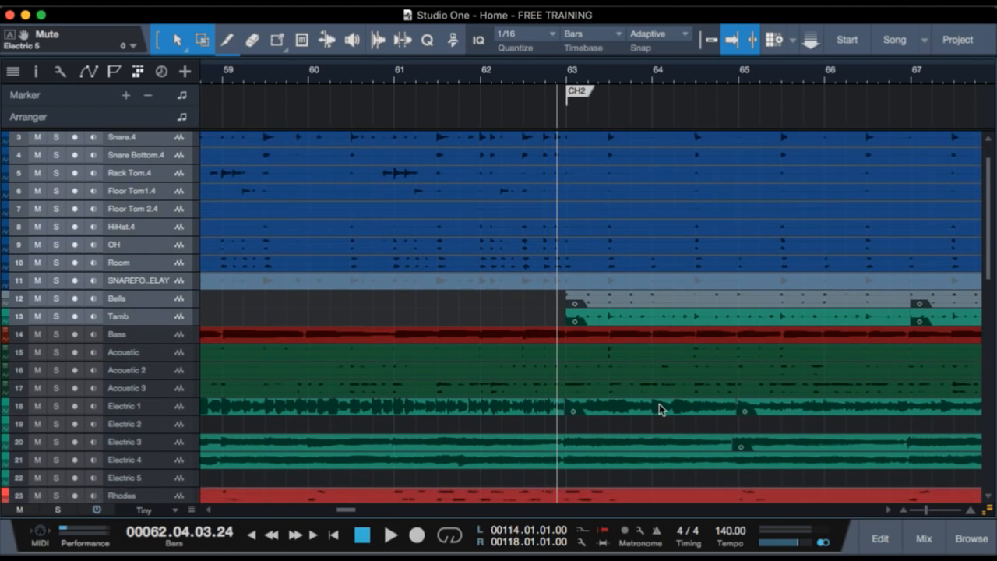
pyautogui.scroll(-5, 659, 404)
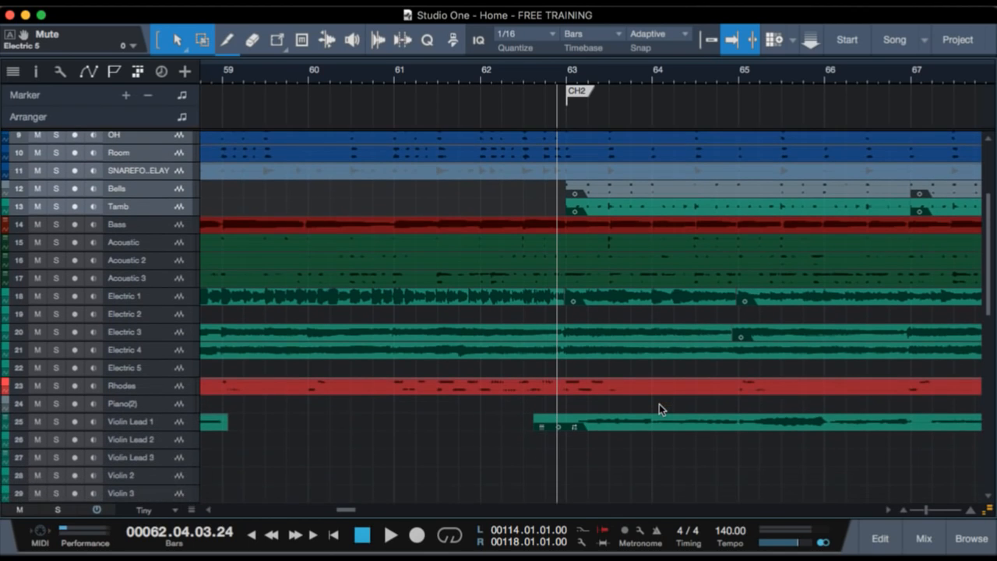
pyautogui.scroll(-2, 530, 265)
pyautogui.scroll(-2, 563, 403)
pyautogui.click(172, 346)
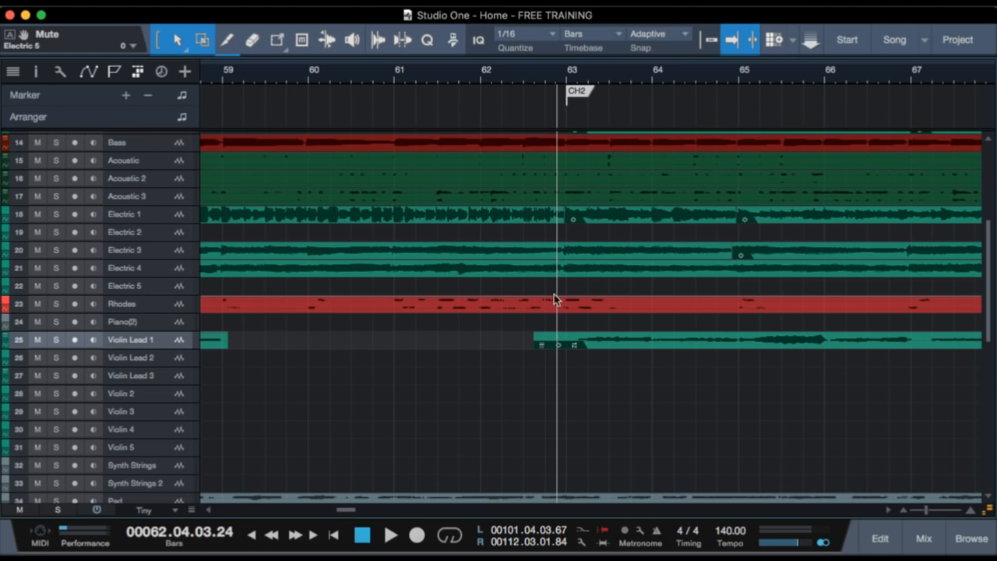
pyautogui.hotkey('shift', 'e')
pyautogui.hotkey('shift', 'e')
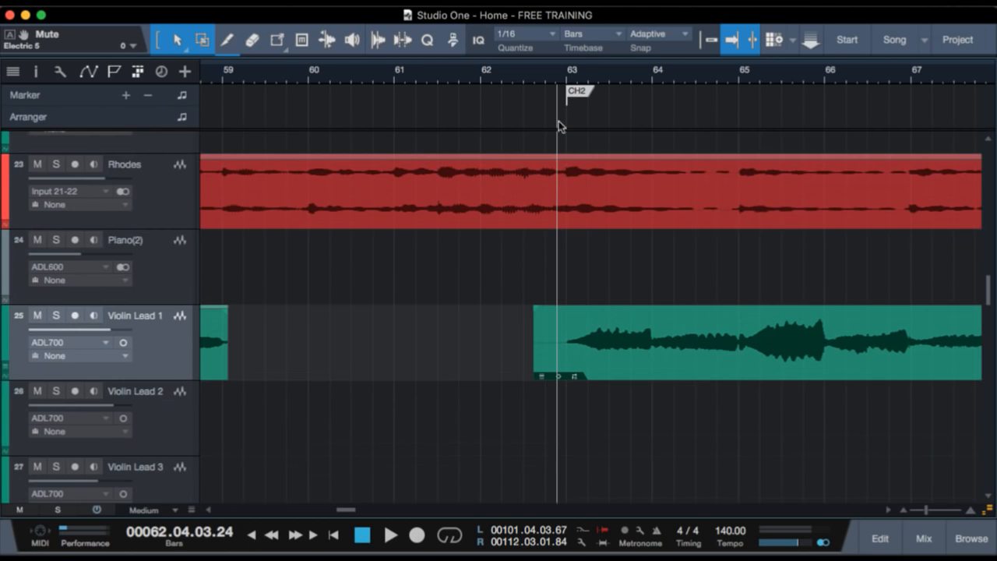
# Play Violin Lead 1 soloed from just before the CH2 marker through its chorus 2 phrases, and clear the solo.
pyautogui.click(549, 77)
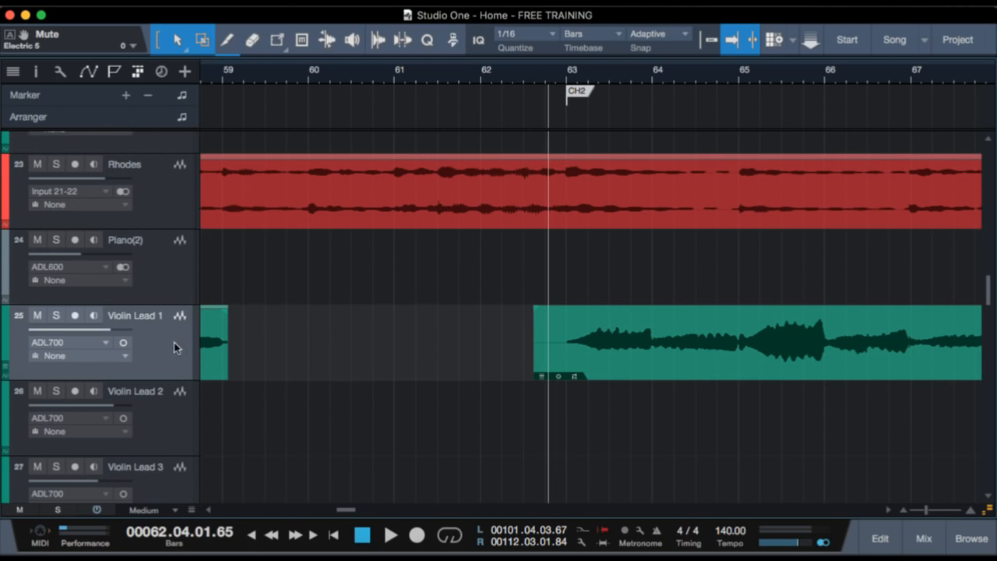
pyautogui.press('s')
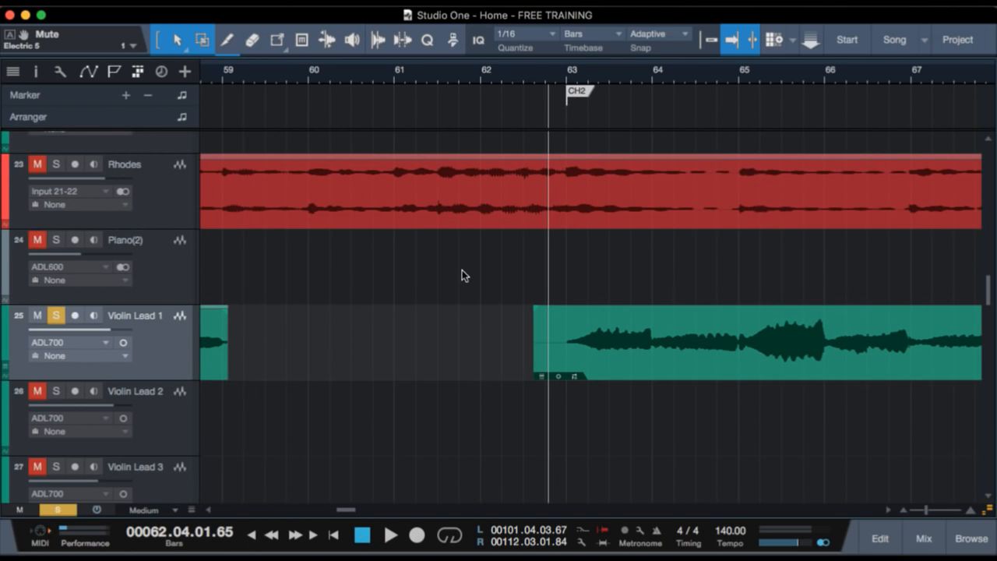
pyautogui.hscroll(5, 582, 268)
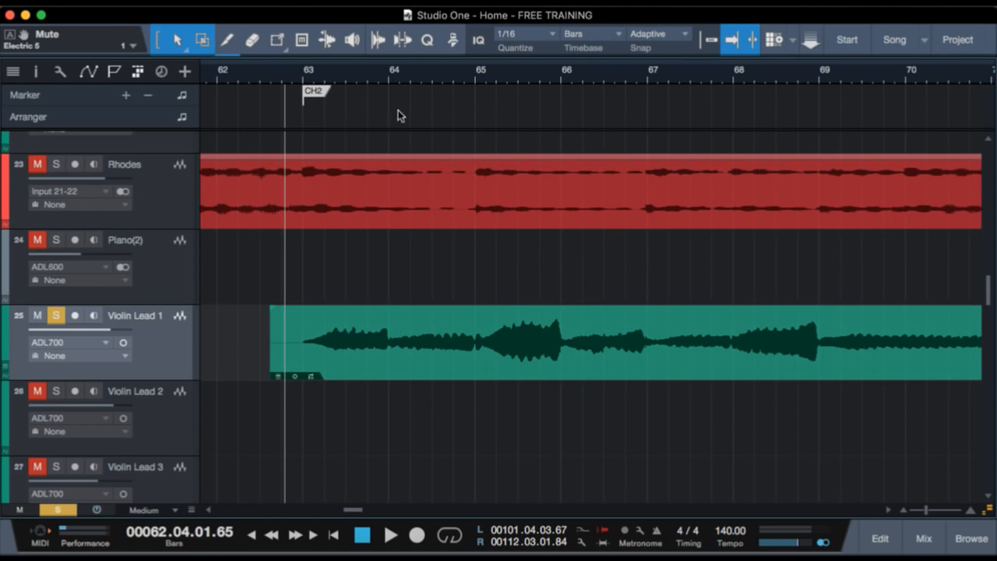
pyautogui.press('space')
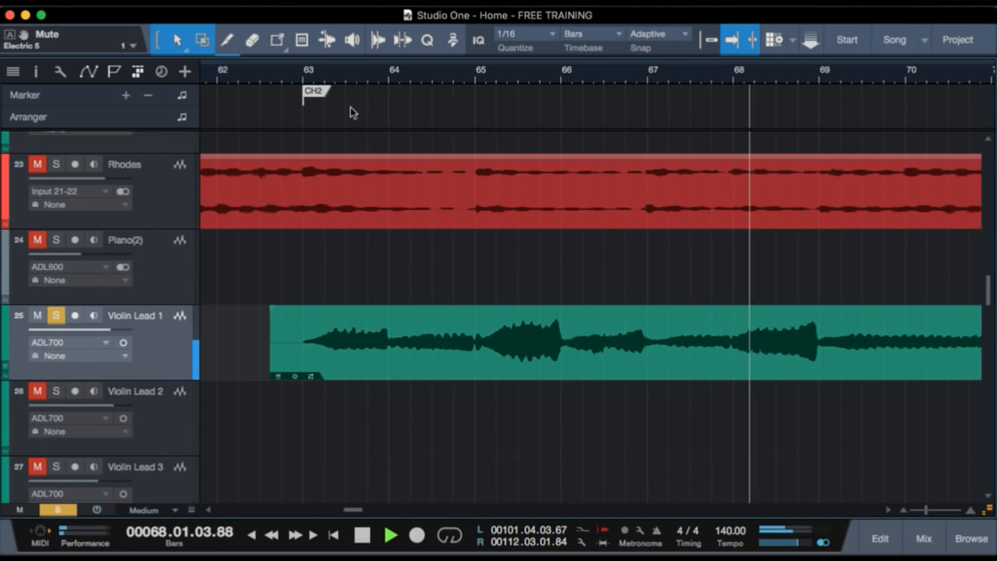
pyautogui.click(326, 185)
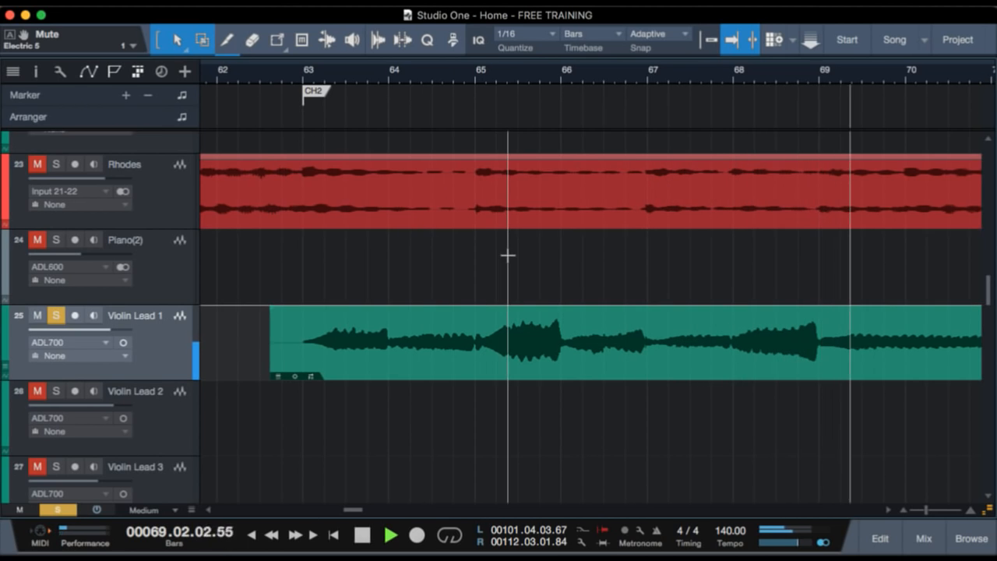
pyautogui.press('space')
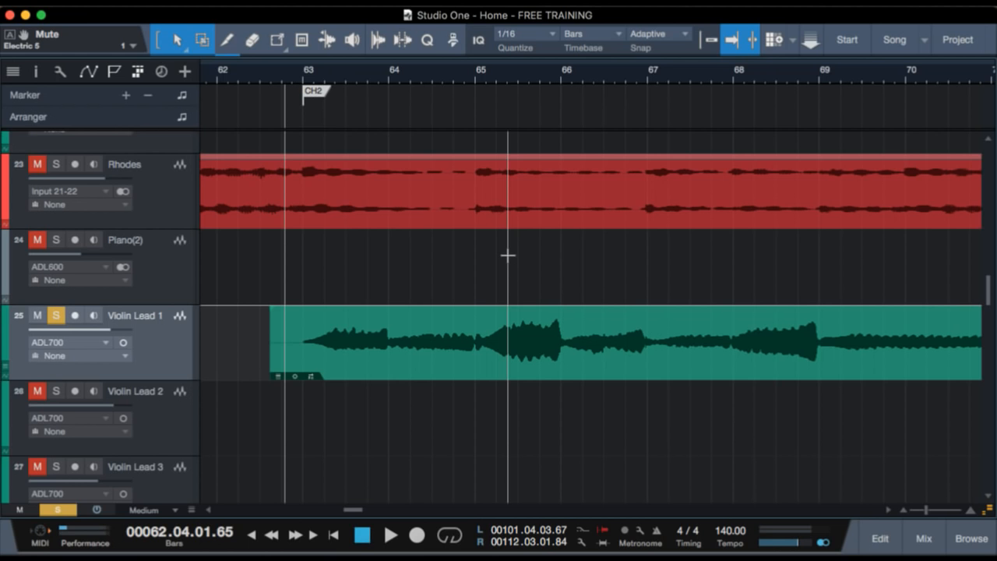
pyautogui.click(64, 317)
# Look through the chorus 2 tracks, reduce them to Normal height, and show the Ah vocals from CH2 to the Instrumental marker.
pyautogui.scroll(10, 388, 330)
pyautogui.scroll(3, 388, 331)
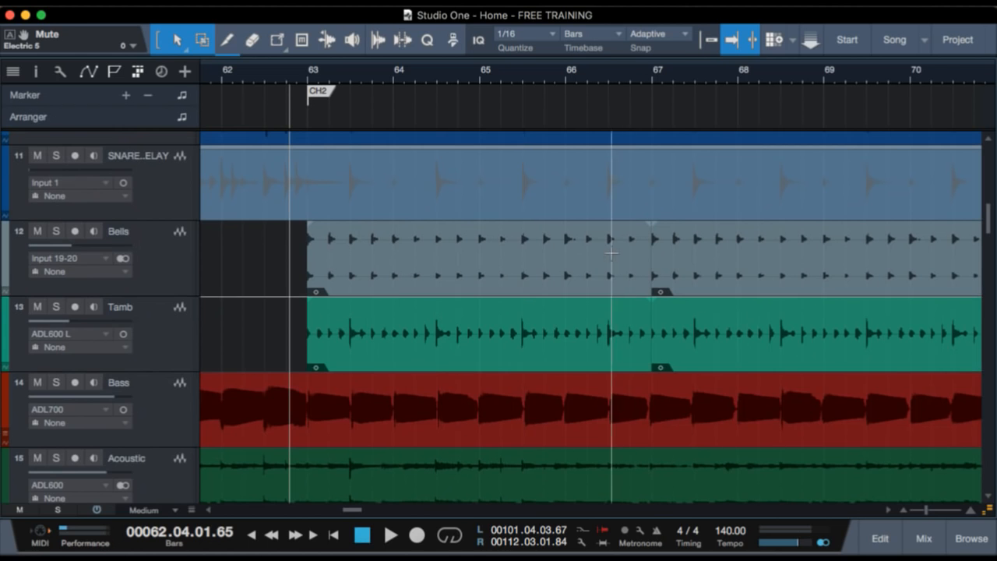
pyautogui.scroll(-10, 434, 350)
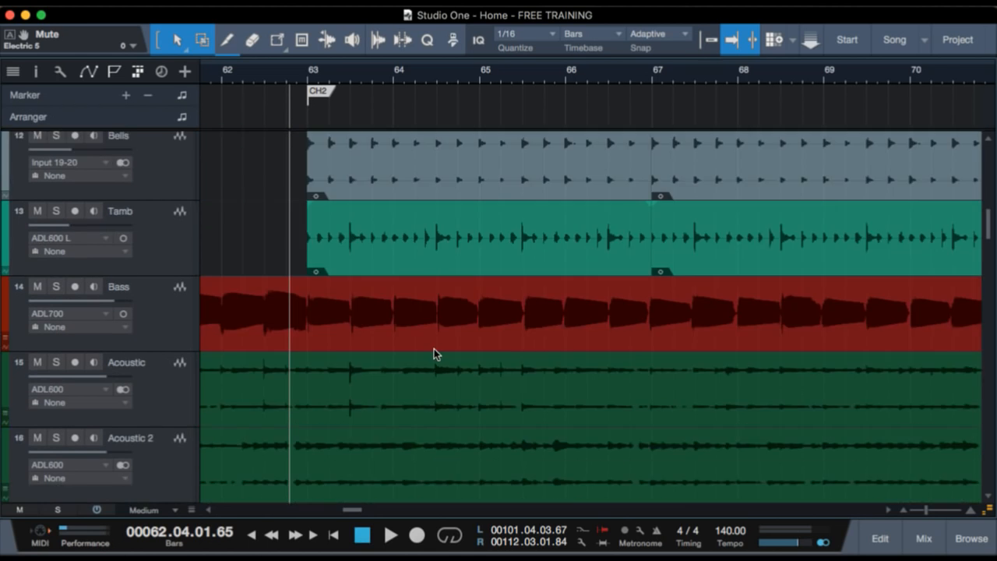
pyautogui.scroll(-8, 434, 349)
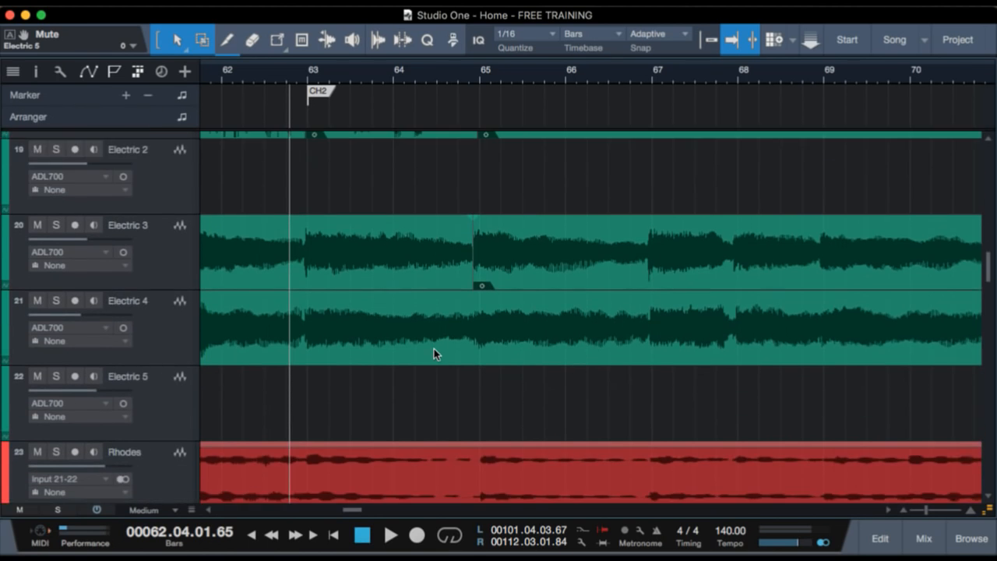
pyautogui.scroll(-7, 433, 353)
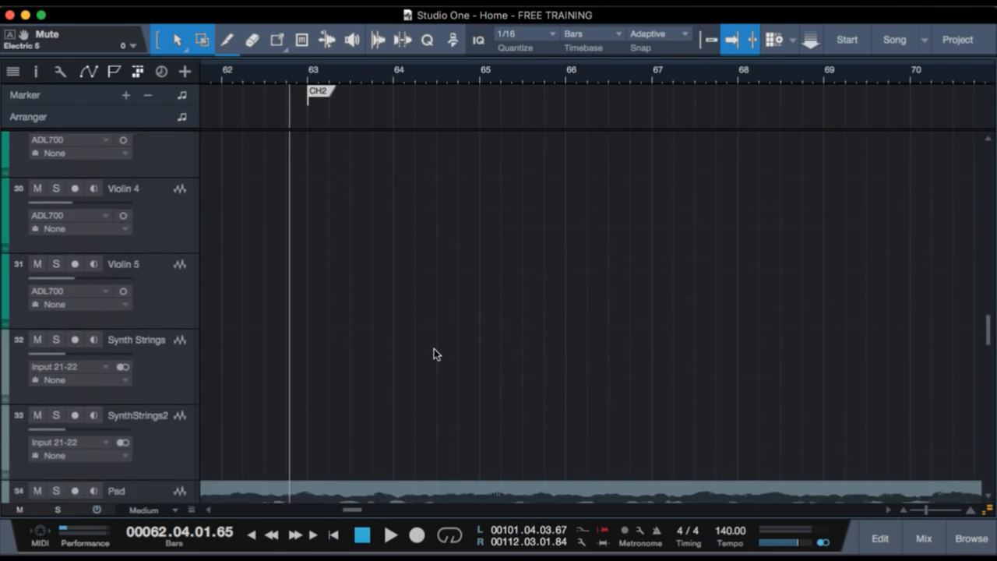
pyautogui.scroll(-20, 343, 220)
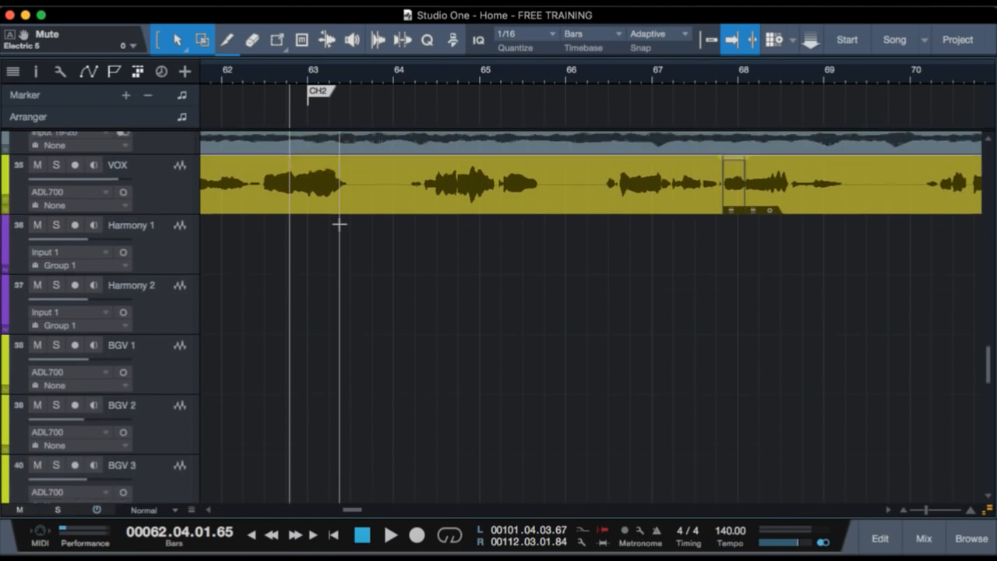
pyautogui.scroll(-1, 339, 223)
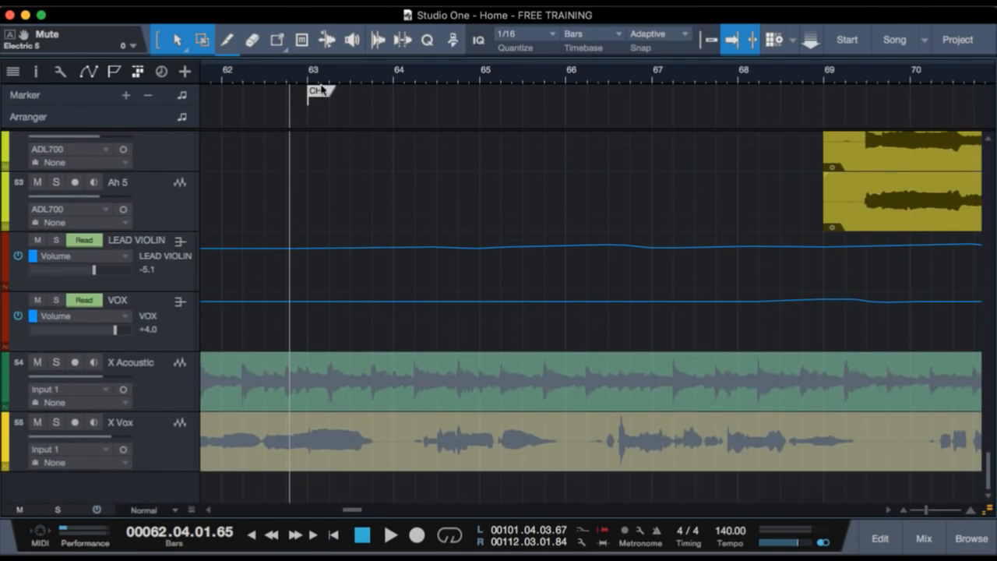
pyautogui.moveTo(320, 70); pyautogui.dragTo(330, 39)
pyautogui.scroll(10, 318, 179)
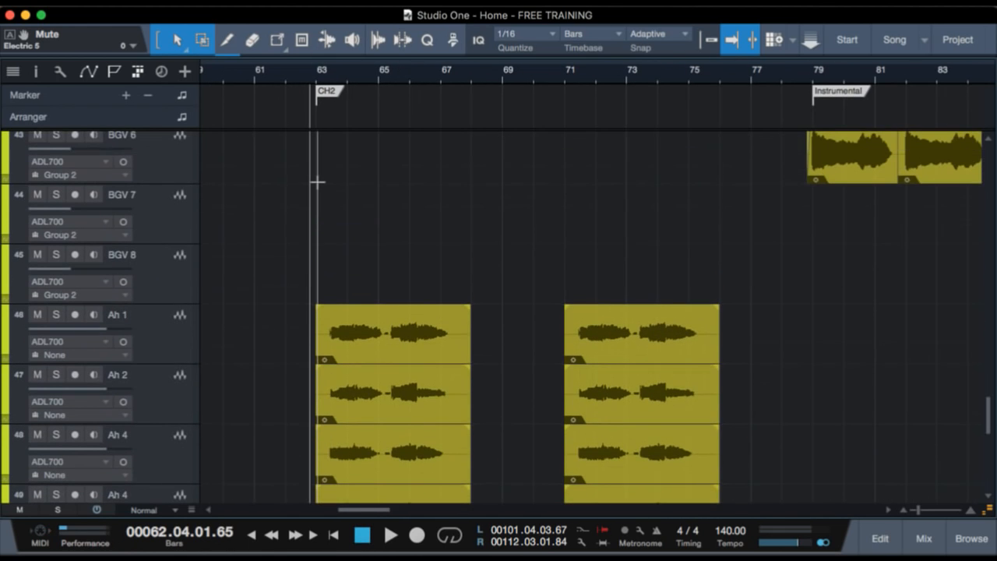
# Solo the four background vocal tracks from Ah 1 through the second Ah 4.
pyautogui.click(144, 343)
pyautogui.scroll(-4, 234, 394)
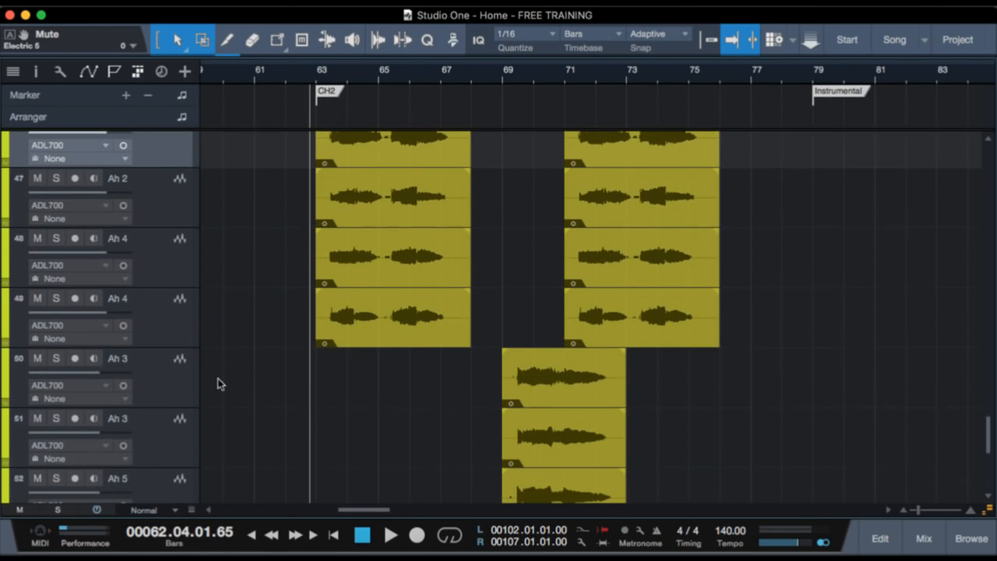
pyautogui.keyDown('shift'); pyautogui.click(171, 327); pyautogui.keyUp('shift')
pyautogui.scroll(3, 273, 336)
pyautogui.press('s')
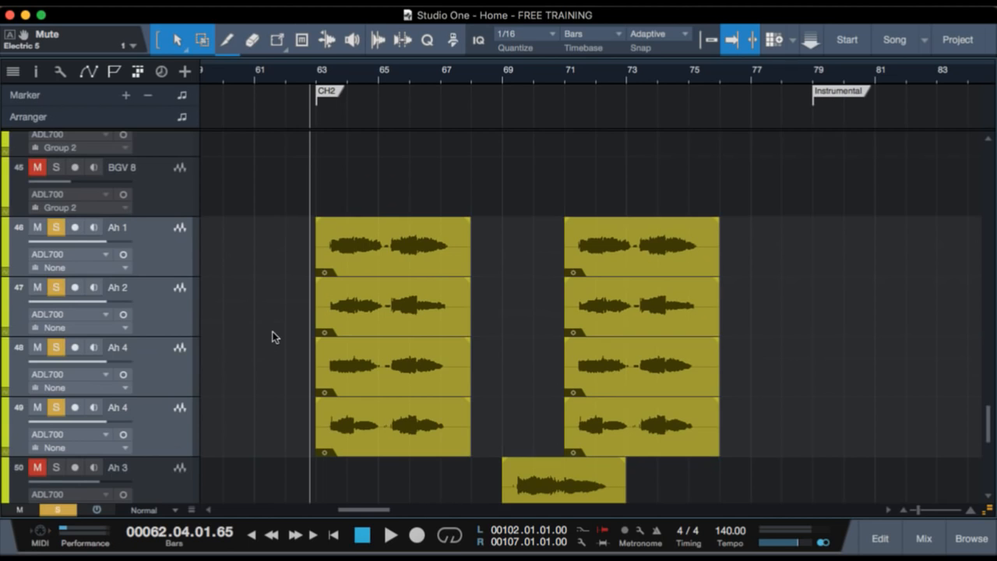
# Restrict the solo to the Ah 1 and Ah 2 tracks.
pyautogui.click(160, 268)
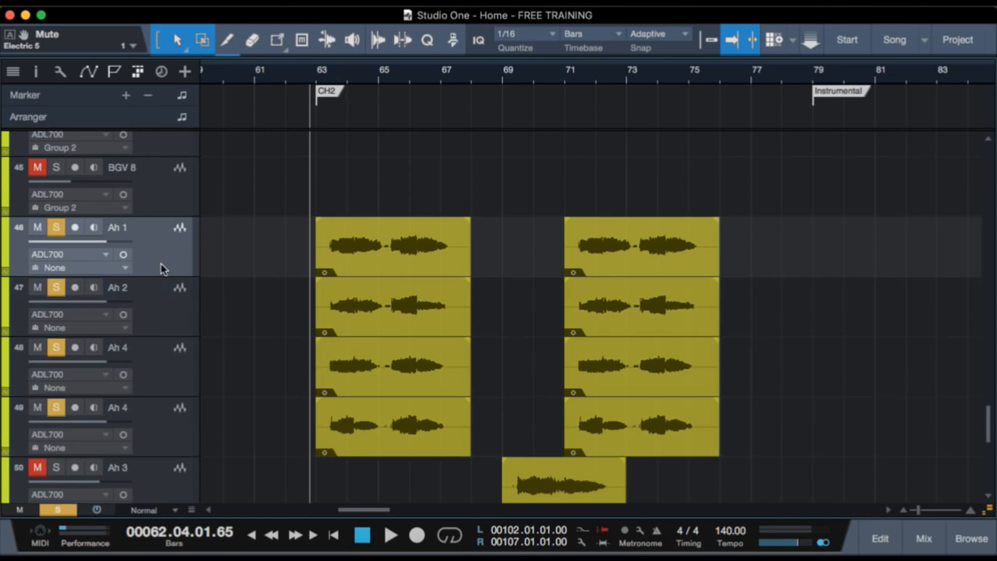
pyautogui.hotkey('shift', 's')
pyautogui.keyDown('shift'); pyautogui.click(162, 293); pyautogui.keyUp('shift')
pyautogui.press('s')
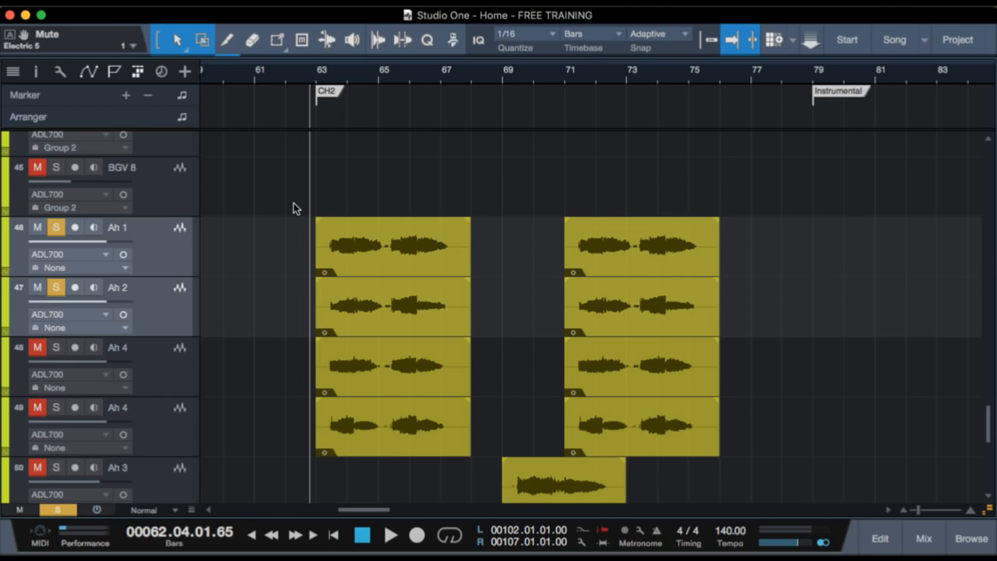
# Play the start of chorus 2 with Ah 1 and Ah 2 soloed, replay it with both Ah 4 tracks added, and clear the solo.
pyautogui.press('space')
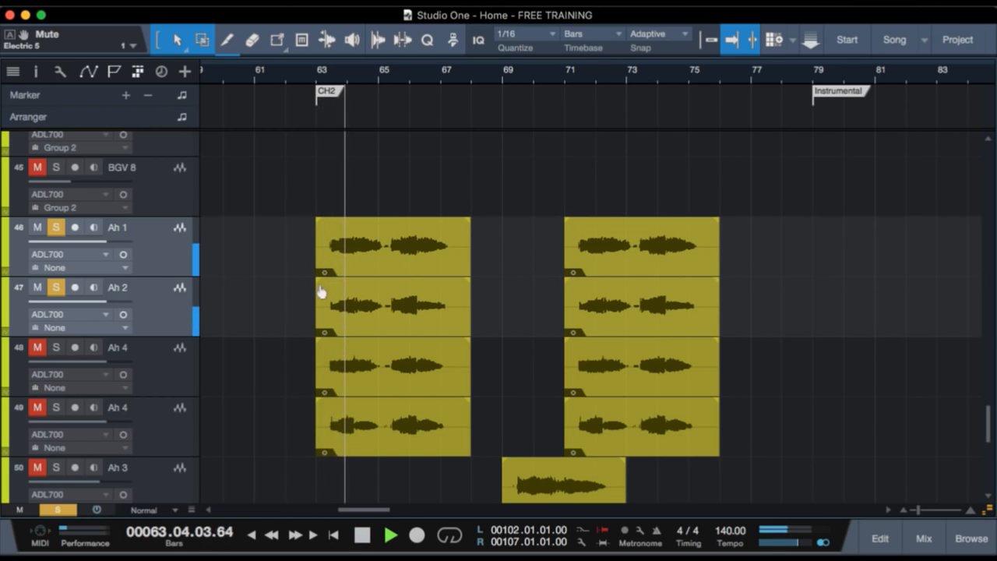
pyautogui.press('space')
pyautogui.click(149, 367)
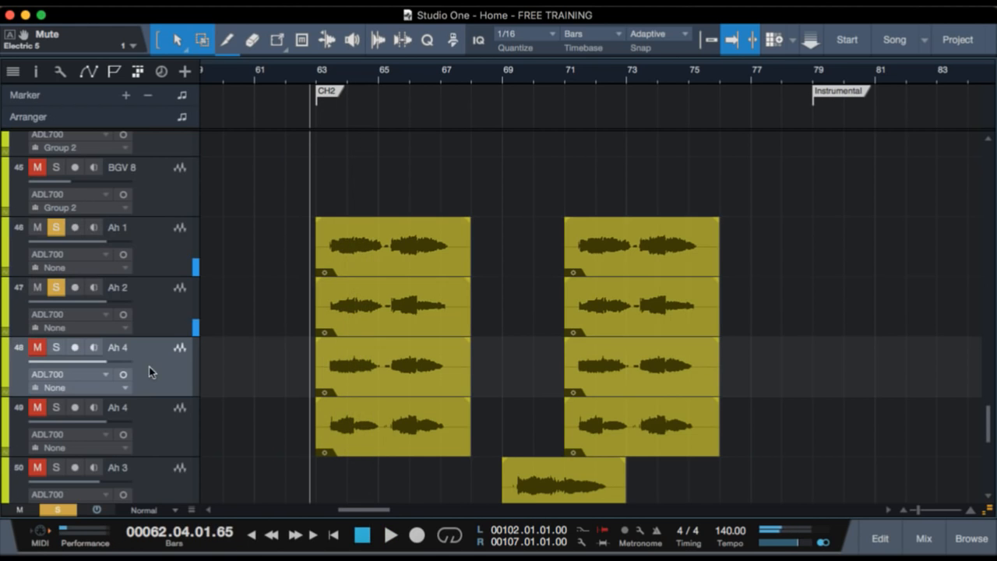
pyautogui.keyDown('shift'); pyautogui.click(155, 428); pyautogui.keyUp('shift')
pyautogui.press('s')
pyautogui.press('space')
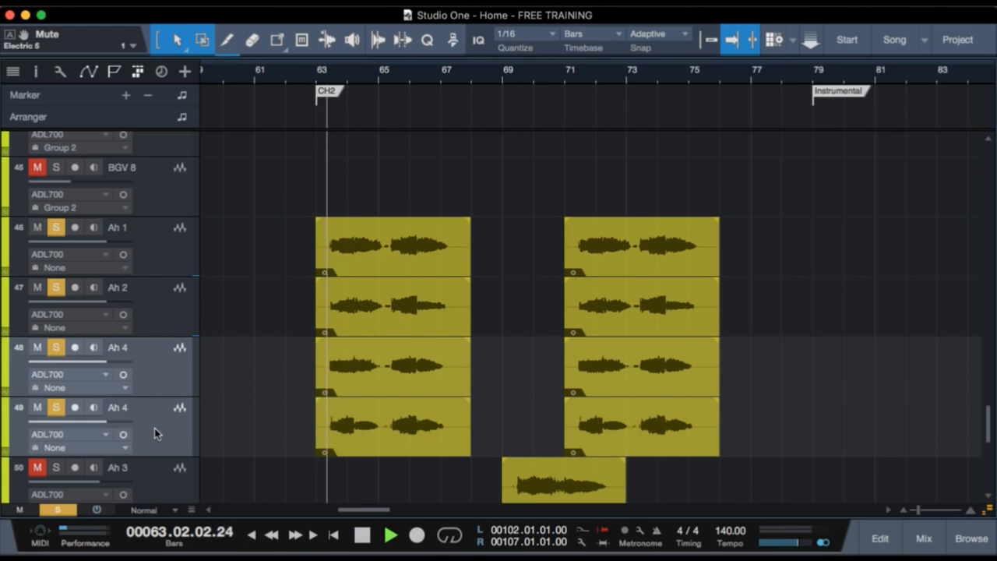
pyautogui.press('space')
pyautogui.hotkey('shift', 's')
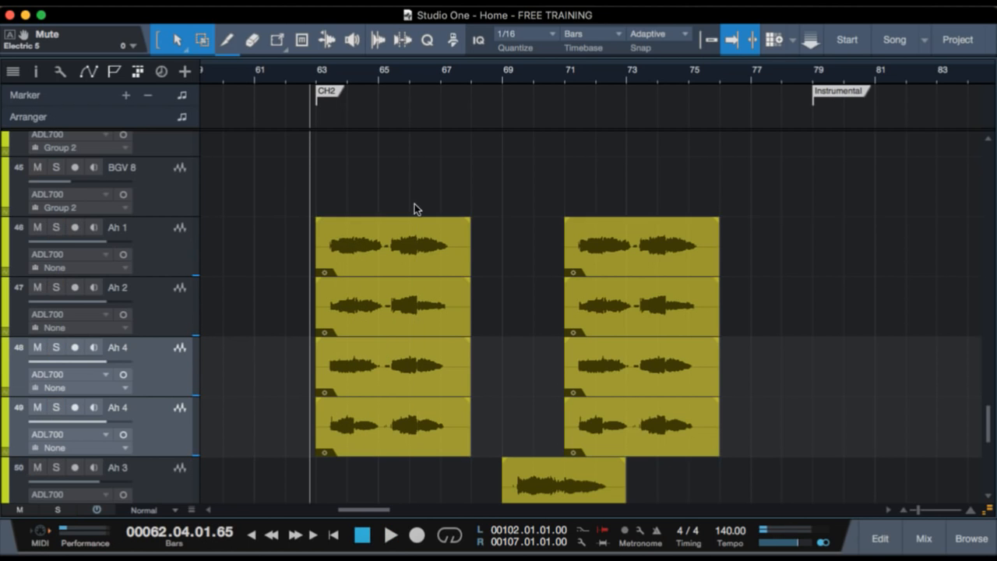
# Look over the Ah 3 and Ah 5 vocal clips and reduce the tracks to Small height.
pyautogui.scroll(-4, 305, 246)
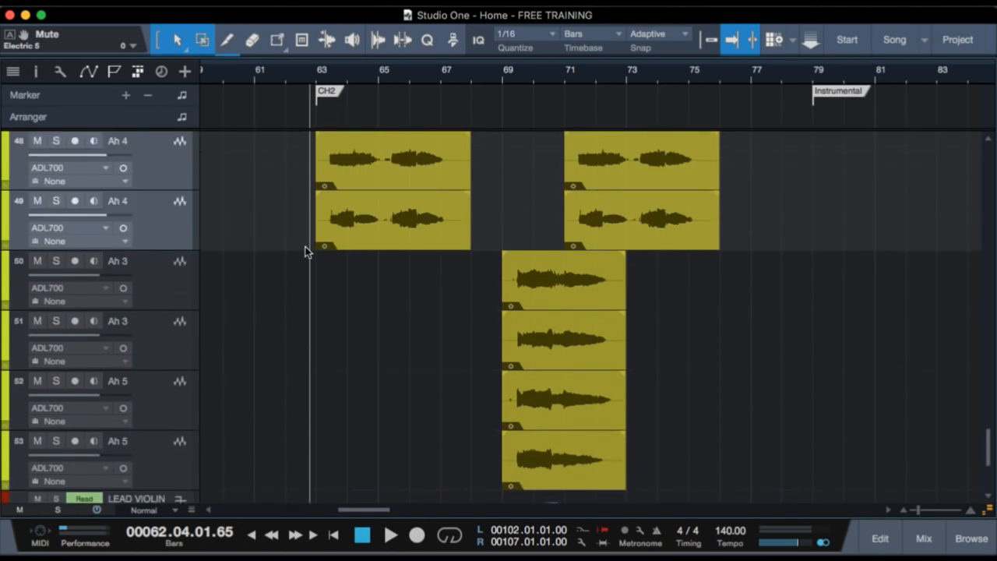
pyautogui.scroll(3, 306, 247)
pyautogui.scroll(-1, 305, 246)
pyautogui.scroll(-3, 306, 246)
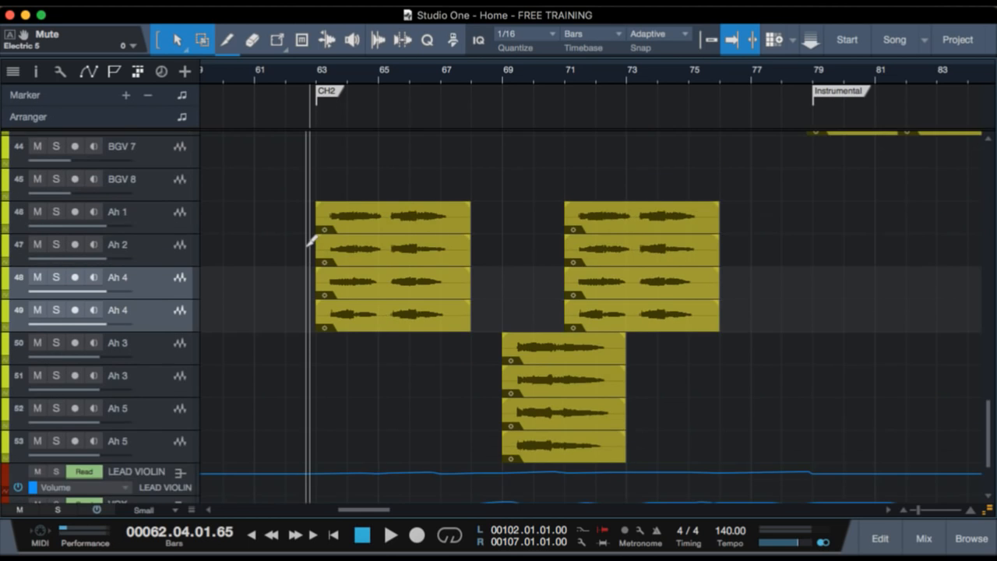
pyautogui.scroll(10, 305, 246)
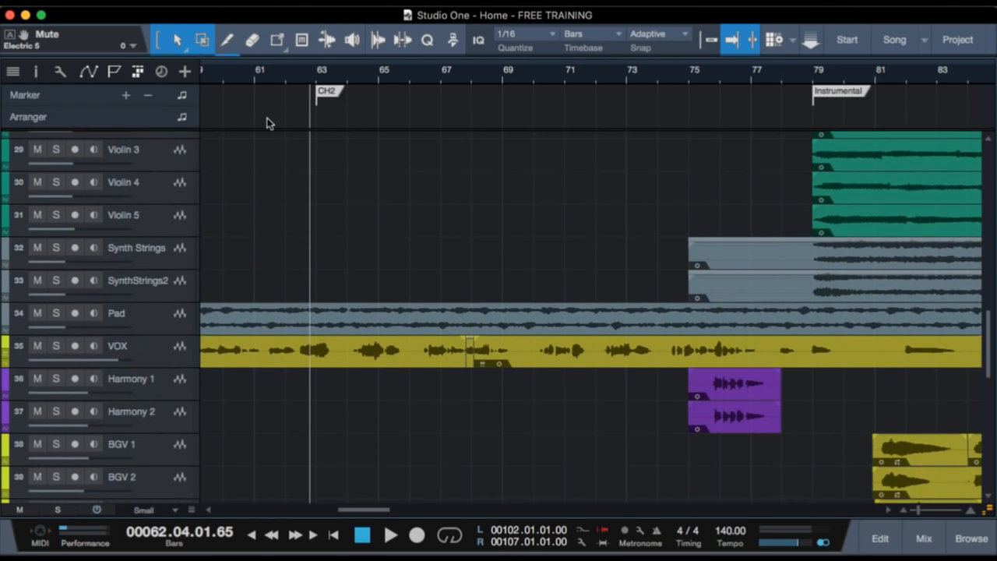
# Play the full mix from just before the CH1 marker into chorus 1 for comparison.
pyautogui.hscroll(-10, 269, 122)
pyautogui.hscroll(-5, 307, 138)
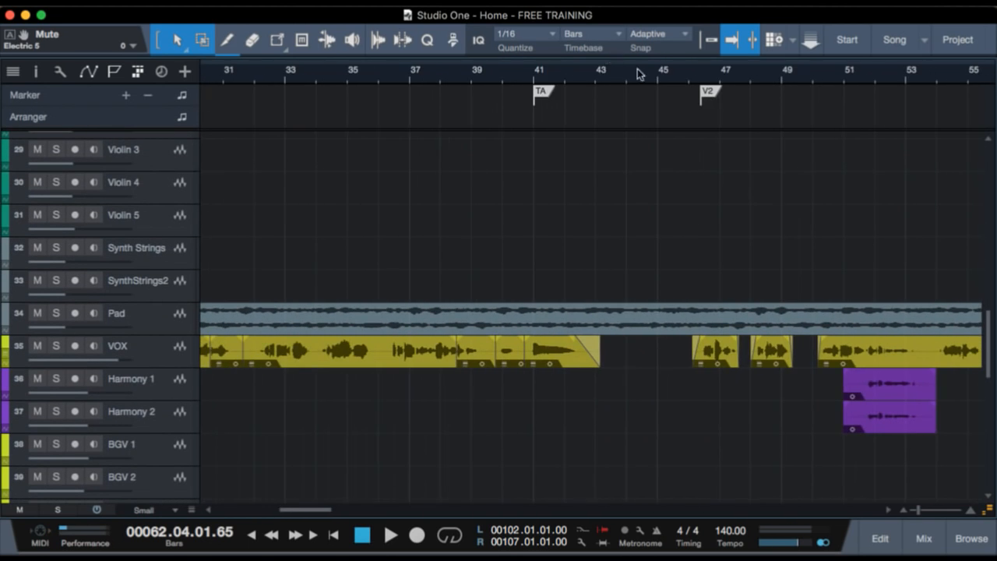
pyautogui.moveTo(607, 70); pyautogui.dragTo(581, 46)
pyautogui.click(401, 77)
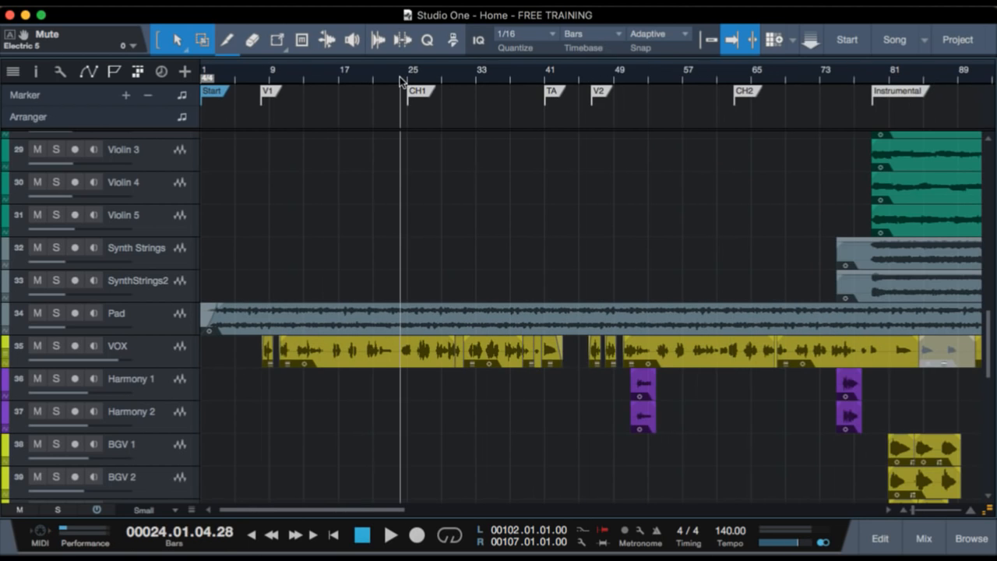
pyautogui.moveTo(408, 74); pyautogui.dragTo(402, 90)
pyautogui.press('space')
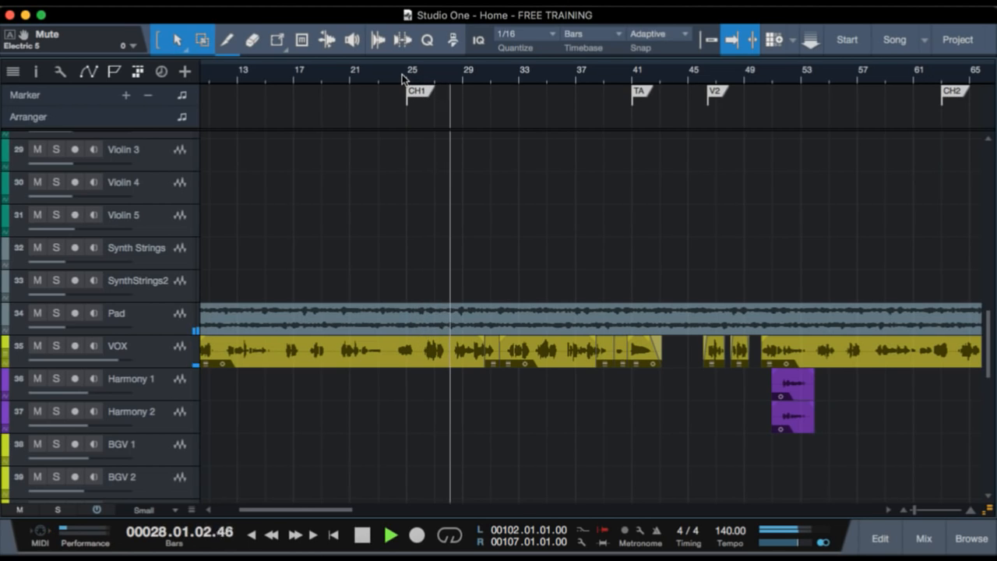
pyautogui.hscroll(3, 774, 216)
pyautogui.press('space')
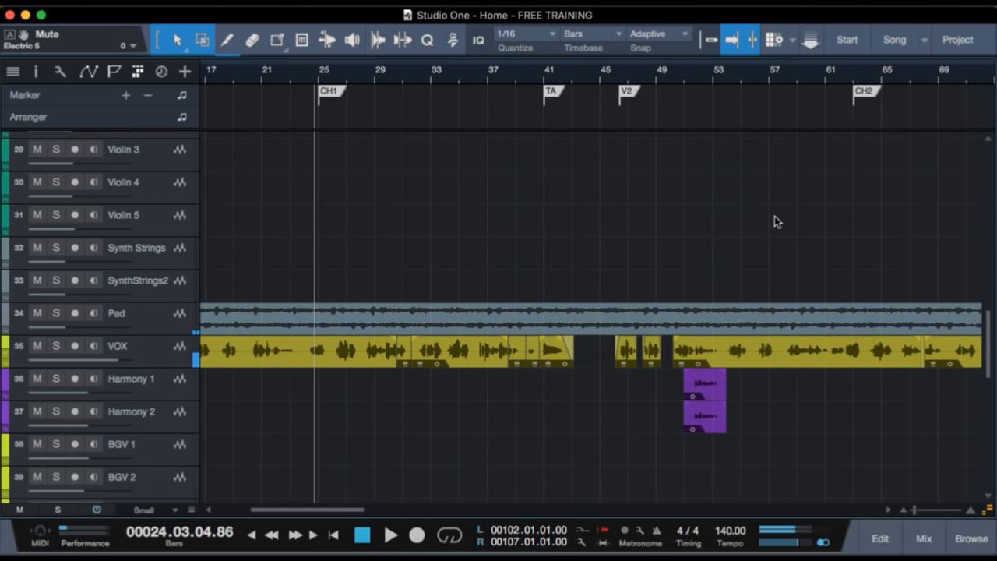
# Play the full mix from just before the CH2 marker until the Ah 3 clips at bar 69, following the vocal tracks.
pyautogui.click(853, 72)
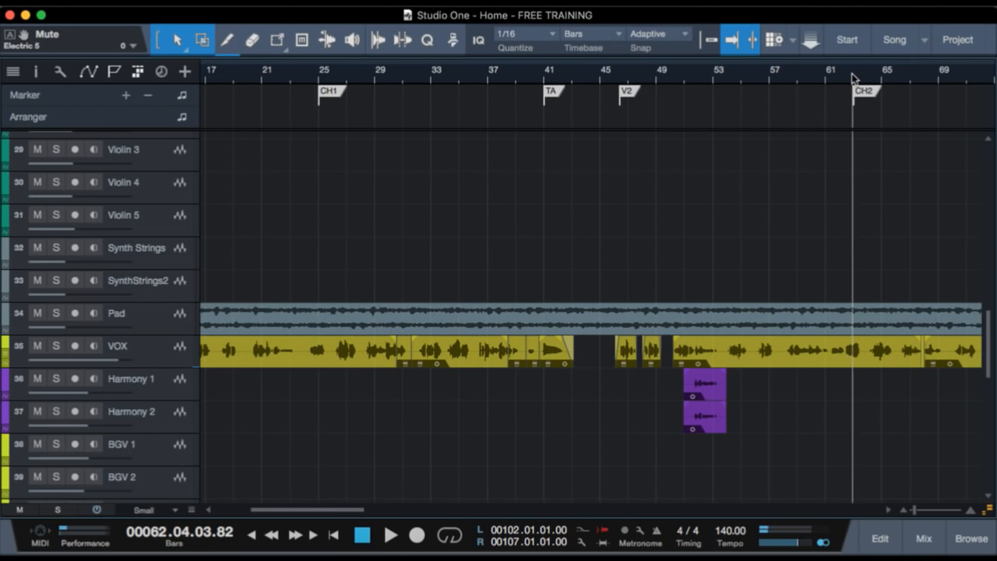
pyautogui.click(842, 82)
pyautogui.click(848, 76)
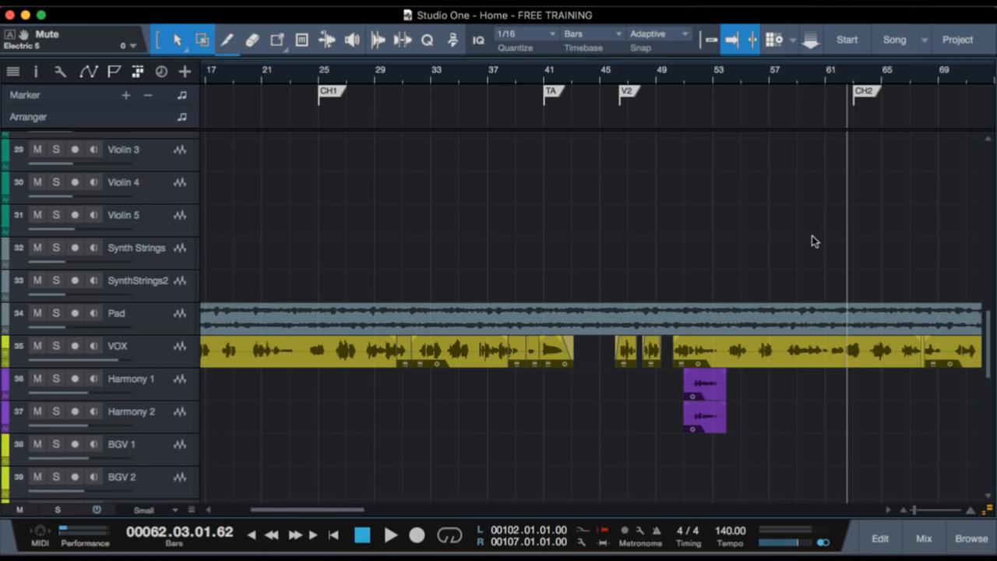
pyautogui.hscroll(5, 813, 232)
pyautogui.press('space')
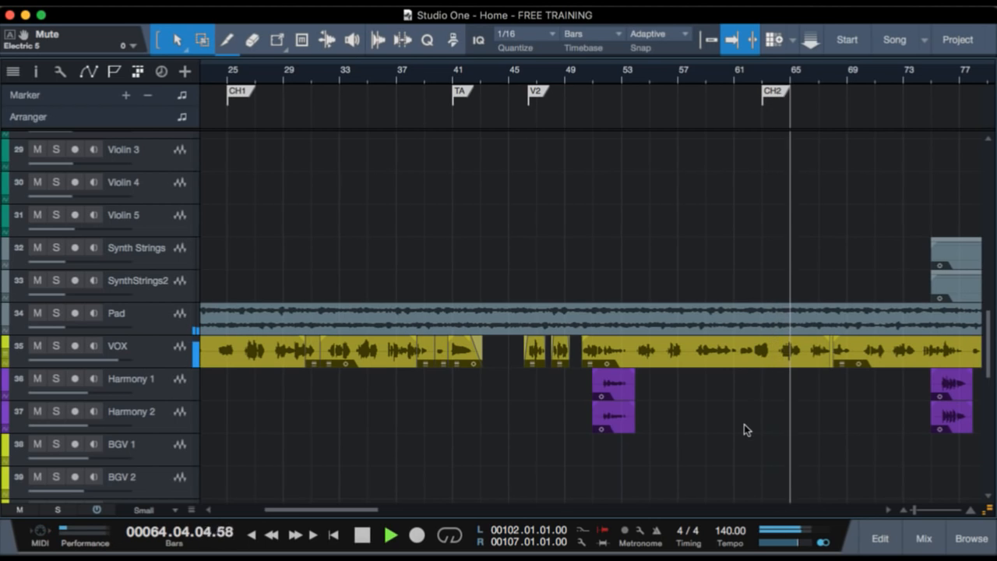
pyautogui.hscroll(8, 745, 424)
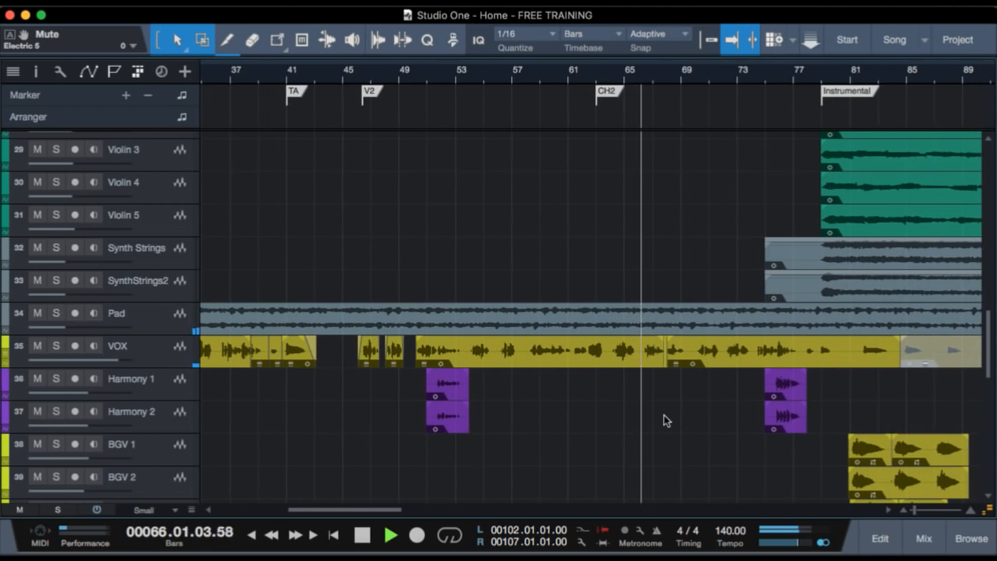
pyautogui.scroll(-5, 664, 415)
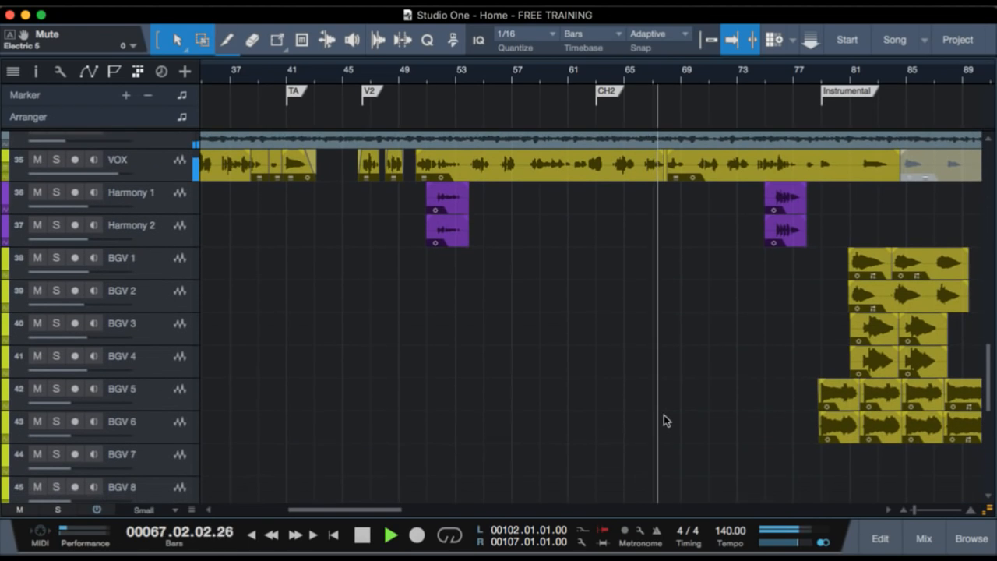
pyautogui.scroll(3, 664, 415)
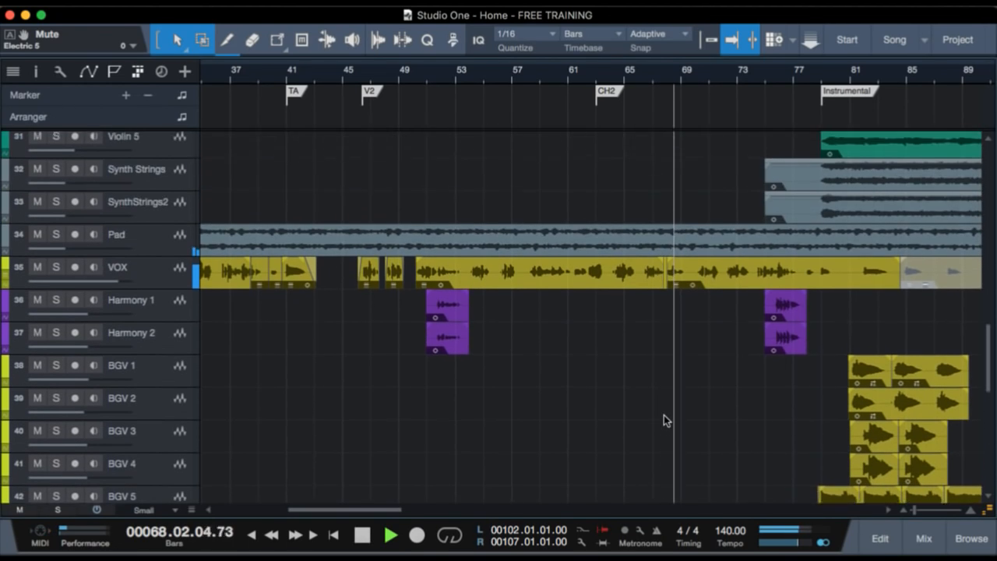
pyautogui.scroll(-8, 664, 415)
pyautogui.scroll(-1, 664, 415)
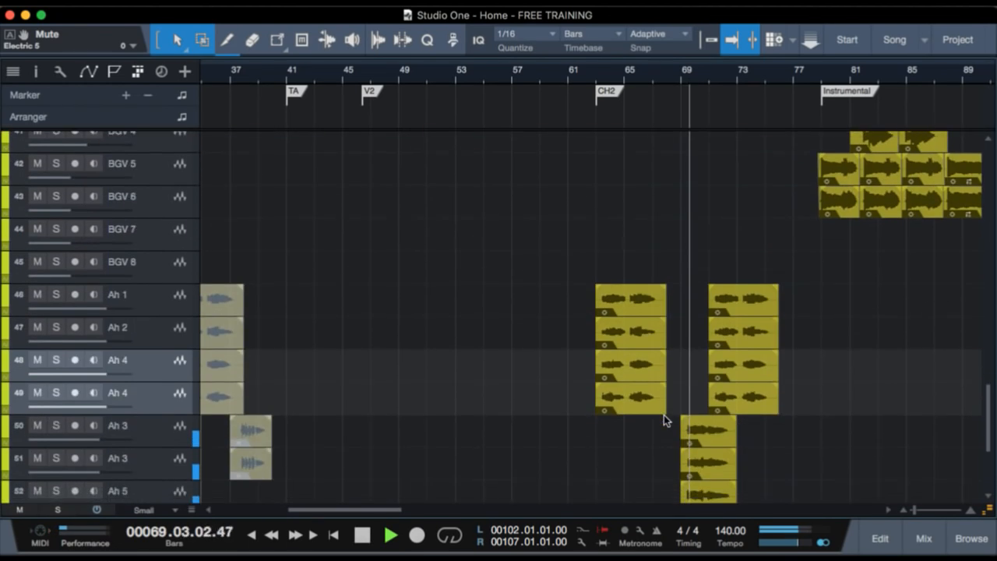
pyautogui.press('space')
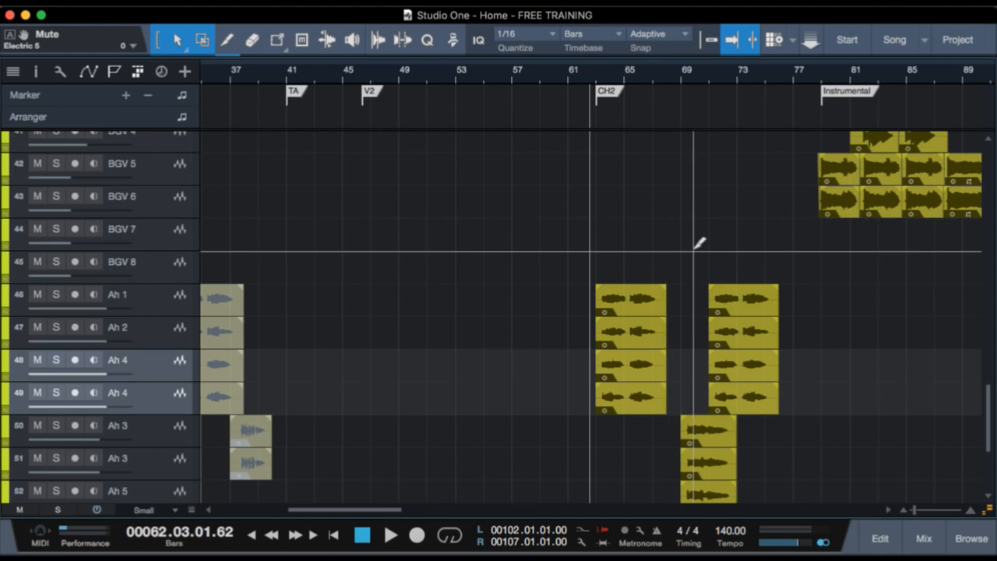
# Show the tracks at Overview height and solo the four vocal tracks from the first Ah 3 through the second Ah 5.
pyautogui.scroll(-2, 694, 250)
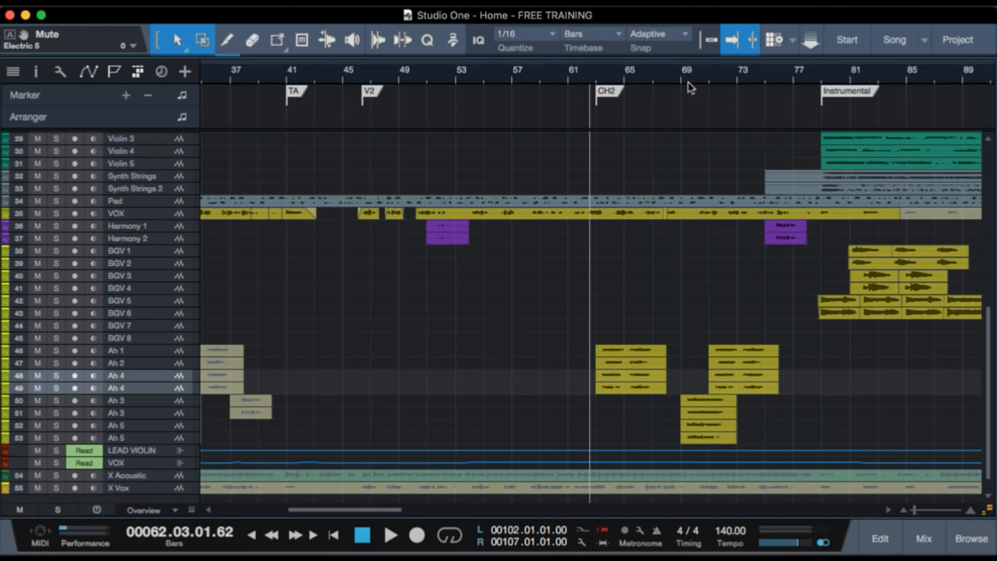
pyautogui.moveTo(688, 75); pyautogui.dragTo(682, 114)
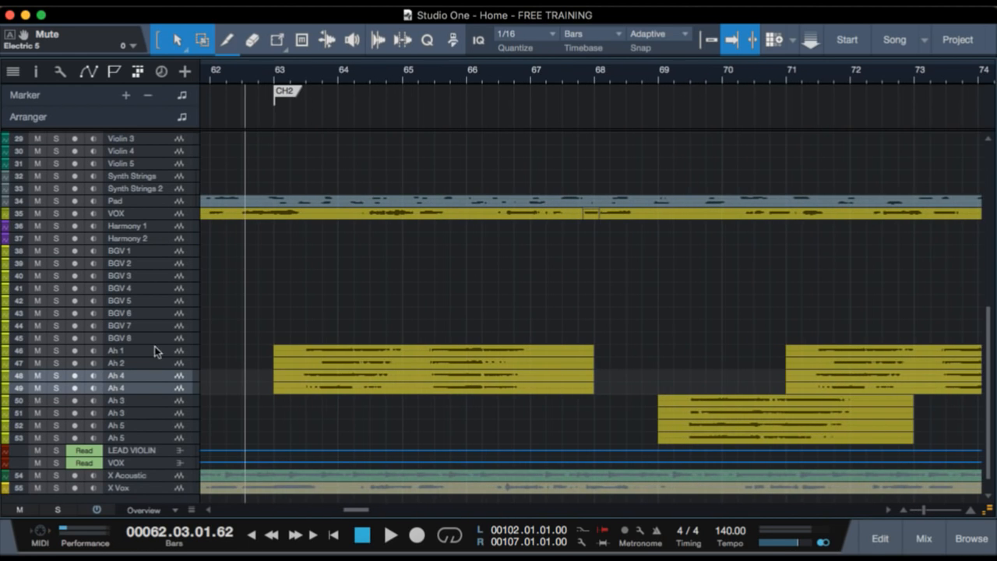
pyautogui.click(176, 403)
pyautogui.keyDown('shift'); pyautogui.click(177, 438); pyautogui.keyUp('shift')
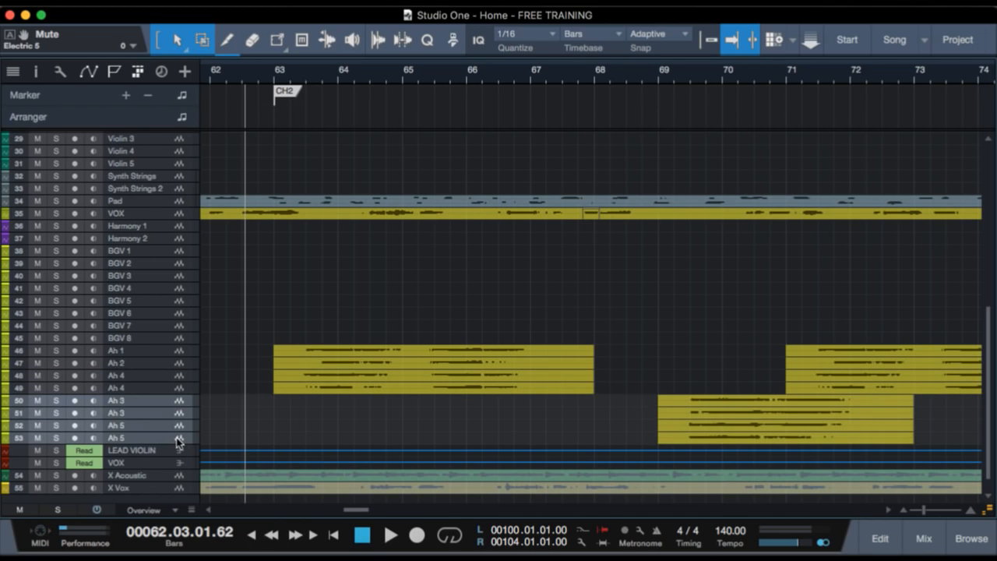
pyautogui.press('s')
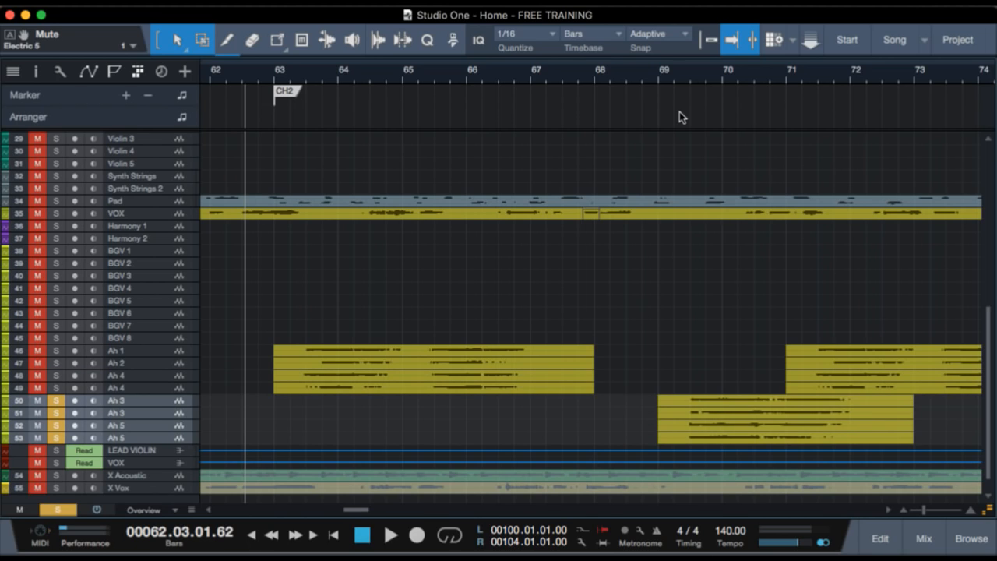
# Play the soloed Ah 3 and Ah 5 phrase that begins at bar 69, and clear the solo.
pyautogui.moveTo(688, 74); pyautogui.dragTo(680, 91)
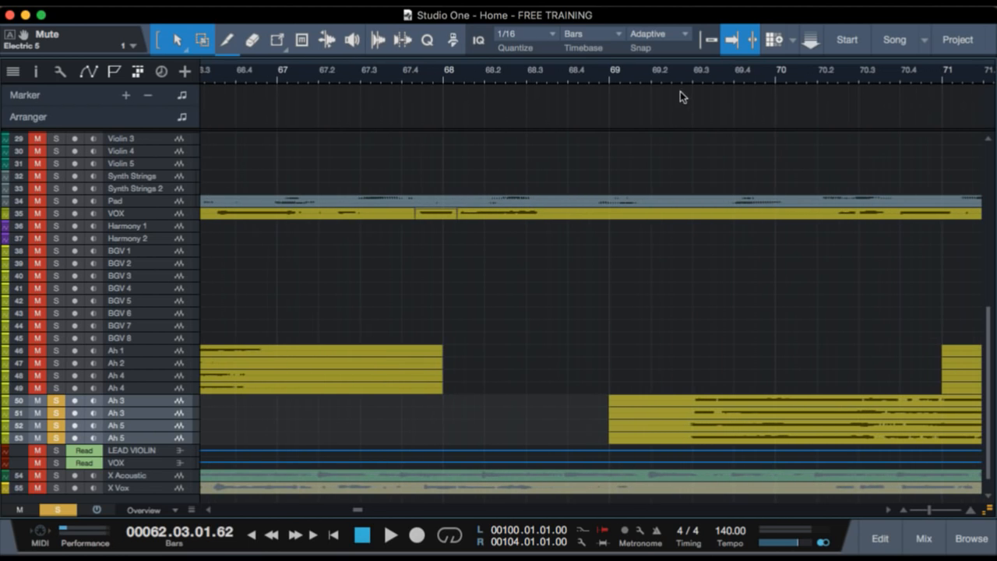
pyautogui.press('space')
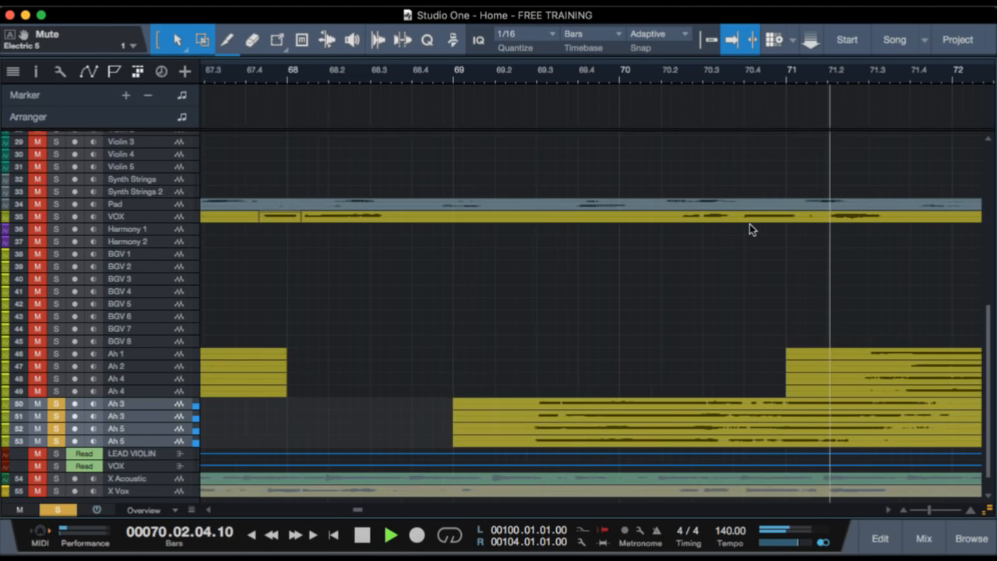
pyautogui.press('s')
pyautogui.press('space')
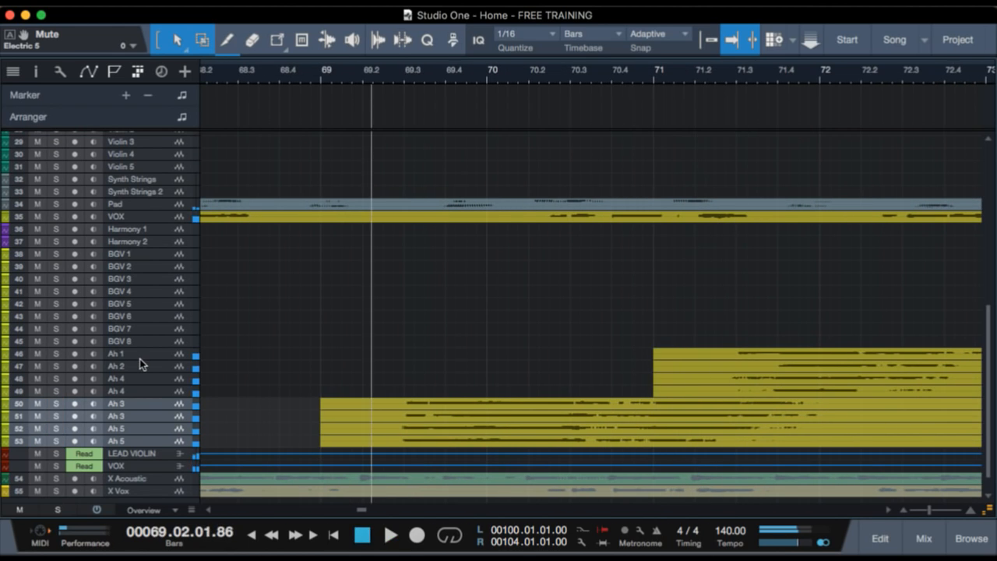
# Examine the full chorus 2 arrangement from about bar 66 to the Instrumental marker, from the drums down to the background vocals.
pyautogui.click(150, 352)
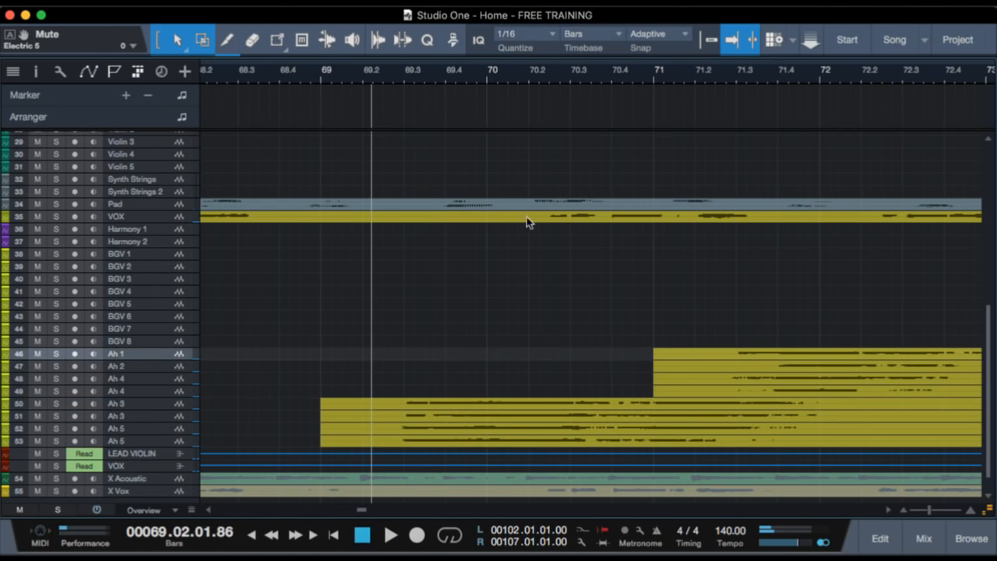
pyautogui.moveTo(418, 66); pyautogui.dragTo(417, 40)
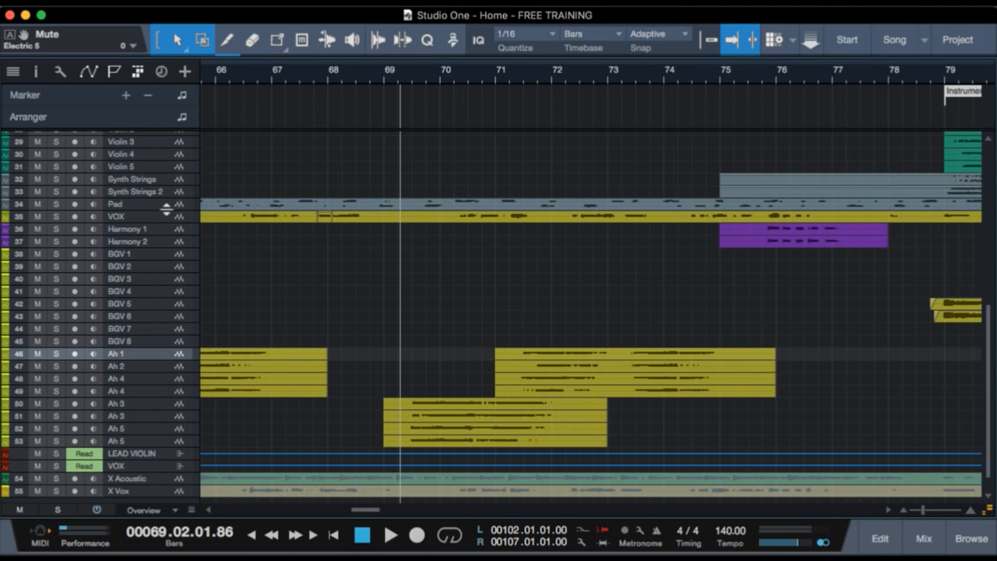
pyautogui.scroll(5, 281, 317)
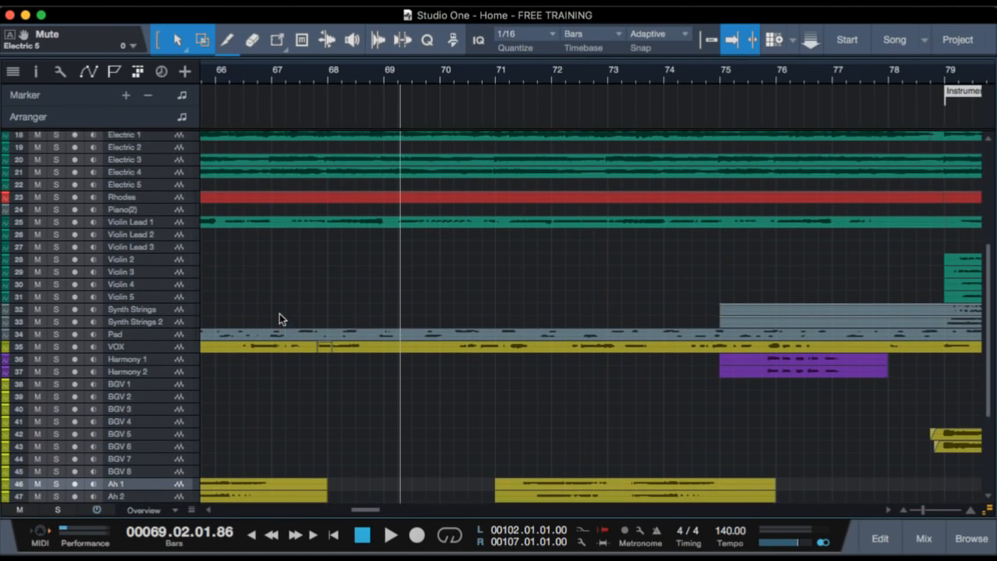
pyautogui.scroll(-2, 281, 314)
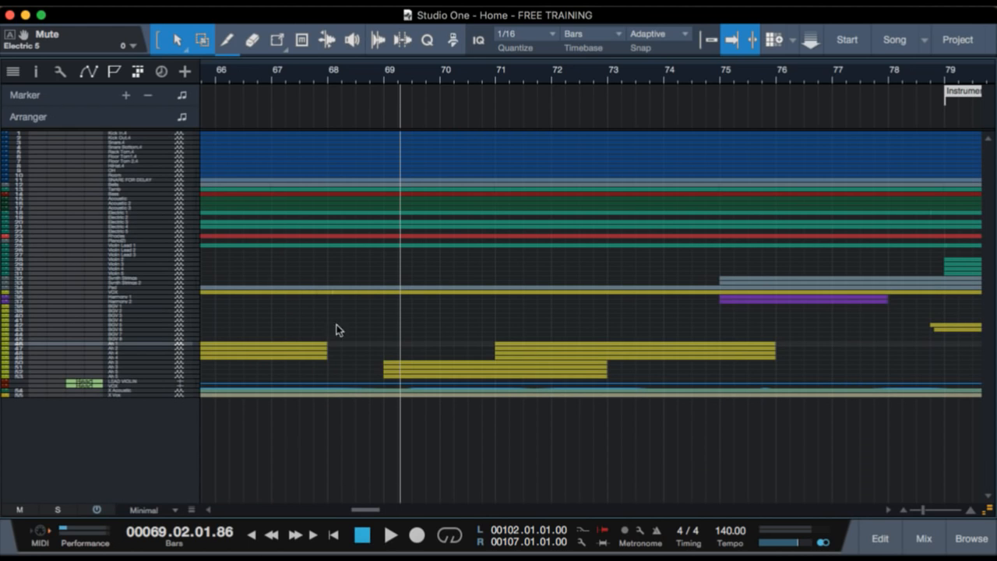
pyautogui.scroll(3, 448, 390)
pyautogui.scroll(1, 448, 395)
pyautogui.scroll(1, 429, 357)
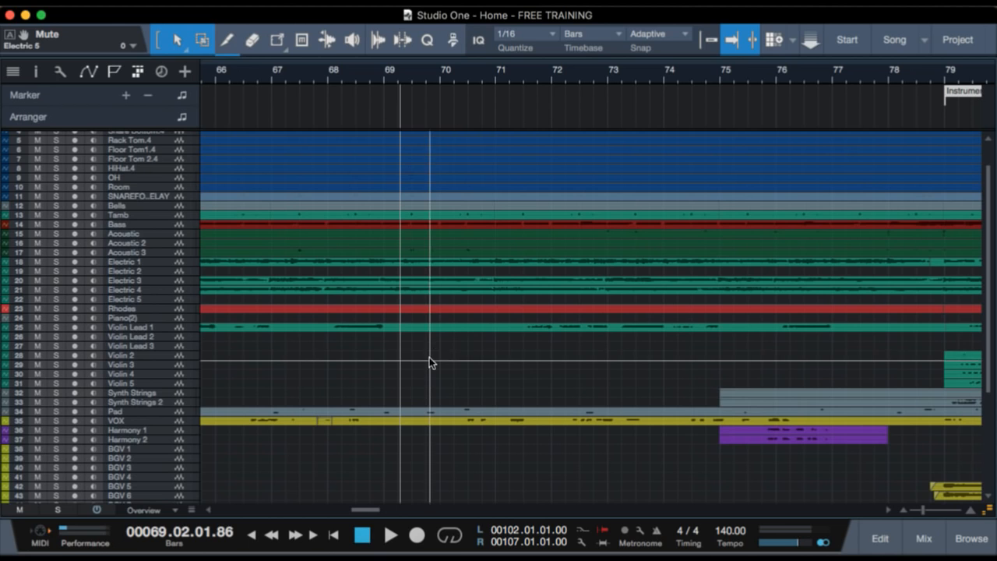
pyautogui.scroll(1, 435, 352)
pyautogui.scroll(2, 430, 357)
pyautogui.scroll(-3, 430, 358)
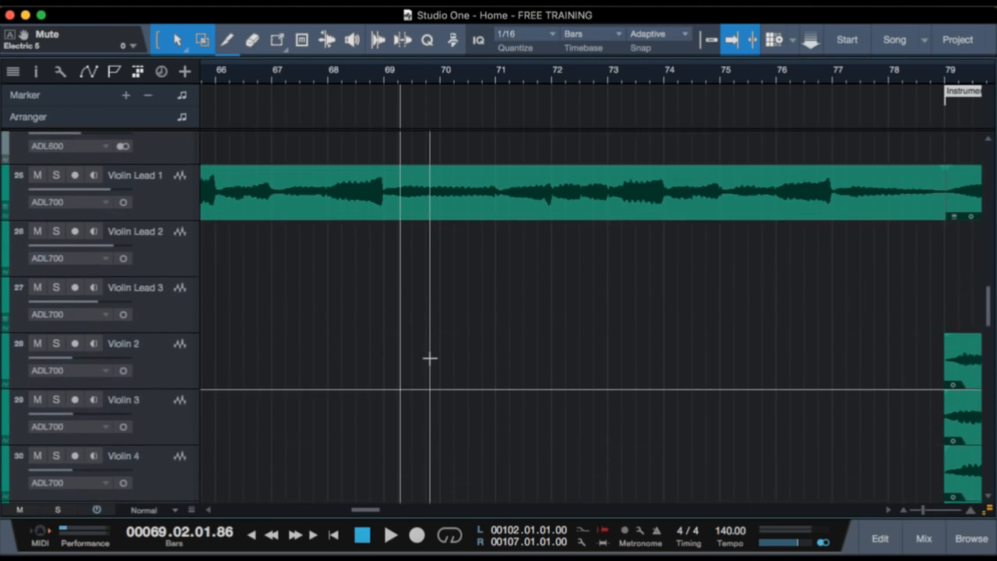
pyautogui.scroll(5, 429, 358)
pyautogui.scroll(-1, 442, 334)
pyautogui.scroll(-2, 443, 332)
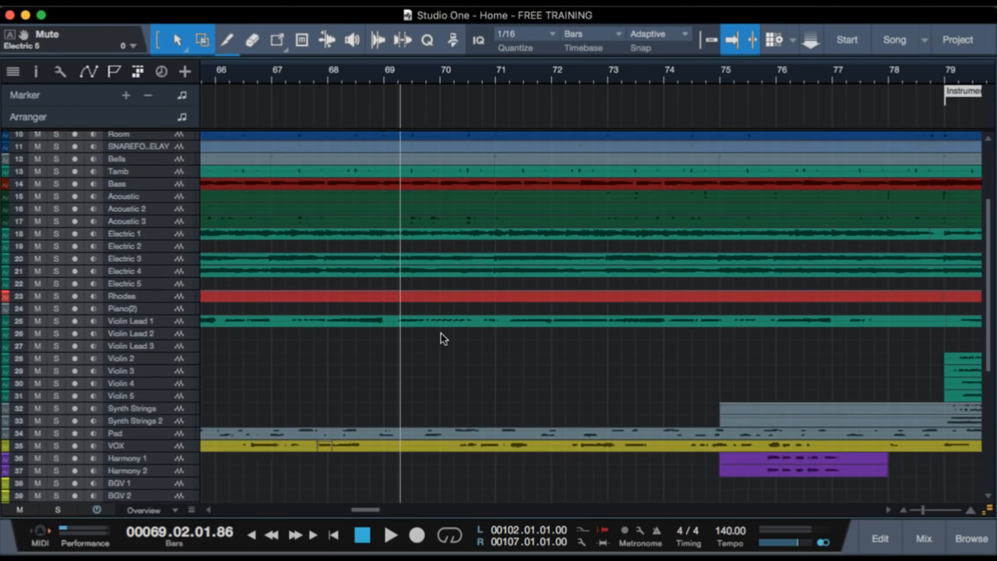
# Play the full mix from about bar 68 in chorus 2, following the tracks down to the Ah vocals.
pyautogui.hscroll(-4, 411, 333)
pyautogui.hscroll(-1, 410, 333)
pyautogui.click(630, 72)
pyautogui.click(589, 72)
pyautogui.press('space')
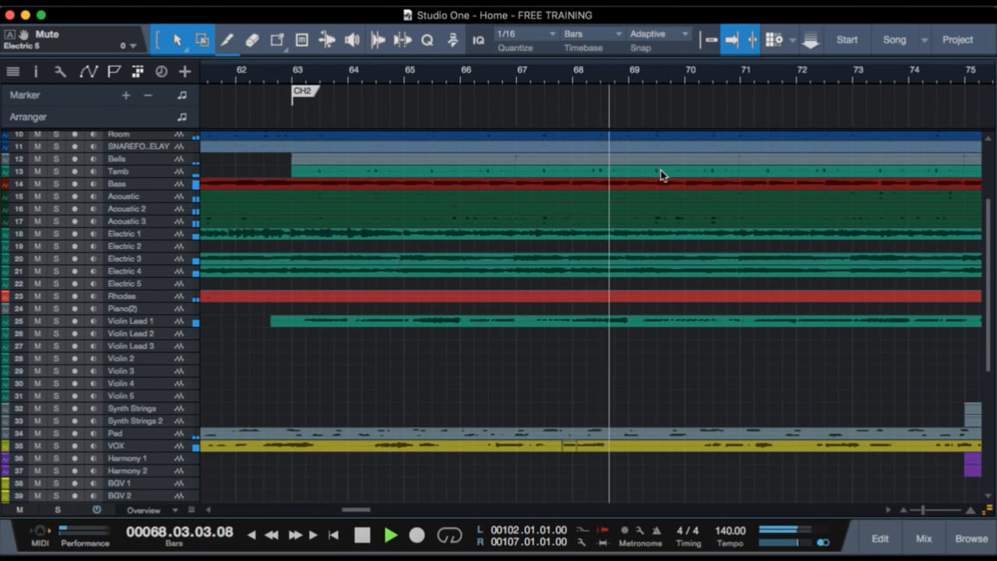
pyautogui.scroll(-2, 628, 468)
pyautogui.hscroll(2, 627, 468)
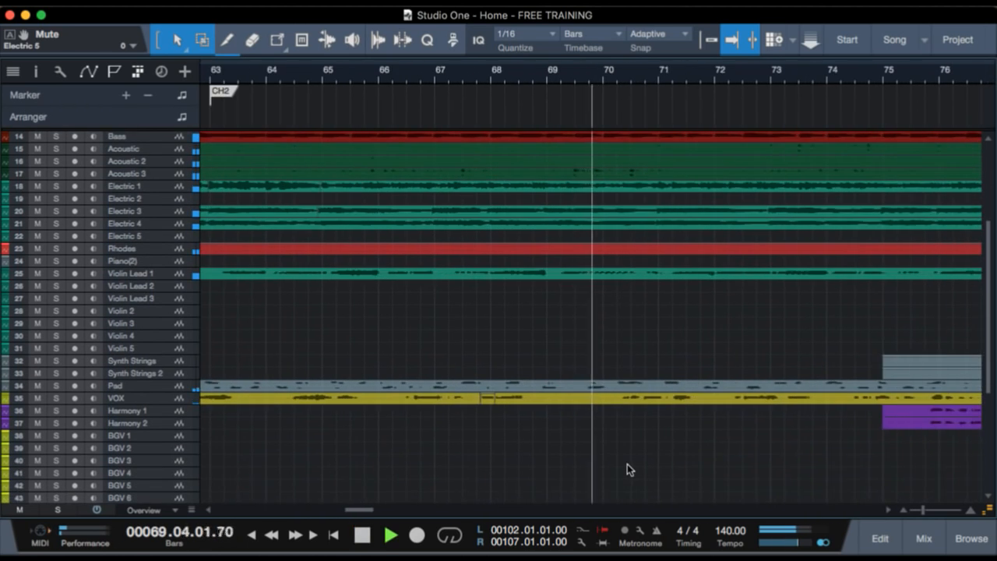
pyautogui.scroll(-3, 628, 475)
pyautogui.scroll(-1, 629, 476)
pyautogui.scroll(-5, 713, 453)
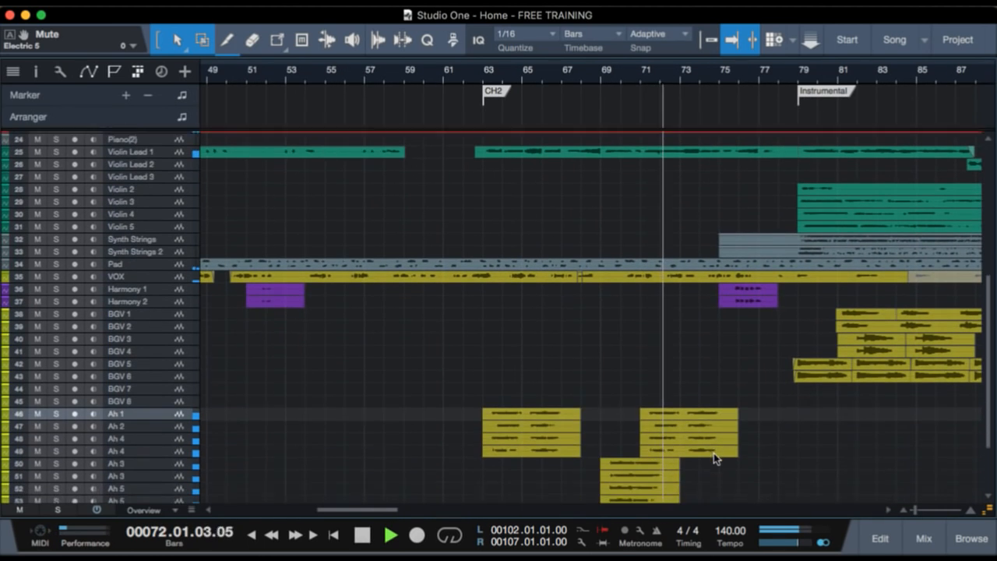
# Keep the full mix playing past the Instrumental marker, looking over the tracks from the drums to the harmonies, and stop playback.
pyautogui.hscroll(3, 776, 470)
pyautogui.scroll(5, 689, 419)
pyautogui.scroll(2, 686, 323)
pyautogui.scroll(5, 683, 341)
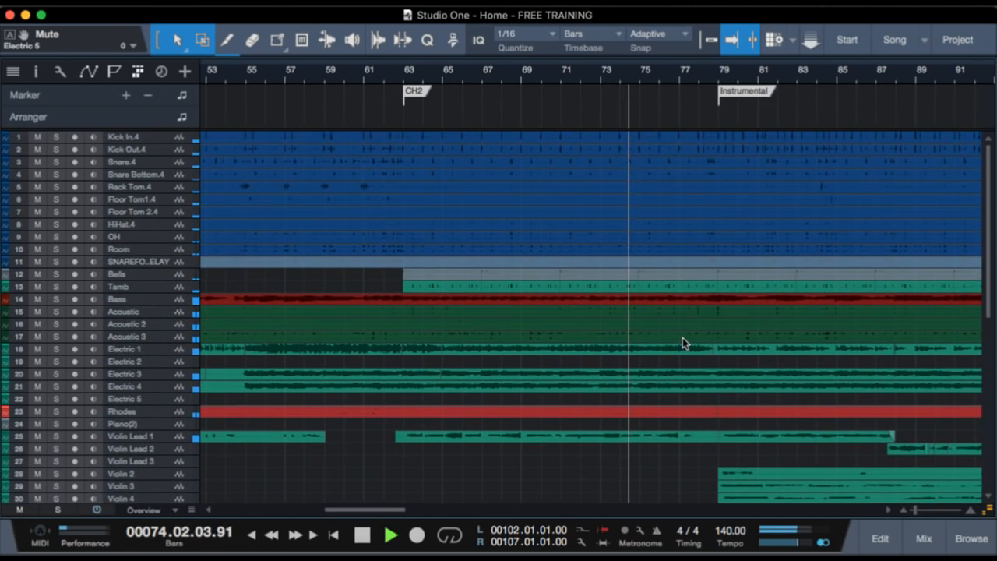
pyautogui.hscroll(5, 692, 355)
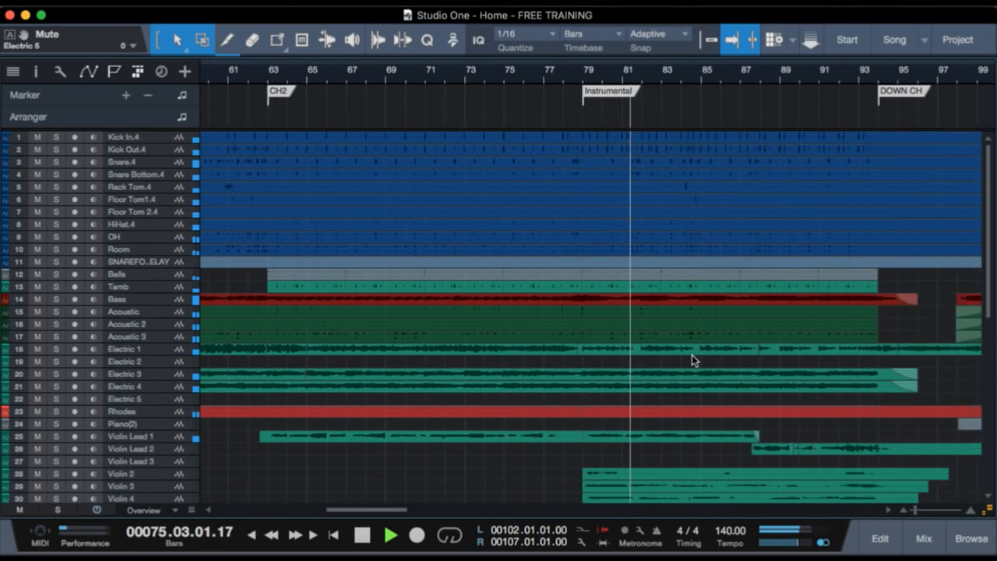
pyautogui.hscroll(8, 692, 354)
pyautogui.scroll(-3, 654, 331)
pyautogui.scroll(-1, 654, 331)
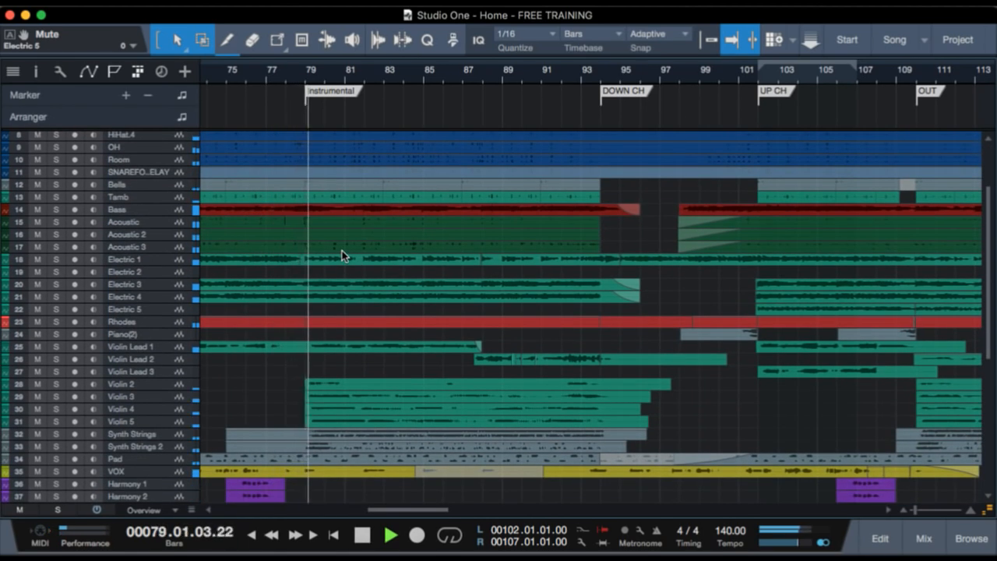
pyautogui.scroll(-1, 342, 250)
pyautogui.press('space')
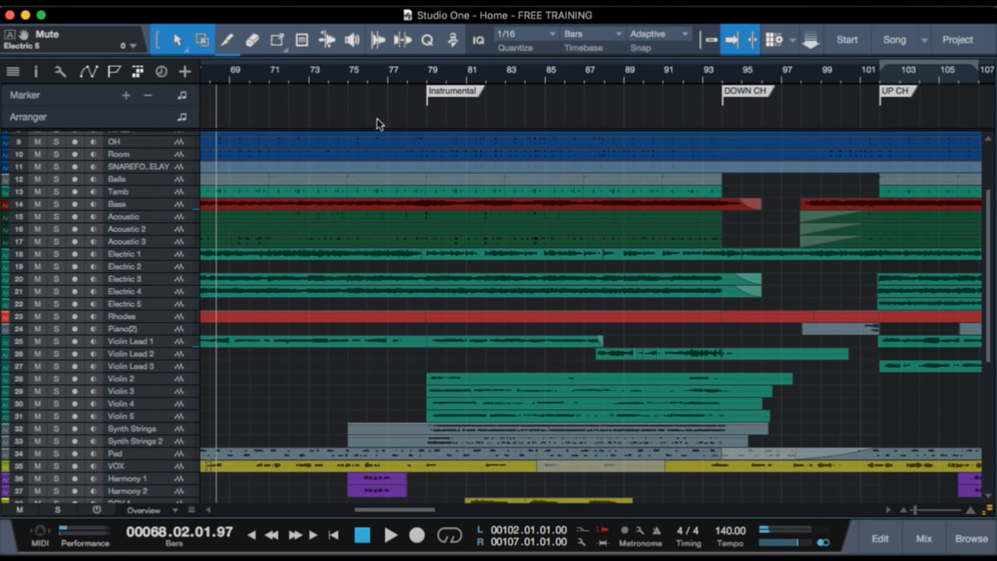
# Place the playback position just before the Instrumental marker and enlarge the tracks to Normal height.
pyautogui.click(426, 79)
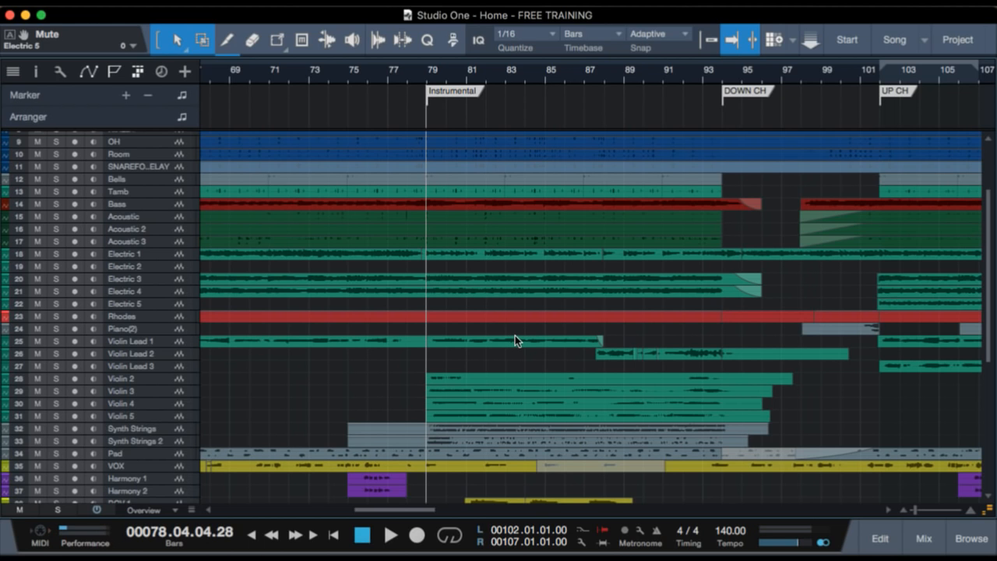
pyautogui.scroll(2, 515, 340)
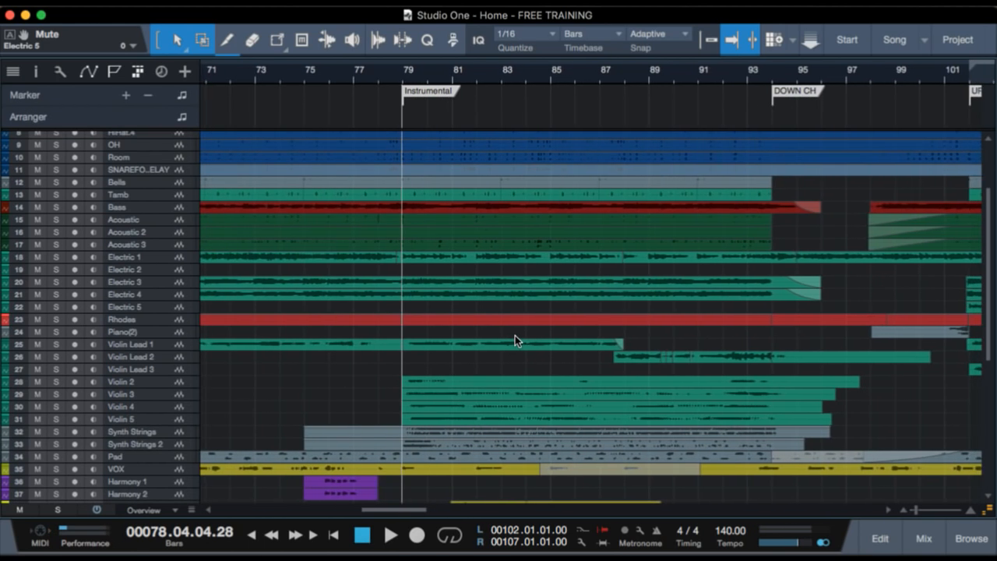
pyautogui.scroll(3, 515, 335)
pyautogui.scroll(-2, 515, 335)
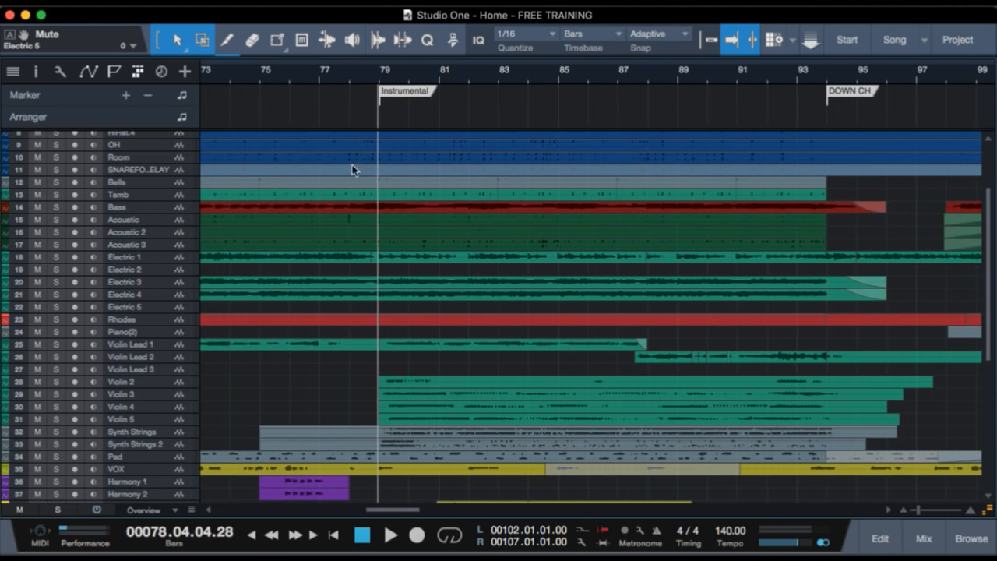
pyautogui.scroll(3, 410, 290)
pyautogui.scroll(-6, 406, 316)
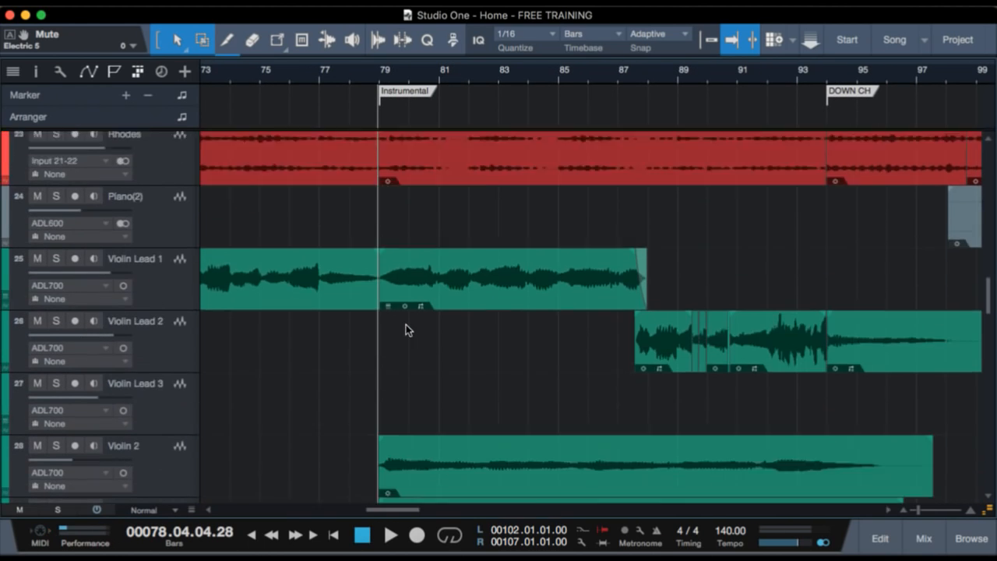
# Examine the violin, synth string and background vocal parts of the Instrumental section, with the tracks reduced to Tiny height.
pyautogui.scroll(-3, 406, 326)
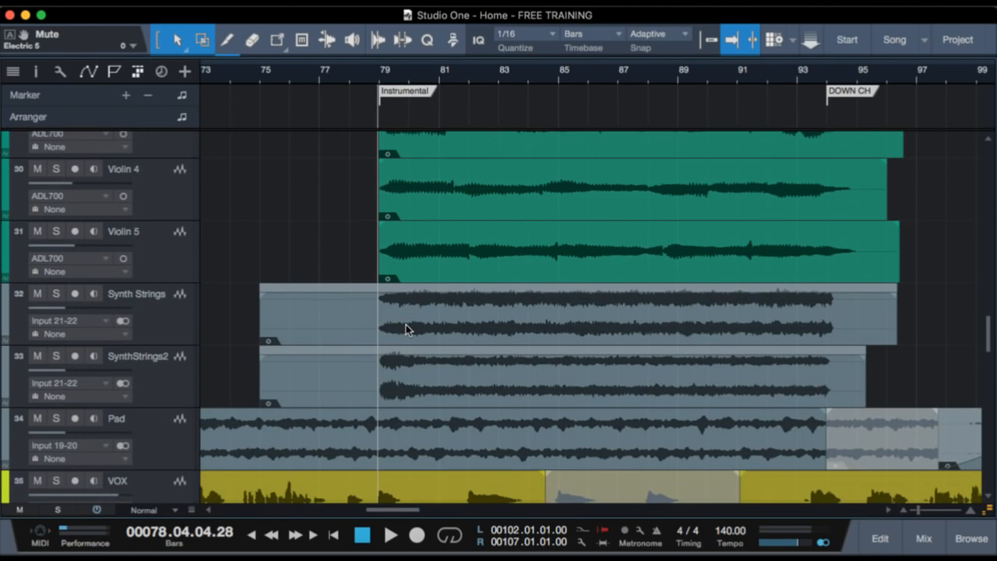
pyautogui.scroll(2, 406, 324)
pyautogui.scroll(1, 422, 275)
pyautogui.scroll(-3, 421, 278)
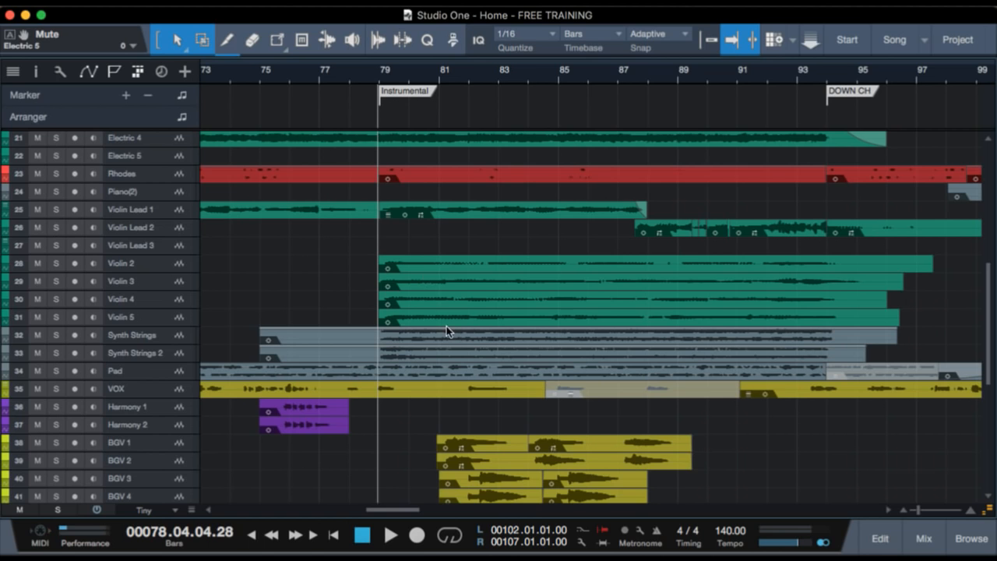
pyautogui.scroll(-3, 446, 330)
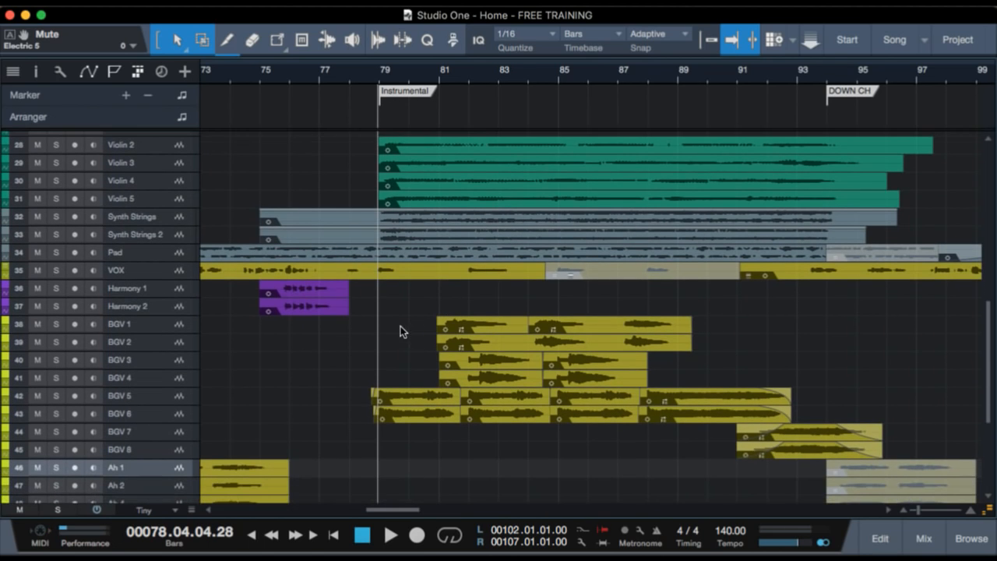
pyautogui.scroll(2, 398, 327)
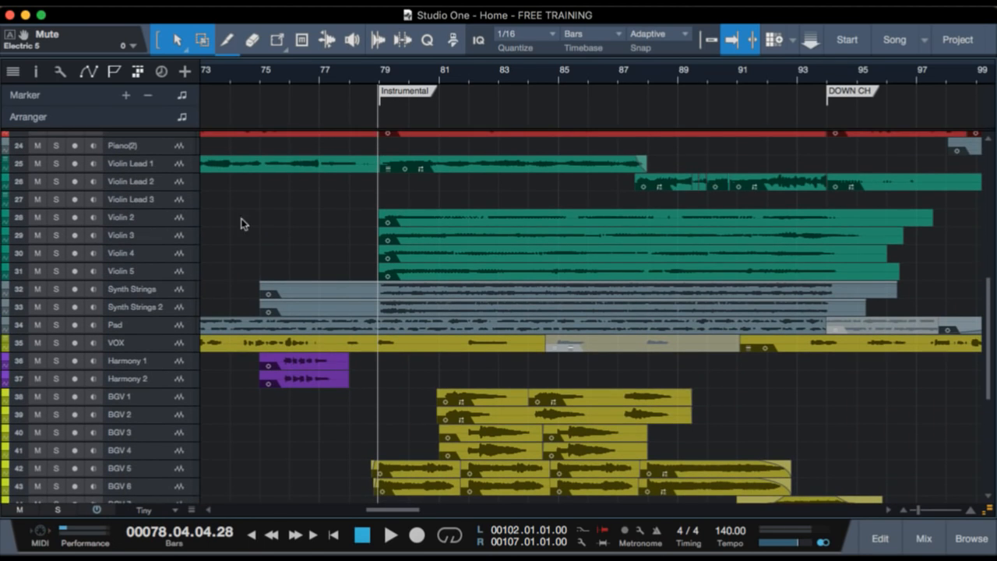
pyautogui.scroll(1, 273, 225)
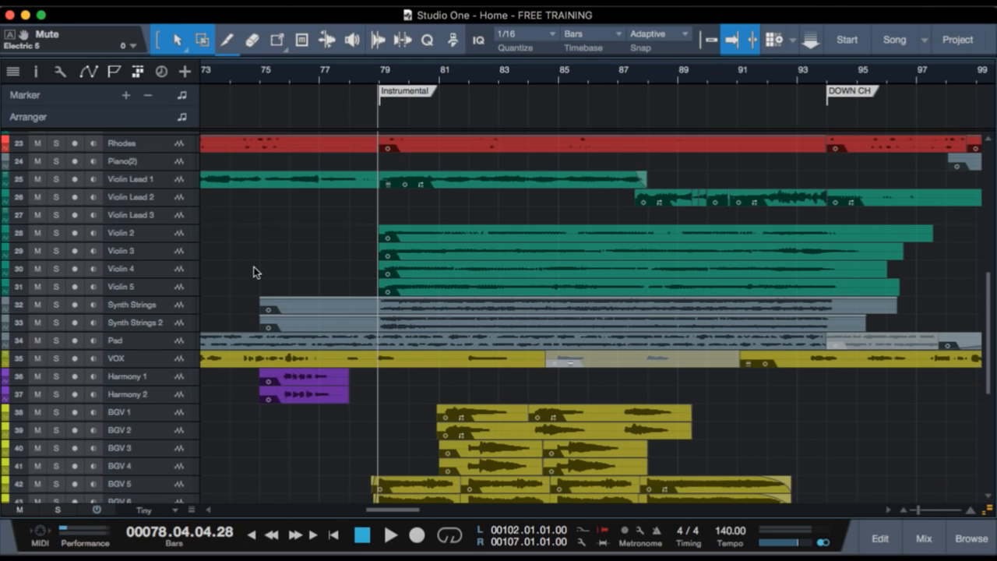
pyautogui.scroll(-2, 257, 274)
pyautogui.scroll(3, 285, 290)
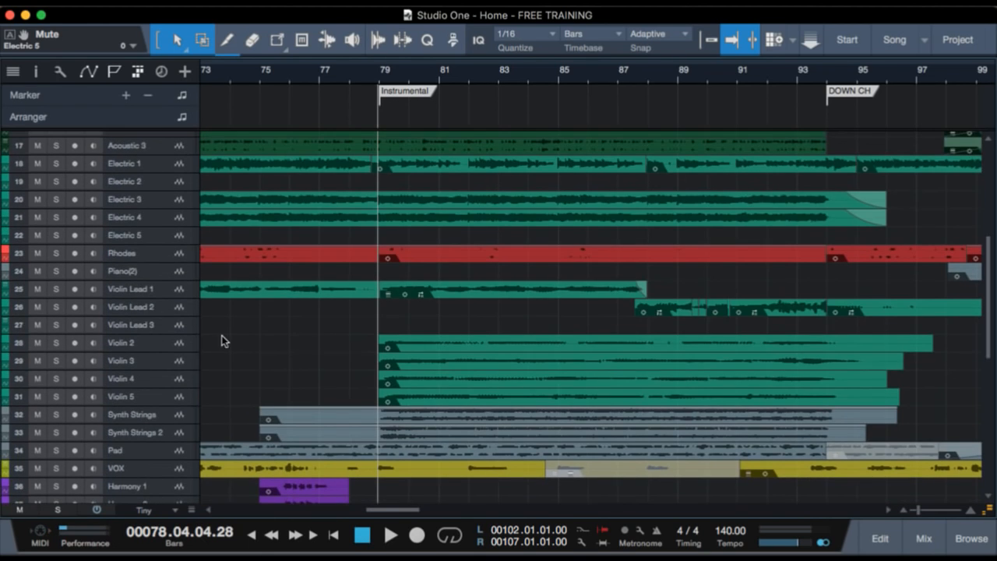
# Show the tracks at Medium height around the Instrumental marker and solo Violin 2 through Violin 5.
pyautogui.click(166, 343)
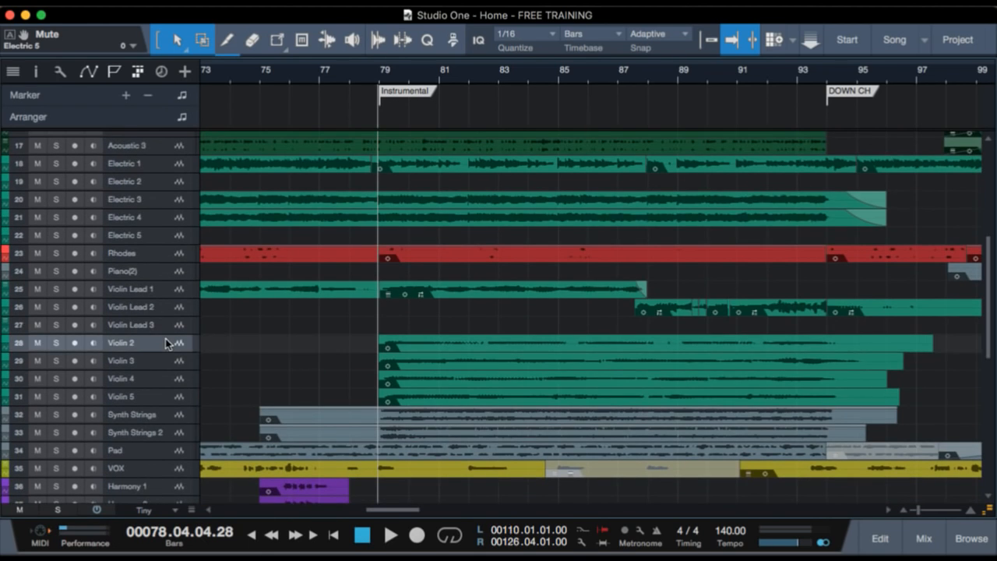
pyautogui.keyDown('shift'); pyautogui.click(177, 397); pyautogui.keyUp('shift')
pyautogui.moveTo(375, 91); pyautogui.dragTo(375, 113)
pyautogui.scroll(5, 408, 404)
pyautogui.hscroll(2, 409, 404)
pyautogui.hscroll(1, 408, 404)
pyautogui.click(166, 236)
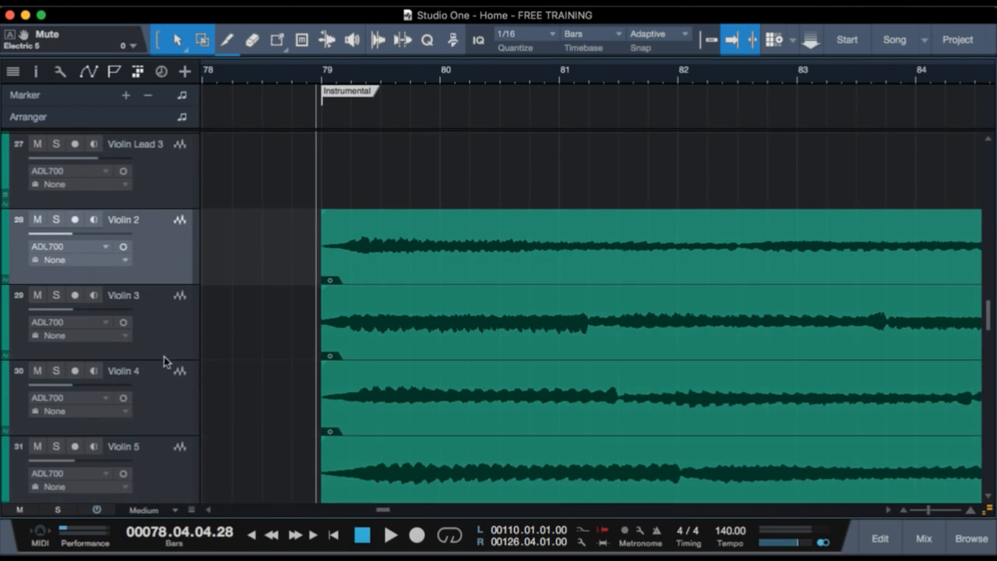
pyautogui.keyDown('shift'); pyautogui.click(148, 485); pyautogui.keyUp('shift')
pyautogui.press('s')
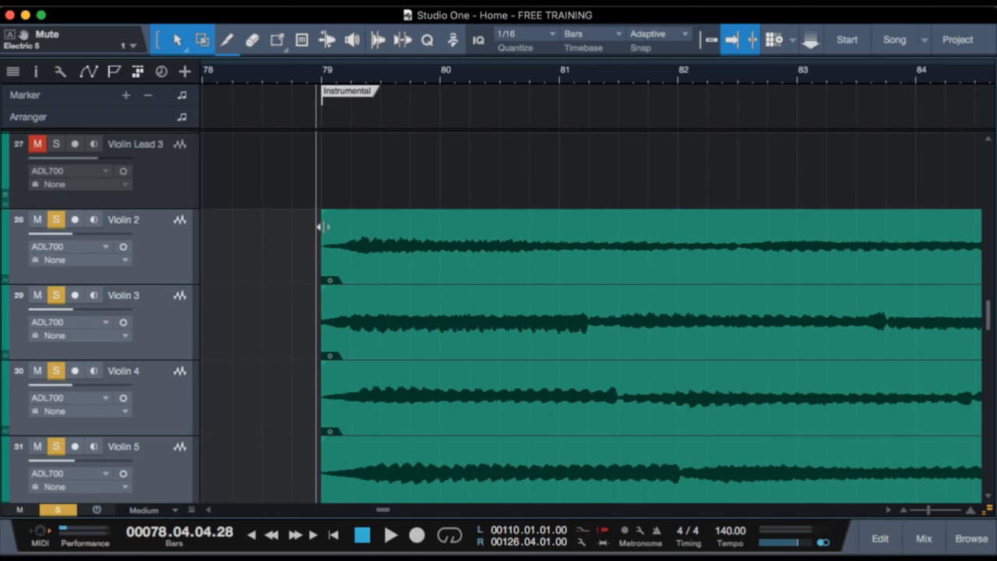
# Show the track inspector and check the panning of Violin 2 and Violin 3.
pyautogui.press('F4')
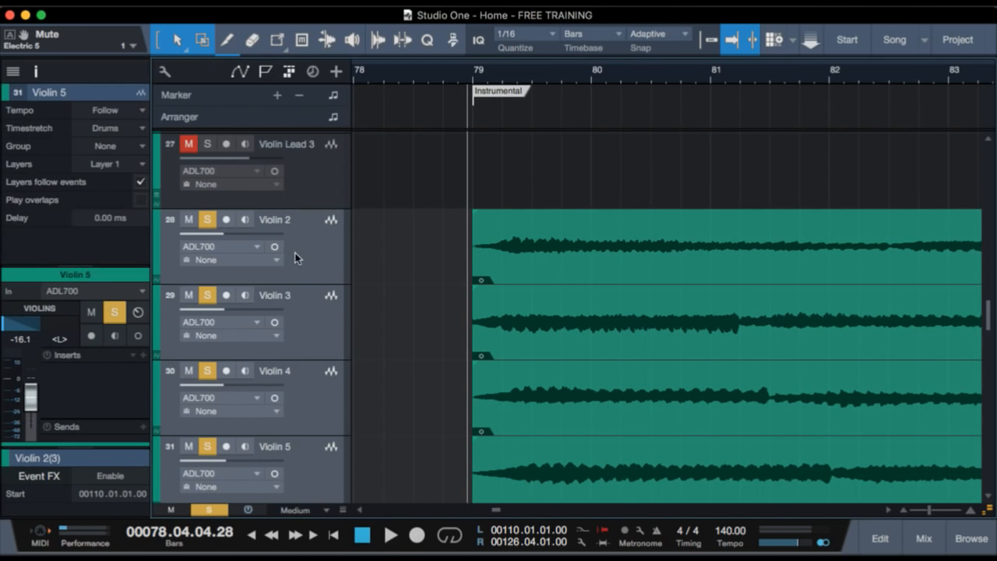
pyautogui.click(311, 256)
pyautogui.click(306, 325)
pyautogui.click(308, 264)
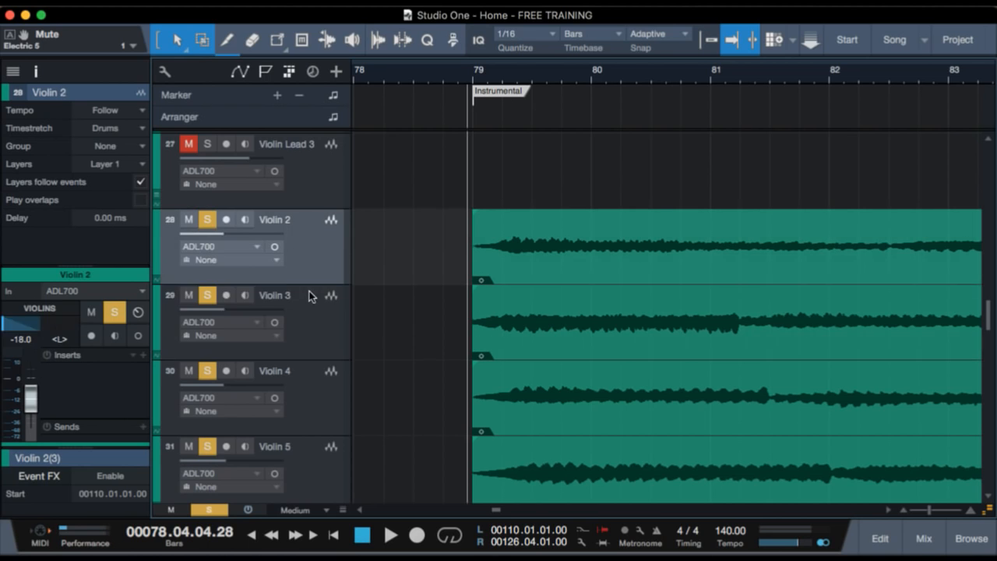
# Clear the solos, solo only Violin 2 and Violin 3, and play them from just before the Instrumental marker.
pyautogui.keyDown('shift'); pyautogui.click(309, 292); pyautogui.keyUp('shift')
pyautogui.hotkey('shift', 's')
pyautogui.click(317, 251)
pyautogui.keyDown('shift'); pyautogui.click(318, 296); pyautogui.keyUp('shift')
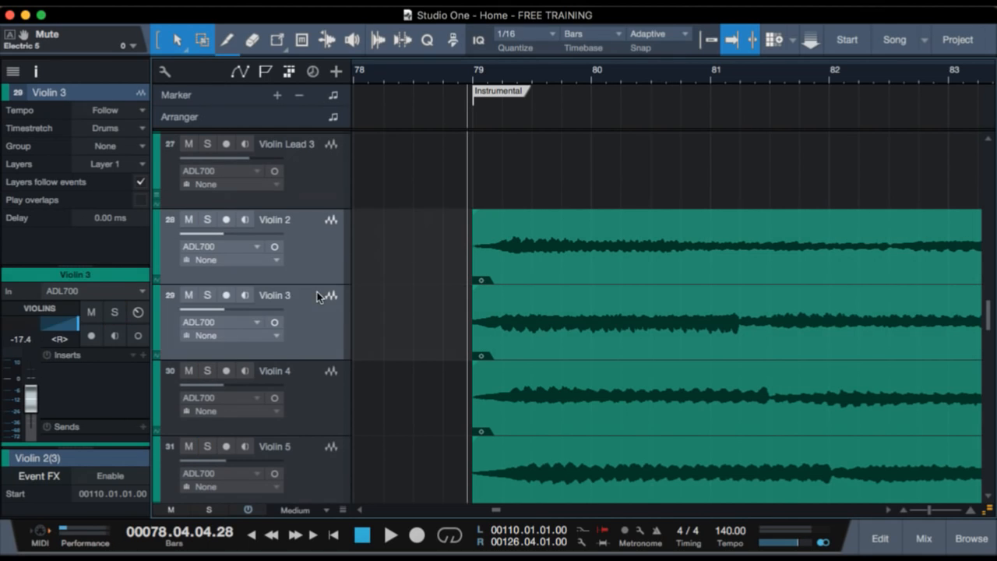
pyautogui.press('s')
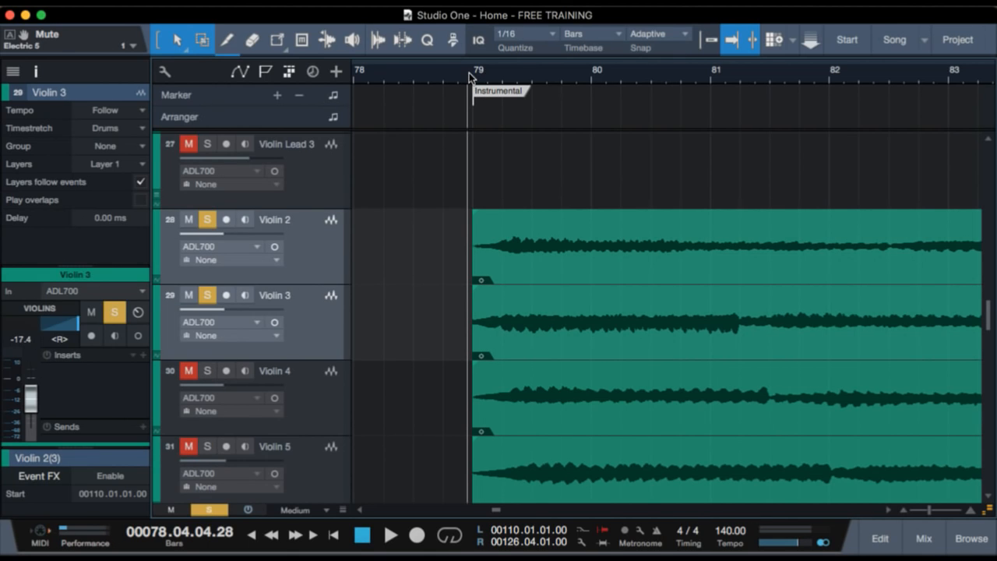
pyautogui.press('space')
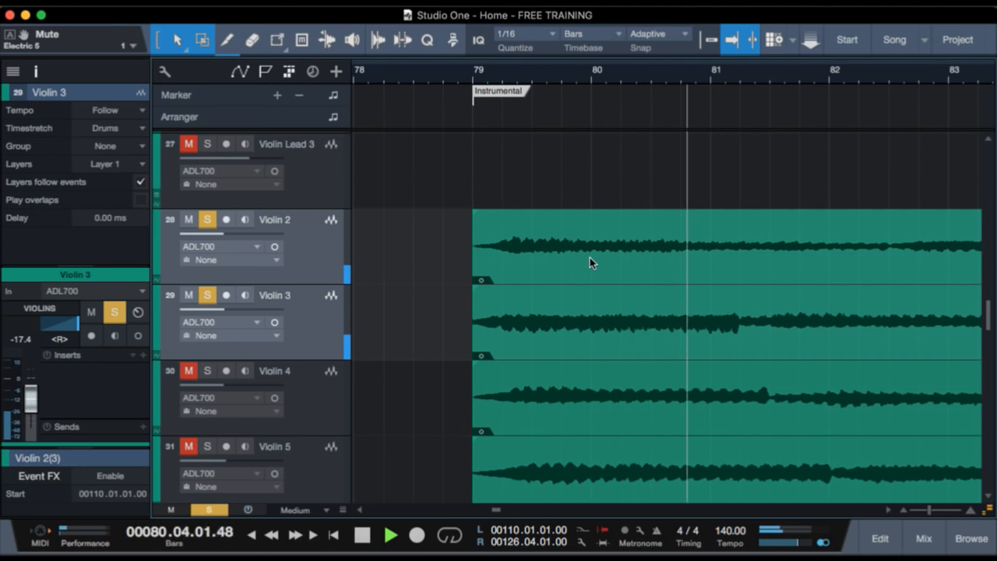
pyautogui.press('space')
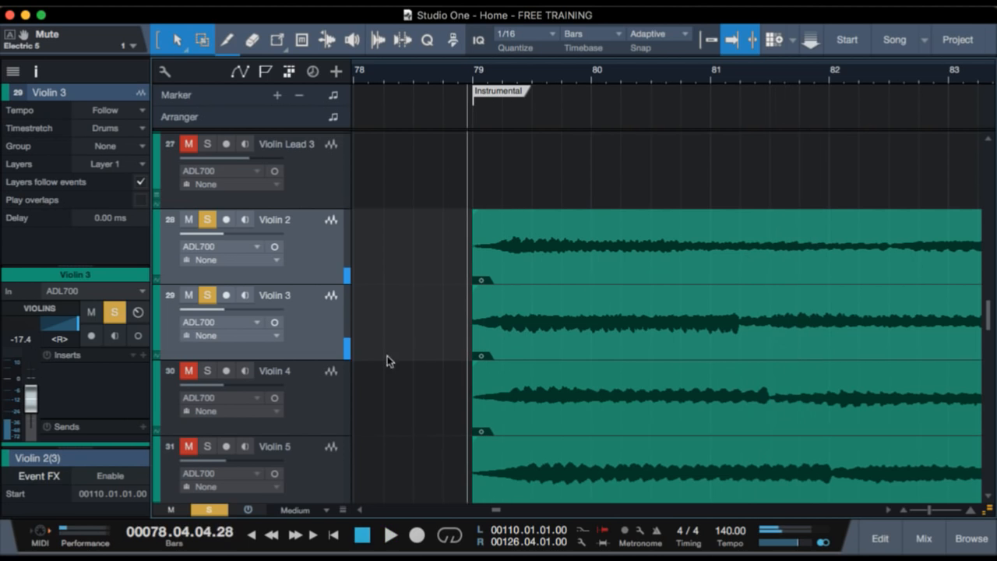
# Add Violin 4 and Violin 5 to the solo, play all four violins from the Instrumental marker, and clear the solo.
pyautogui.click(314, 430)
pyautogui.keyDown('shift'); pyautogui.click(310, 473); pyautogui.keyUp('shift')
pyautogui.press('s')
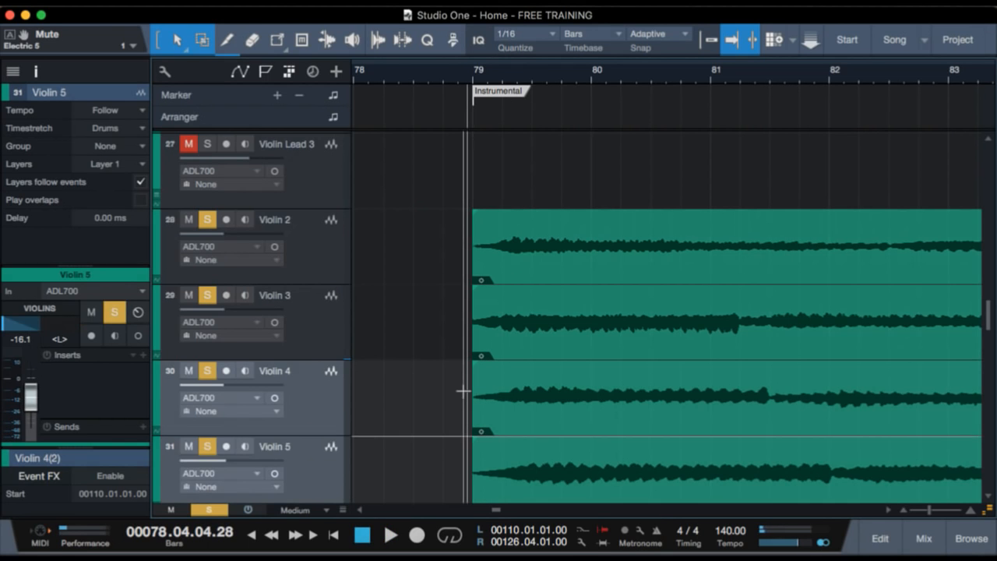
pyautogui.scroll(-3, 413, 381)
pyautogui.press('space')
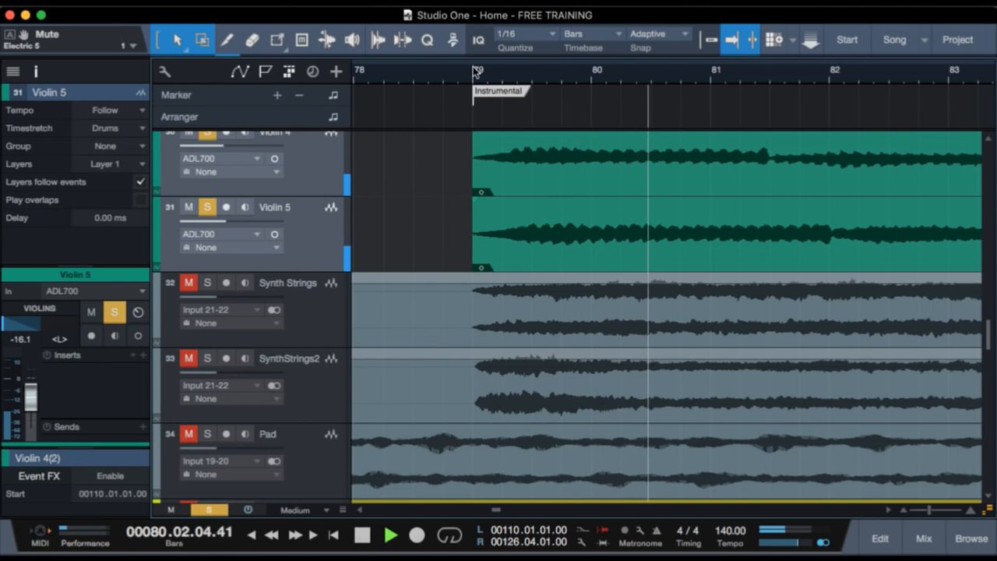
pyautogui.moveTo(469, 73); pyautogui.dragTo(479, 39)
pyautogui.scroll(4, 554, 372)
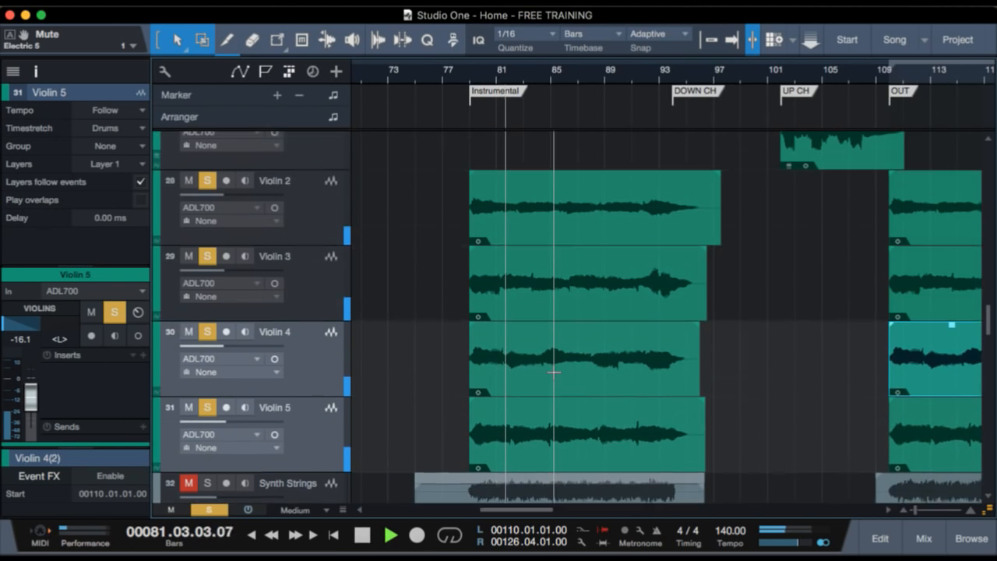
pyautogui.press('space')
pyautogui.press('f')
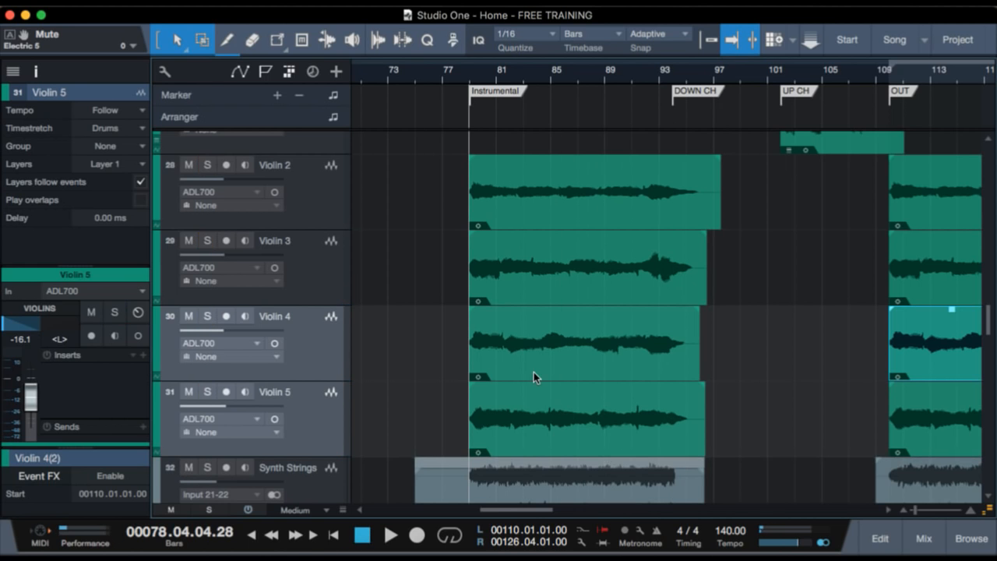
# Solo Synth Strings and Synth Strings 2 and play them briefly from just before the Instrumental marker.
pyautogui.scroll(-5, 534, 371)
pyautogui.scroll(3, 538, 276)
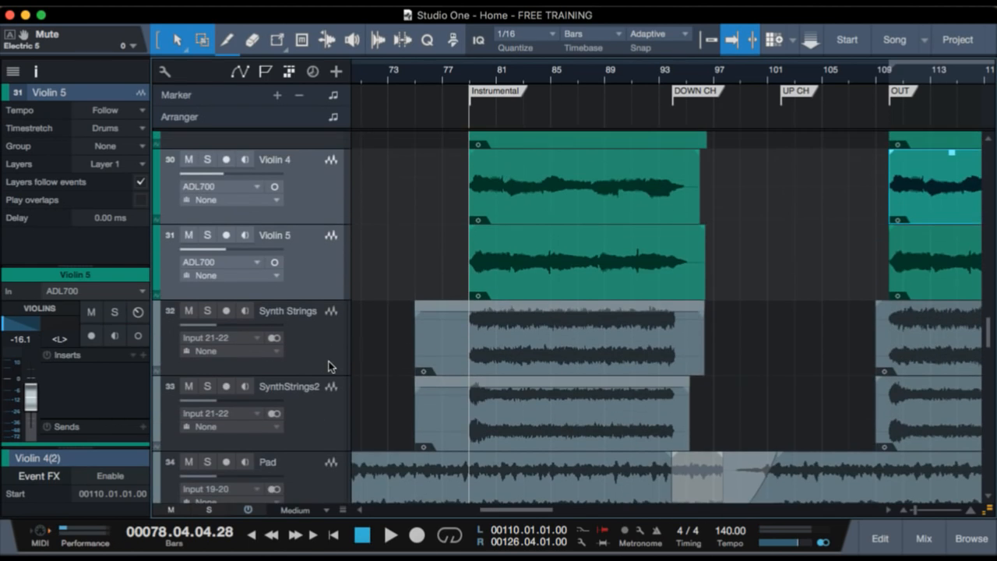
pyautogui.click(317, 364)
pyautogui.keyDown('shift'); pyautogui.click(319, 436); pyautogui.keyUp('shift')
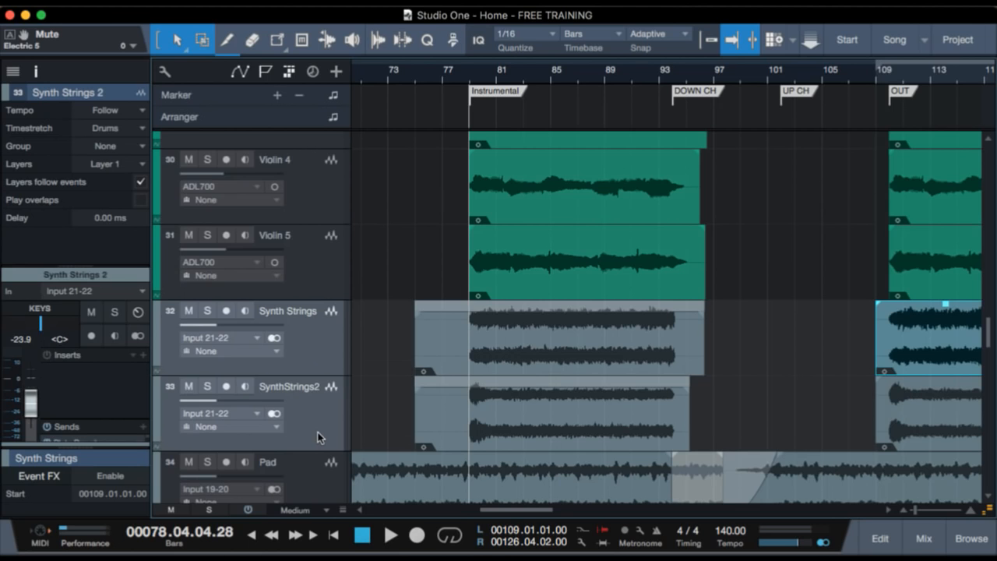
pyautogui.press('s')
pyautogui.press('space')
pyautogui.click(322, 278)
pyautogui.press('space')
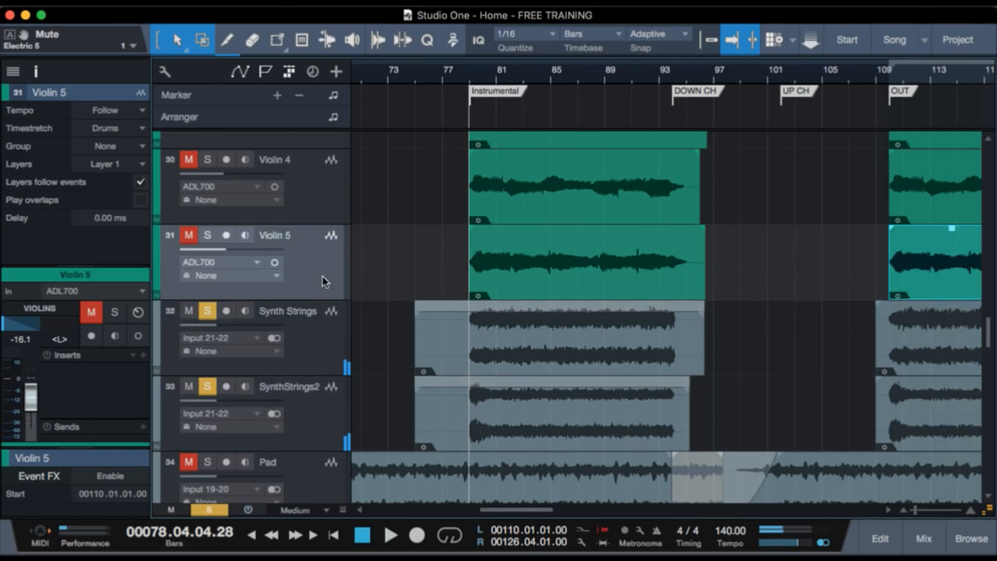
# Add Violin 2 through Violin 5 to the soloed synth strings, play them from the Instrumental marker, and clear the solos.
pyautogui.scroll(4, 388, 276)
pyautogui.keyDown('shift'); pyautogui.click(331, 189); pyautogui.keyUp('shift')
pyautogui.press('s')
pyautogui.scroll(1, 359, 195)
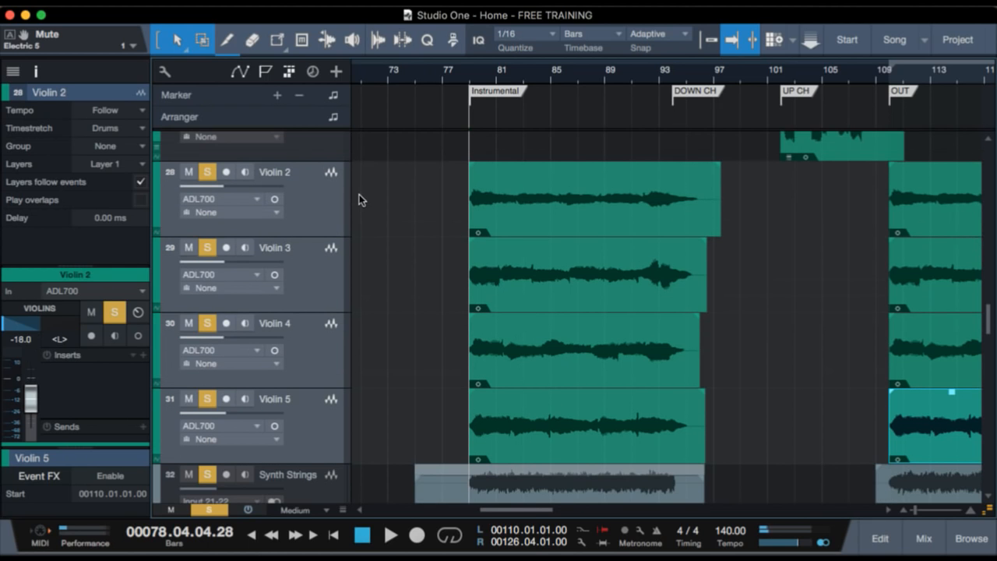
pyautogui.press('space')
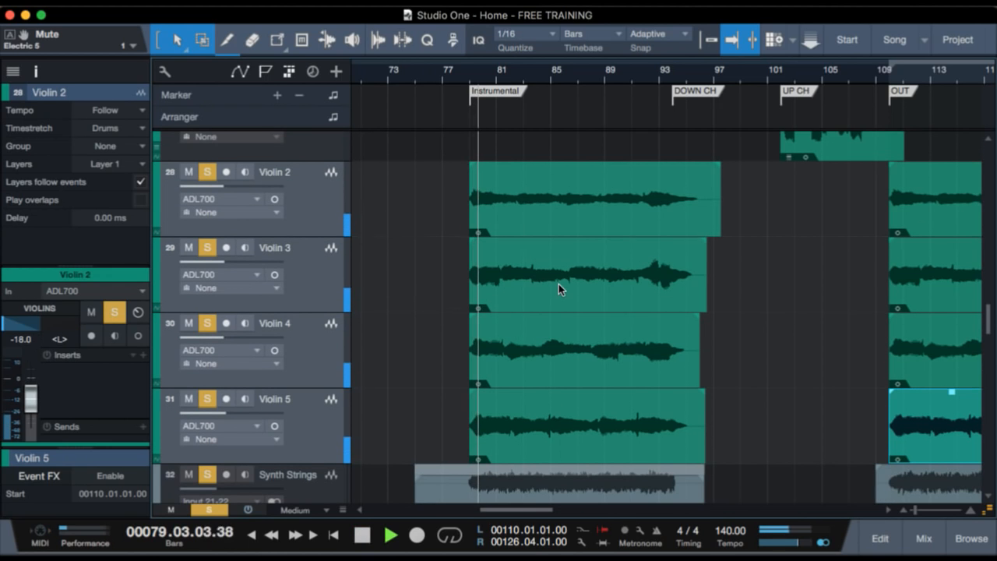
pyautogui.scroll(5, 634, 268)
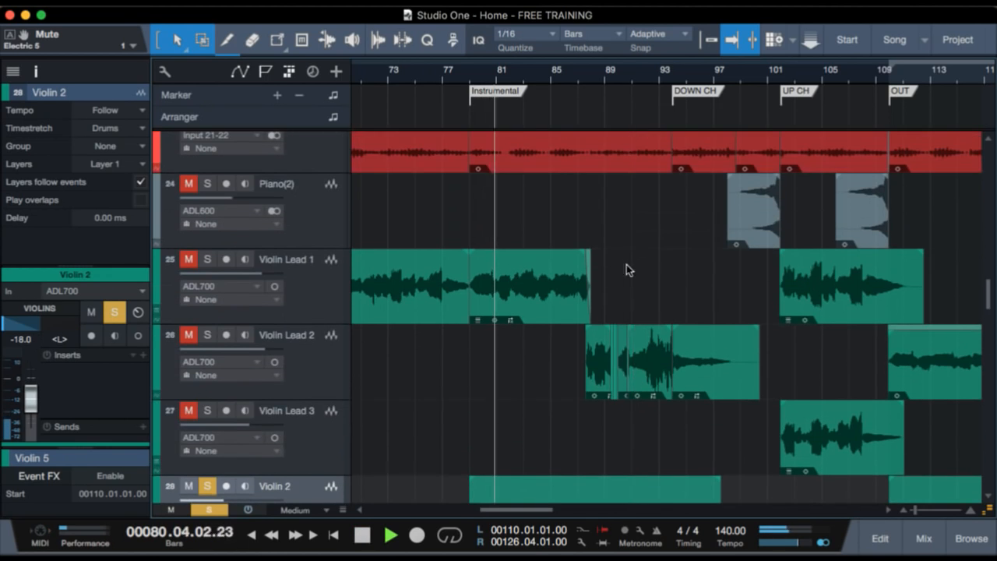
pyautogui.press('space')
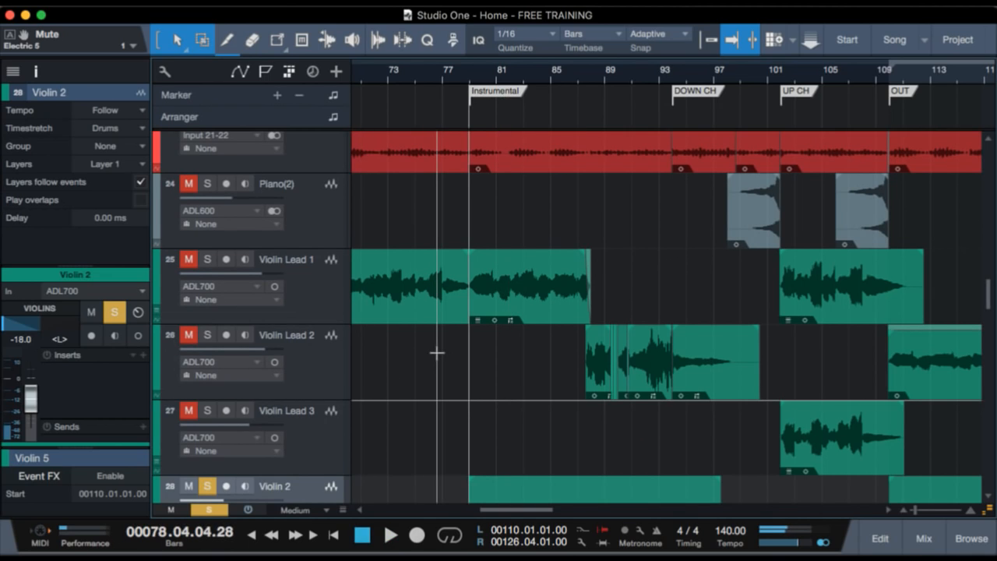
pyautogui.press('s')
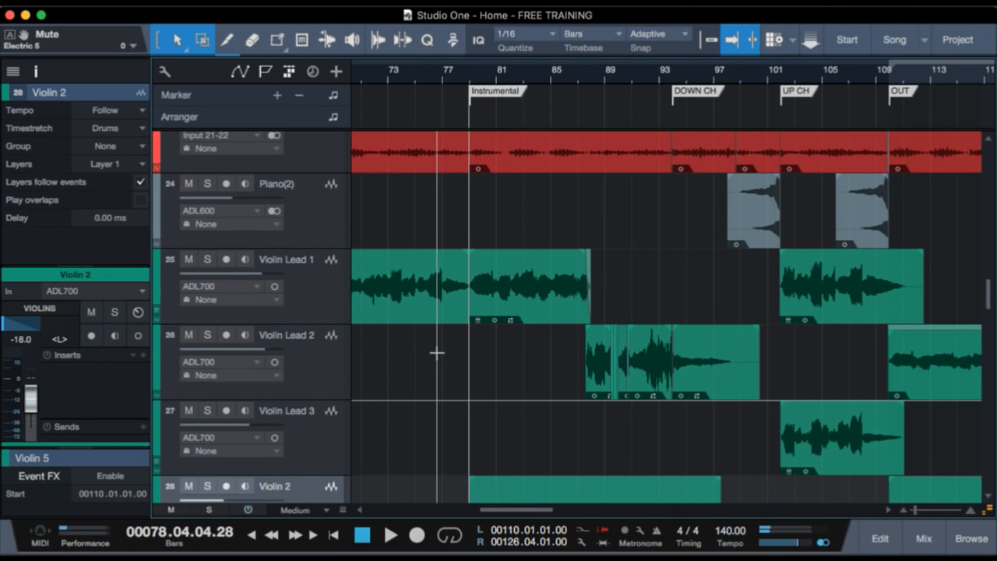
# Solo Violin Lead 1, play it from just before the Instrumental marker, and clear its solo.
pyautogui.click(325, 304)
pyautogui.press('s')
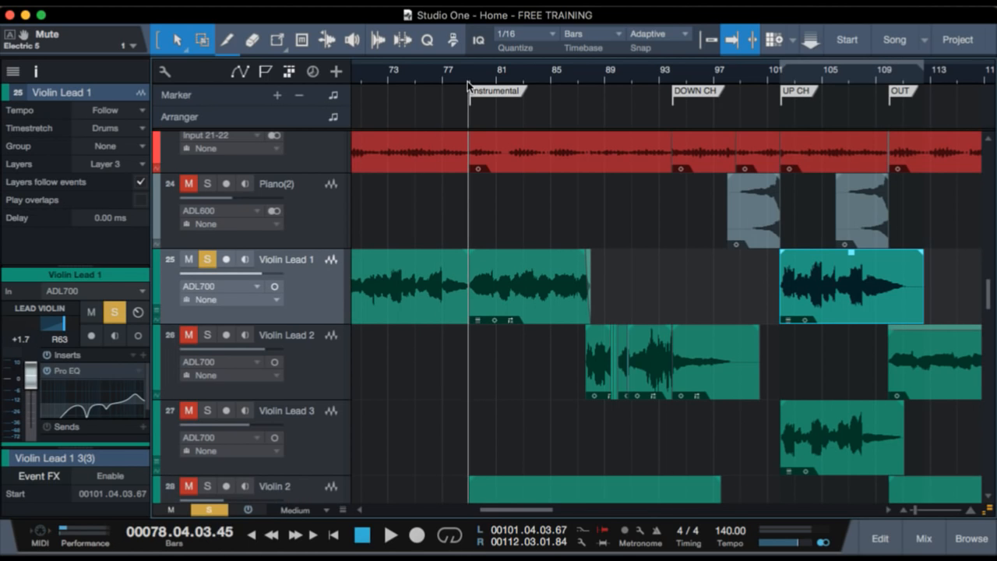
pyautogui.press('space')
pyautogui.press('space')
pyautogui.press('s')
# Solo the background vocal tracks BGV 5 through BGV 8.
pyautogui.scroll(-7, 452, 392)
pyautogui.scroll(-1, 451, 392)
pyautogui.scroll(4, 452, 393)
pyautogui.scroll(-3, 452, 392)
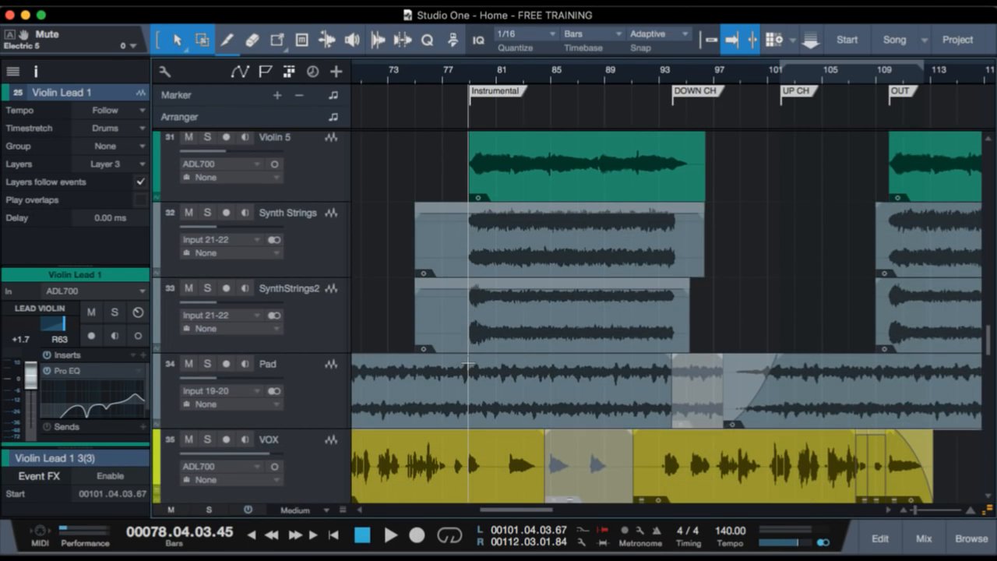
pyautogui.scroll(-10, 468, 358)
pyautogui.scroll(3, 468, 362)
pyautogui.scroll(-2, 467, 362)
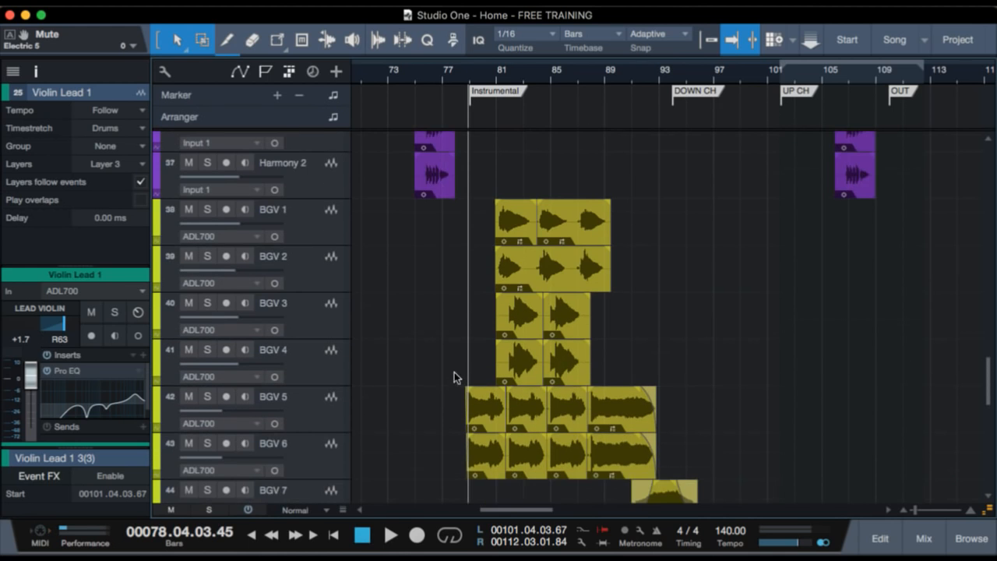
pyautogui.click(338, 422)
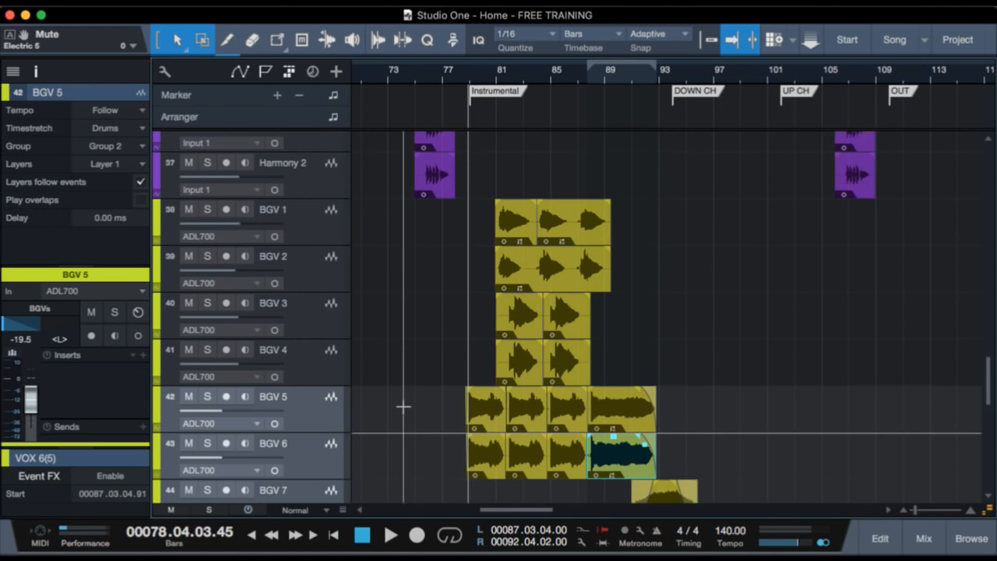
pyautogui.scroll(-3, 339, 358)
pyautogui.press('s')
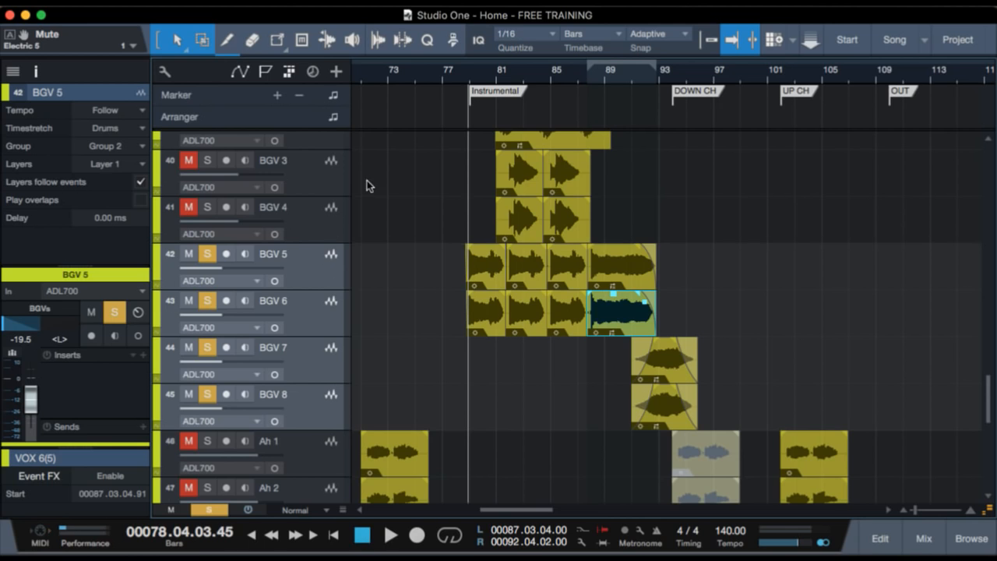
# Play the soloed BGV 5 through BGV 8 twice from just before the Instrumental marker.
pyautogui.moveTo(472, 76); pyautogui.dragTo(469, 114)
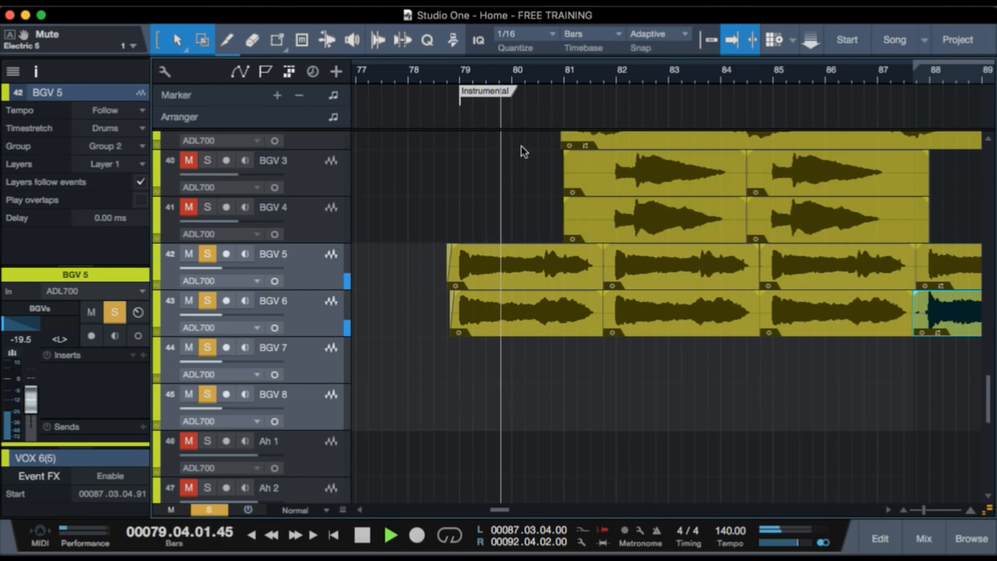
pyautogui.scroll(1, 587, 302)
pyautogui.scroll(1, 588, 302)
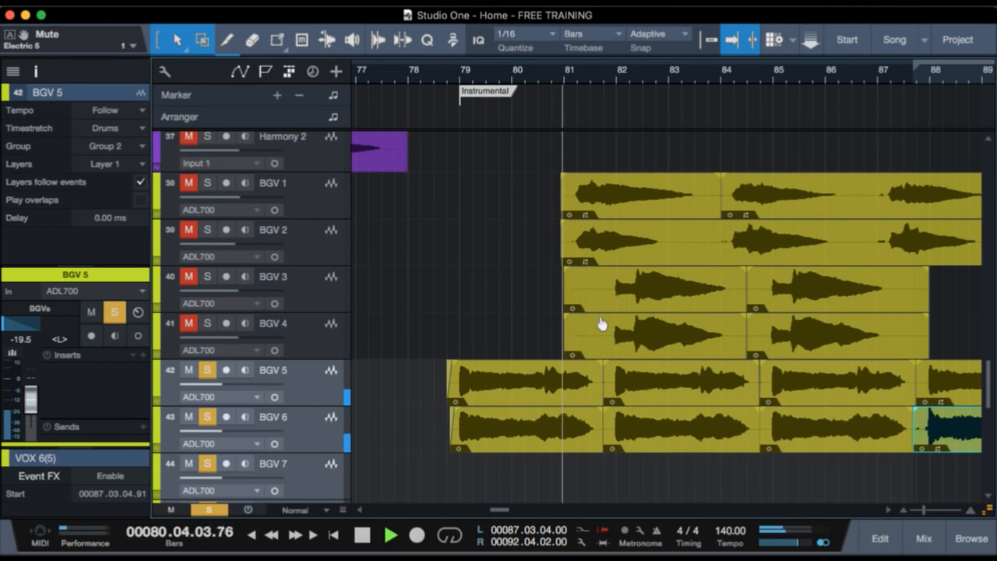
pyautogui.press('space')
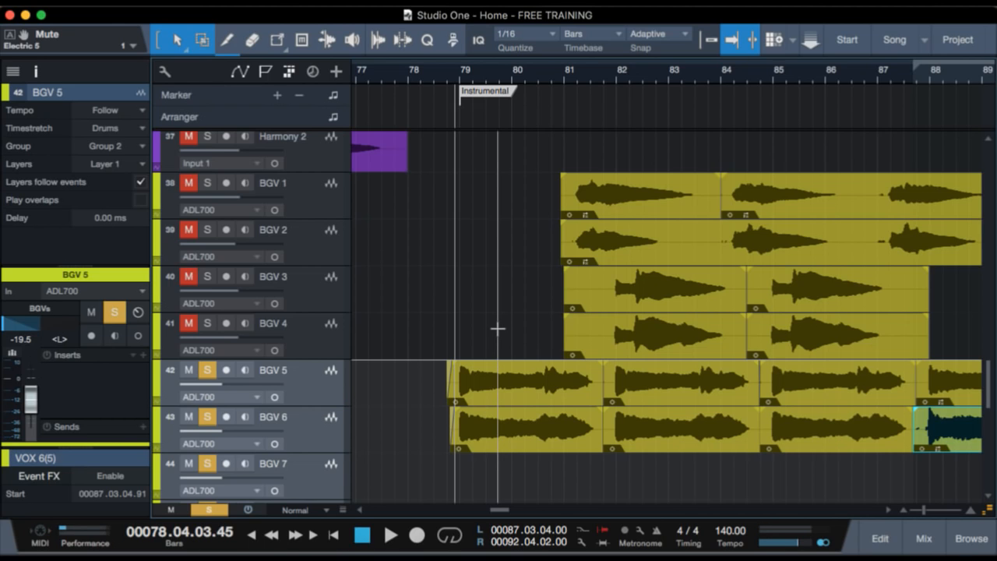
pyautogui.press('space')
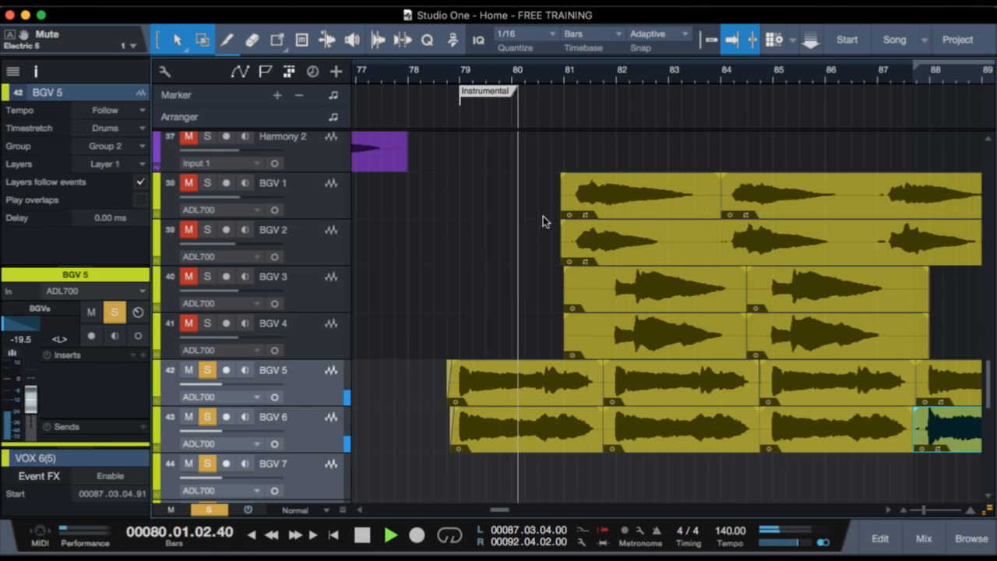
pyautogui.press('space')
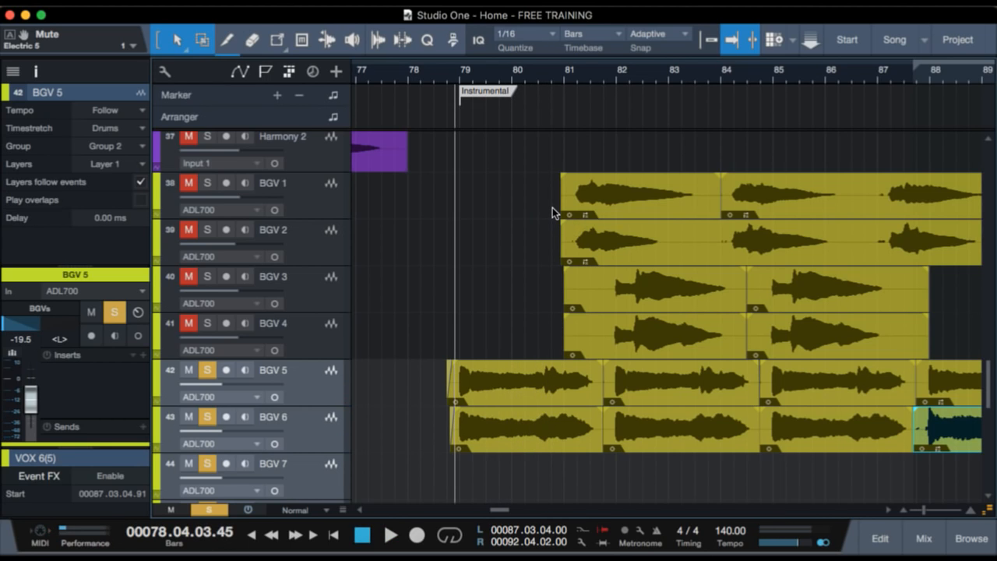
# Add BGV 1 and BGV 2 to the soloed background vocals.
pyautogui.scroll(5, 592, 310)
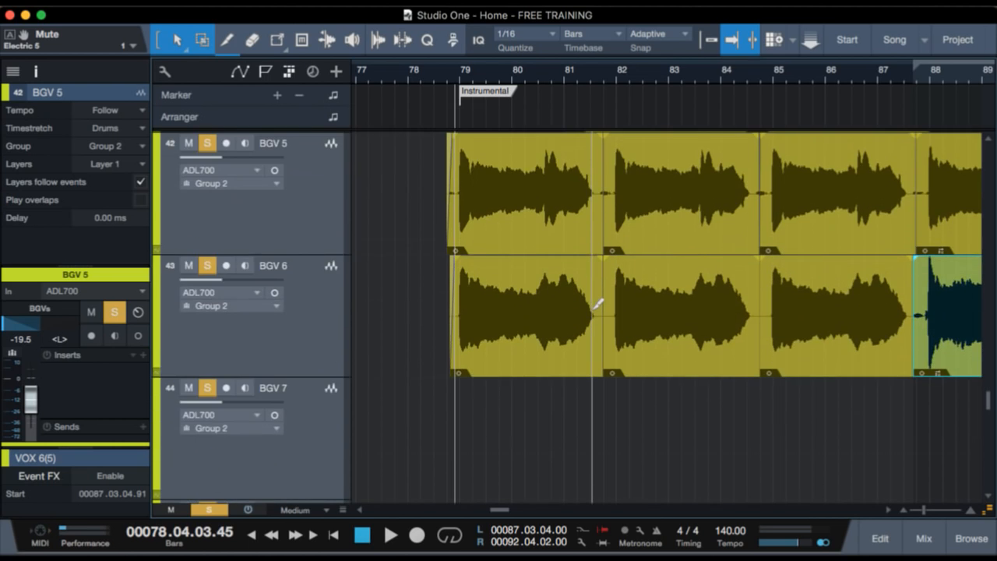
pyautogui.scroll(6, 592, 310)
pyautogui.scroll(-3, 592, 310)
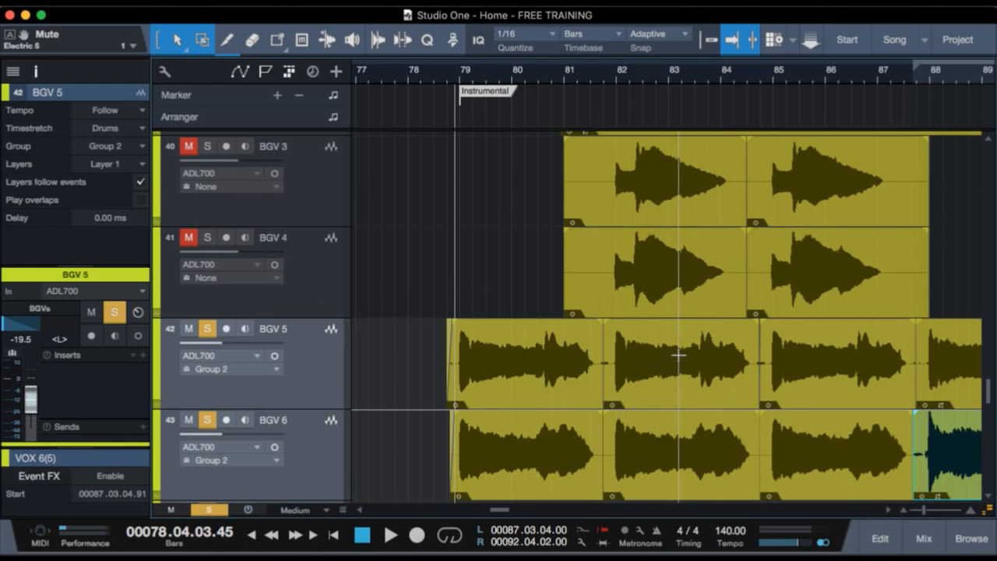
pyautogui.scroll(-4, 679, 354)
pyautogui.scroll(4, 684, 348)
pyautogui.scroll(-2, 684, 349)
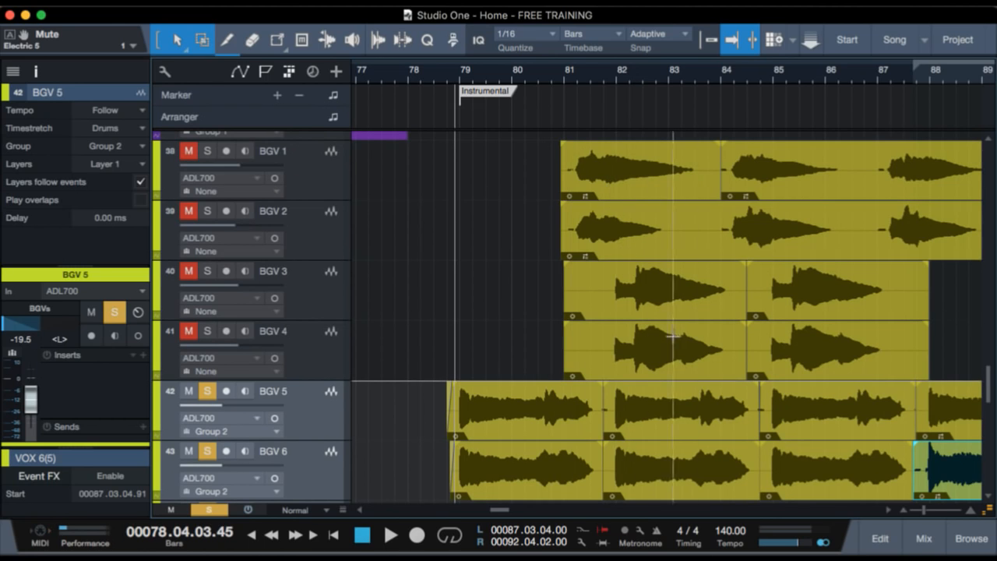
pyautogui.hscroll(3, 650, 337)
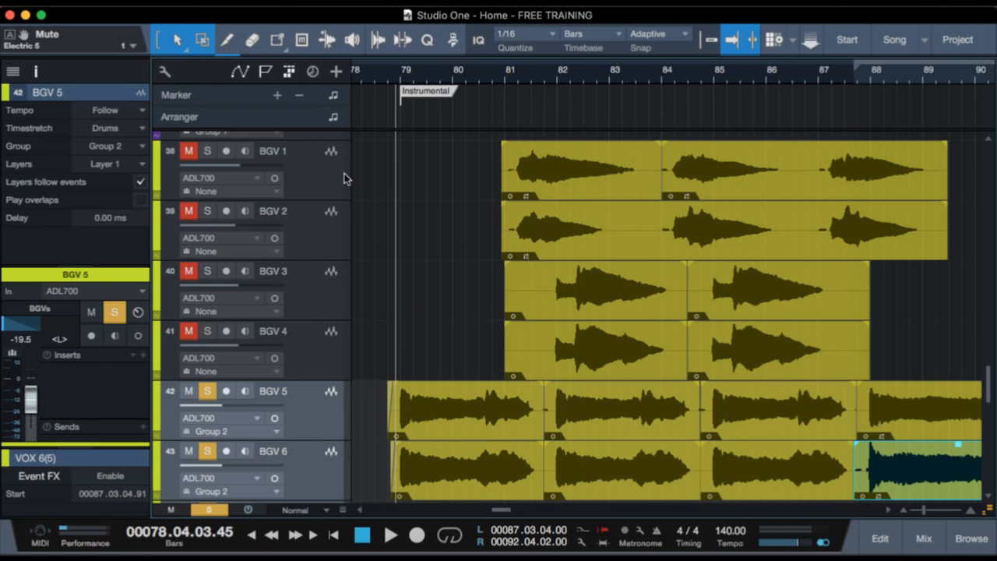
pyautogui.click(325, 168)
pyautogui.keyDown('shift'); pyautogui.click(323, 233); pyautogui.keyUp('shift')
pyautogui.press('s')
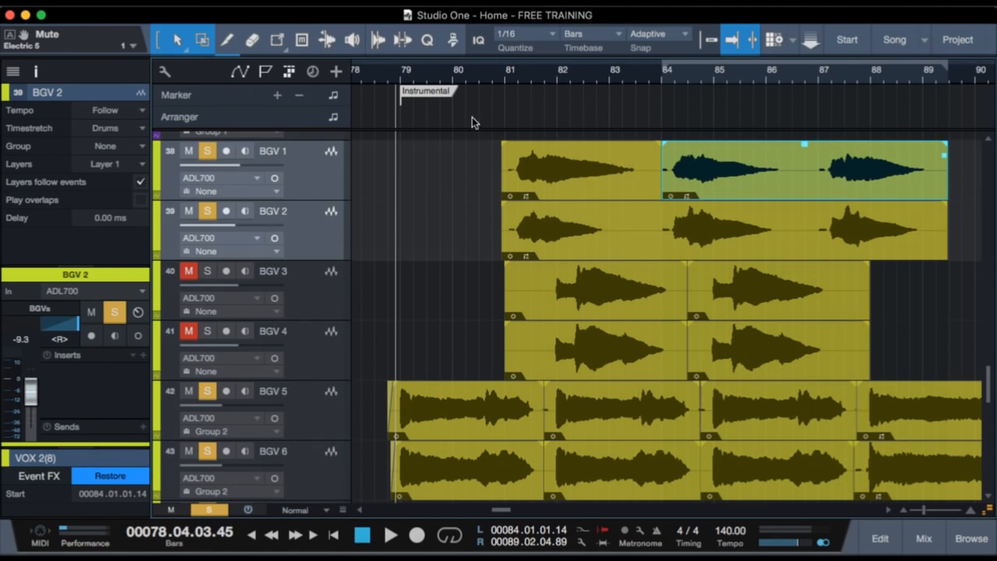
# Play the soloed background vocals from shortly before bar 81, where the BGV 1 and BGV 2 clips start.
pyautogui.click(509, 76)
pyautogui.click(498, 74)
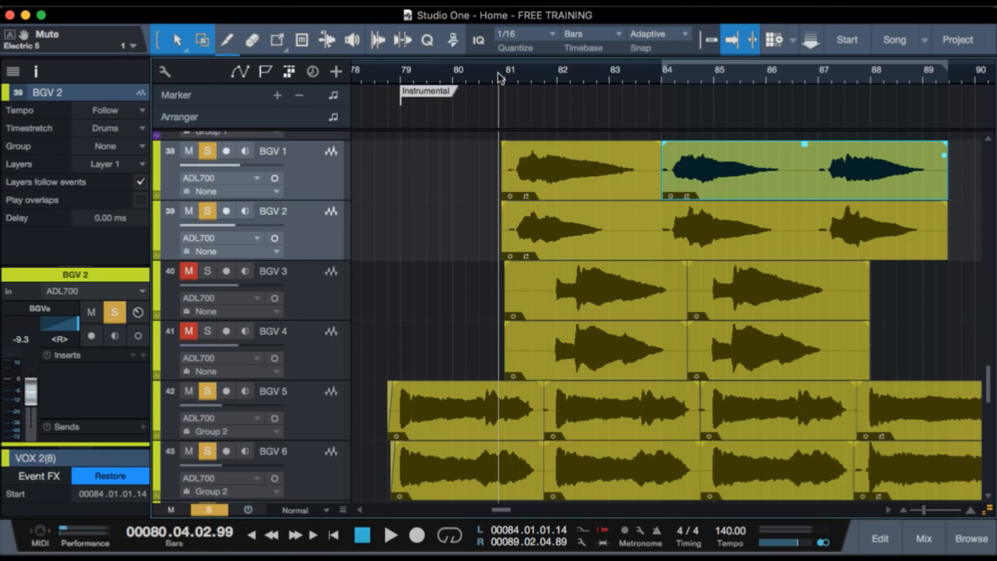
pyautogui.click(486, 75)
pyautogui.press('space')
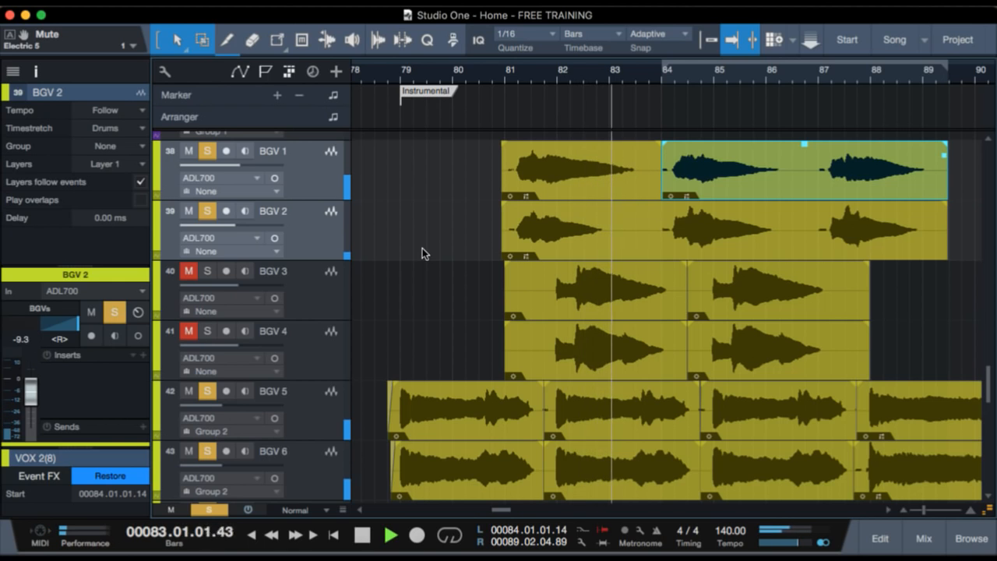
pyautogui.press('space')
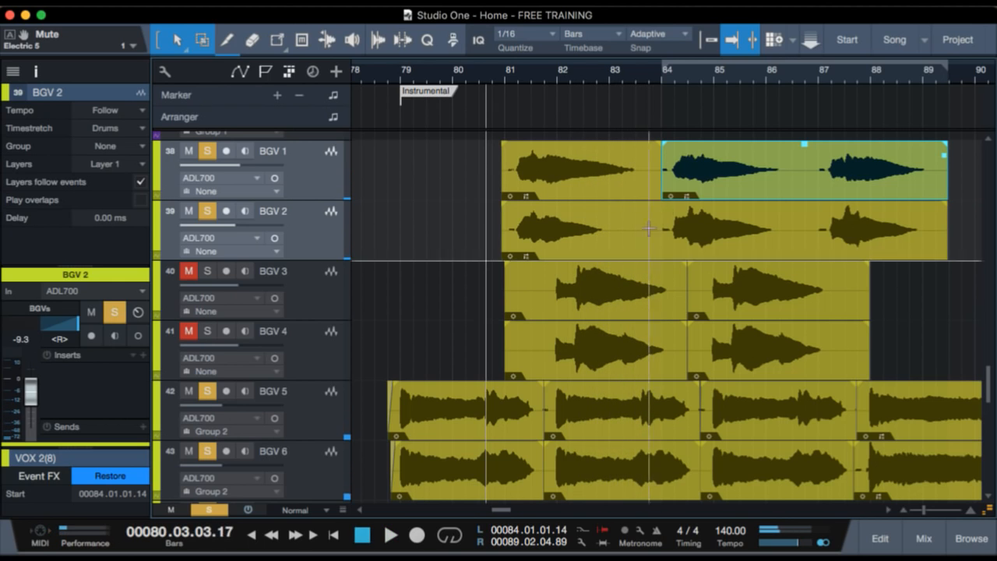
# Add BGV 3 and BGV 4 to the solo and play the background vocals from just before bar 82.
pyautogui.click(331, 276)
pyautogui.keyDown('shift'); pyautogui.click(318, 339); pyautogui.keyUp('shift')
pyautogui.press('s')
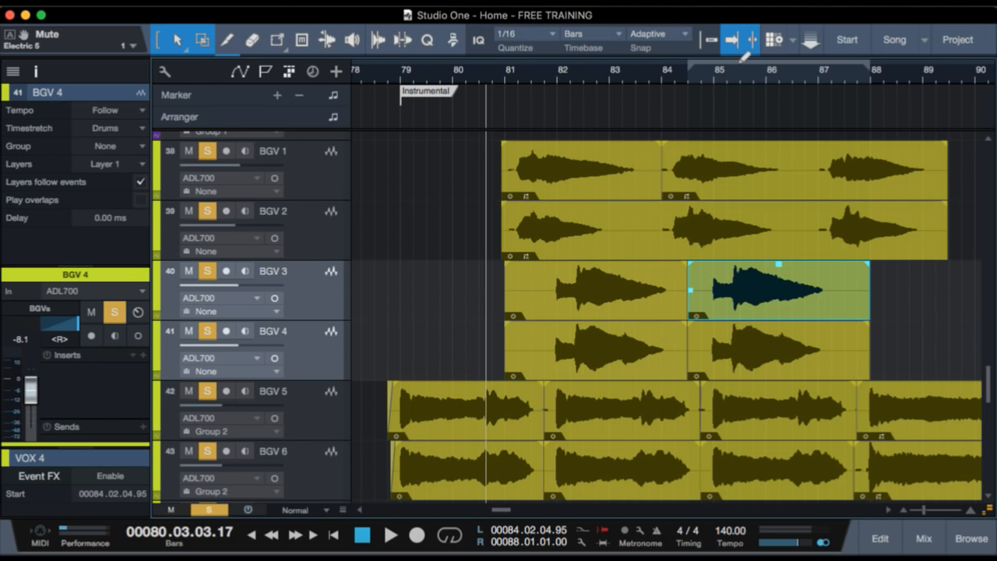
pyautogui.click(554, 72)
pyautogui.press('space')
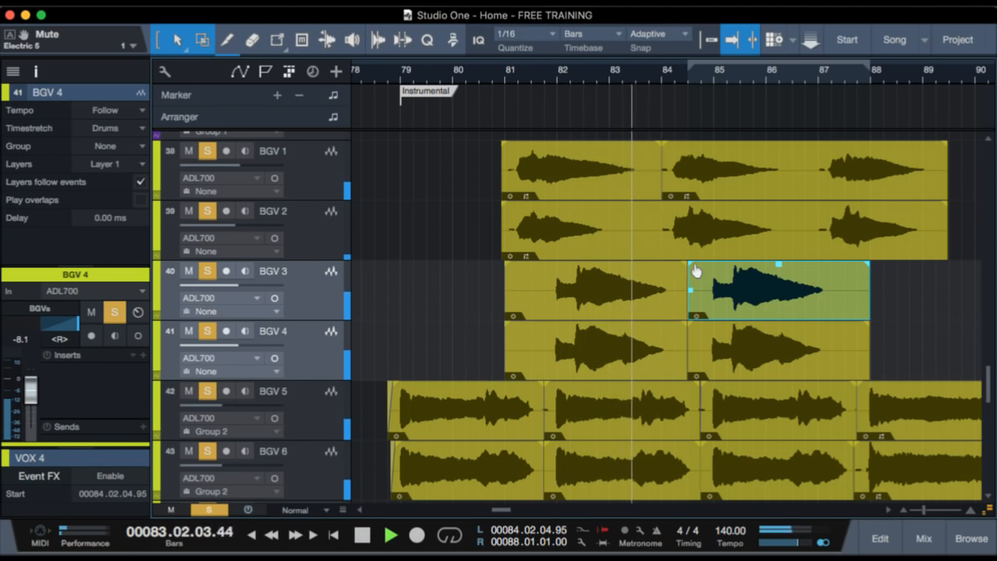
pyautogui.press('space')
# Clear all solos and play the full mix from just before the Instrumental marker.
pyautogui.moveTo(583, 69)
pyautogui.mouseDown()
pyautogui.moveTo(586, 47)
pyautogui.moveTo(584, 59)
pyautogui.mouseUp()
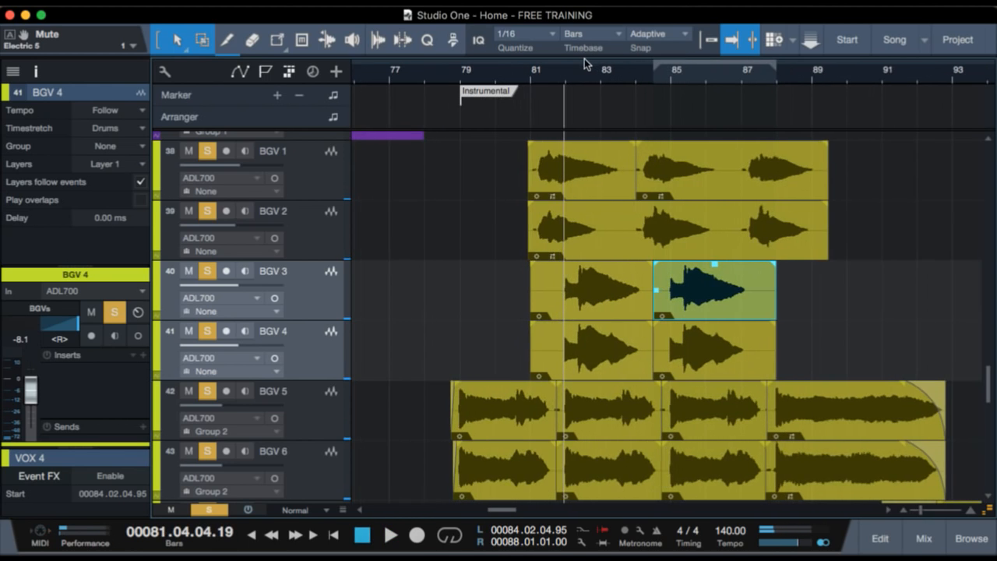
pyautogui.hotkey('shift', 'w')
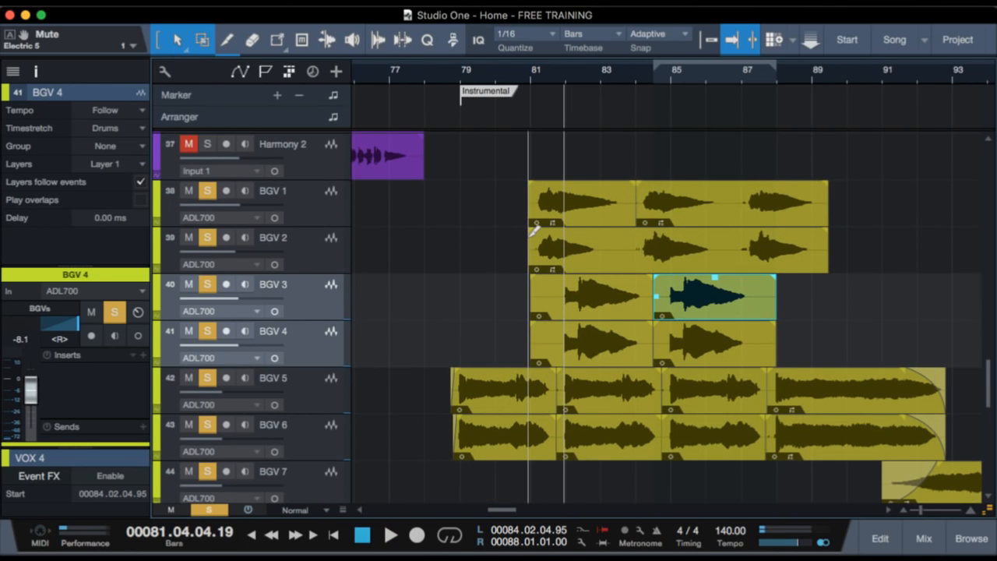
pyautogui.click(452, 83)
pyautogui.scroll(-3, 452, 176)
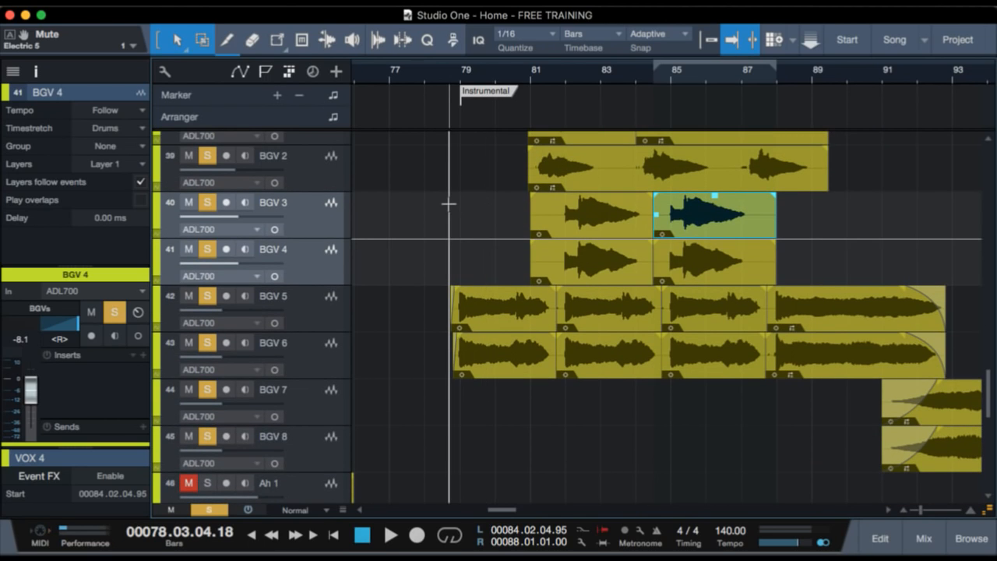
pyautogui.hotkey('shift', 's')
pyautogui.press('space')
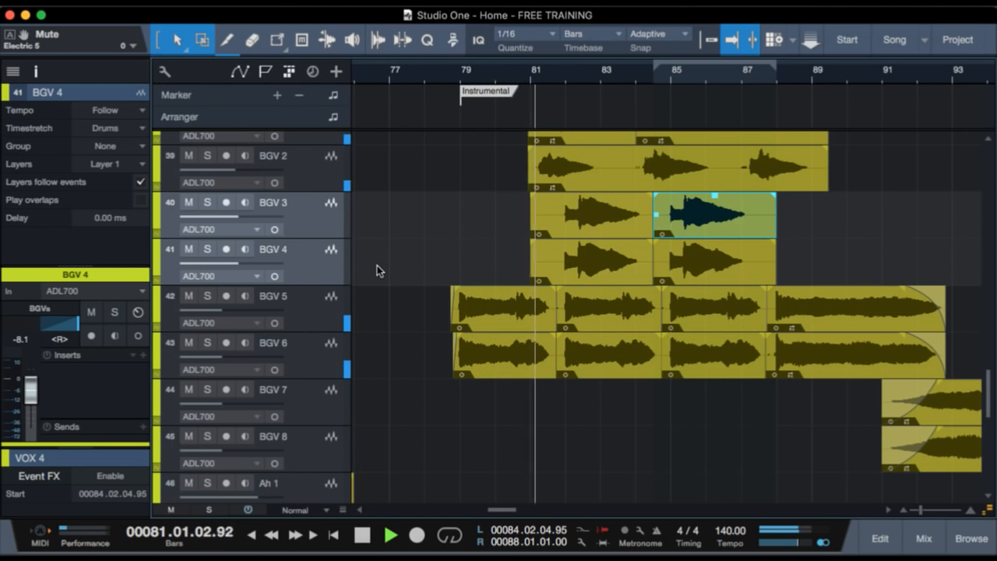
# Solo BGV 1 through BGV 8 together while the Instrumental is playing, and stop playback.
pyautogui.scroll(3, 369, 271)
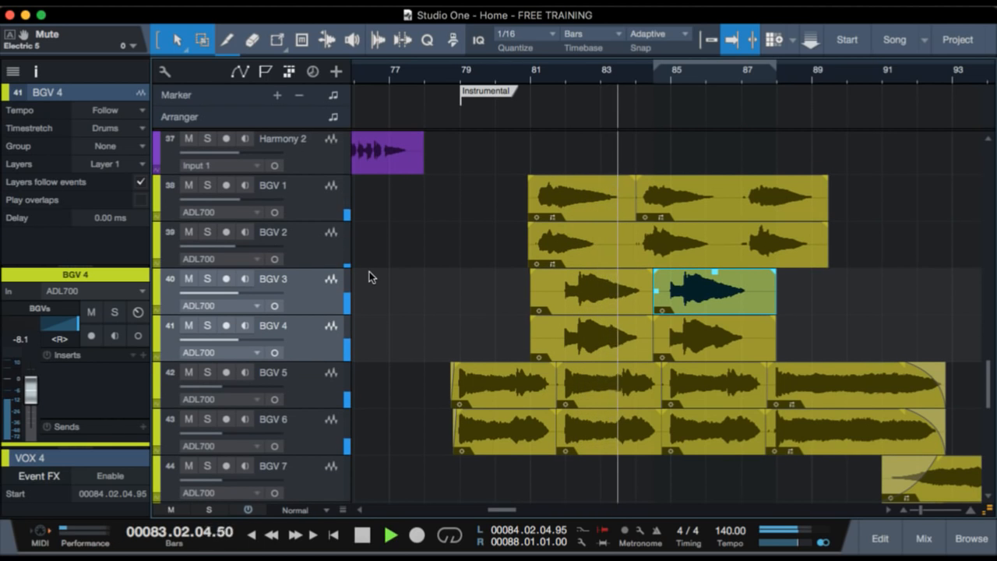
pyautogui.click(301, 194)
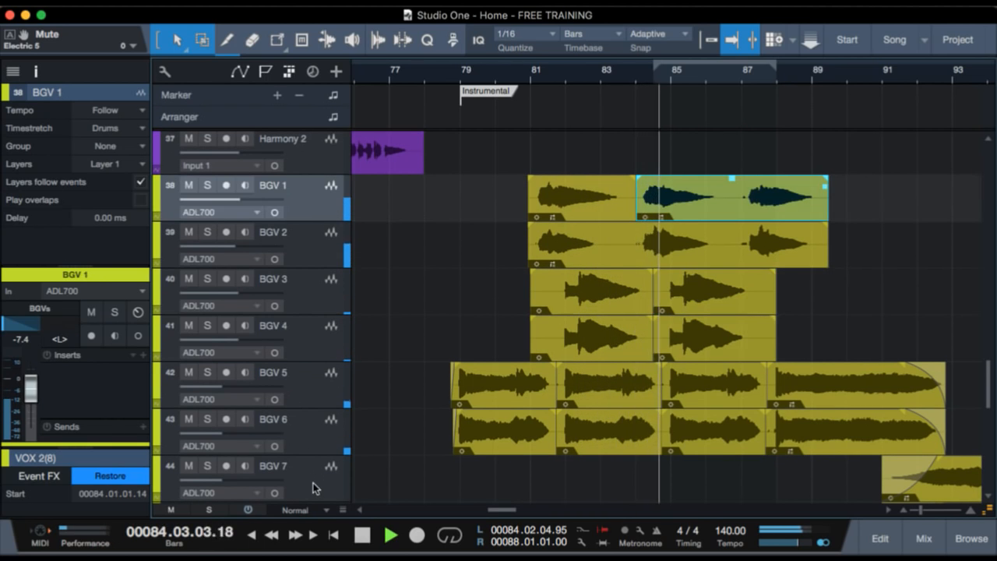
pyautogui.scroll(-3, 421, 480)
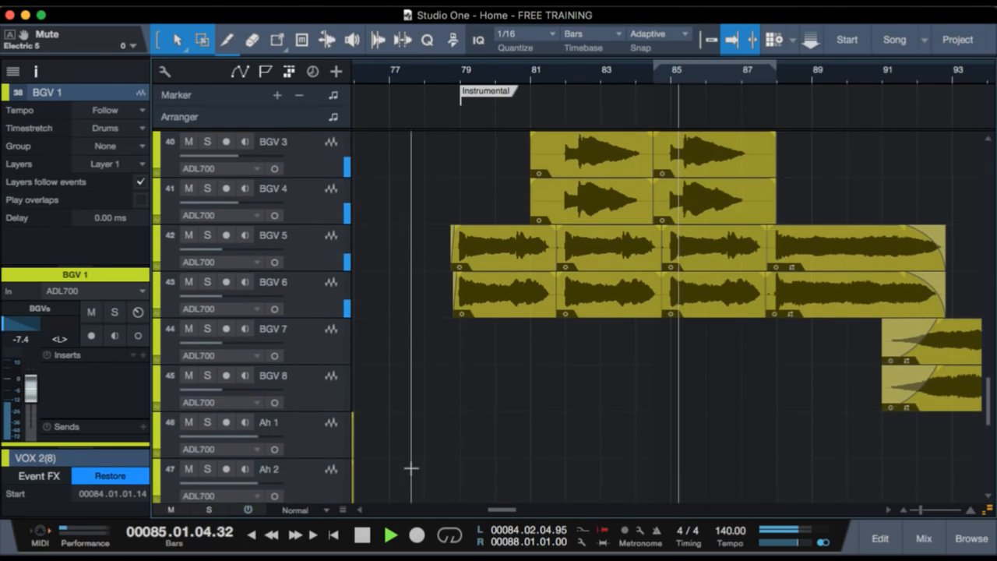
pyautogui.click(325, 405)
pyautogui.press('s')
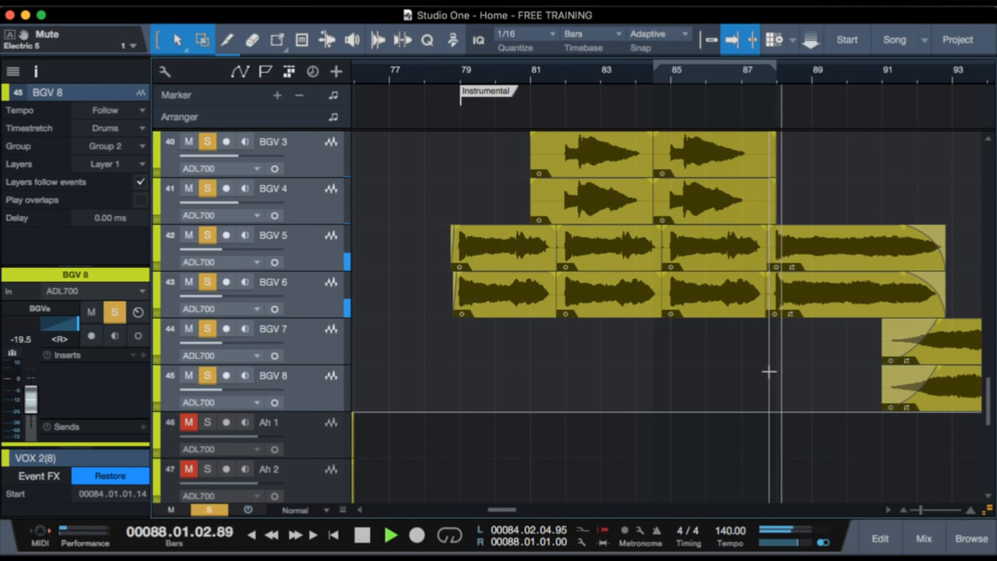
pyautogui.press('space')
pyautogui.hscroll(2, 769, 371)
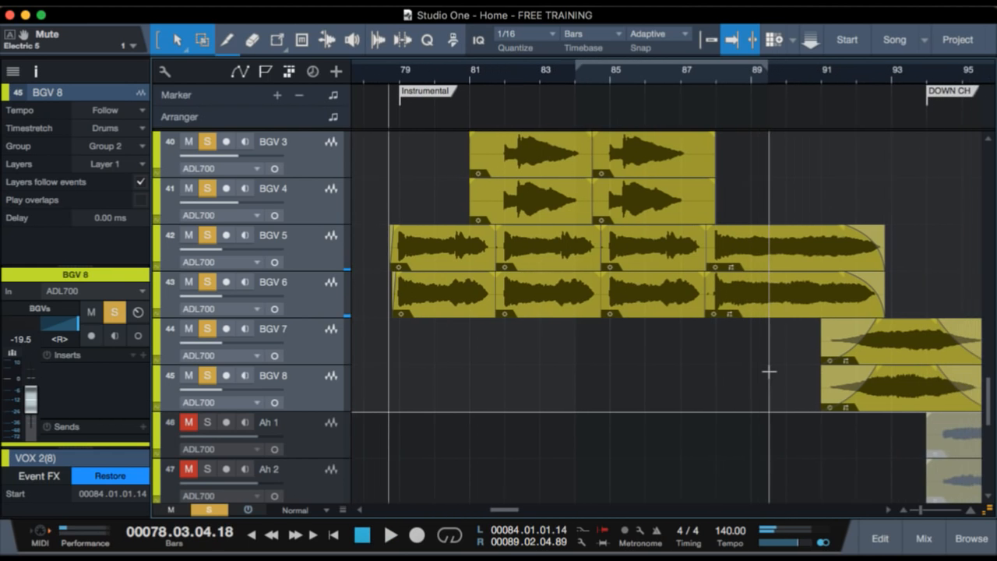
pyautogui.hscroll(2, 769, 372)
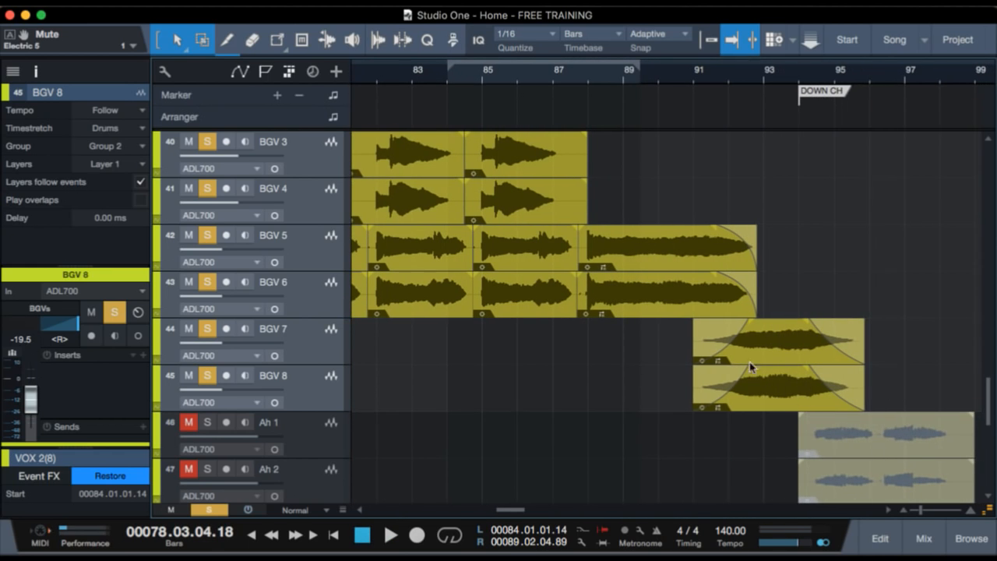
# Select the final BGV 5 through BGV 8 clips and play the soloed background vocals from just before bar 91, stopping after the DOWN CH marker.
pyautogui.moveTo(878, 415); pyautogui.dragTo(638, 159)
pyautogui.click(690, 76)
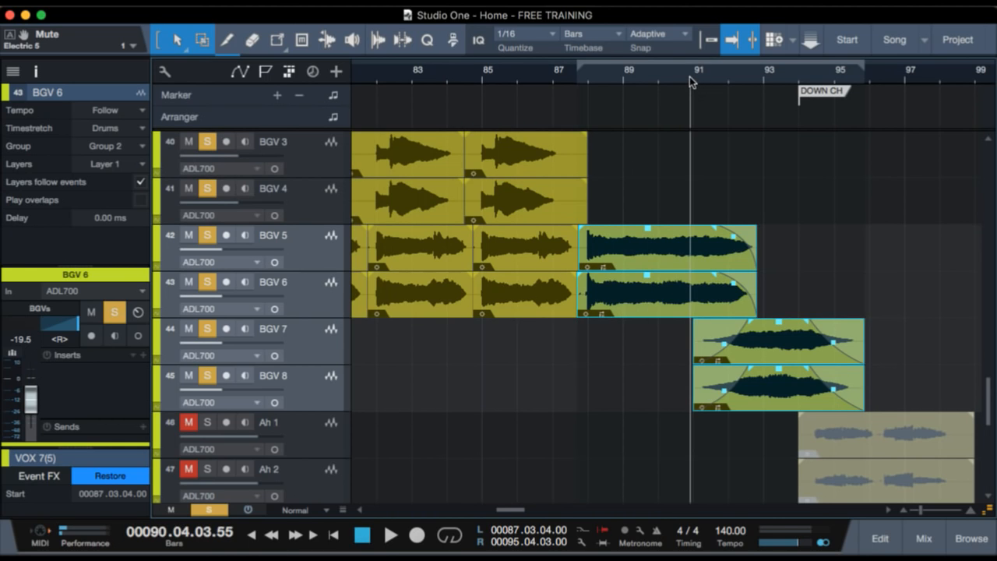
pyautogui.press('space')
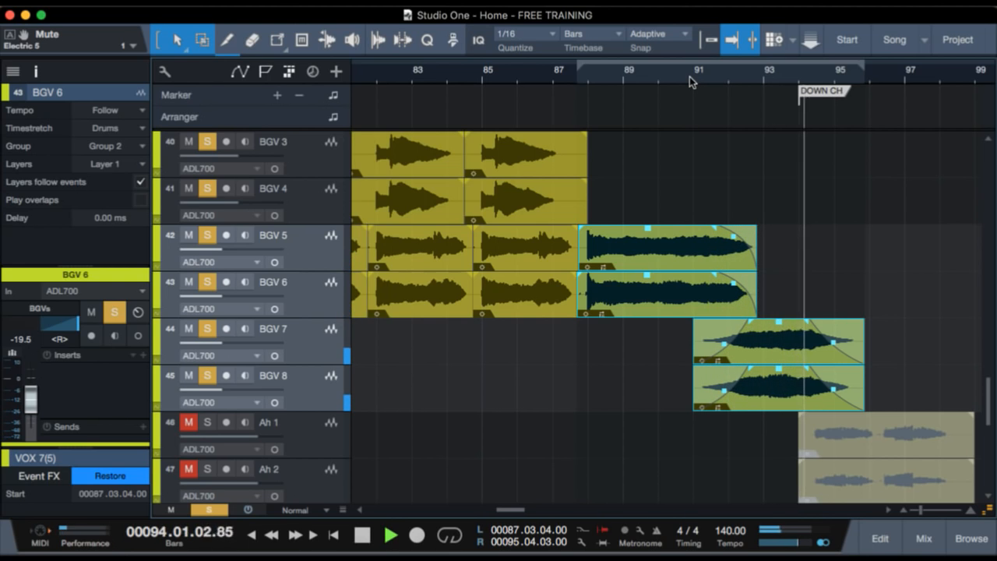
pyautogui.press('space')
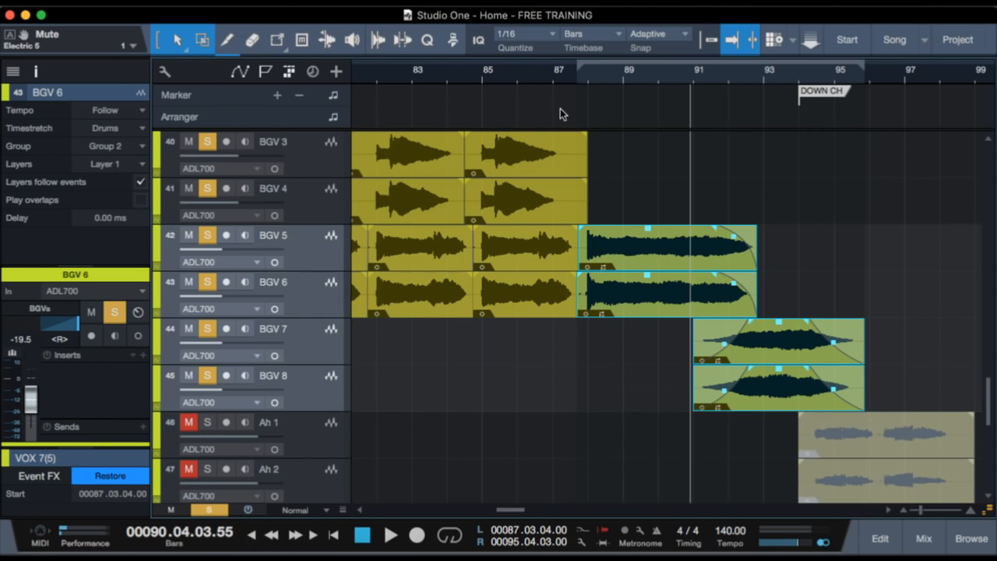
# Reduce the track height to Tiny and bring the violin tracks above the background vocals into view.
pyautogui.moveTo(591, 68); pyautogui.dragTo(591, 53)
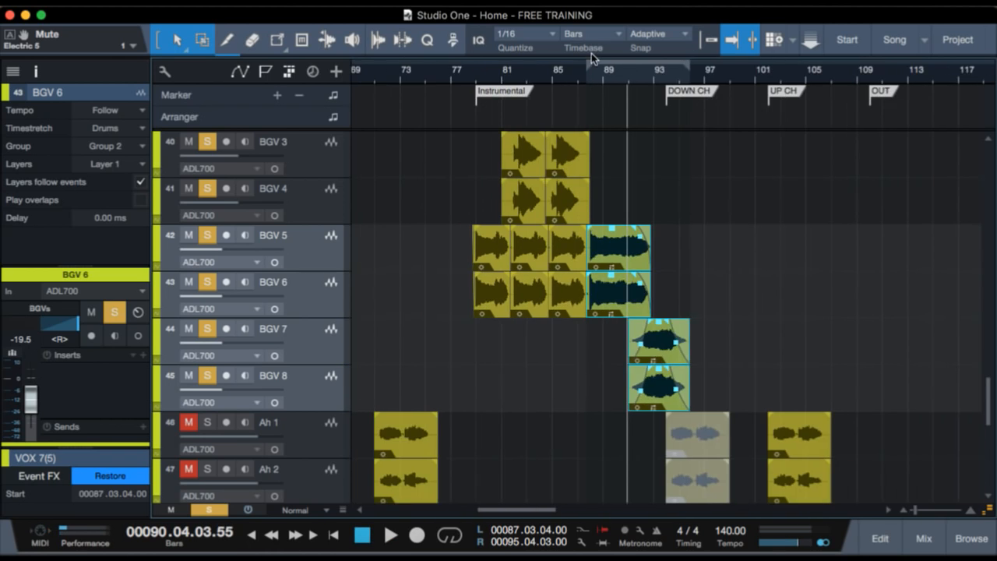
pyautogui.hotkey('shift', 'w')
pyautogui.hotkey('shift', 'w')
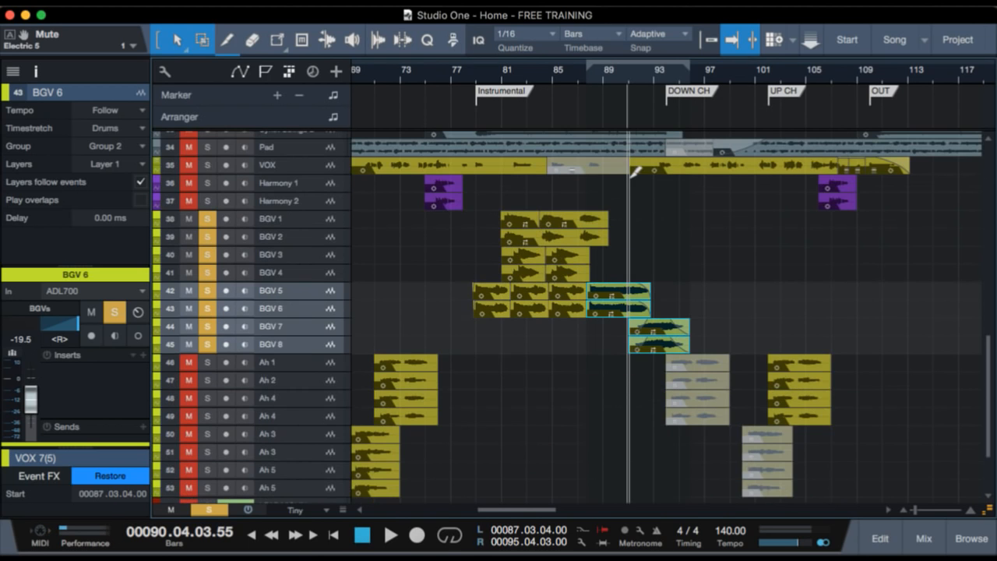
pyautogui.scroll(1, 640, 238)
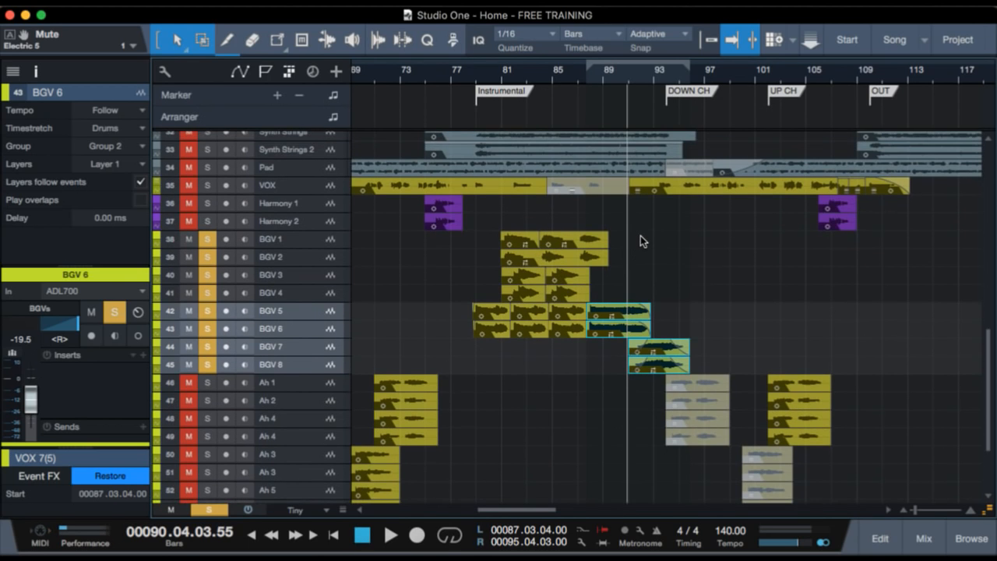
pyautogui.scroll(5, 628, 276)
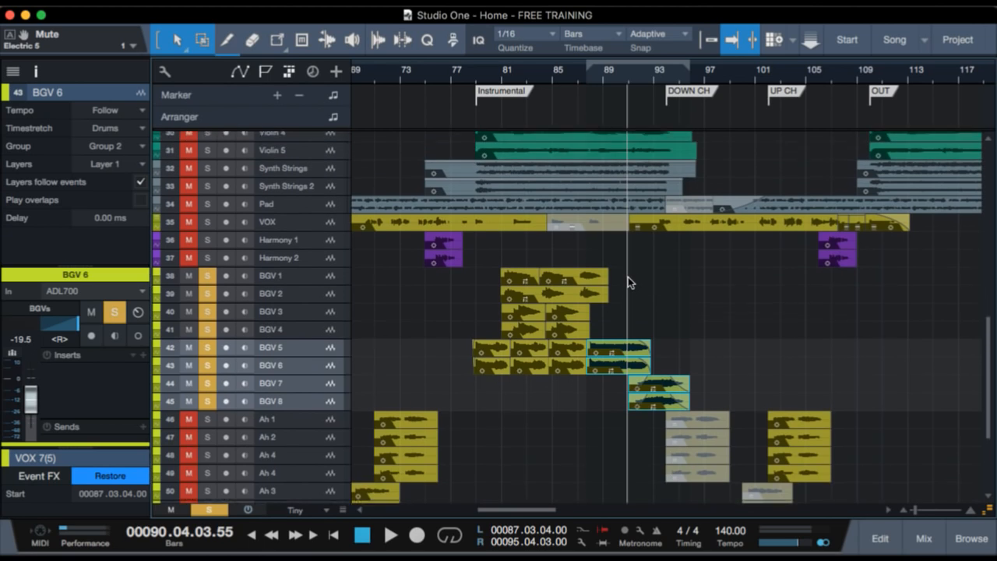
pyautogui.scroll(5, 519, 140)
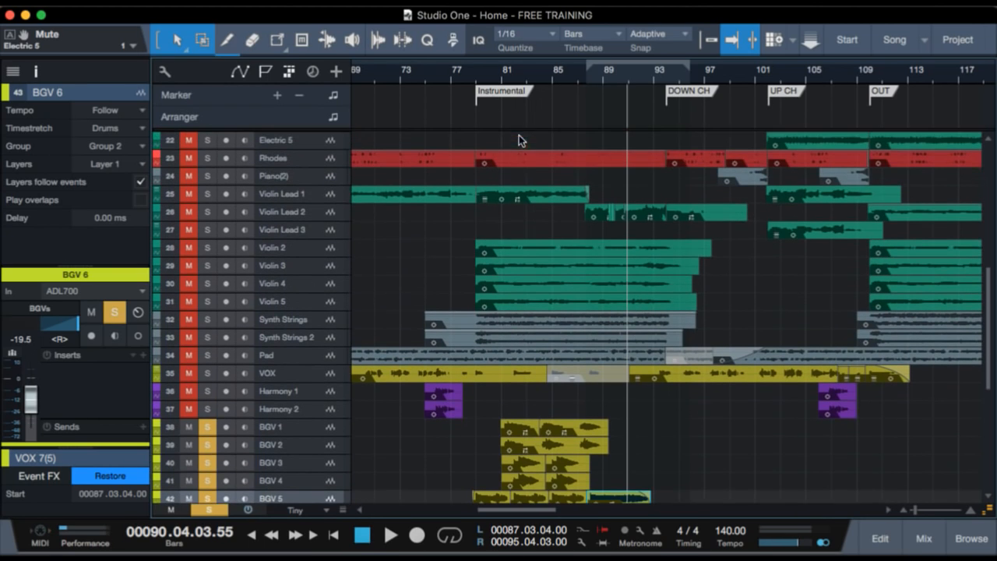
# Solo only Violin Lead 2, play it from its first clip in bar 87 into the DOWN CH section, and clear the solo.
pyautogui.click(326, 212)
pyautogui.moveTo(590, 76); pyautogui.dragTo(582, 119)
pyautogui.click(558, 75)
pyautogui.click(539, 73)
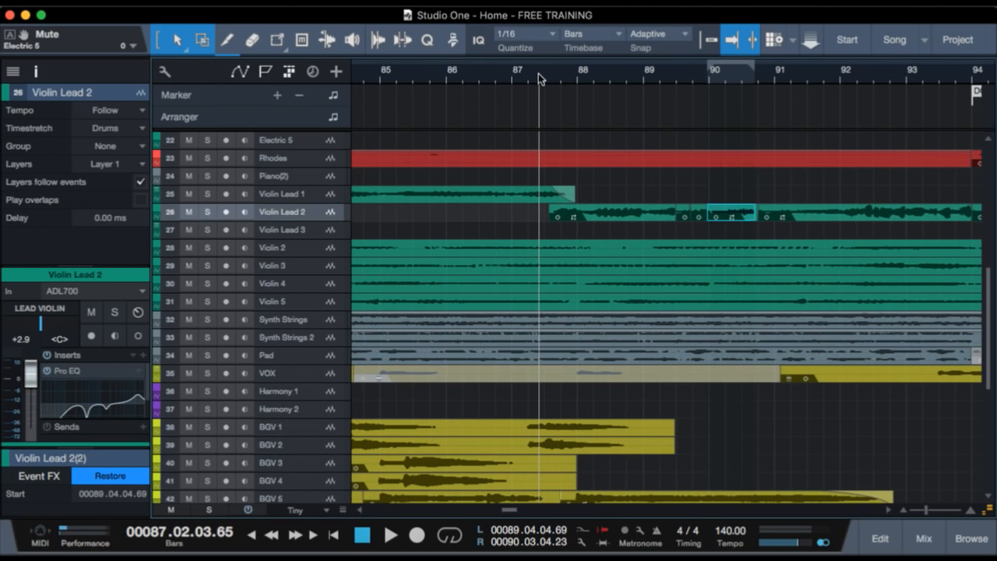
pyautogui.click(550, 74)
pyautogui.press('s')
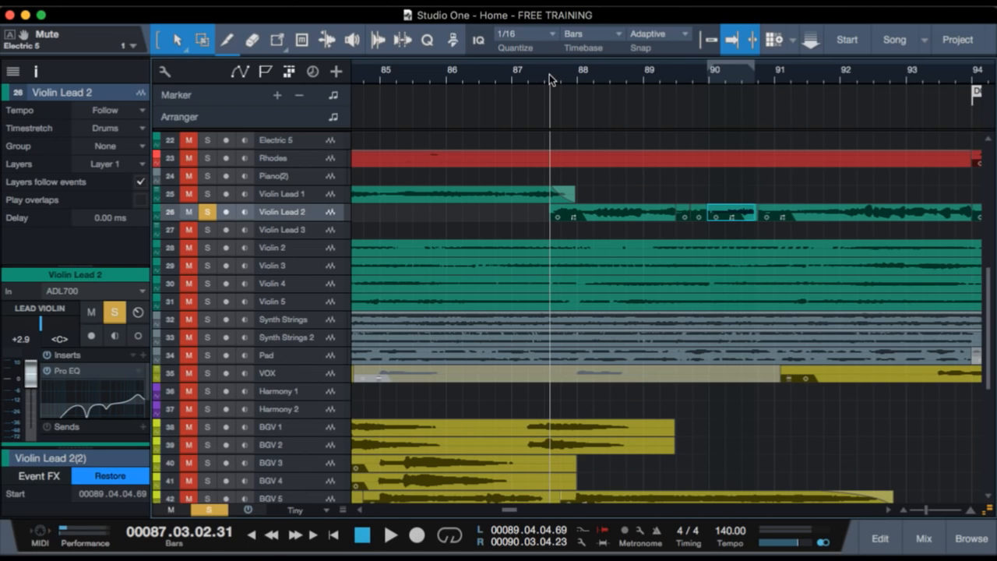
pyautogui.press('space')
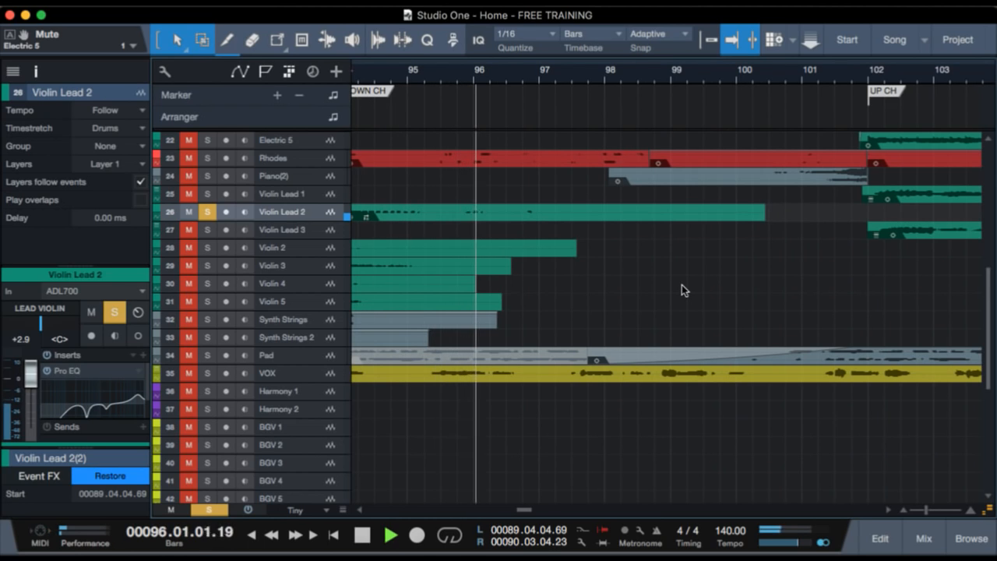
pyautogui.press('space')
pyautogui.hscroll(-5, 569, 221)
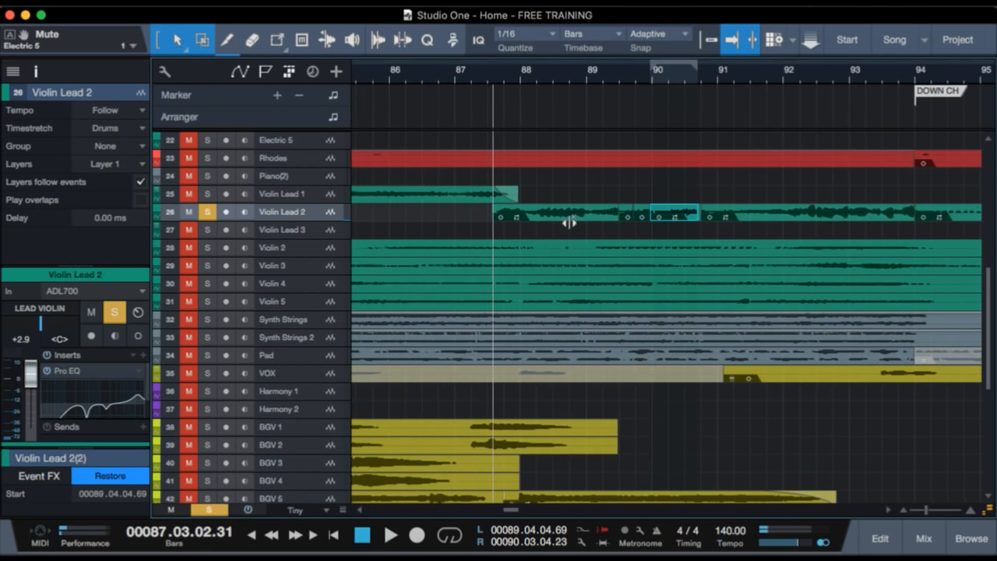
pyautogui.hscroll(-3, 567, 270)
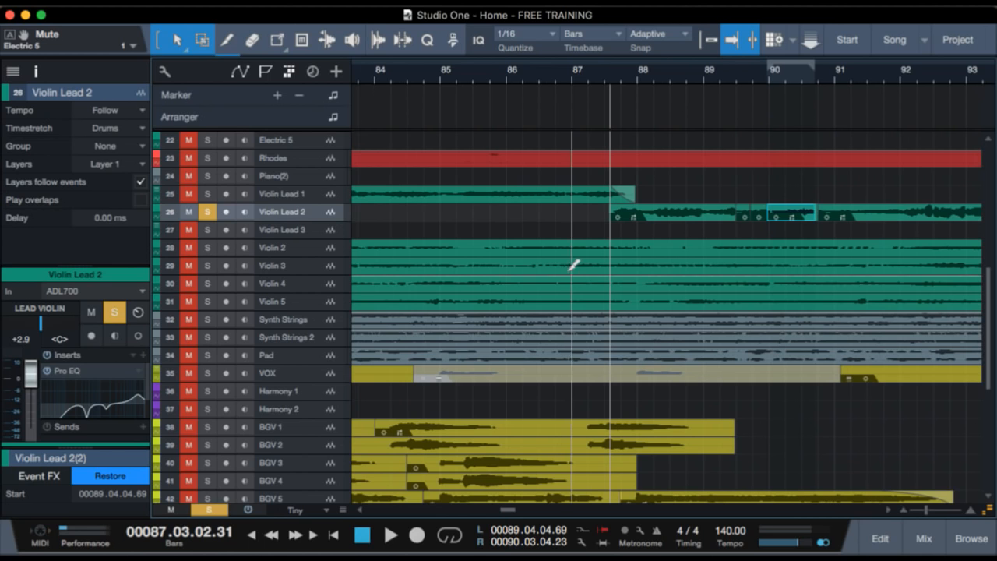
pyautogui.press('s')
# Examine how the violin, synth string, VOX and background vocal clips are laid out from the Instrumental to the UP CH marker.
pyautogui.hscroll(5, 680, 305)
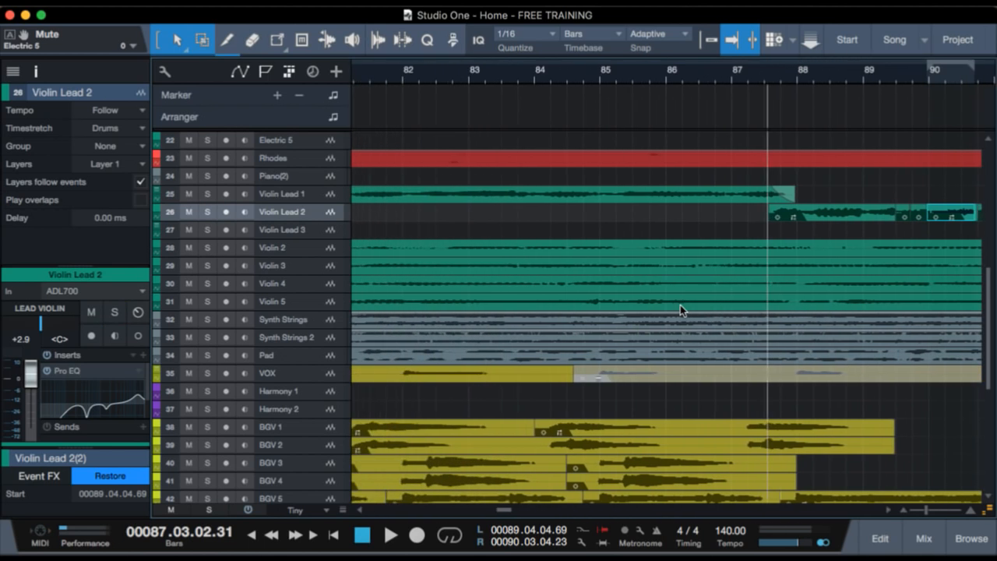
pyautogui.hscroll(2, 680, 306)
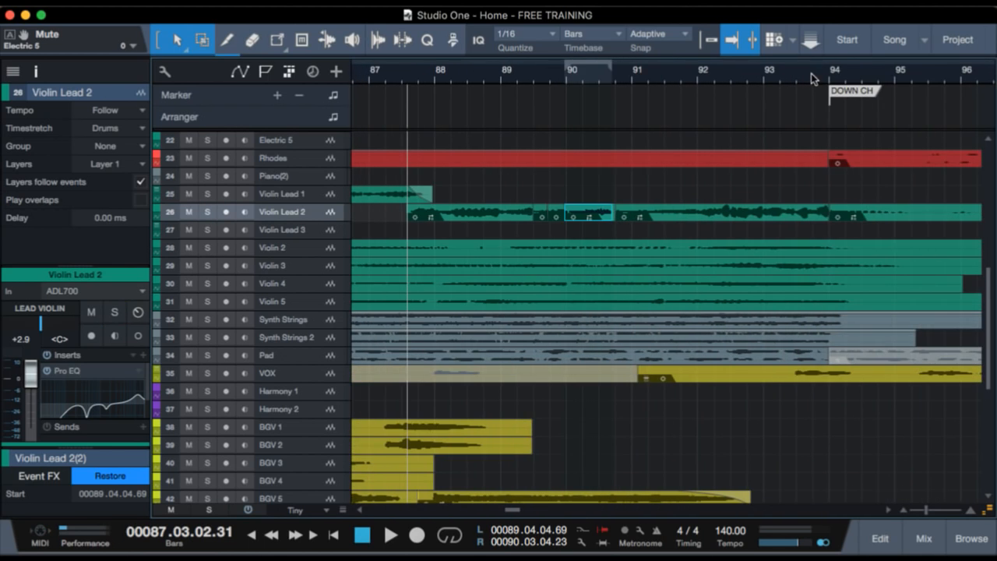
pyautogui.moveTo(811, 73); pyautogui.dragTo(813, 47)
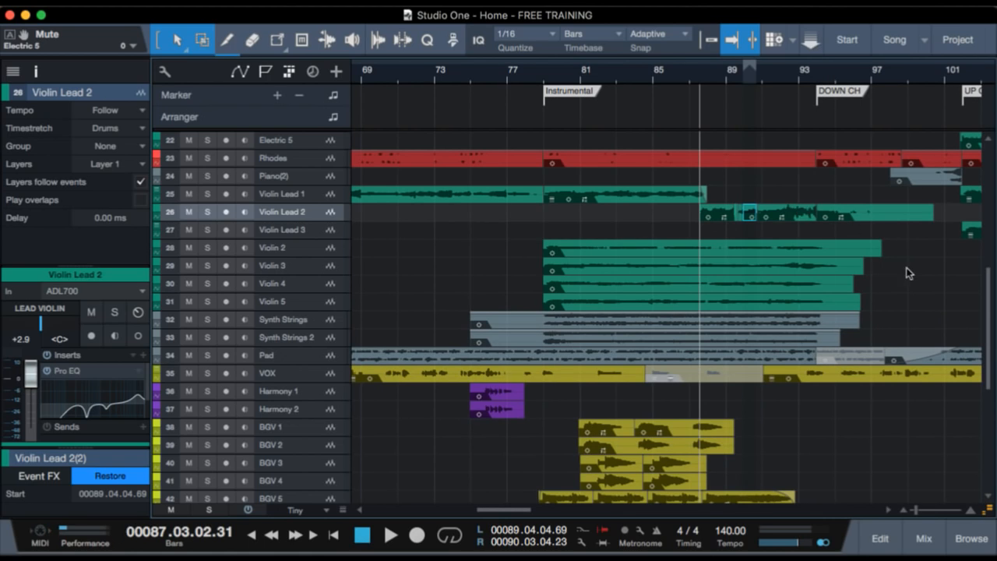
pyautogui.hscroll(5, 787, 294)
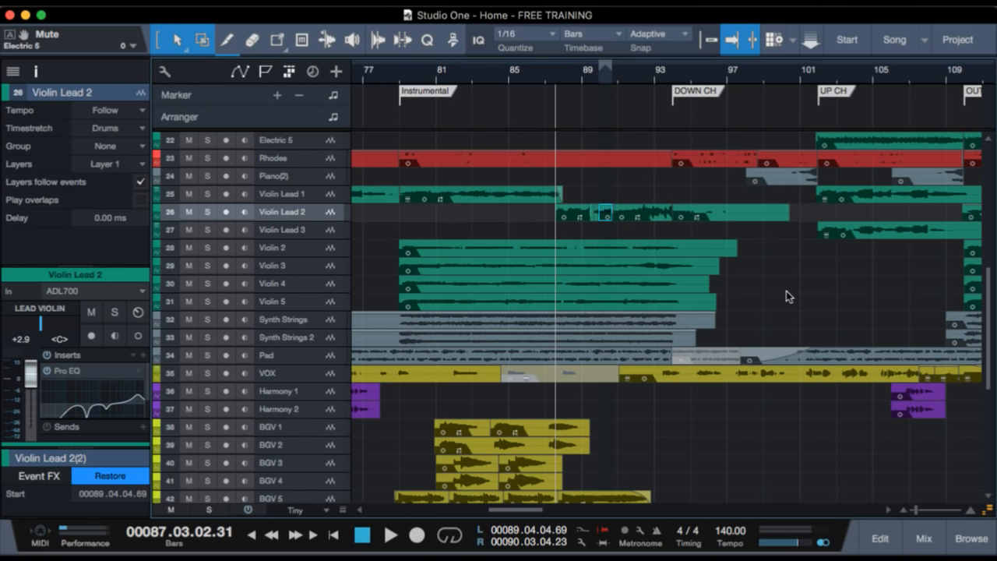
pyautogui.scroll(-10, 532, 266)
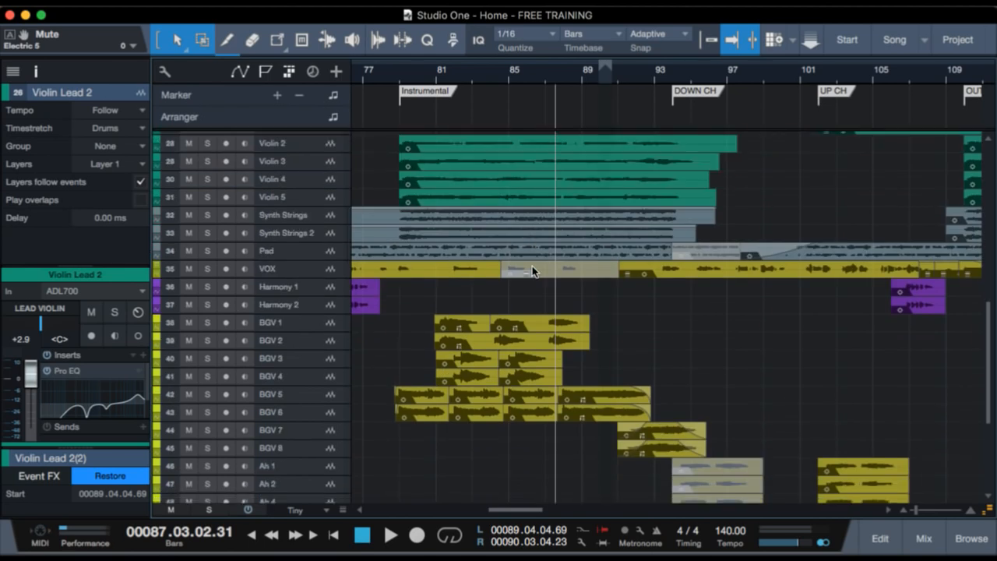
pyautogui.scroll(10, 532, 265)
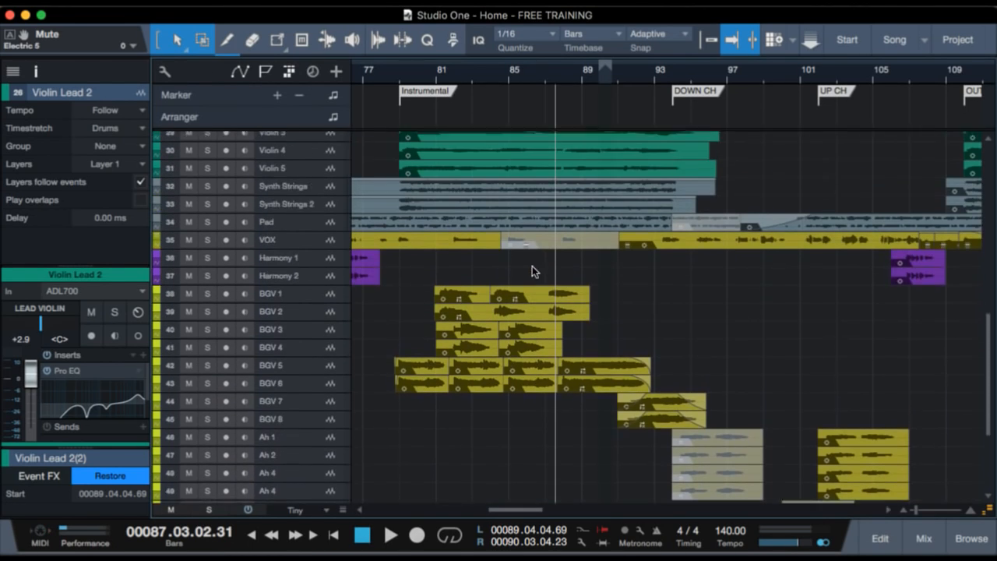
pyautogui.scroll(2, 524, 326)
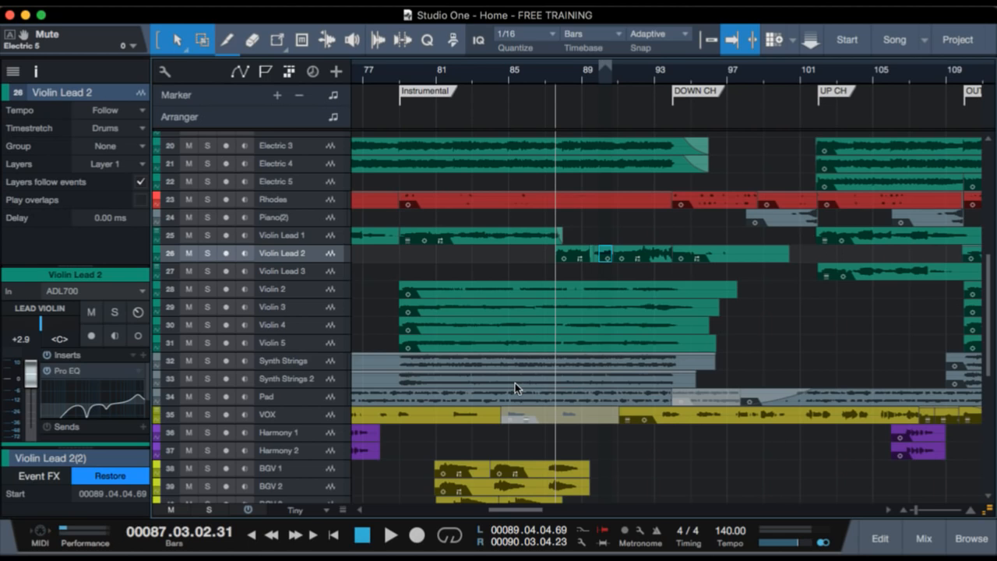
# Play the full mix from just before bar 75, where the Synth Strings and Harmony clips start.
pyautogui.click(399, 72)
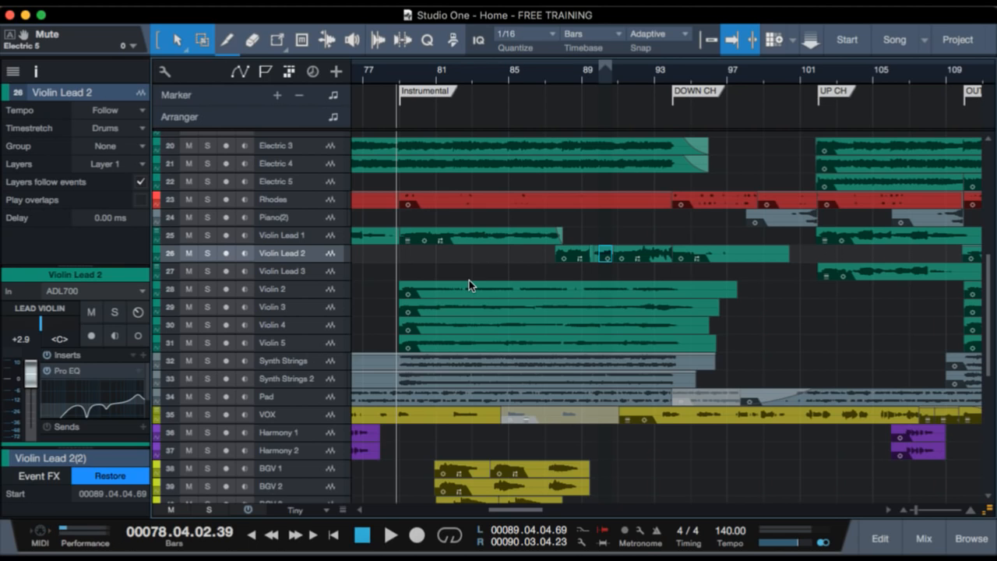
pyautogui.hscroll(-5, 485, 288)
pyautogui.click(467, 72)
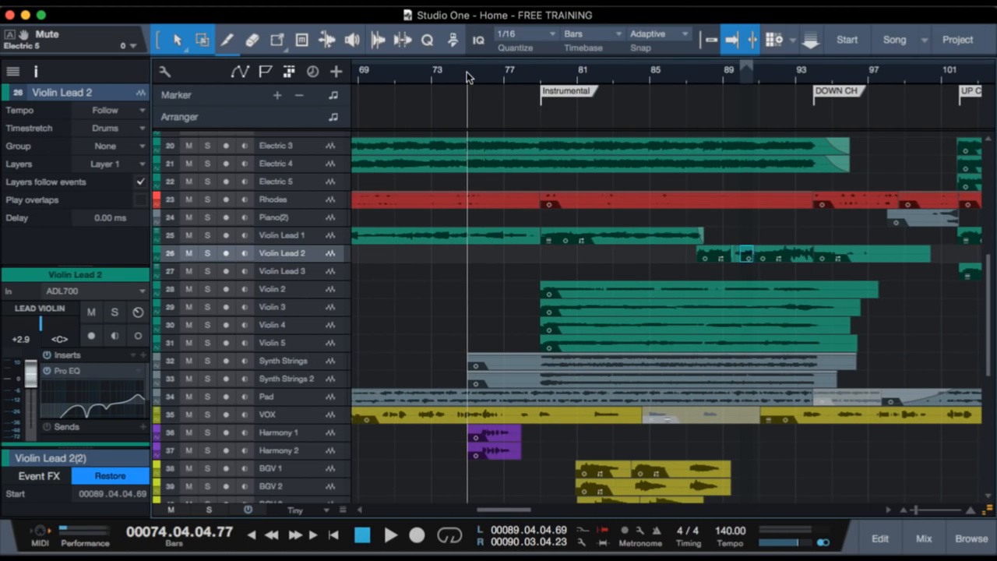
pyautogui.press('space')
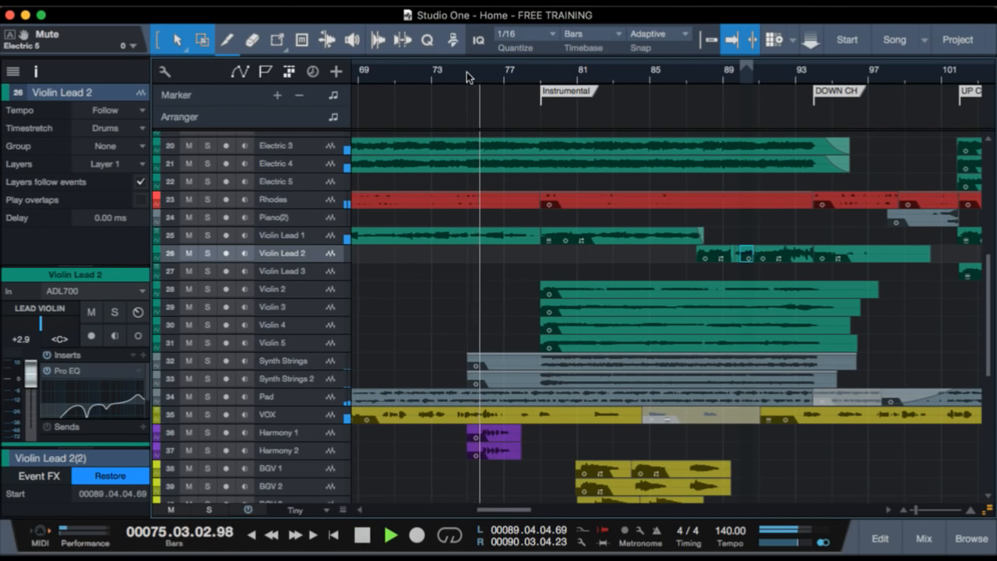
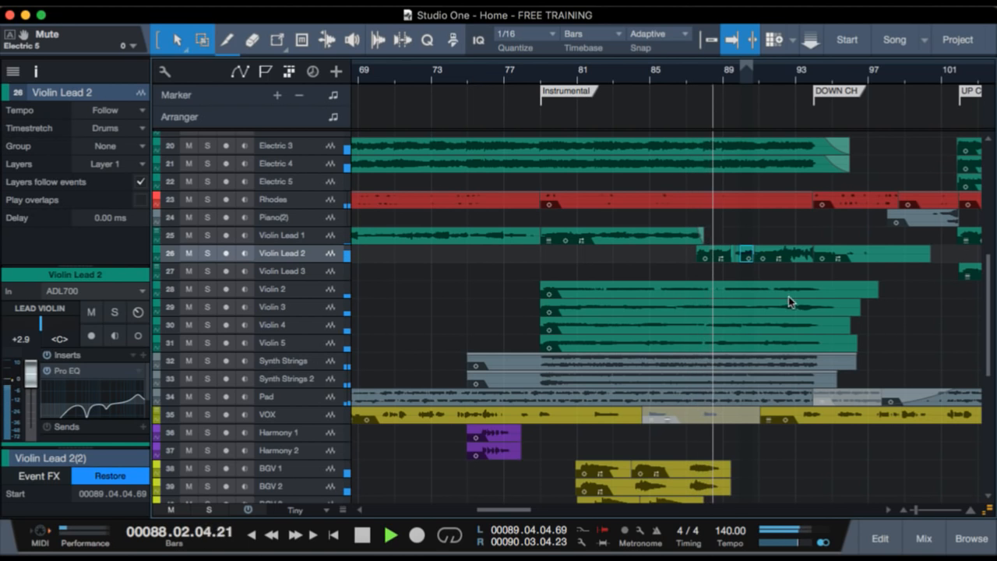
# Keep the full mix playing through the DOWN CH and UP CH markers toward the OUT section, and stop playback.
pyautogui.scroll(5, 787, 298)
pyautogui.scroll(1, 785, 303)
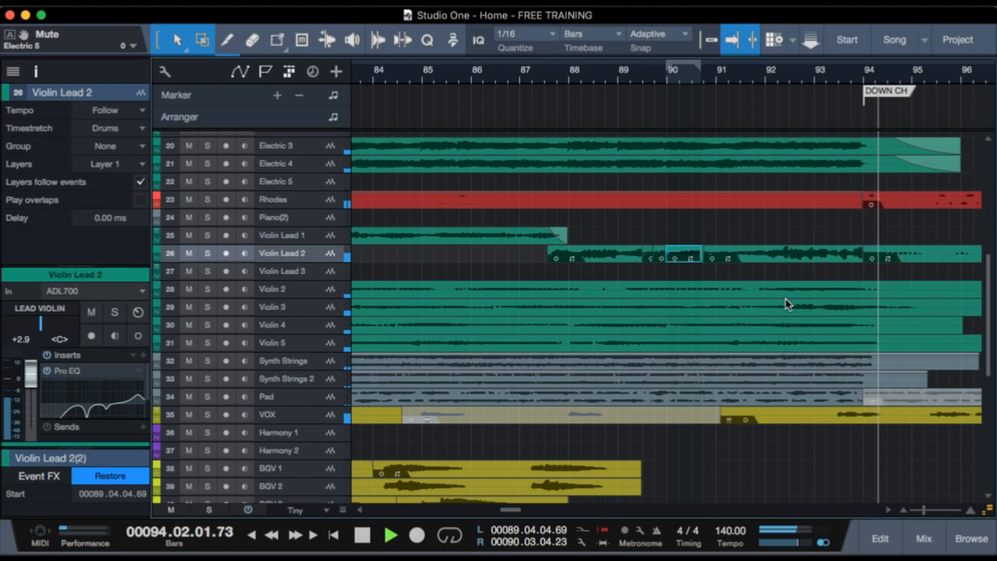
pyautogui.hscroll(5, 875, 304)
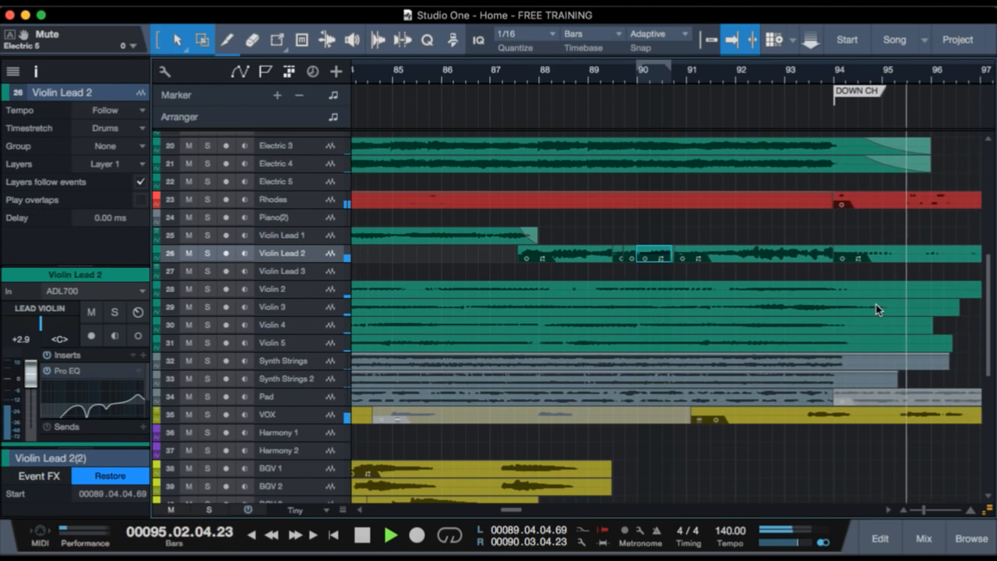
pyautogui.hscroll(2, 749, 331)
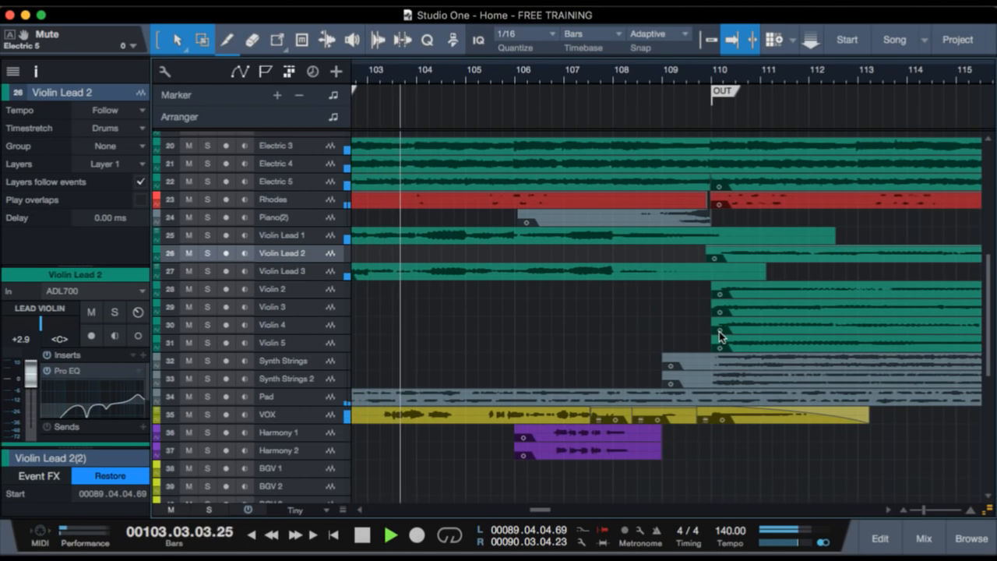
pyautogui.press('space')
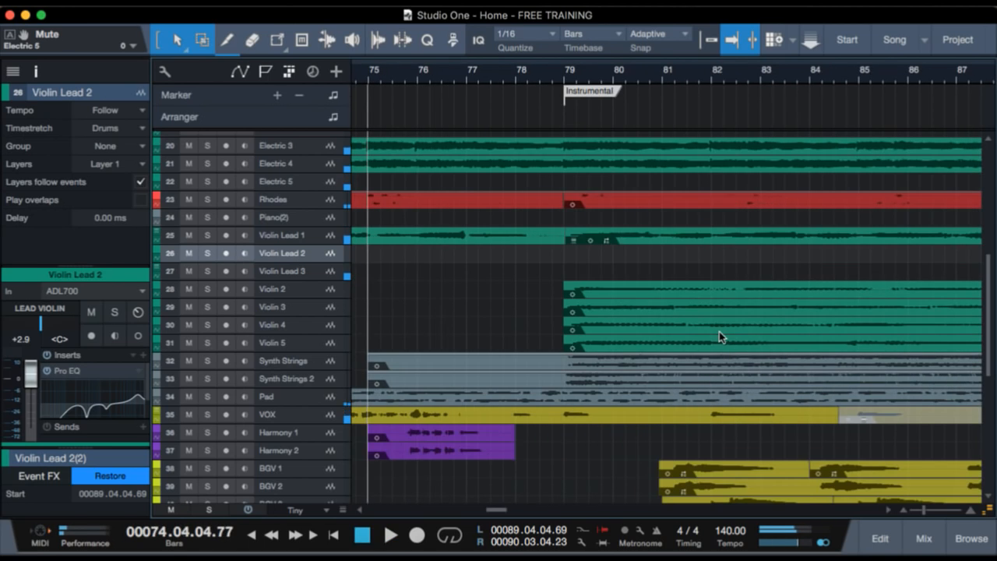
# Hide the track inspector and compare the clips leading up to the Instrumental with those around the DOWN CH marker.
pyautogui.hscroll(-10, 517, 214)
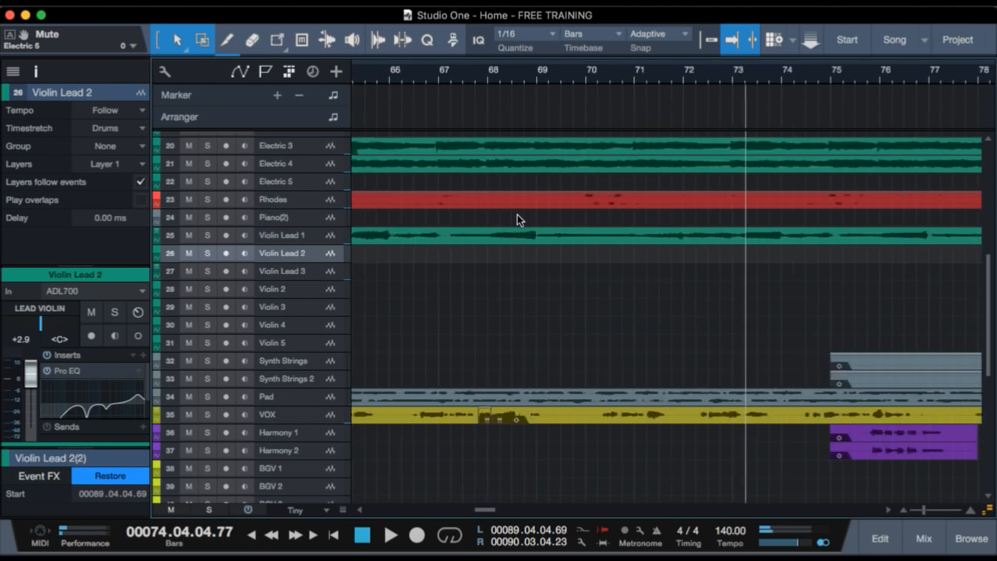
pyautogui.hscroll(-9, 603, 235)
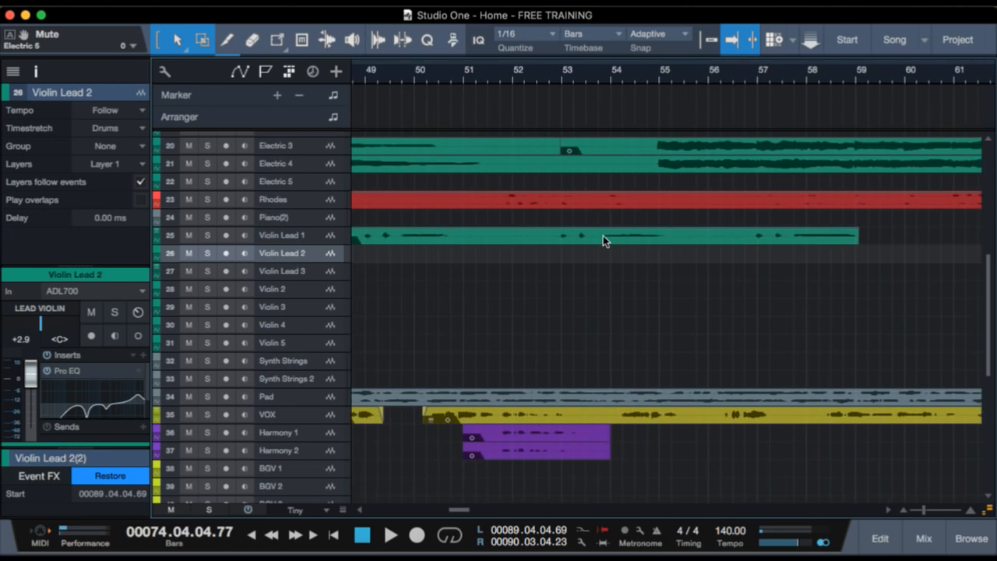
pyautogui.hscroll(10, 603, 235)
pyautogui.hotkey('shift', 'F4')
pyautogui.hotkey('shift', 'F4')
pyautogui.press('F4')
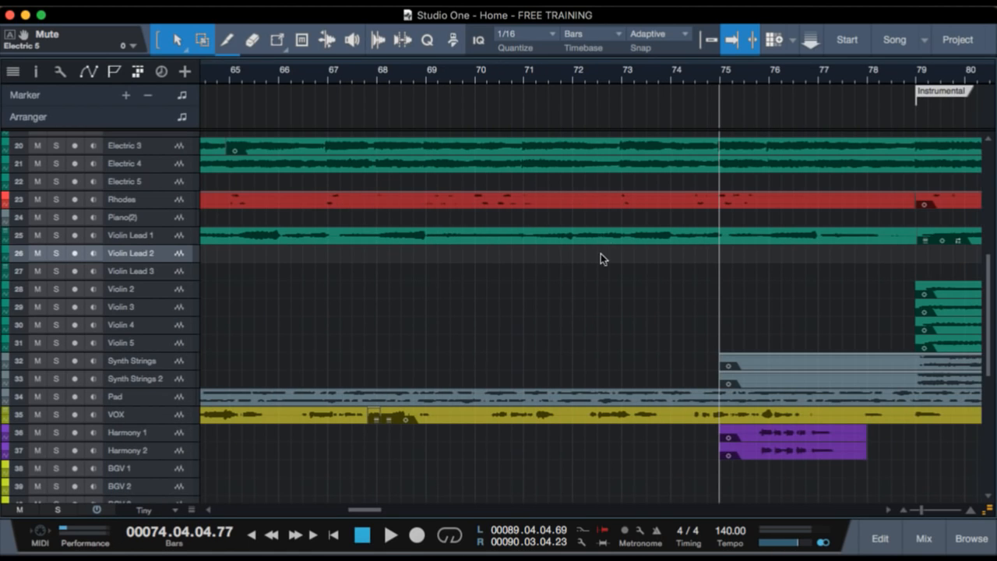
pyautogui.hscroll(17, 603, 242)
pyautogui.hscroll(7, 591, 275)
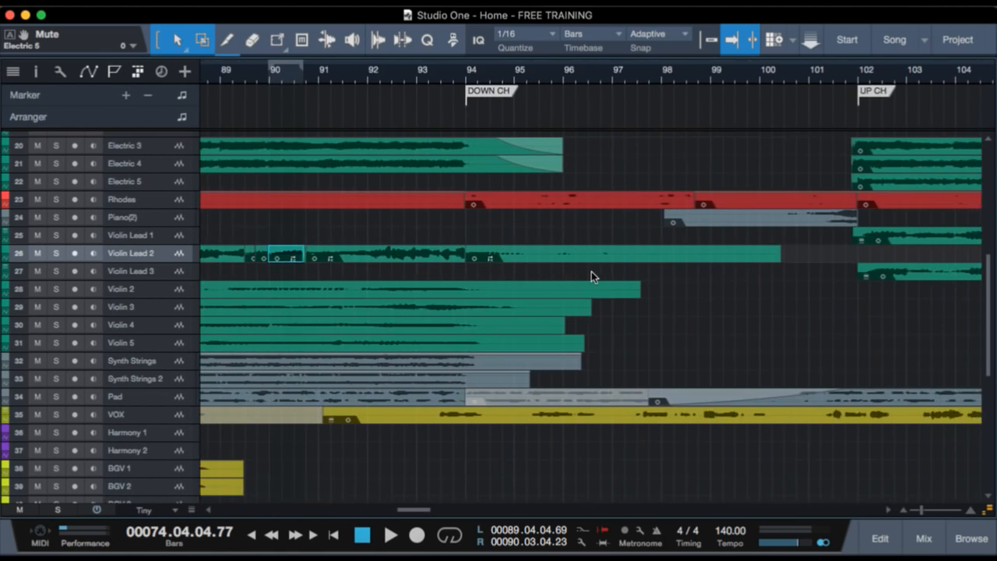
pyautogui.hscroll(-12, 591, 274)
pyautogui.hscroll(3, 592, 272)
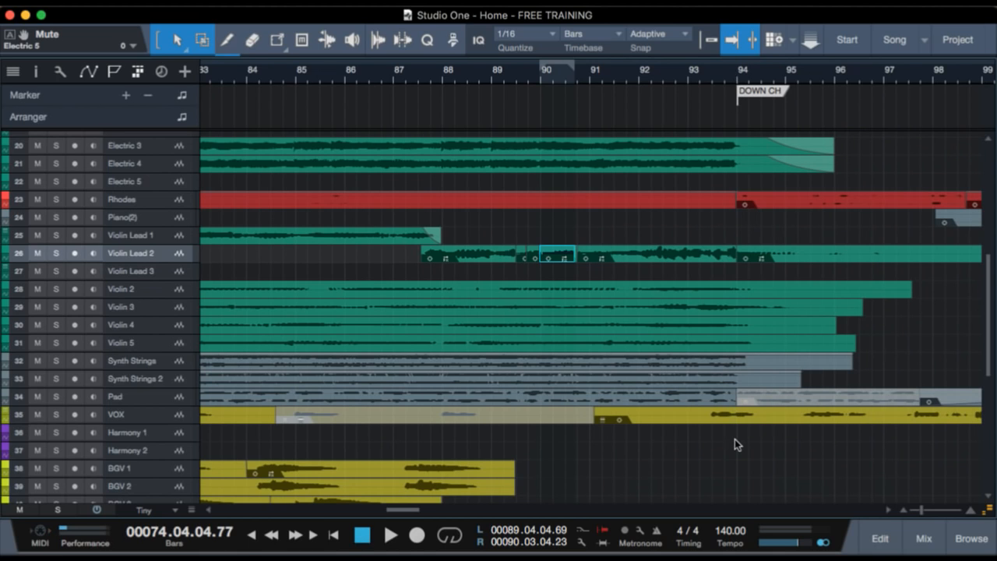
# Solo only Rhodes and Electric 1, play them from just before the DOWN CH marker into the UP CH section, and clear the solos.
pyautogui.click(164, 199)
pyautogui.press('s')
pyautogui.scroll(4, 761, 277)
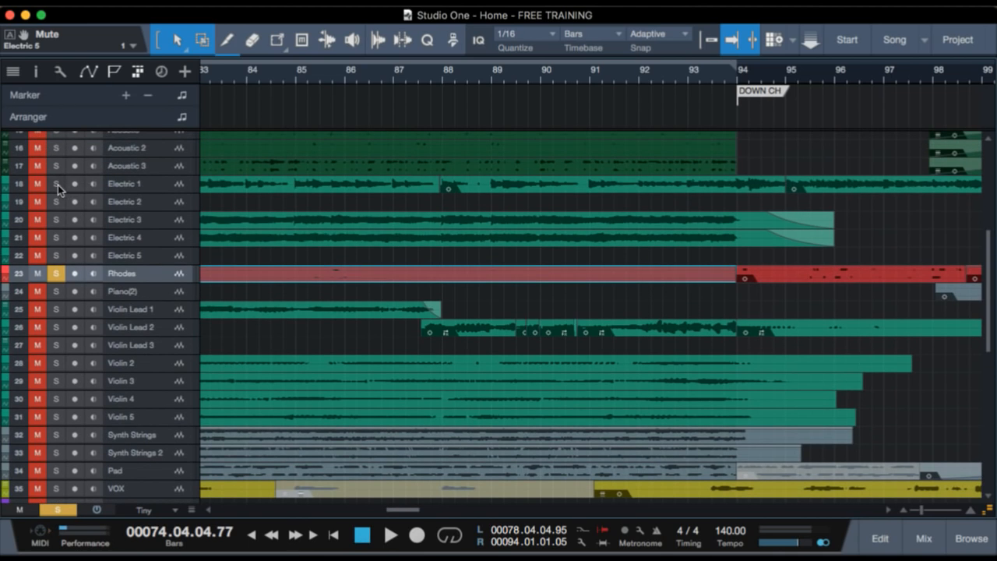
pyautogui.moveTo(736, 77); pyautogui.dragTo(731, 102)
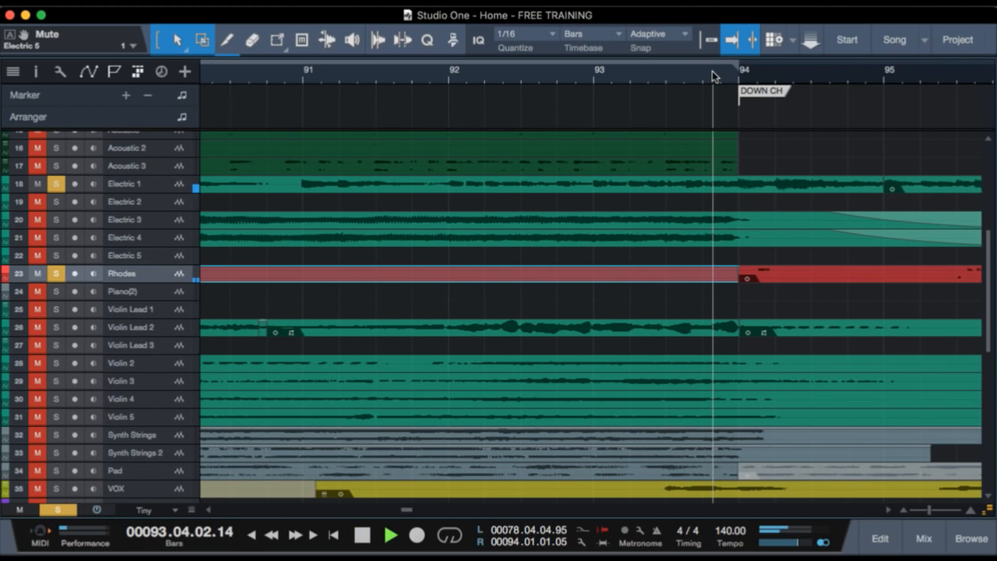
pyautogui.click(738, 73)
pyautogui.press('space')
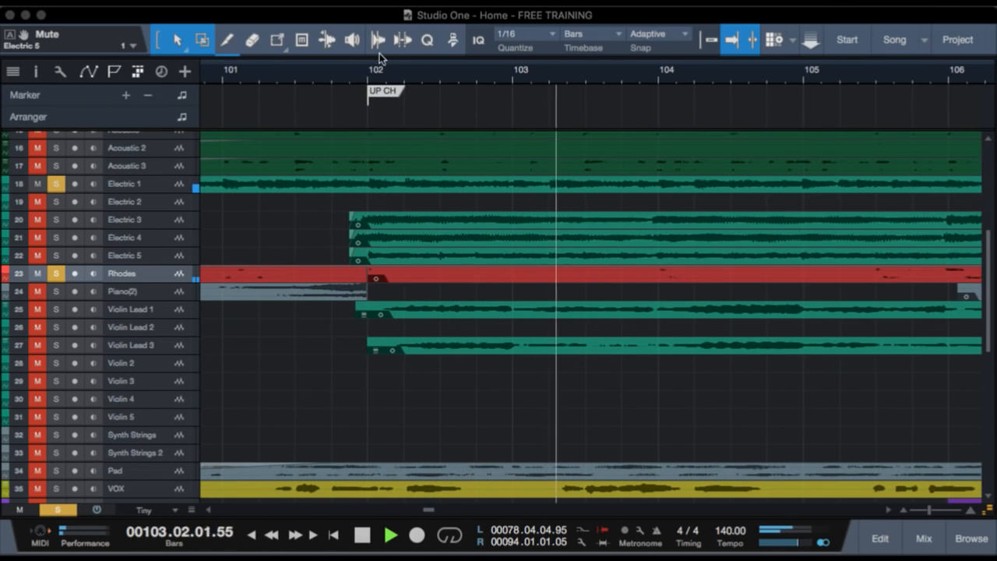
pyautogui.press('space')
pyautogui.hscroll(-5, 412, 264)
pyautogui.hotkey('shift', 's')
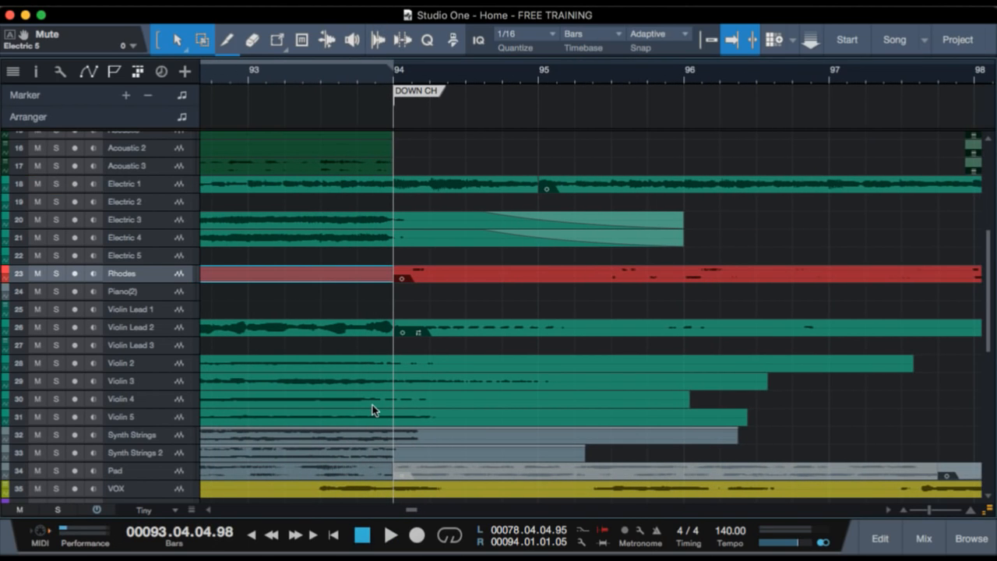
# Play the full mix from just before bar 94 into the start of the DOWN CH section, and stop.
pyautogui.click(369, 75)
pyautogui.scroll(-2, 432, 233)
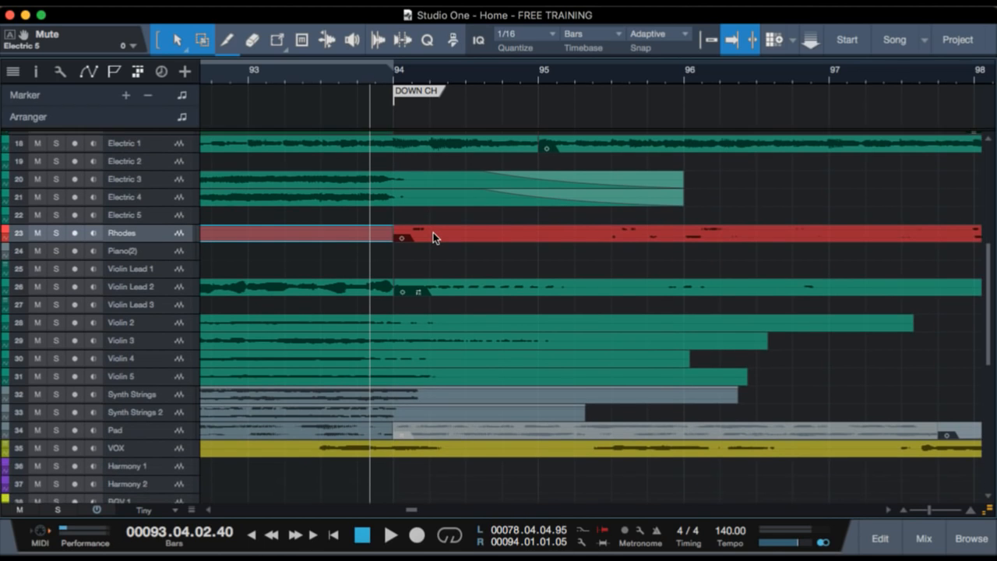
pyautogui.press('space')
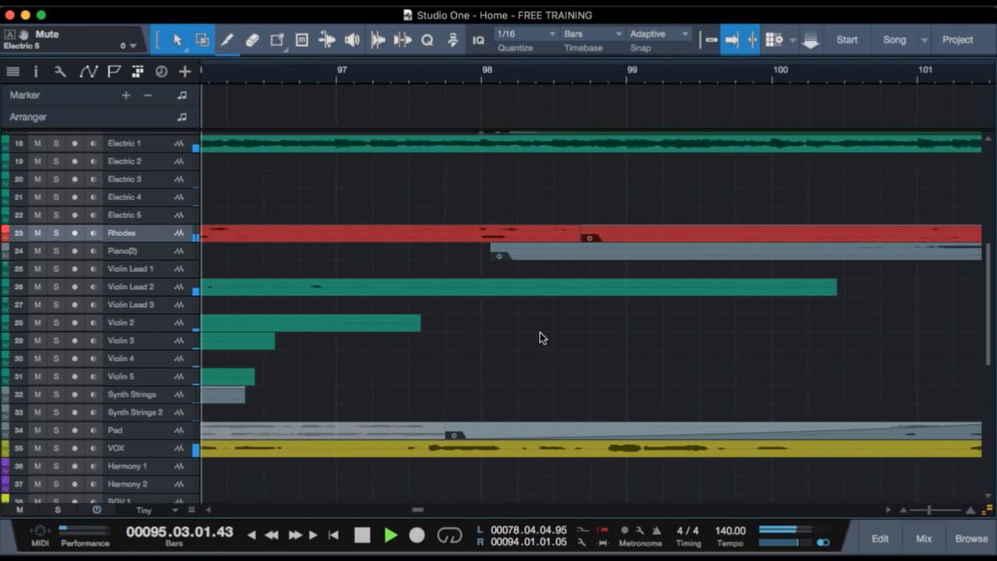
pyautogui.press('space')
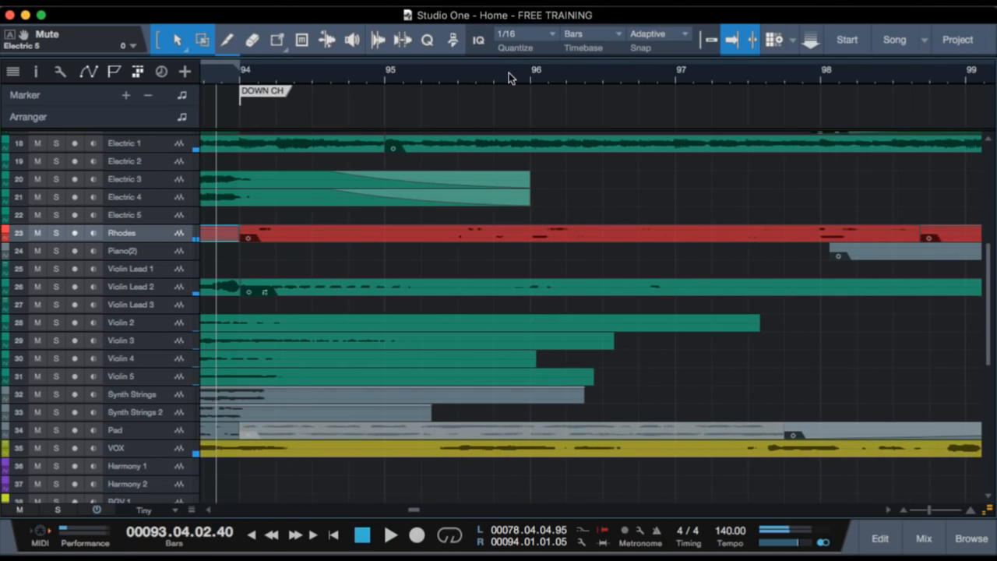
# Enlarge the track height to Medium and bring the bass and acoustic guitar entrances around bar 98 into view.
pyautogui.moveTo(509, 73); pyautogui.dragTo(519, 41)
pyautogui.scroll(4, 617, 265)
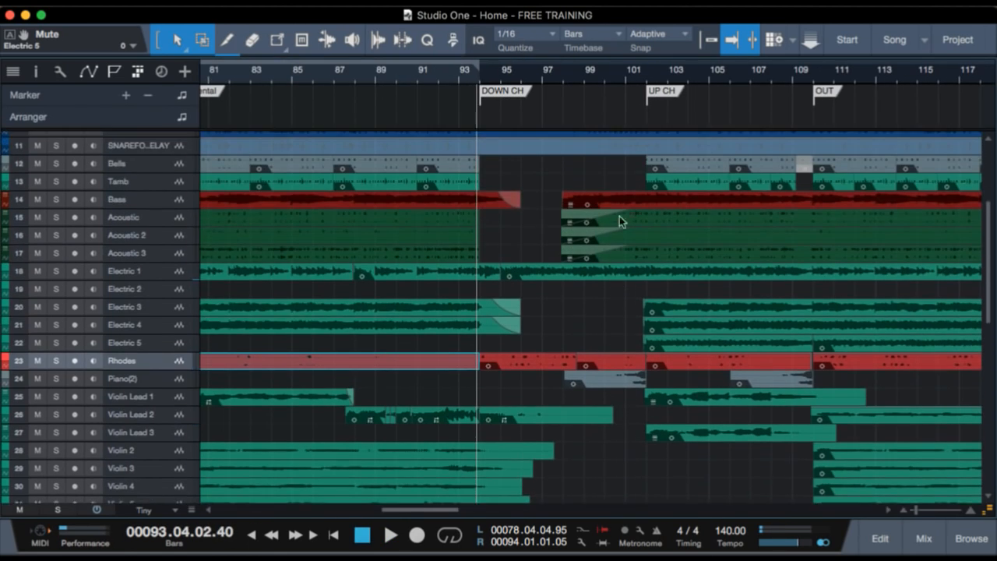
pyautogui.click(561, 76)
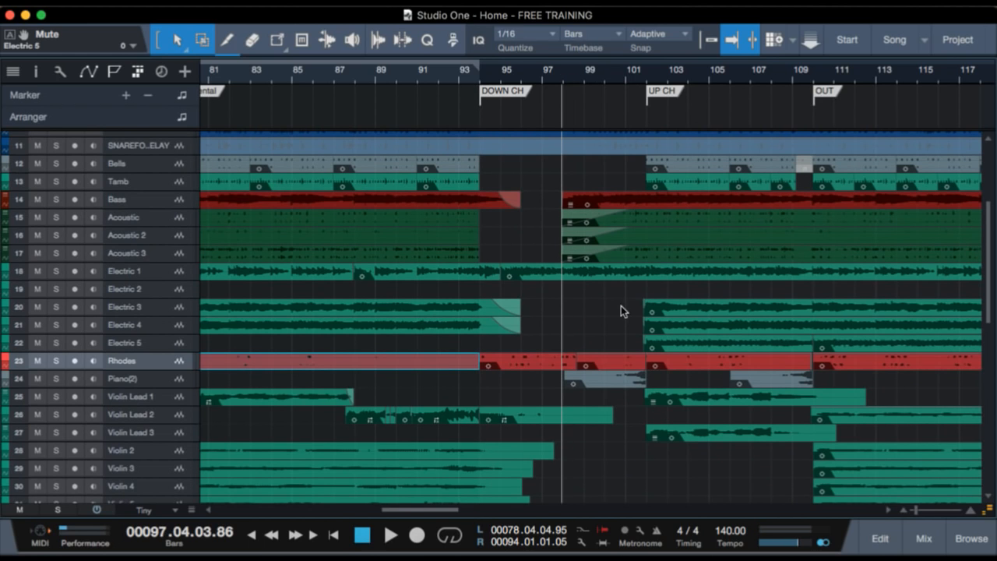
pyautogui.hotkey('shift', 'e')
pyautogui.hotkey('shift', 'e')
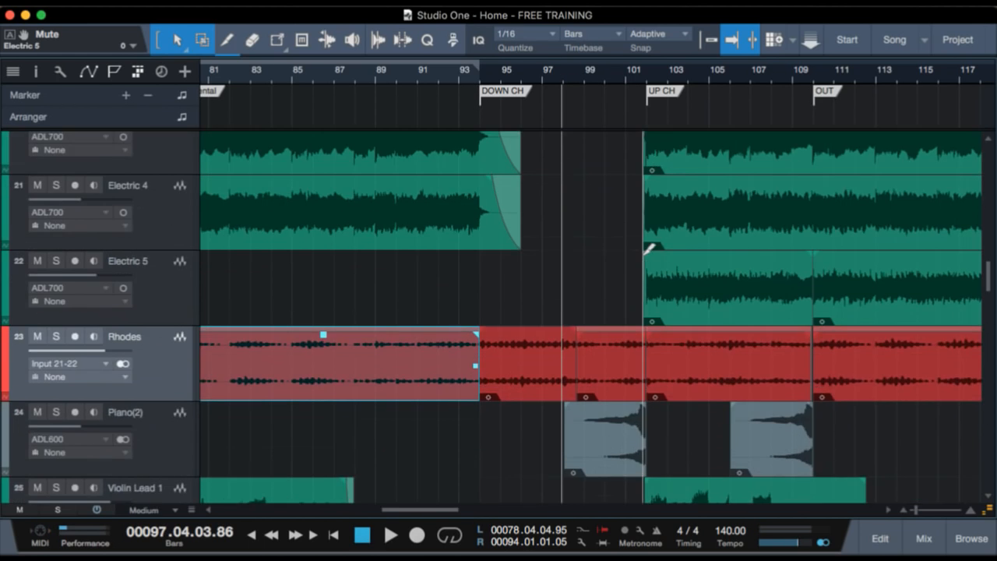
pyautogui.scroll(5, 674, 257)
pyautogui.scroll(3, 674, 283)
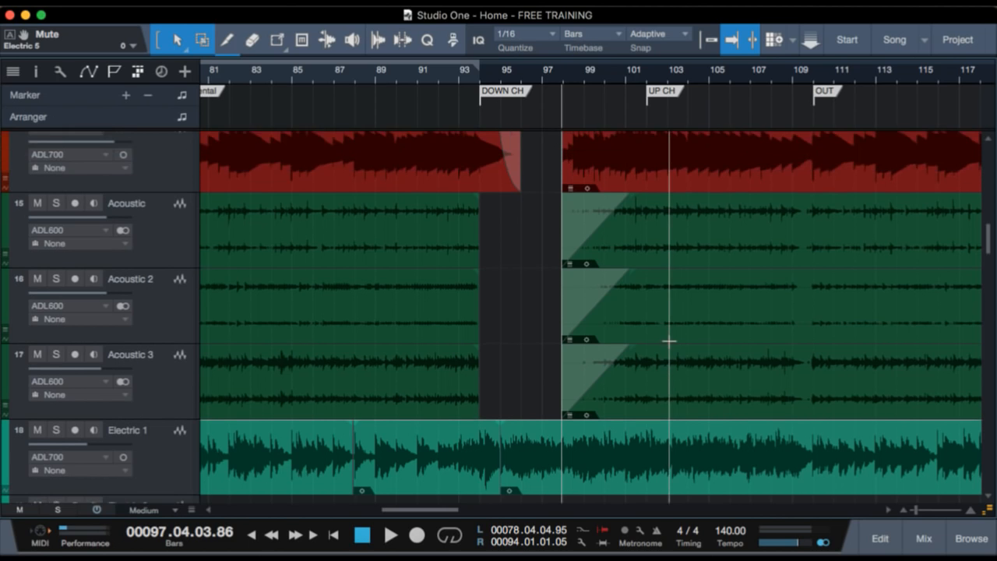
# Select the three acoustic clips that fade in at bar 98 and play the full mix from bar 97 into the UP CH section.
pyautogui.click(671, 405)
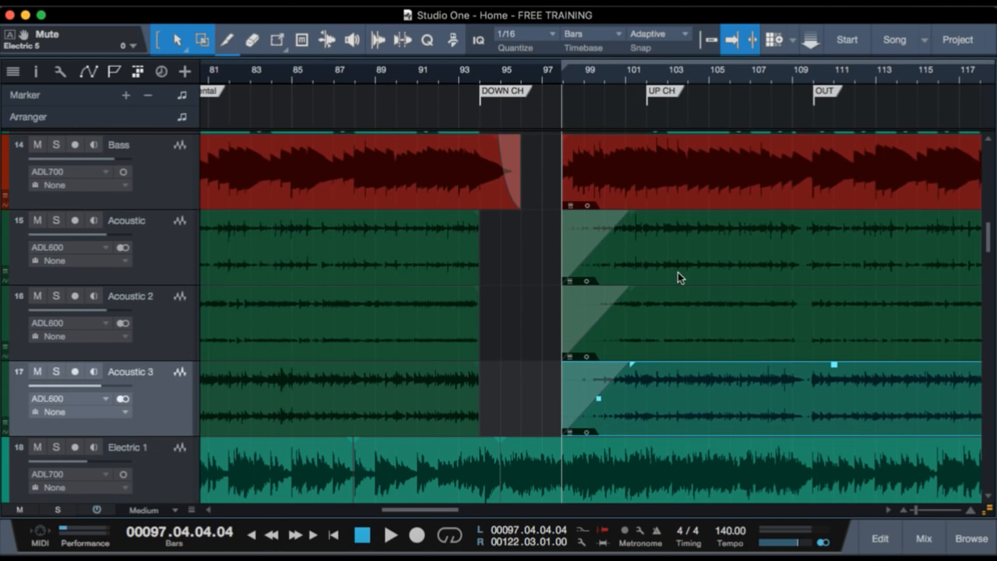
pyautogui.keyDown('shift'); pyautogui.click(678, 274); pyautogui.keyUp('shift')
pyautogui.keyDown('shift'); pyautogui.click(667, 347); pyautogui.keyUp('shift')
pyautogui.click(543, 74)
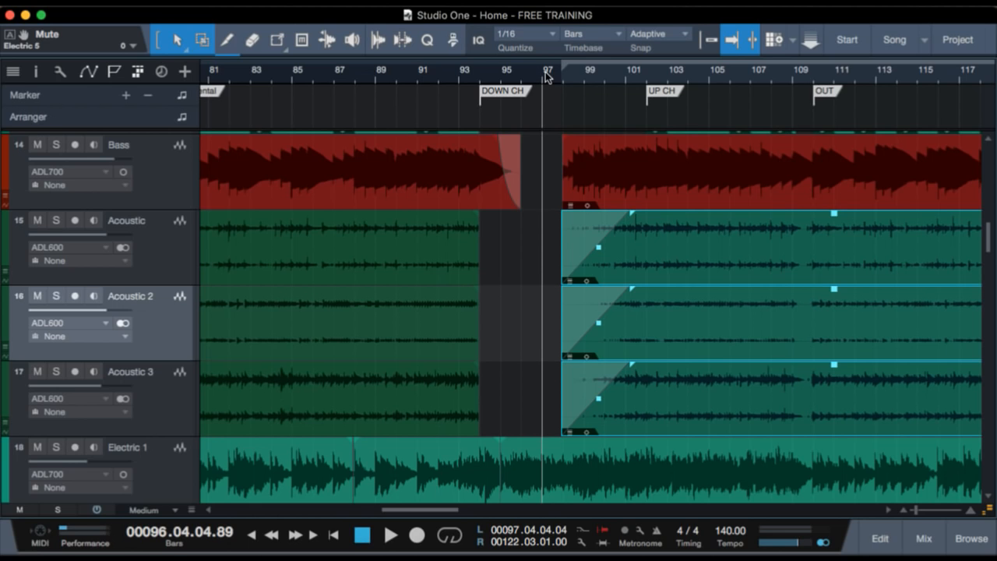
pyautogui.press('space')
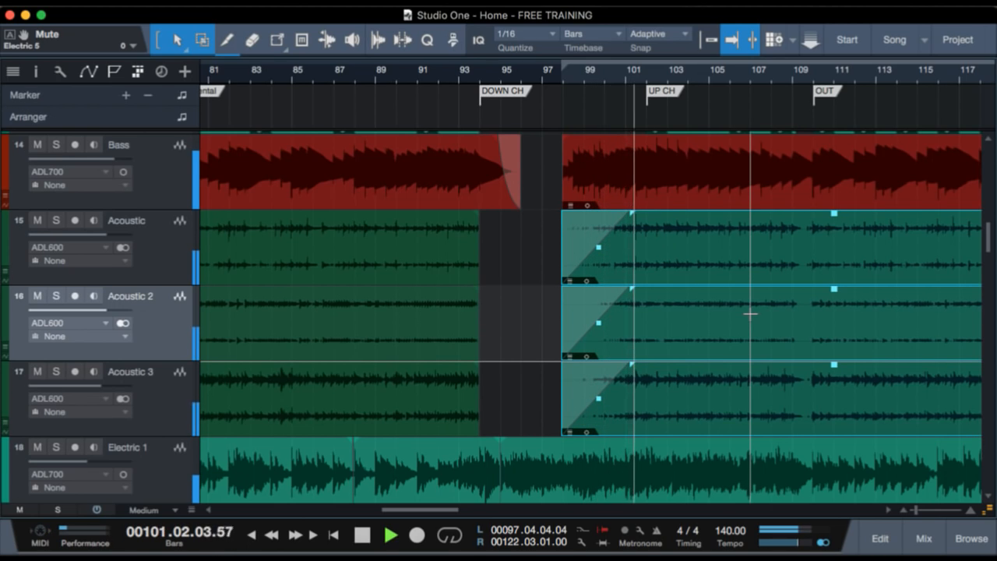
pyautogui.scroll(1, 719, 398)
pyautogui.scroll(3, 718, 397)
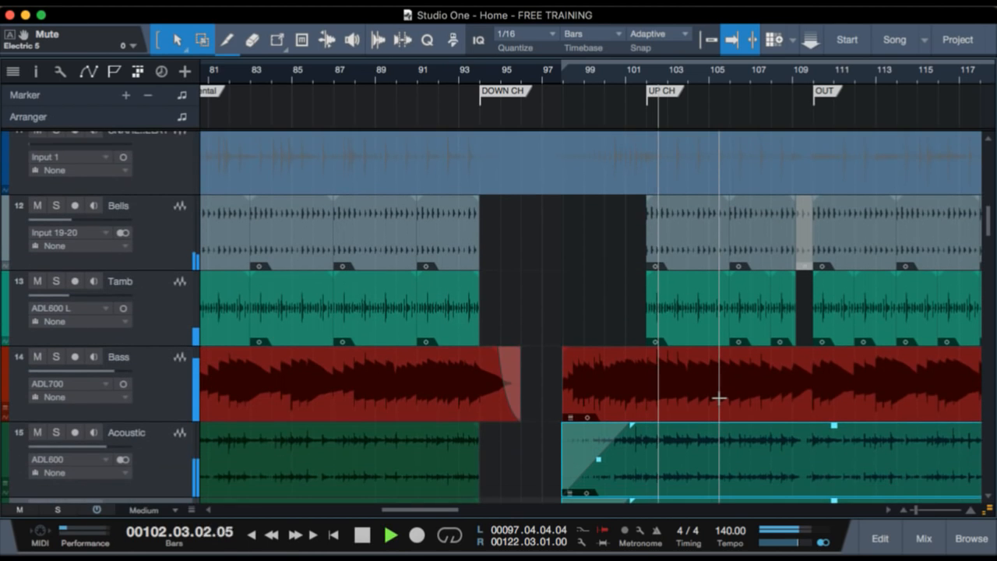
pyautogui.press('space')
# Select the Piano(2) clip leading into the UP CH marker and solo its track.
pyautogui.scroll(10, 695, 409)
pyautogui.scroll(-10, 696, 410)
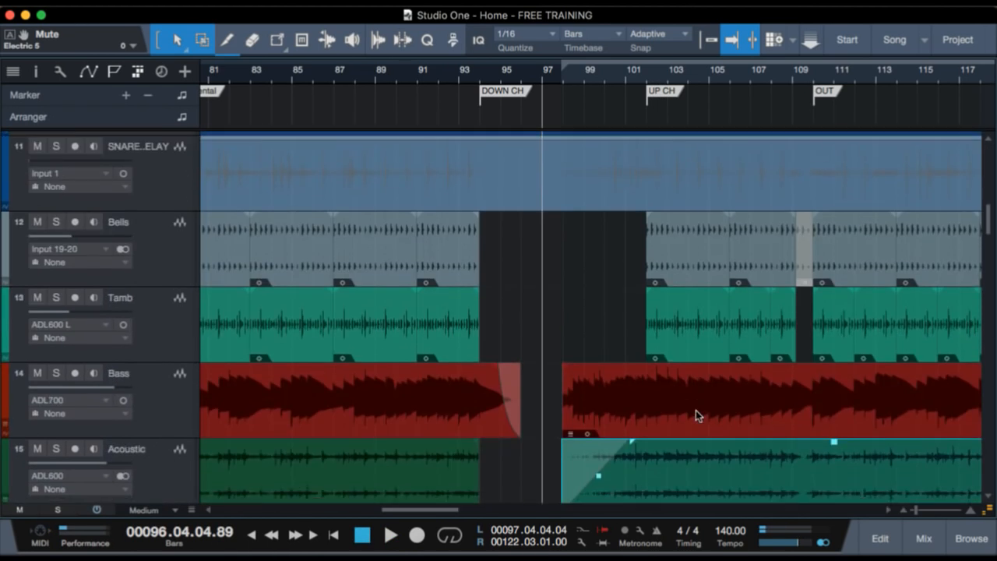
pyautogui.scroll(-12, 696, 410)
pyautogui.scroll(-1, 695, 415)
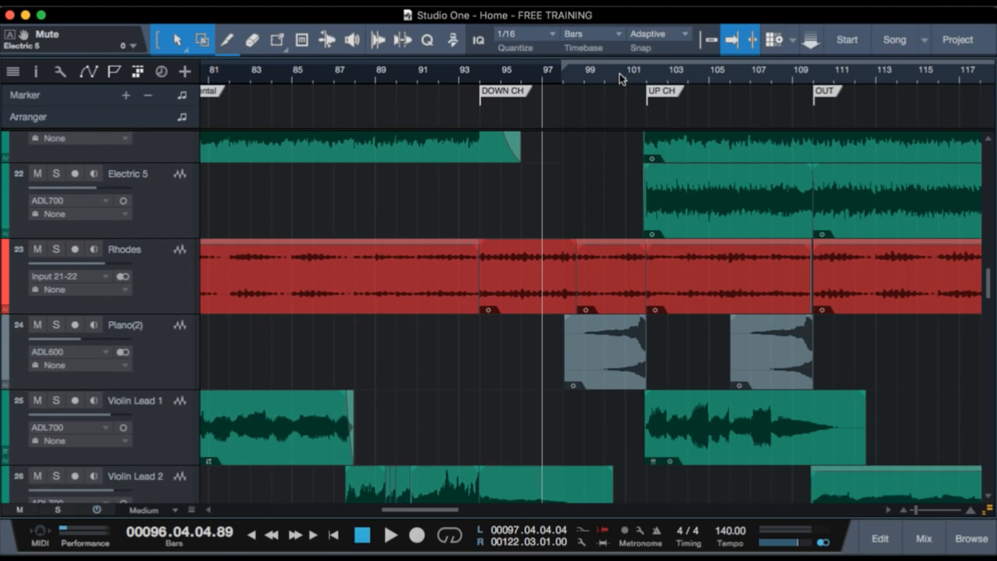
pyautogui.moveTo(621, 82); pyautogui.dragTo(621, 98)
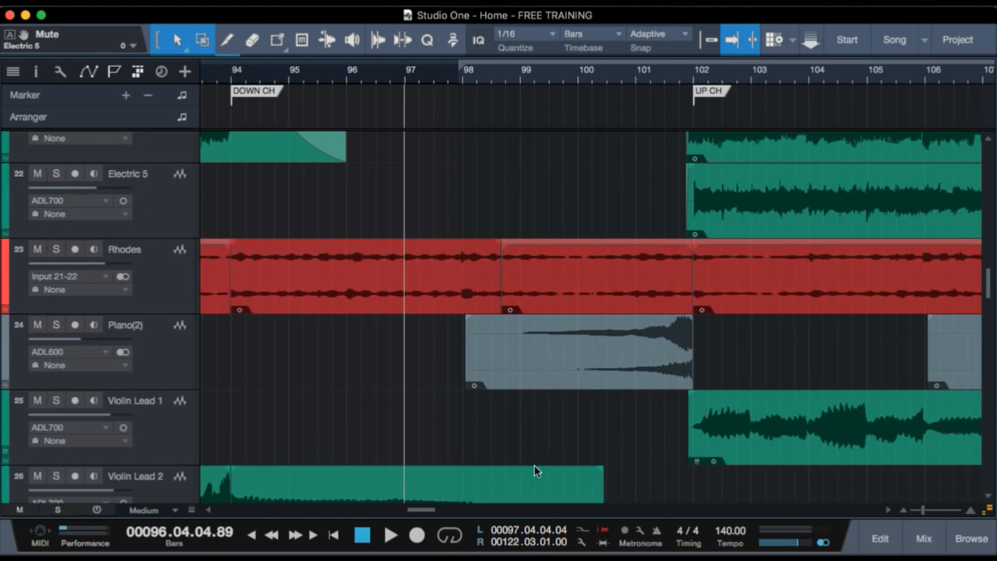
pyautogui.click(573, 381)
pyautogui.press('s')
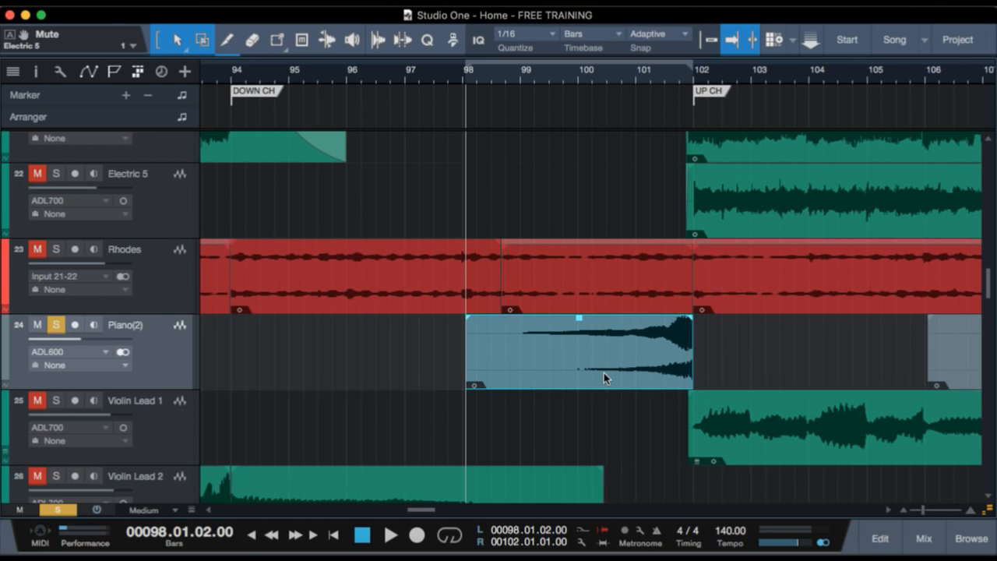
# Reverse the Piano(2) clip before the UP CH marker, play it briefly, and reverse it back.
pyautogui.press('super+r')
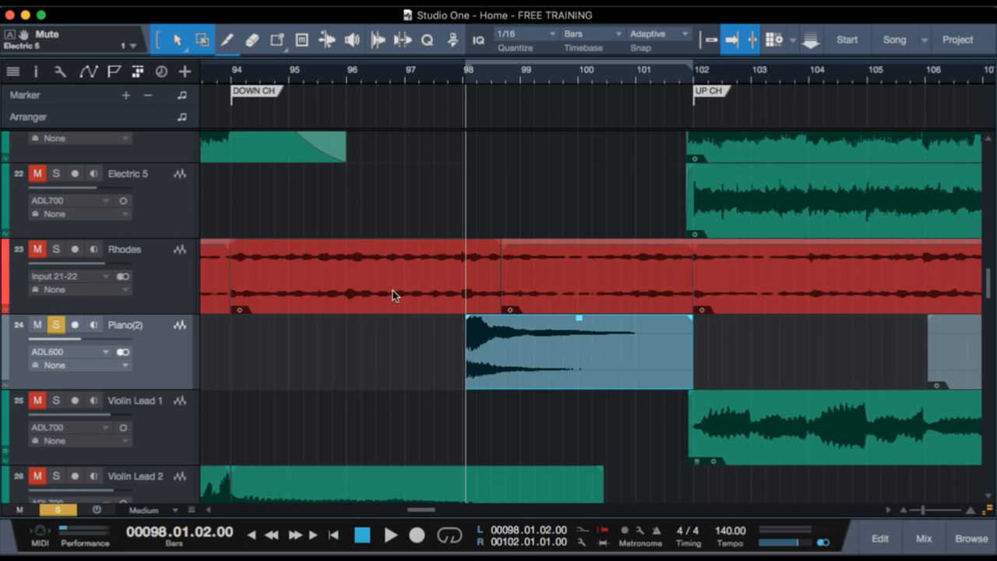
pyautogui.press('space')
# Play the soloed backward piano swell from about bar 100 toward the UP CH marker, and clear the solo.
pyautogui.press('space')
pyautogui.press('super+r')
pyautogui.click(592, 77)
pyautogui.press('space')
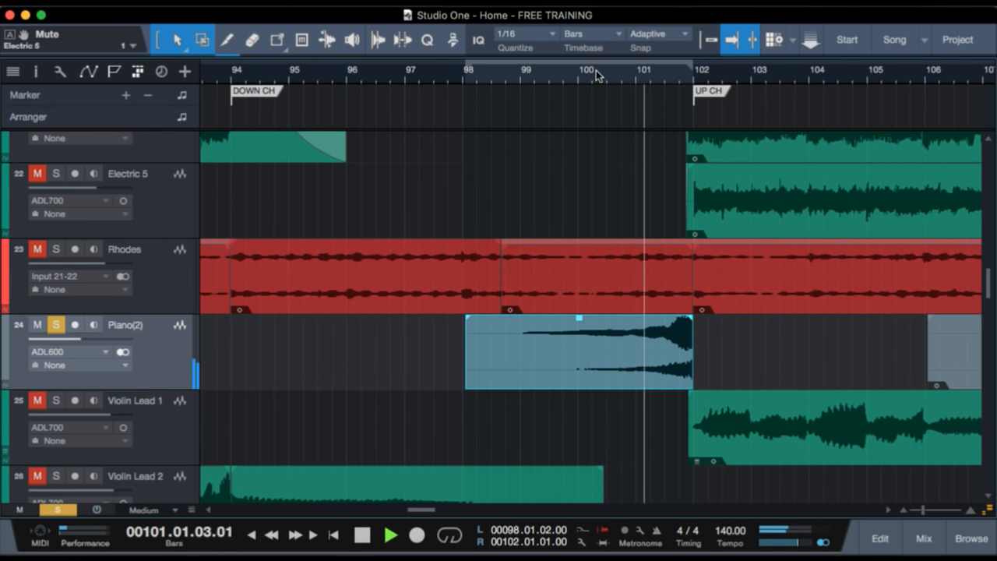
pyautogui.press('space')
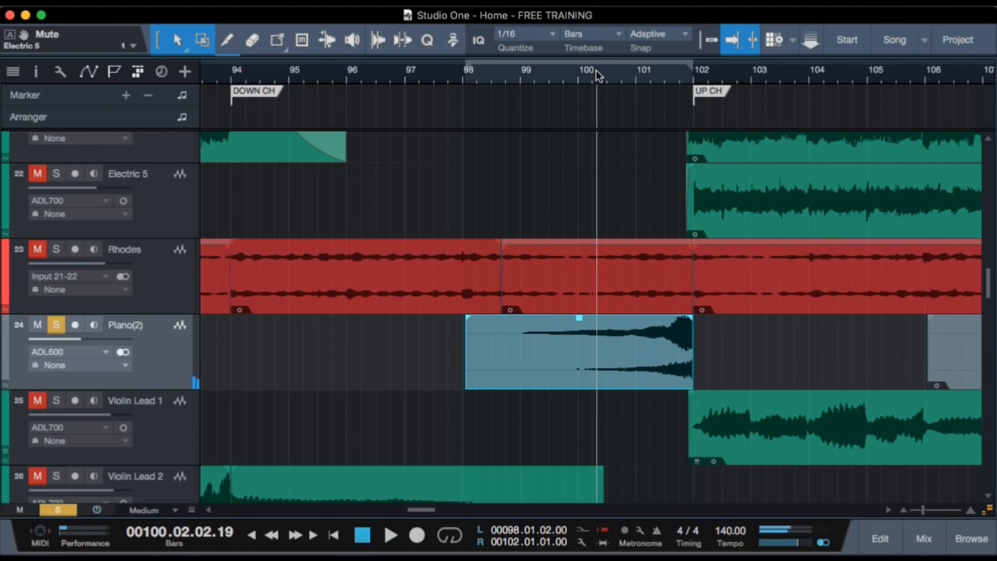
pyautogui.press('s')
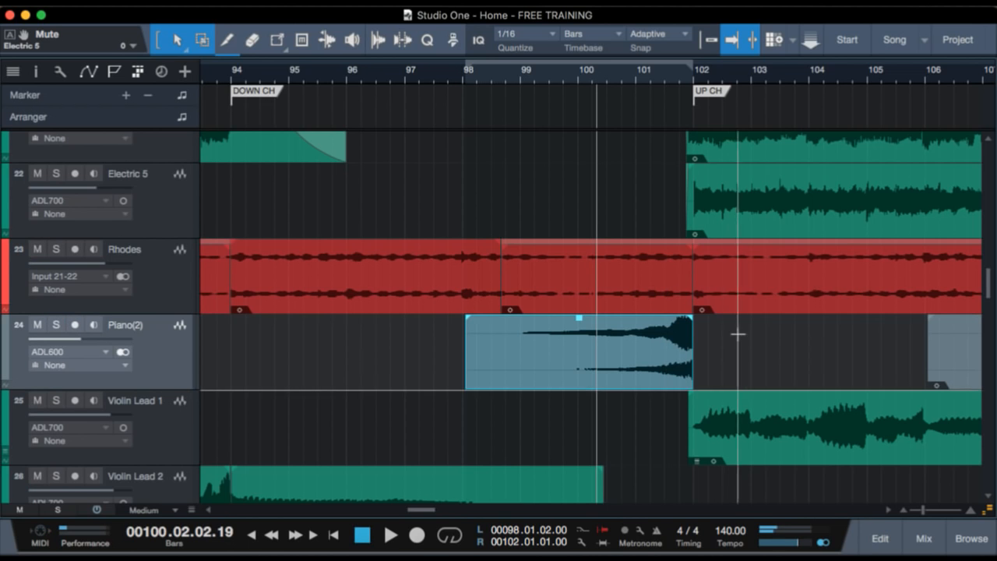
# Examine the piano clip before the OUT marker and the drum, bass and acoustic clips between DOWN CH and UP CH at Normal track height.
pyautogui.scroll(-2, 663, 358)
pyautogui.hscroll(2, 644, 314)
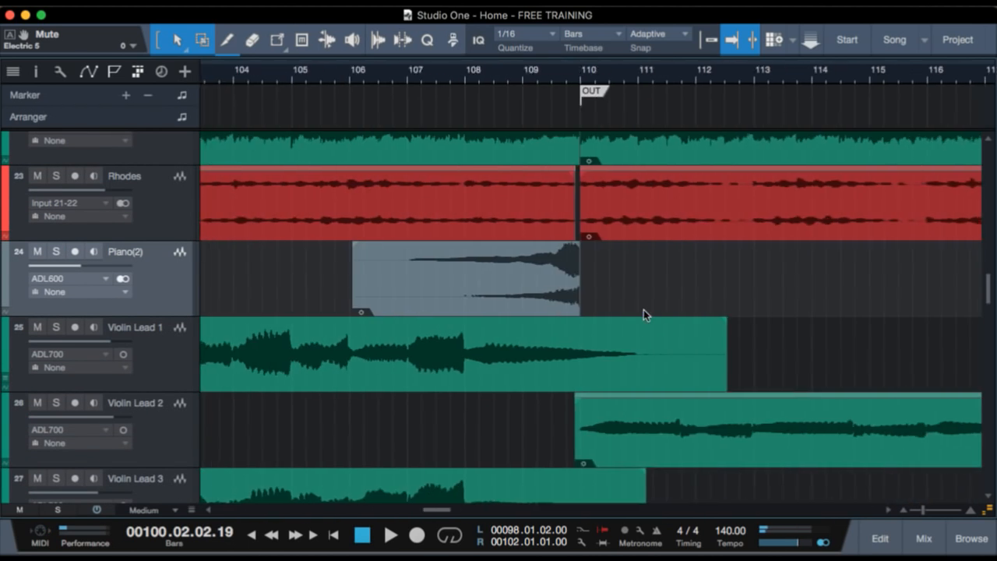
pyautogui.hscroll(-2, 645, 315)
pyautogui.scroll(-2, 697, 343)
pyautogui.scroll(-8, 697, 346)
pyautogui.scroll(10, 698, 343)
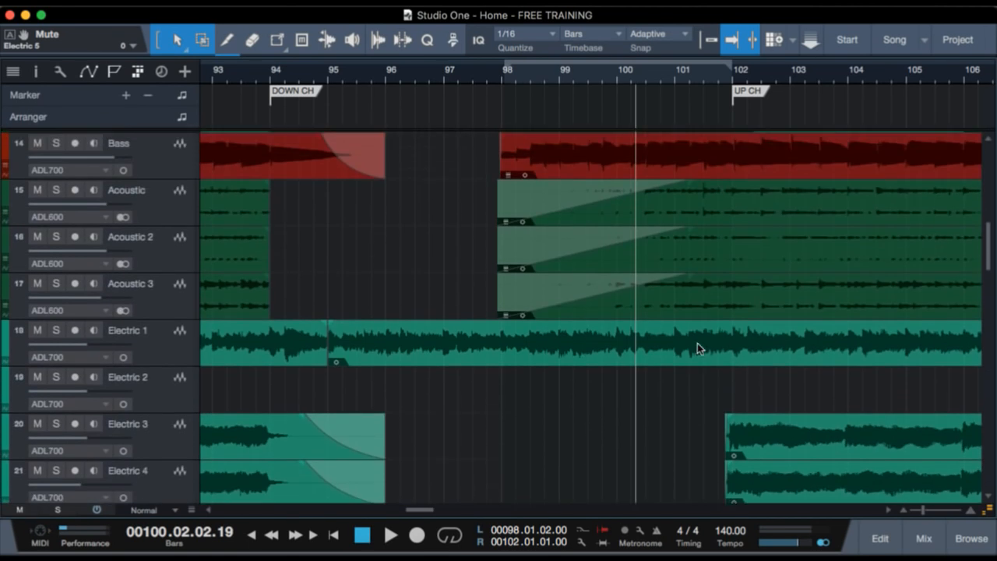
pyautogui.scroll(10, 693, 395)
pyautogui.scroll(-6, 690, 396)
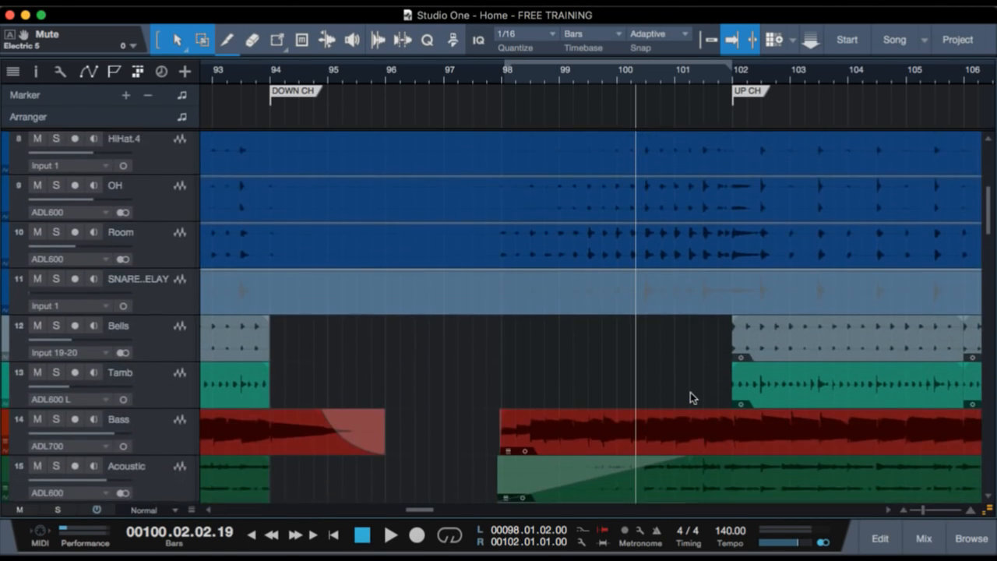
# Play the full mix from about bar 98 to just before the UP CH marker to hear the piano swell in context.
pyautogui.scroll(-14, 690, 392)
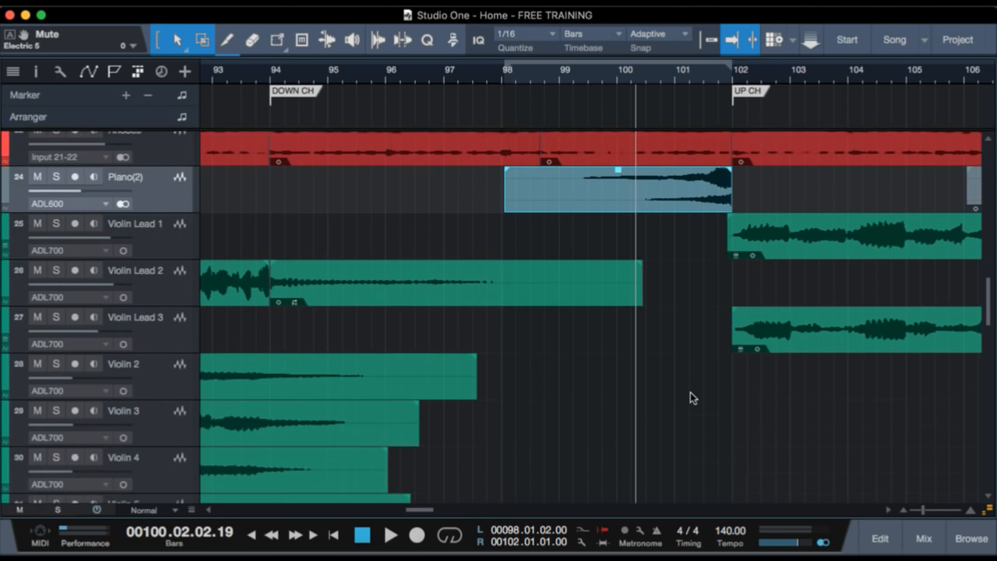
pyautogui.click(548, 71)
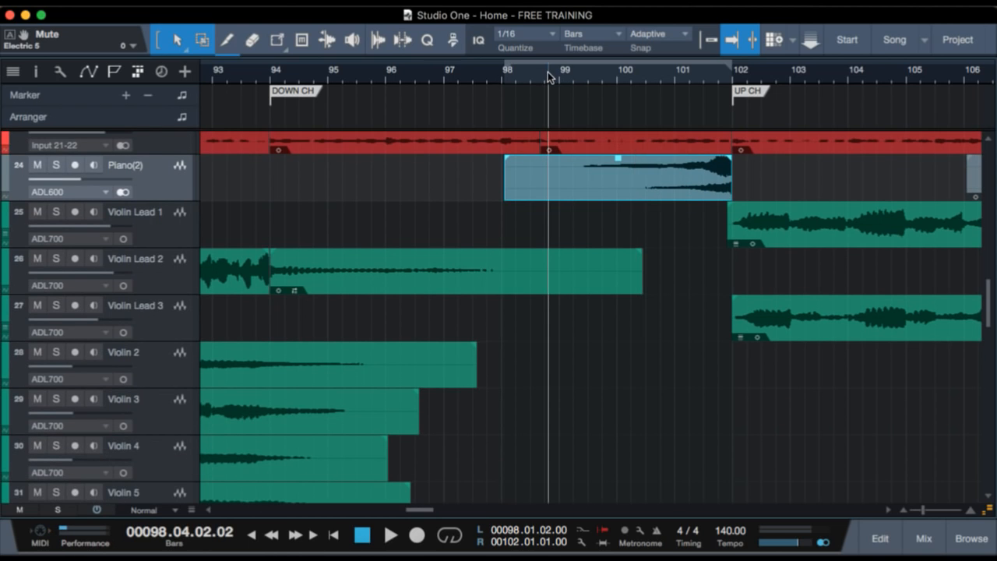
pyautogui.press('space')
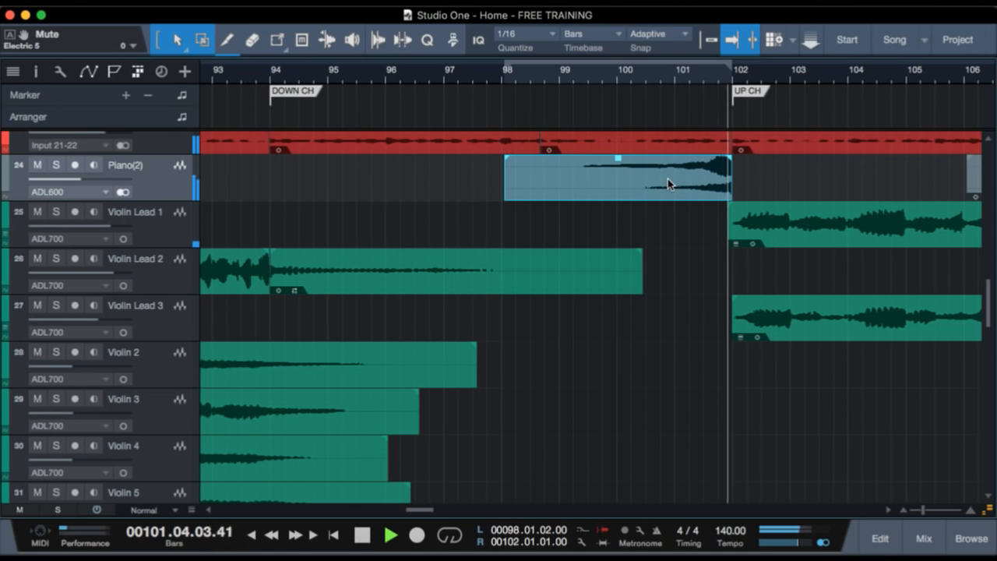
pyautogui.press('space')
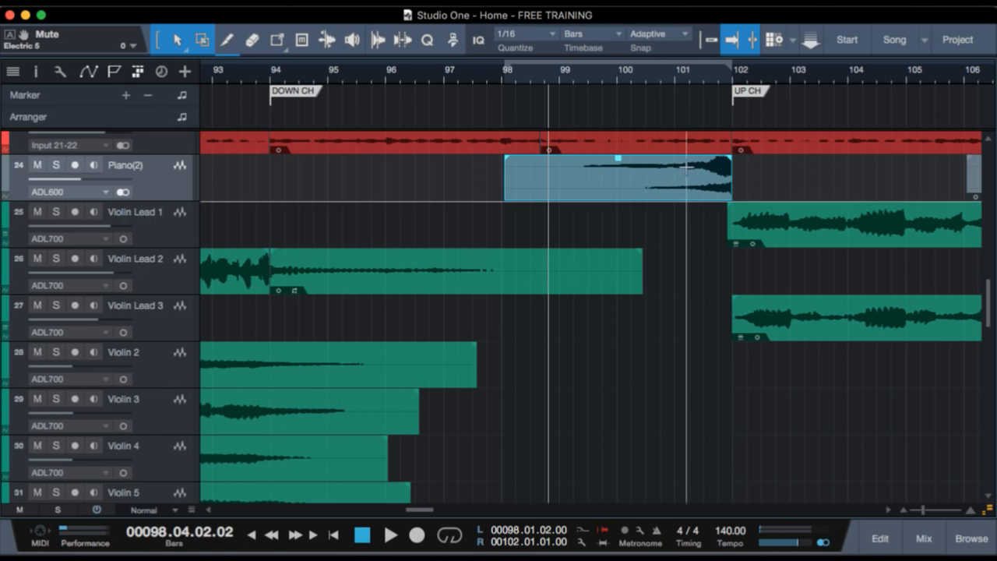
# Examine the guitar, Rhodes, piano, violin, synth and vocal clips between the UP CH and OUT markers.
pyautogui.hscroll(5, 599, 473)
pyautogui.hscroll(2, 600, 472)
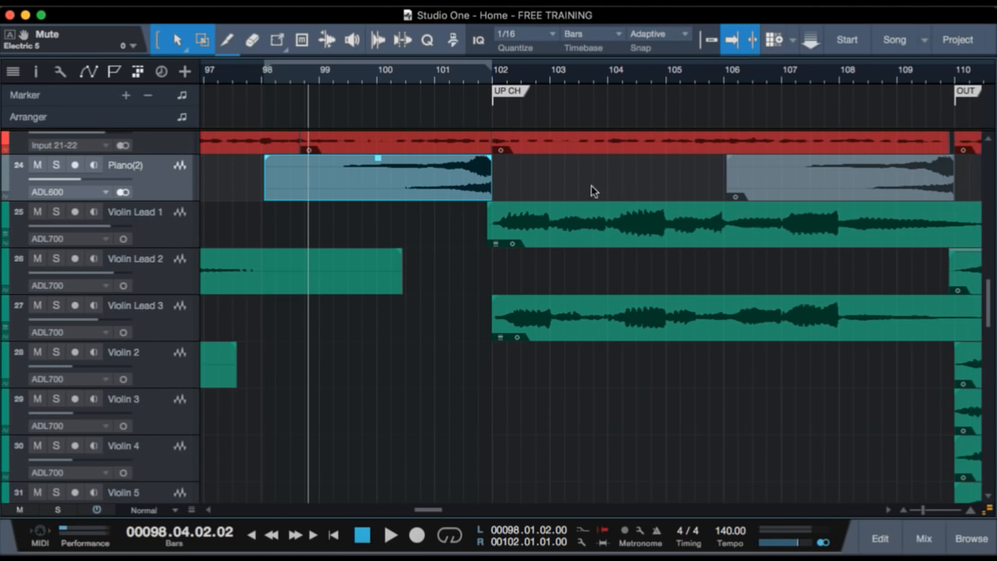
pyautogui.moveTo(560, 69); pyautogui.dragTo(559, 41)
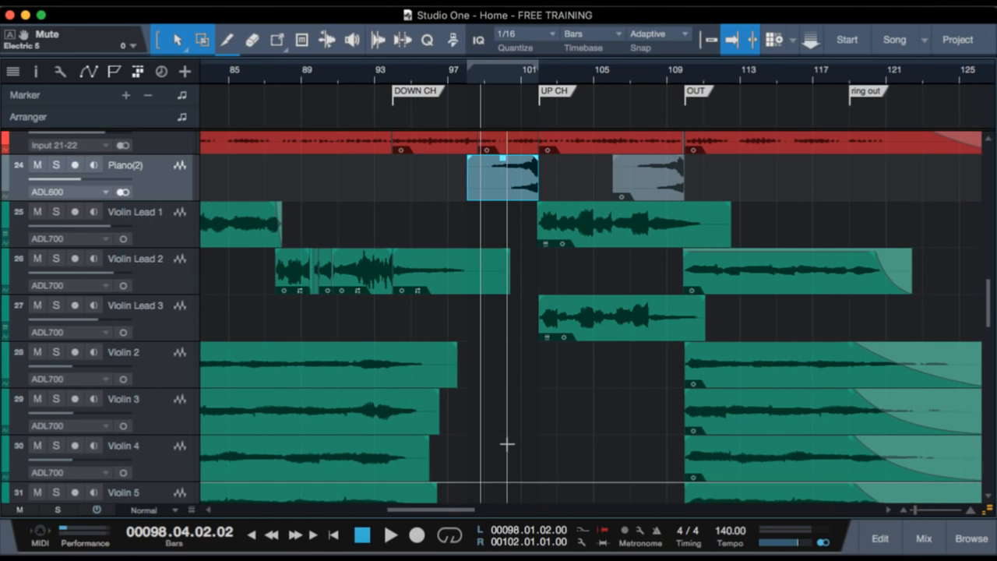
pyautogui.scroll(8, 595, 447)
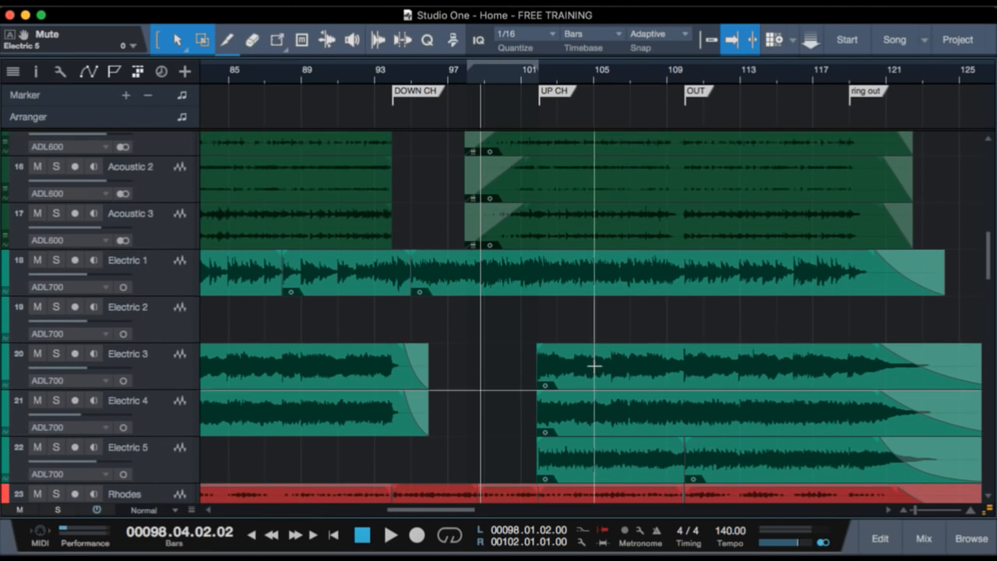
pyautogui.scroll(-6, 600, 387)
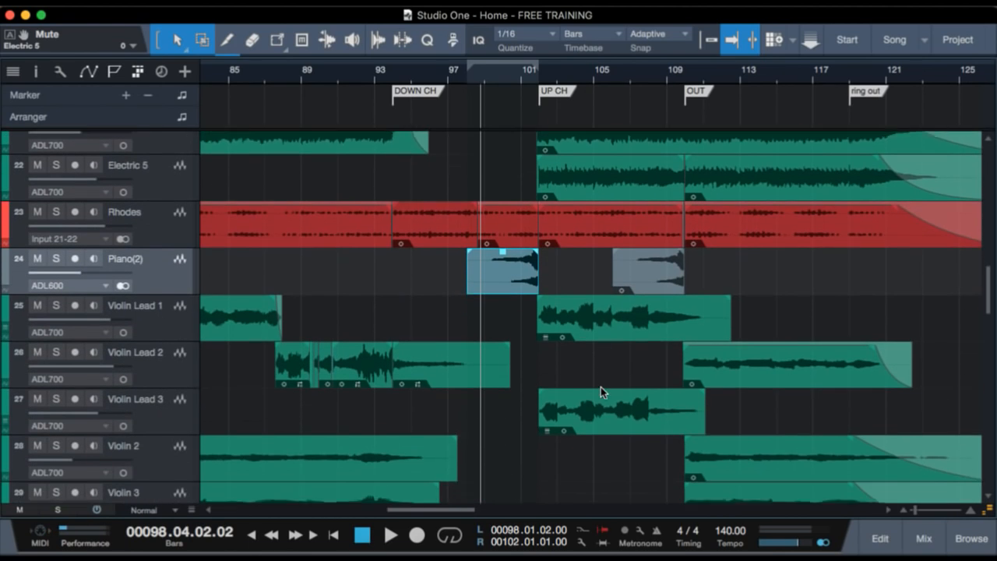
pyautogui.scroll(1, 601, 386)
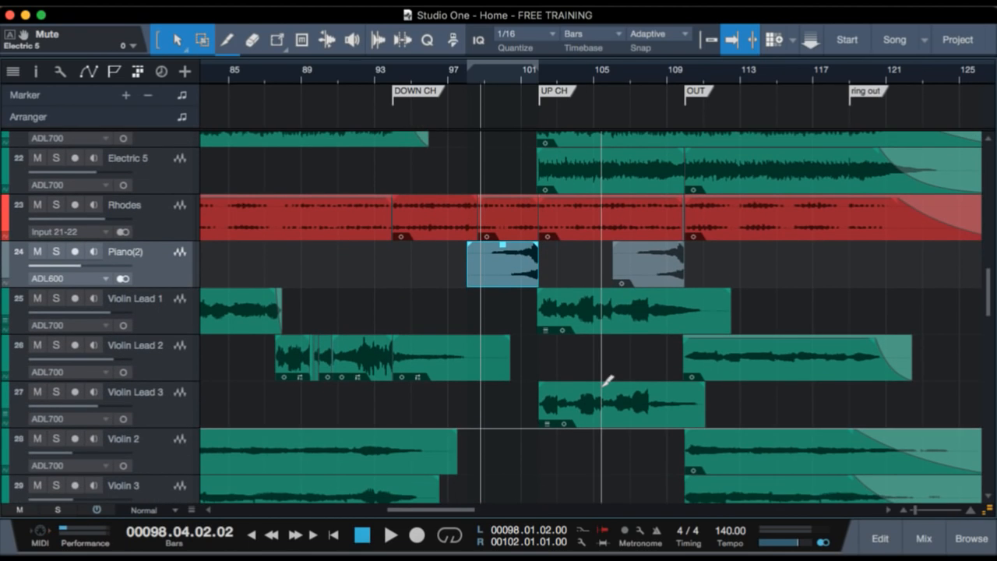
pyautogui.scroll(-2, 591, 434)
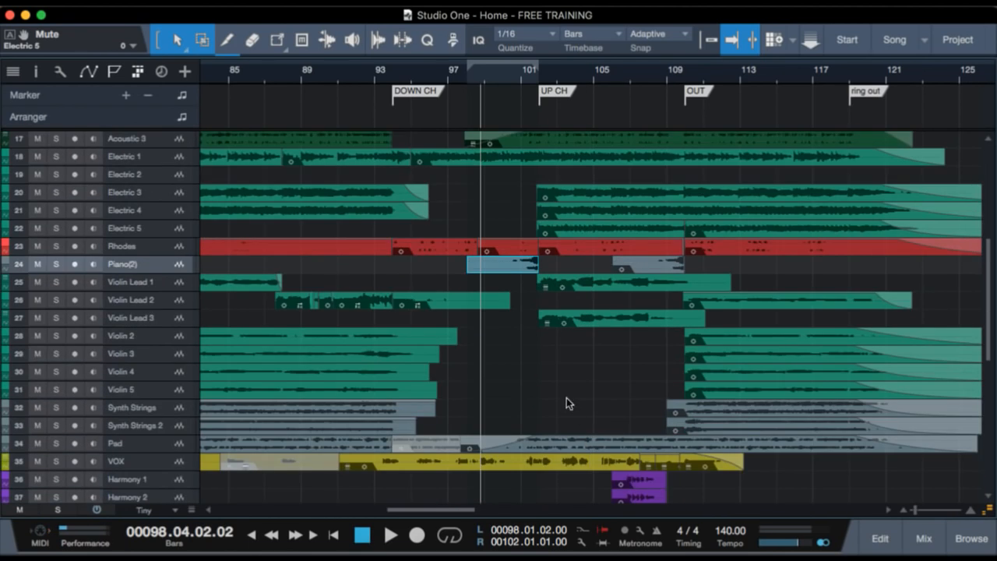
pyautogui.scroll(-4, 562, 392)
pyautogui.scroll(3, 562, 393)
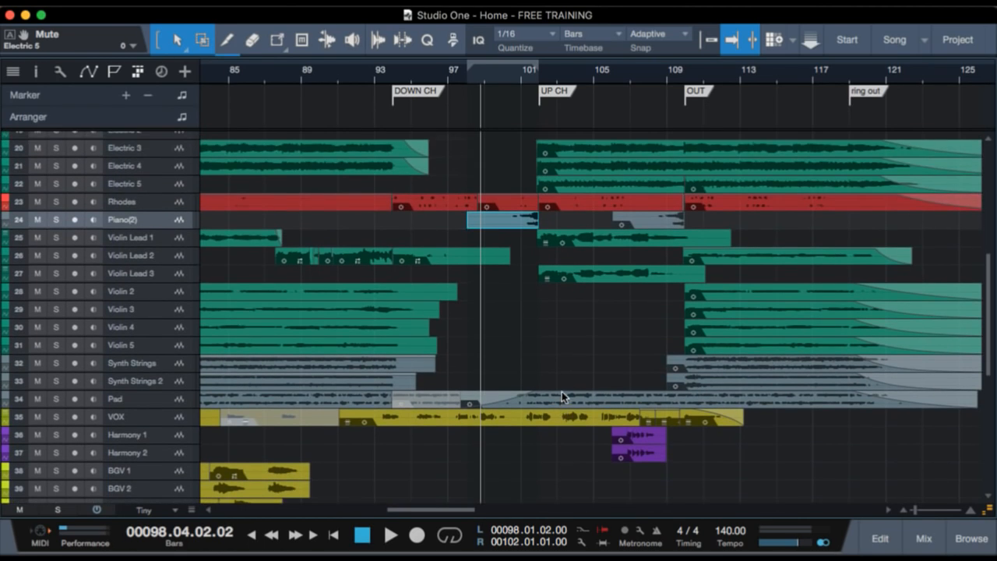
pyautogui.scroll(2, 571, 334)
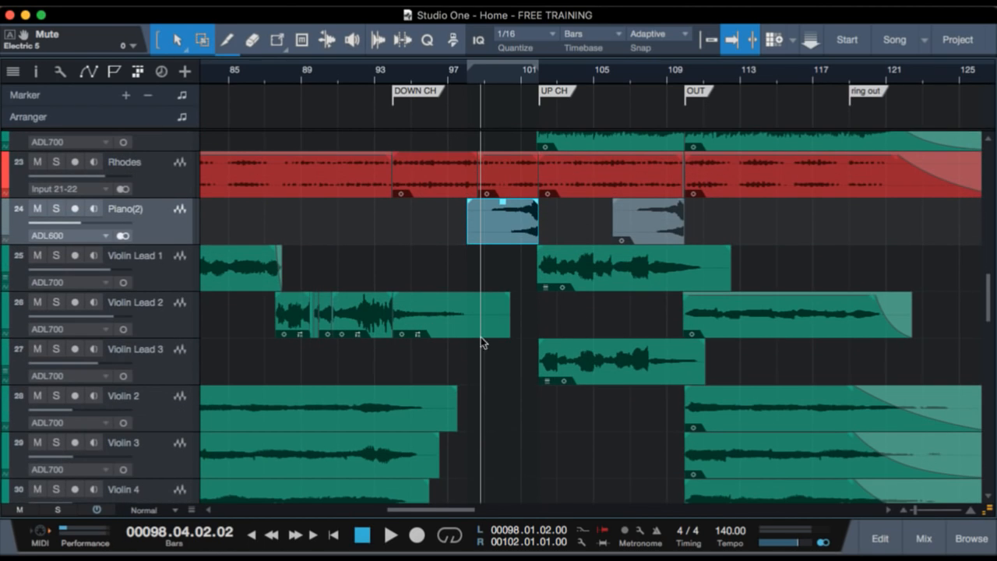
# Solo Violin Lead 1 and Violin Lead 3 and play them from just before the UP CH marker to about bar 106.
pyautogui.click(172, 266)
pyautogui.keyDown('ctrl'); pyautogui.click(161, 364); pyautogui.keyUp('ctrl')
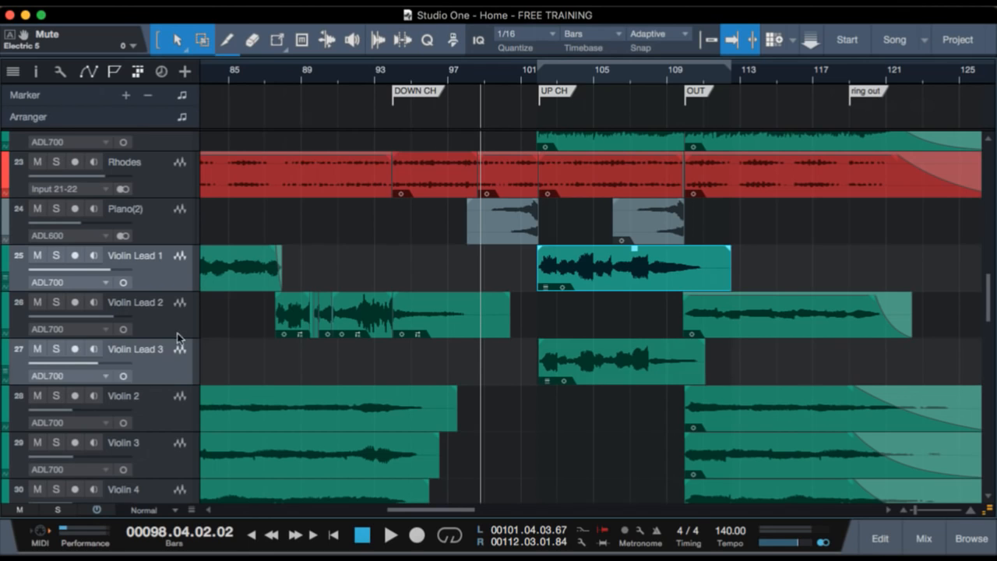
pyautogui.hotkey('shift', 's')
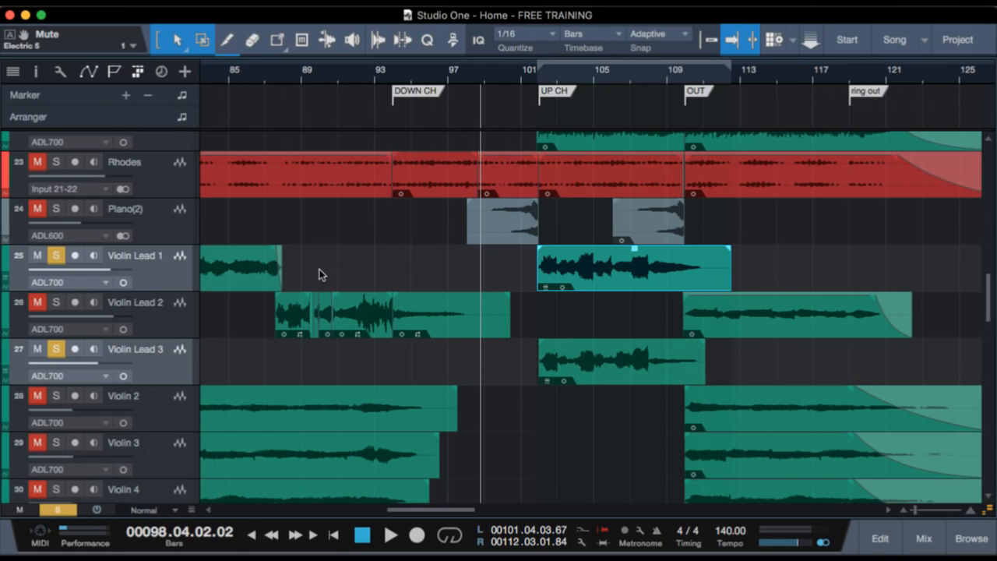
pyautogui.moveTo(543, 79); pyautogui.dragTo(539, 102)
pyautogui.click(529, 79)
pyautogui.press('space')
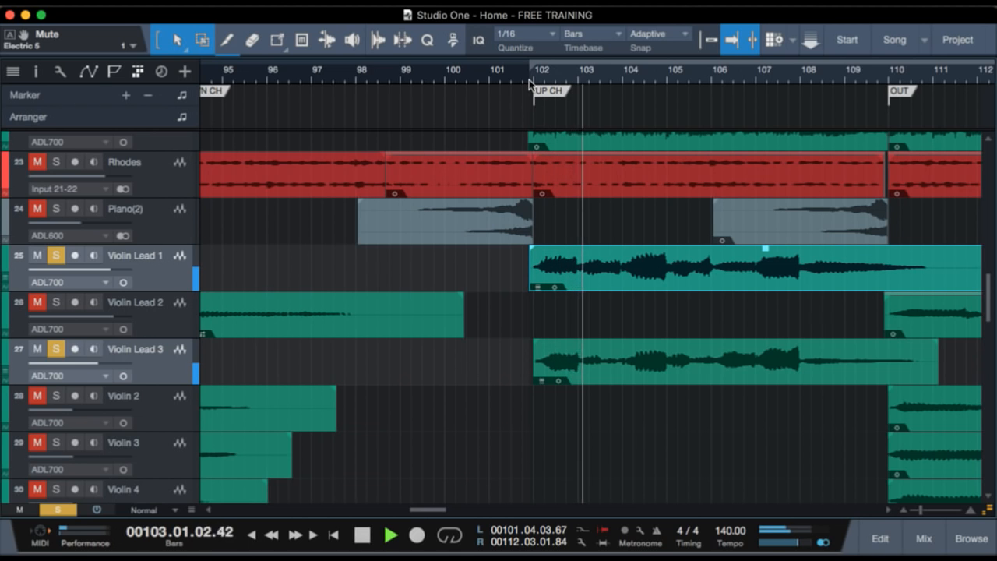
pyautogui.moveTo(518, 73); pyautogui.dragTo(523, 39)
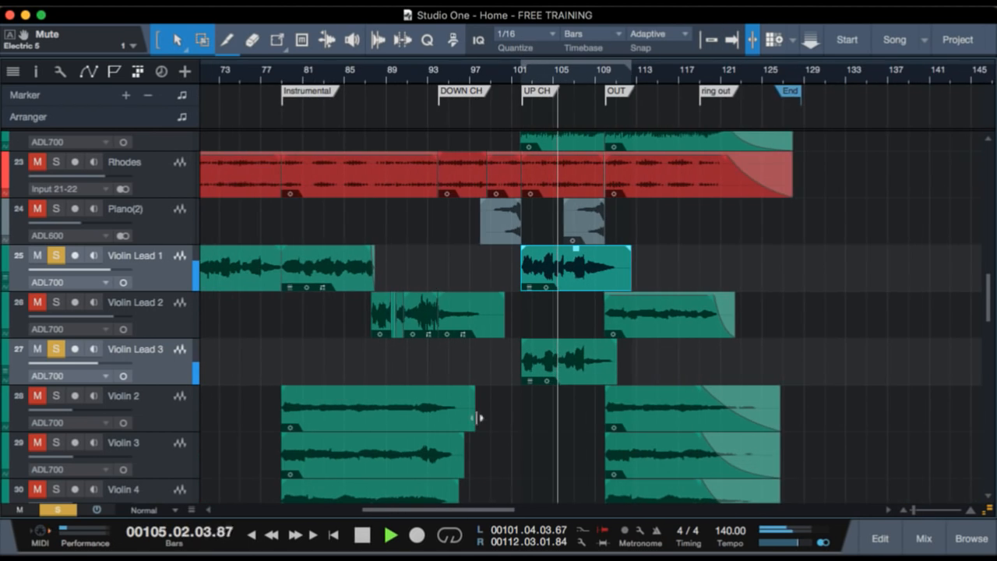
pyautogui.hscroll(-3, 480, 425)
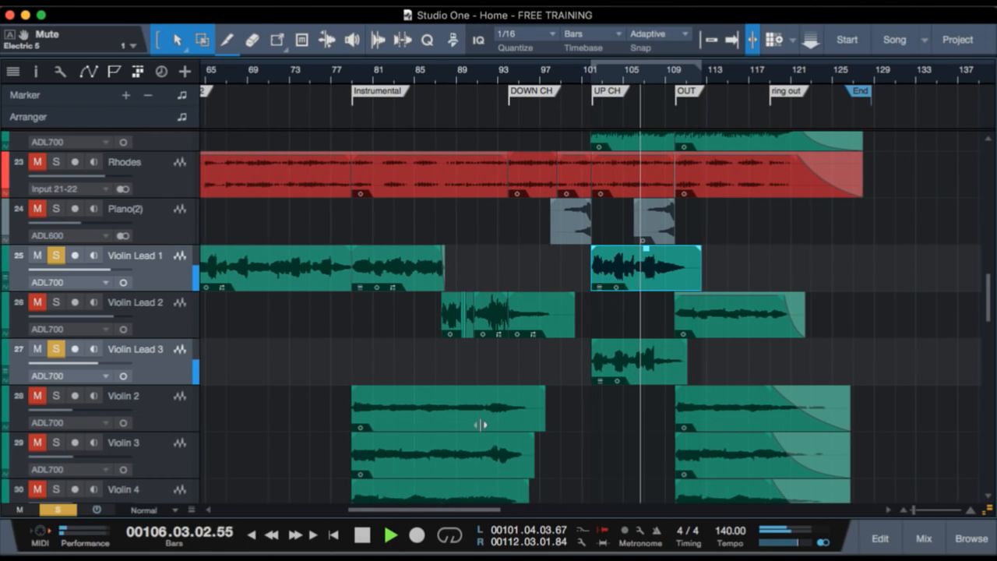
pyautogui.press('space')
# Play the soloed Violin Lead 1 part briefly from the CH2 marker to compare it with the UP CH violins.
pyautogui.hscroll(-4, 569, 428)
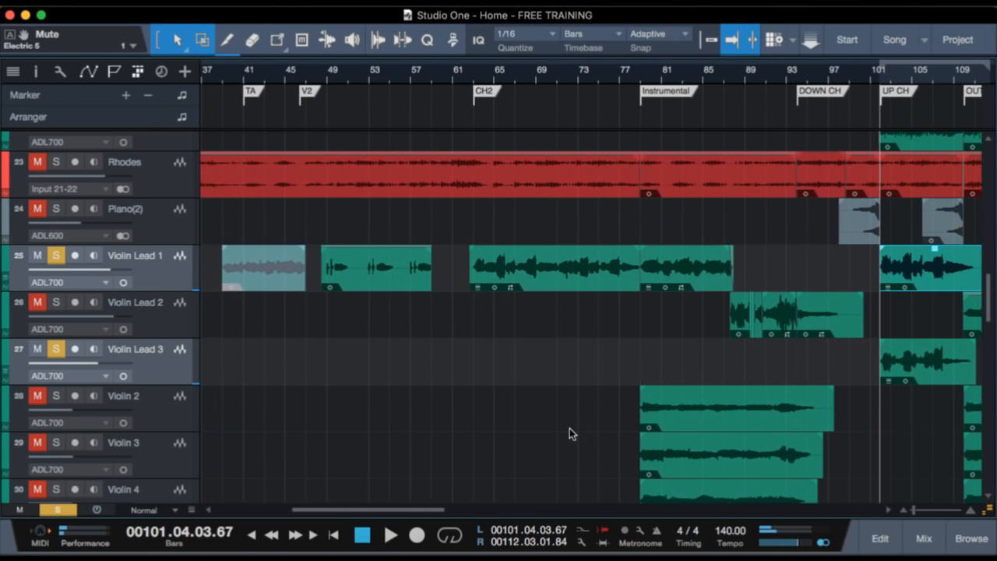
pyautogui.hscroll(-3, 335, 101)
pyautogui.hscroll(-2, 323, 92)
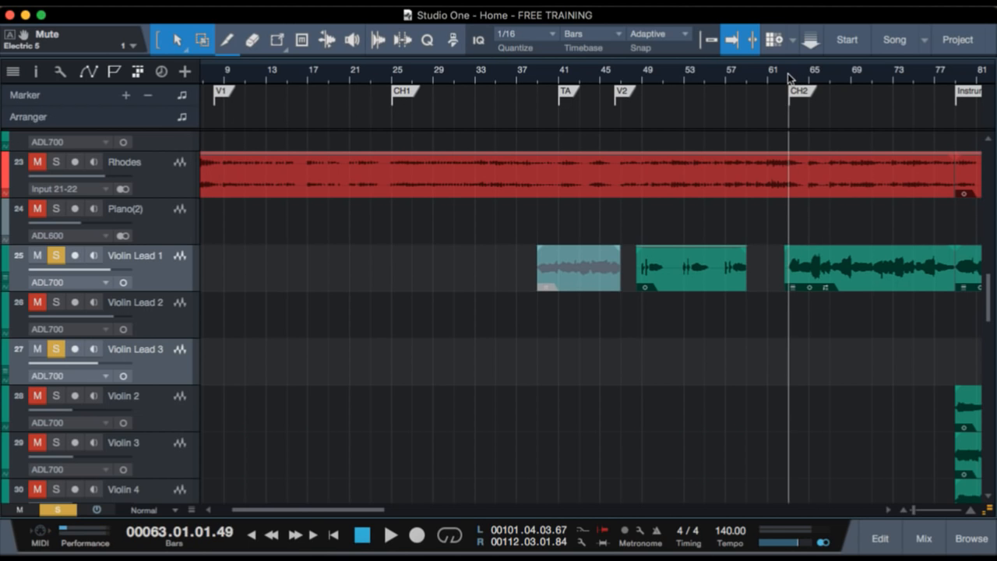
pyautogui.press('space')
pyautogui.hscroll(6, 719, 385)
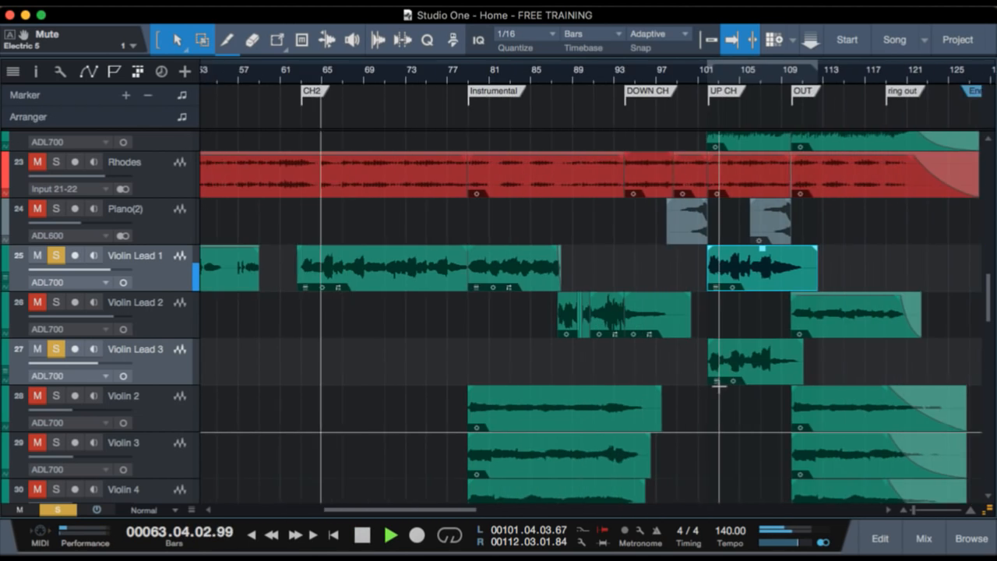
pyautogui.press('space')
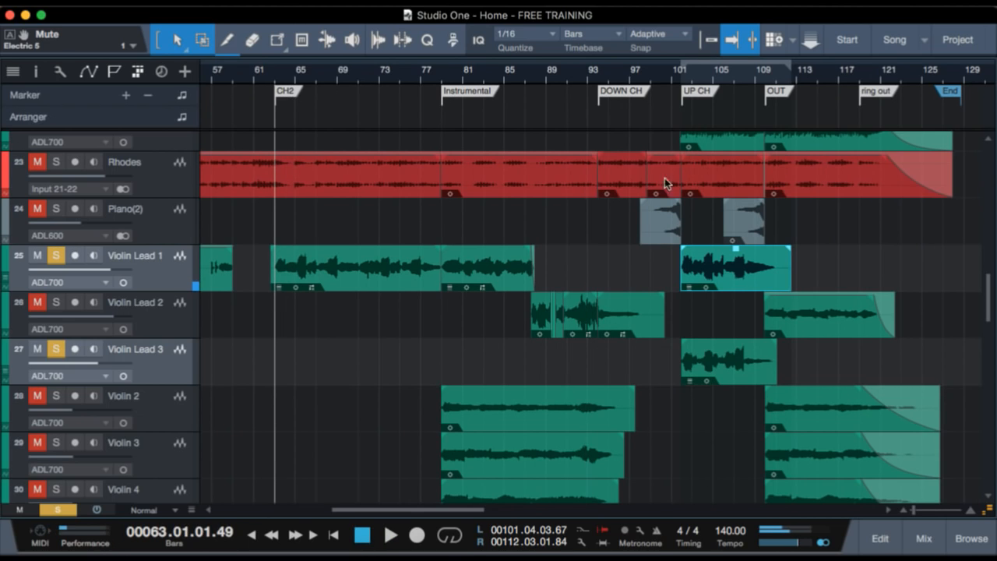
# Clear the violin solos and play the full mix from just before UP CH while looking through the tracks down to the Ah vocals.
pyautogui.click(680, 75)
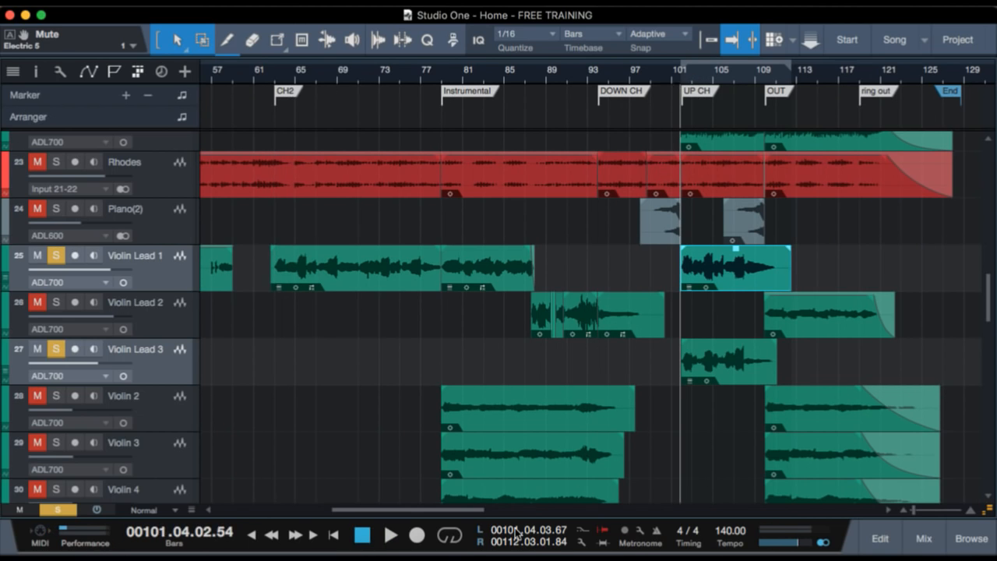
pyautogui.press('space')
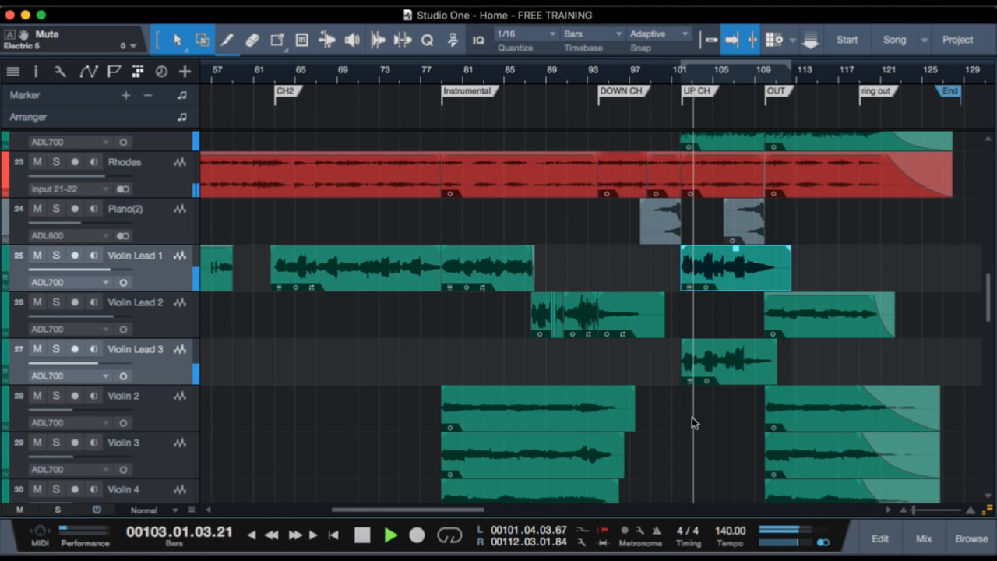
pyautogui.scroll(3, 689, 425)
pyautogui.scroll(-2, 686, 433)
pyautogui.scroll(1, 686, 433)
pyautogui.scroll(-2, 685, 434)
pyautogui.scroll(4, 686, 434)
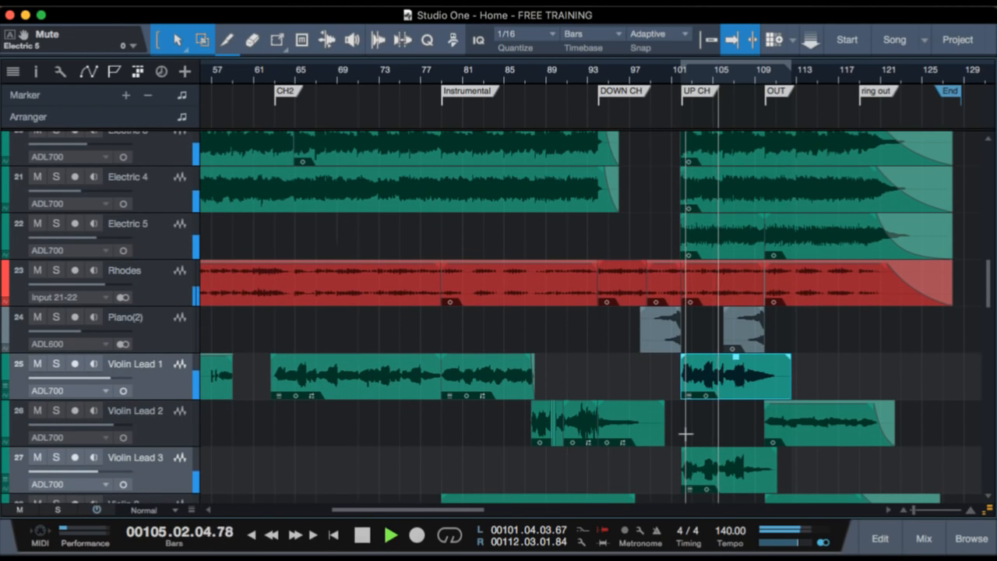
pyautogui.scroll(-1, 717, 434)
pyautogui.scroll(-13, 718, 430)
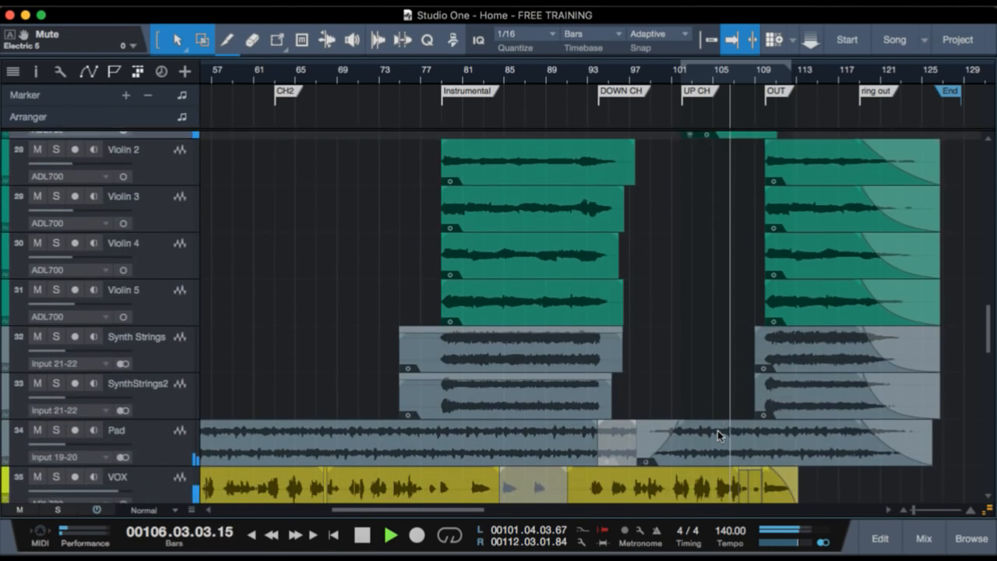
pyautogui.scroll(-17, 729, 441)
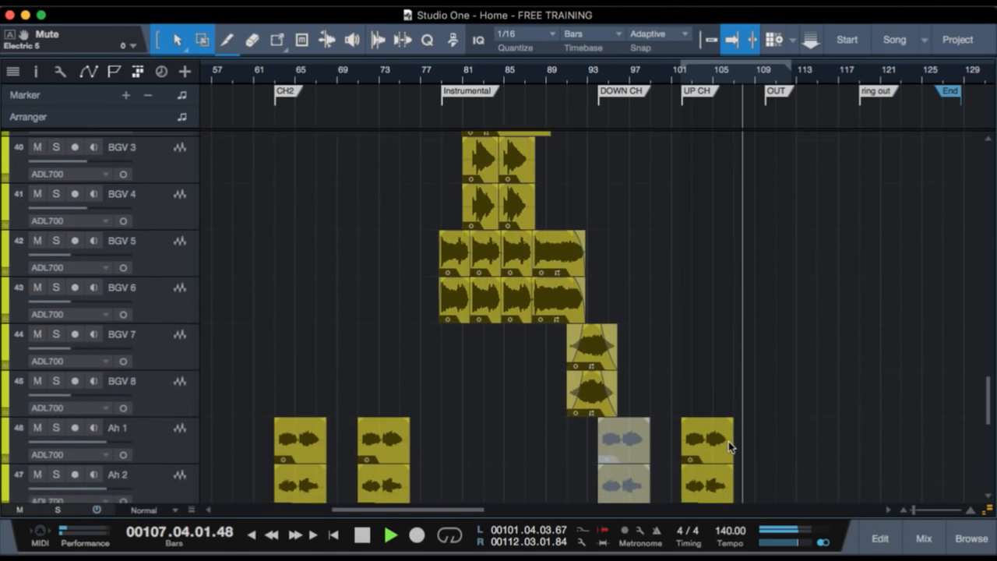
pyautogui.scroll(4, 728, 441)
pyautogui.press('space')
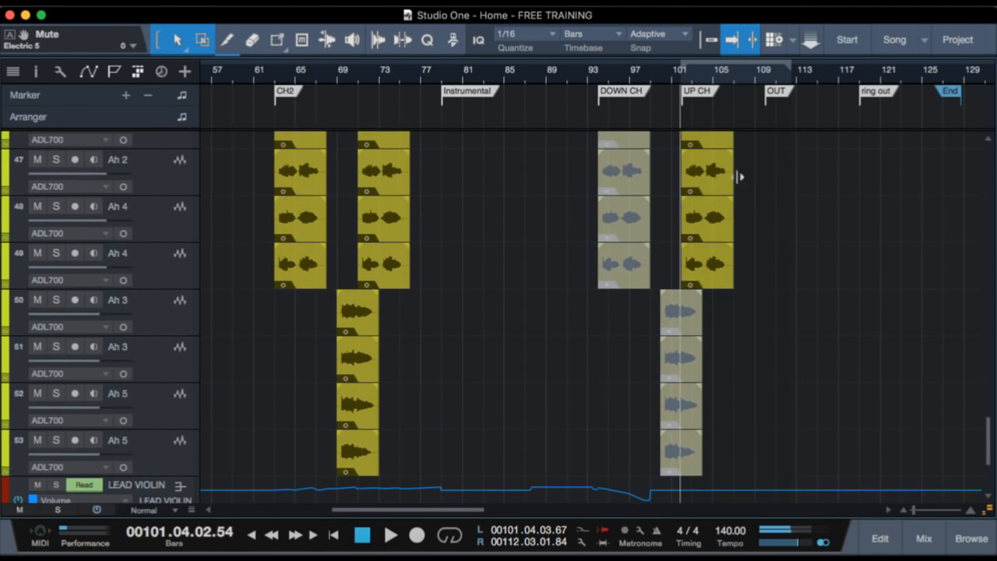
# Set the loop range to the Ah 1 clip at UP CH, bars 102 to 107, and solo the four Ah tracks 46 to 49.
pyautogui.scroll(1, 733, 241)
pyautogui.scroll(2, 739, 249)
pyautogui.scroll(1, 741, 267)
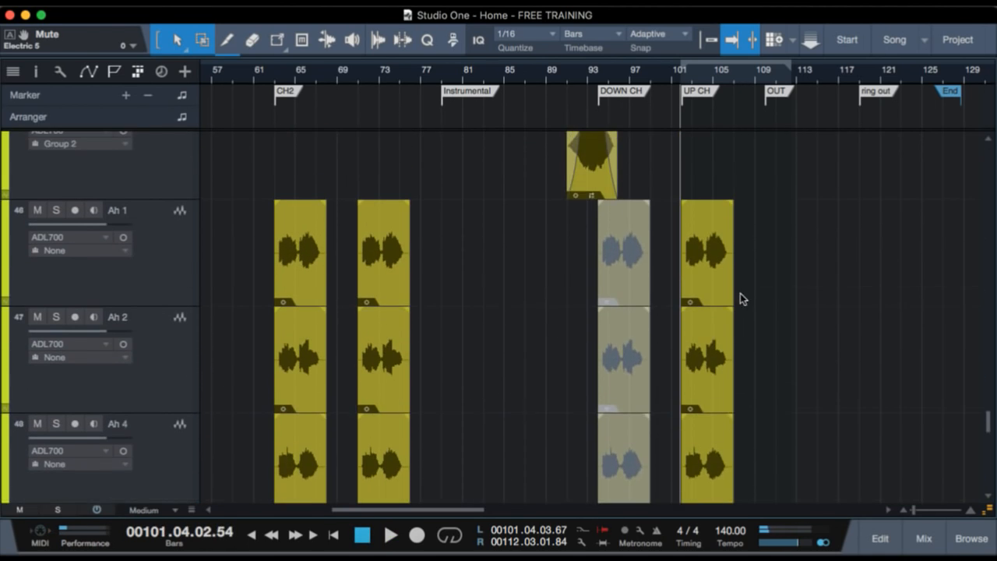
pyautogui.moveTo(701, 76); pyautogui.dragTo(695, 102)
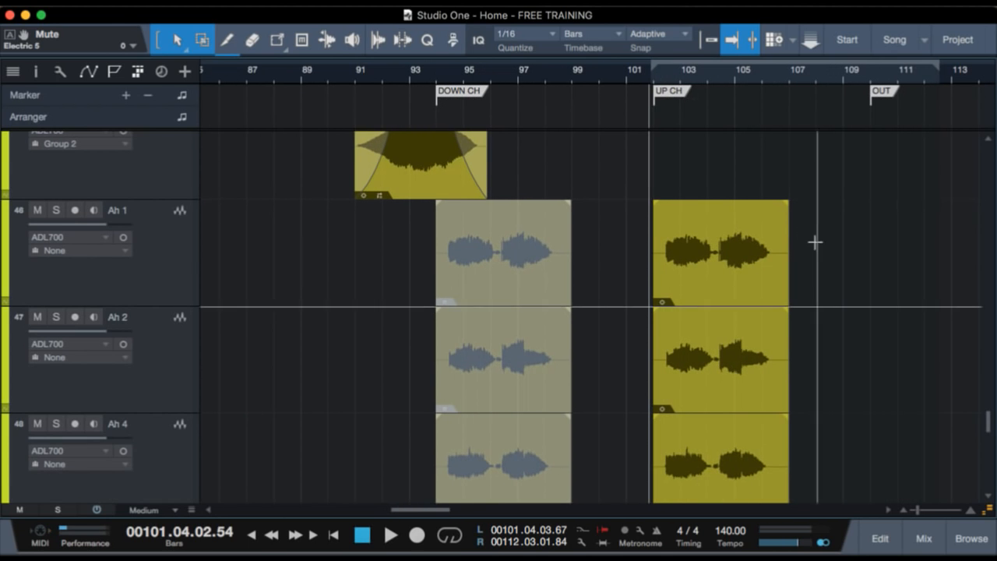
pyautogui.click(768, 241)
pyautogui.press('p')
pyautogui.scroll(-2, 243, 325)
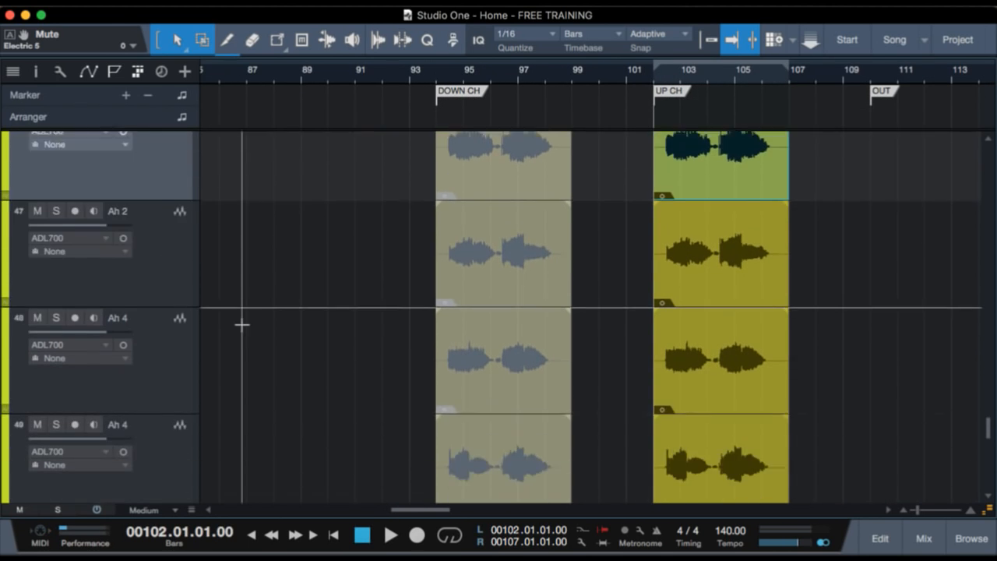
pyautogui.scroll(-1, 242, 327)
pyautogui.keyDown('shift'); pyautogui.click(168, 336); pyautogui.keyUp('shift')
pyautogui.press('s')
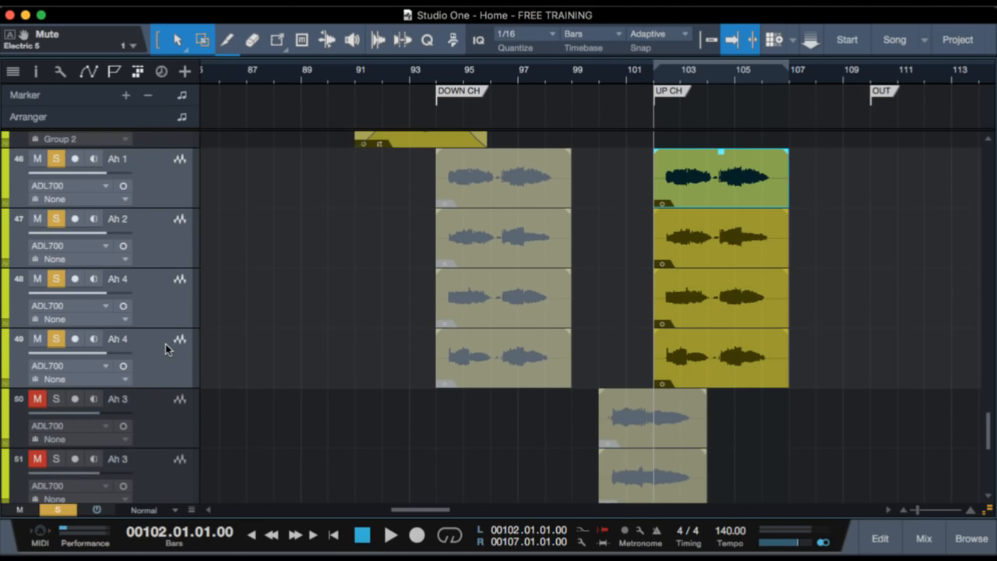
# Play the four soloed Ah tracks from the UP CH marker and clear their solos.
pyautogui.press('space')
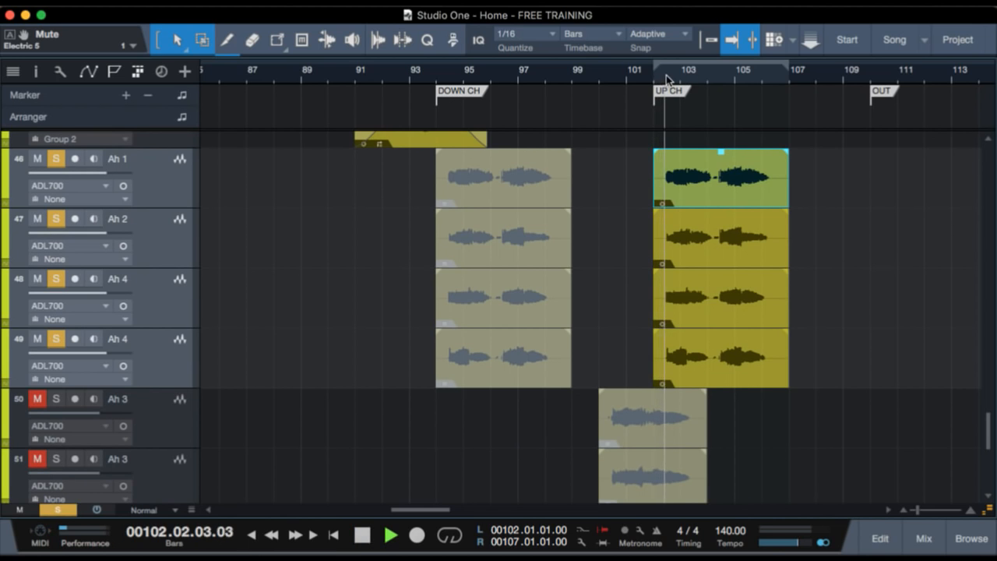
pyautogui.press('space')
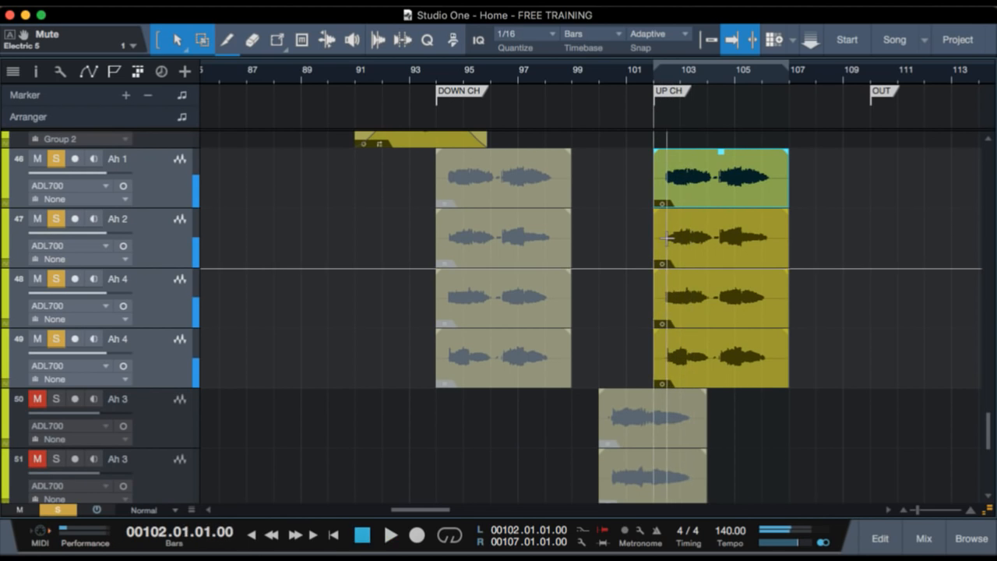
pyautogui.press('s')
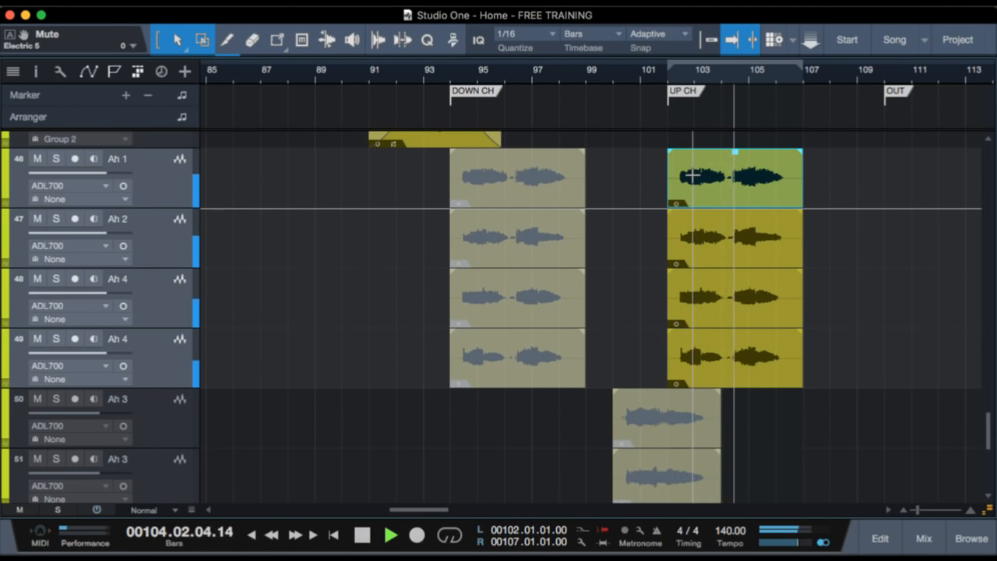
# Play the full mix past the OUT marker while looking up to the violin leads, and select the Piano(2) clip leading into OUT.
pyautogui.scroll(15, 822, 272)
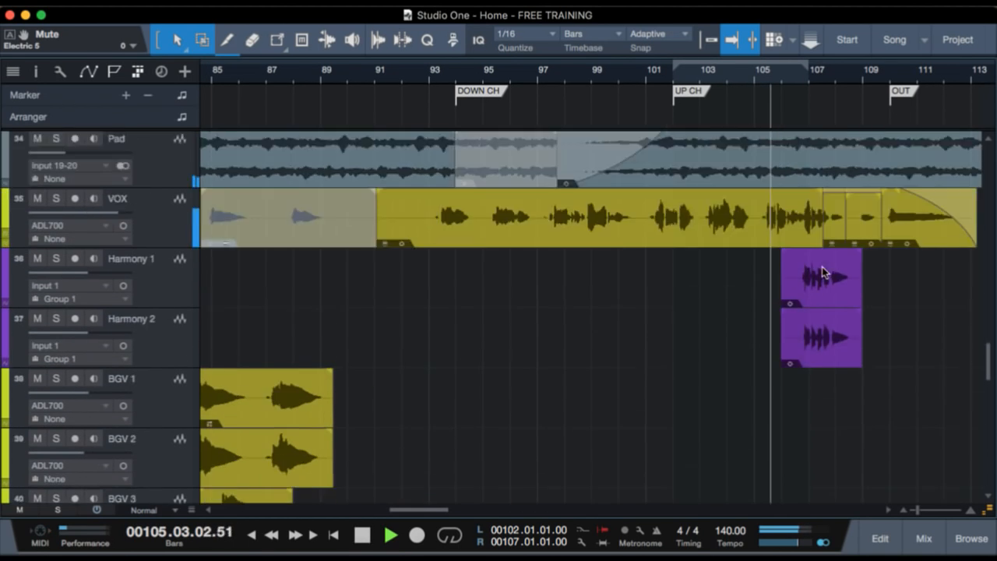
pyautogui.hscroll(5, 803, 361)
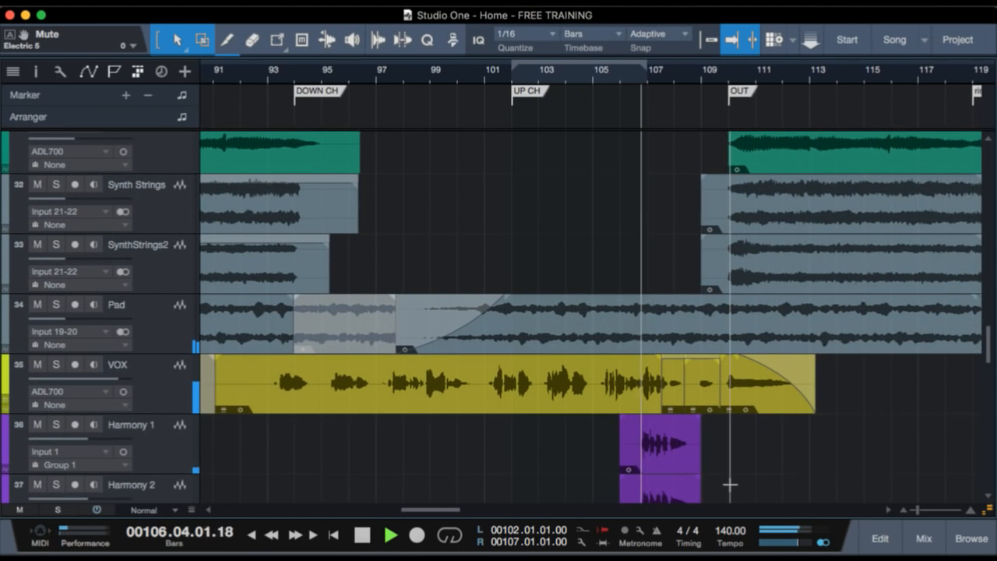
pyautogui.scroll(1, 730, 485)
pyautogui.scroll(8, 660, 386)
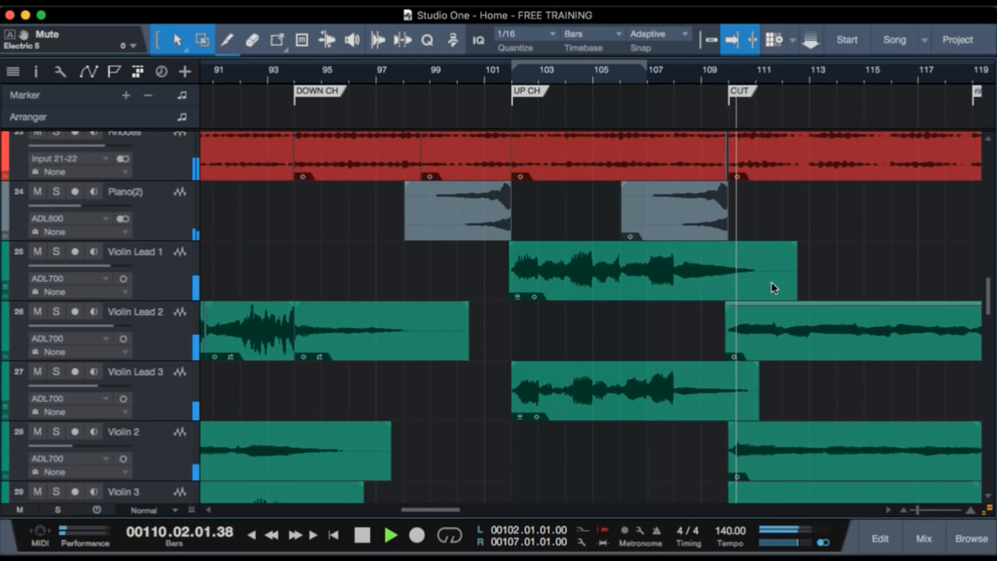
pyautogui.press('space')
pyautogui.click(700, 229)
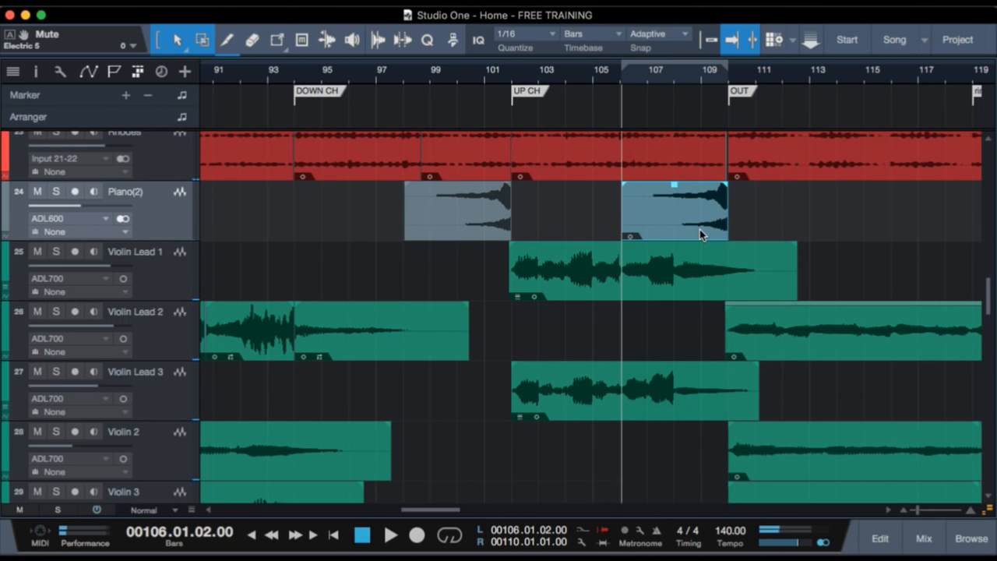
# Look over the tracks around the UP CH and OUT markers in a compact view, from the drums down through the guitars.
pyautogui.scroll(5, 700, 229)
pyautogui.scroll(-3, 700, 229)
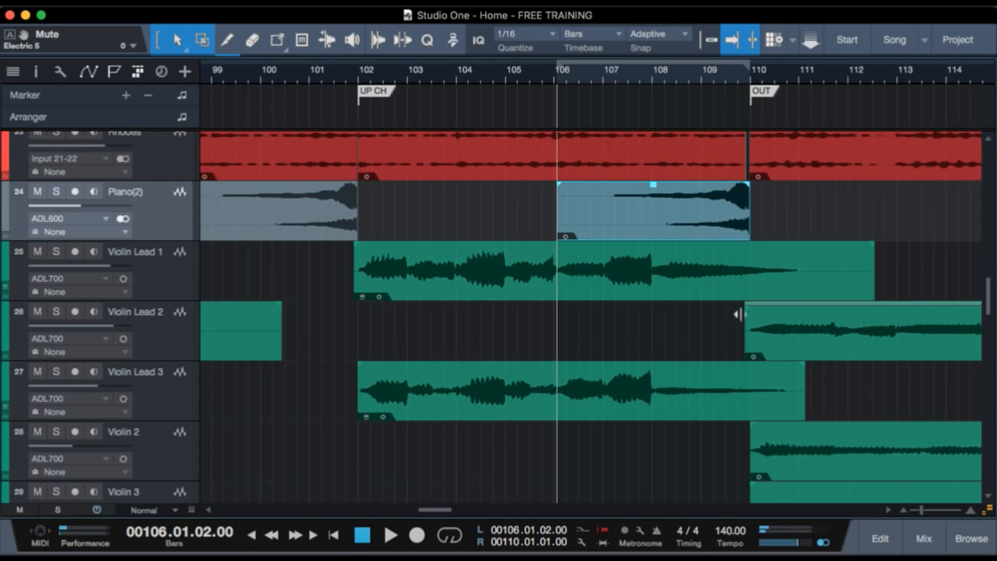
pyautogui.scroll(-2, 754, 339)
pyautogui.scroll(-2, 756, 334)
pyautogui.scroll(3, 773, 269)
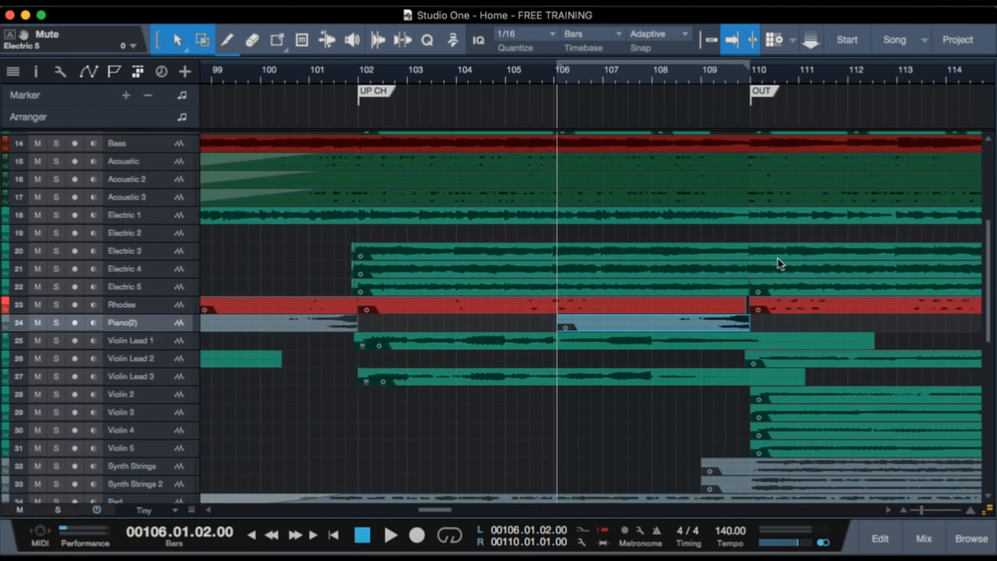
pyautogui.scroll(4, 778, 177)
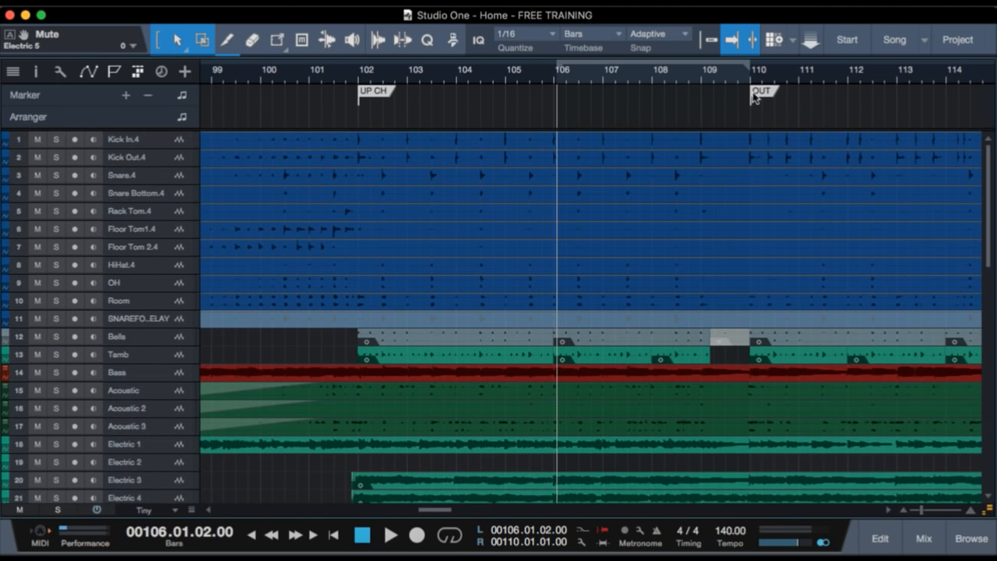
pyautogui.scroll(-3, 762, 326)
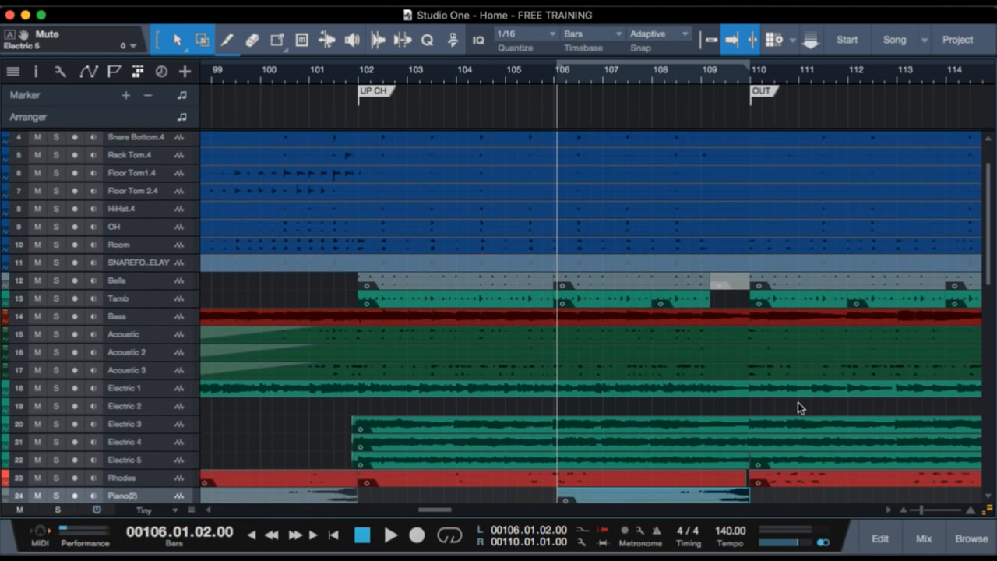
pyautogui.scroll(-5, 798, 402)
# Examine which parts play between the OUT and ring out markers, checking the guitars, violins, synth strings and vocal tracks.
pyautogui.hscroll(6, 798, 402)
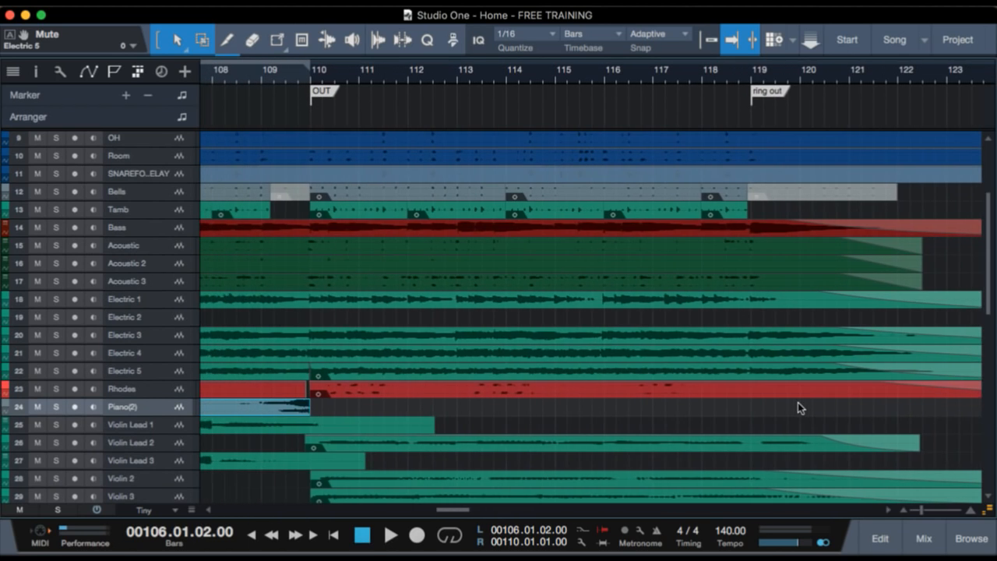
pyautogui.scroll(2, 800, 405)
pyautogui.scroll(-10, 571, 286)
pyautogui.scroll(-2, 571, 285)
pyautogui.scroll(8, 571, 285)
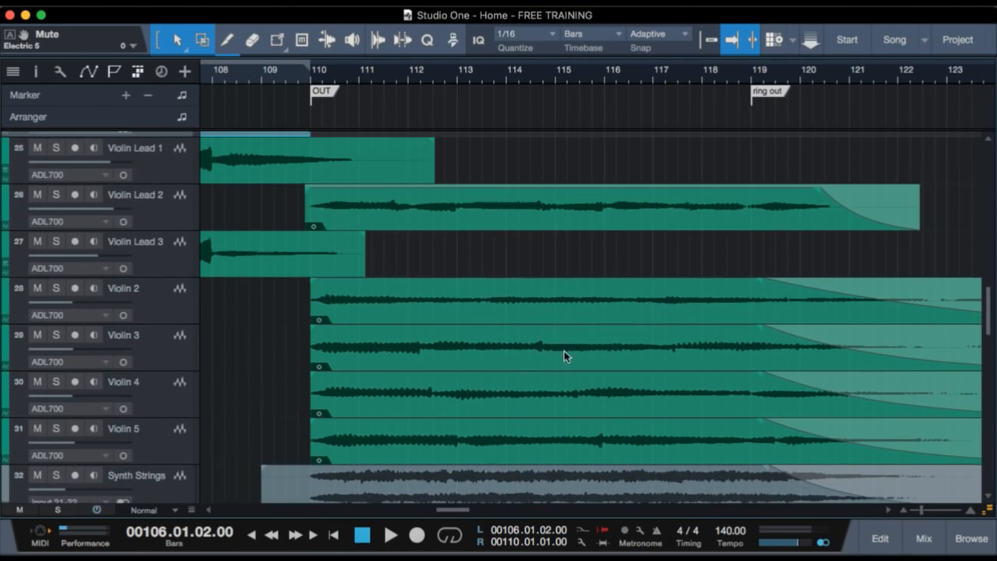
pyautogui.scroll(3, 564, 381)
pyautogui.scroll(-18, 499, 279)
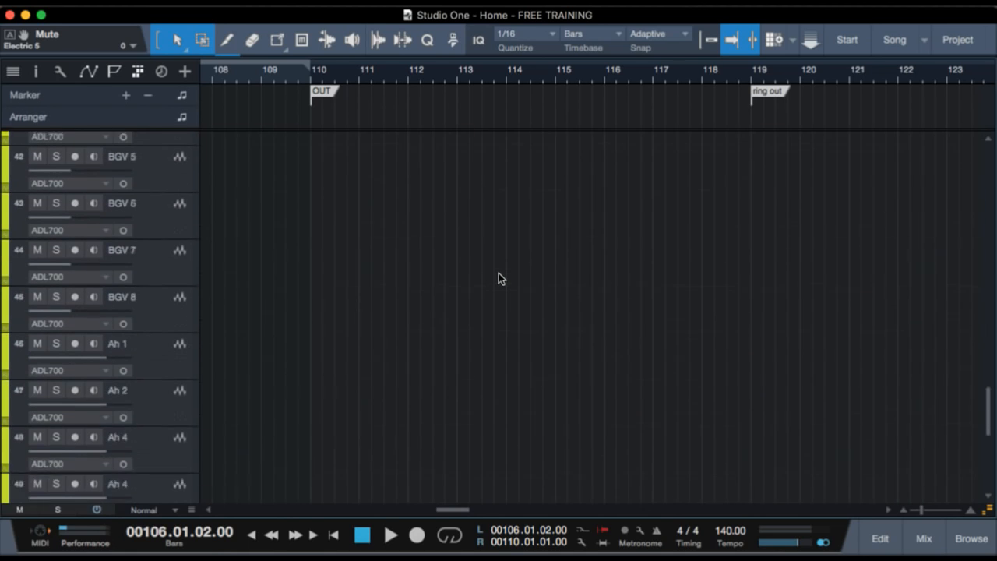
pyautogui.scroll(20, 501, 278)
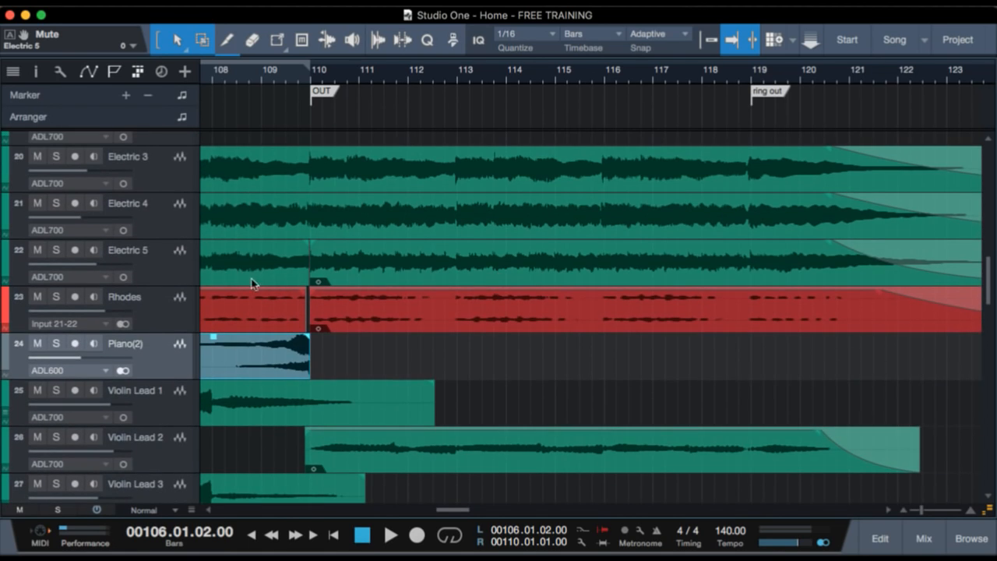
# Solo Electric 5, play it from just before the OUT marker to about bar 113, and clear the solo.
pyautogui.click(141, 255)
pyautogui.press('s')
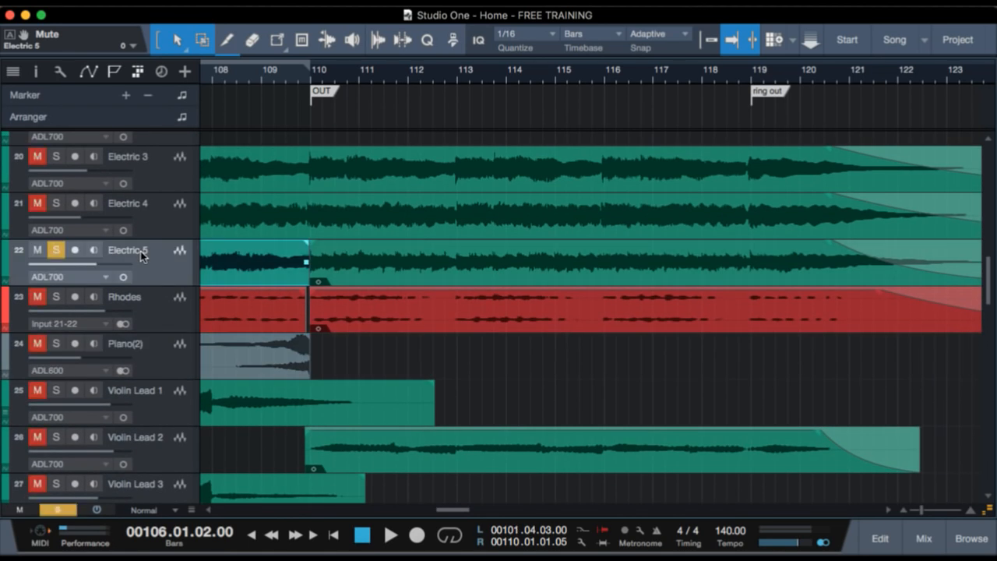
pyautogui.click(310, 76)
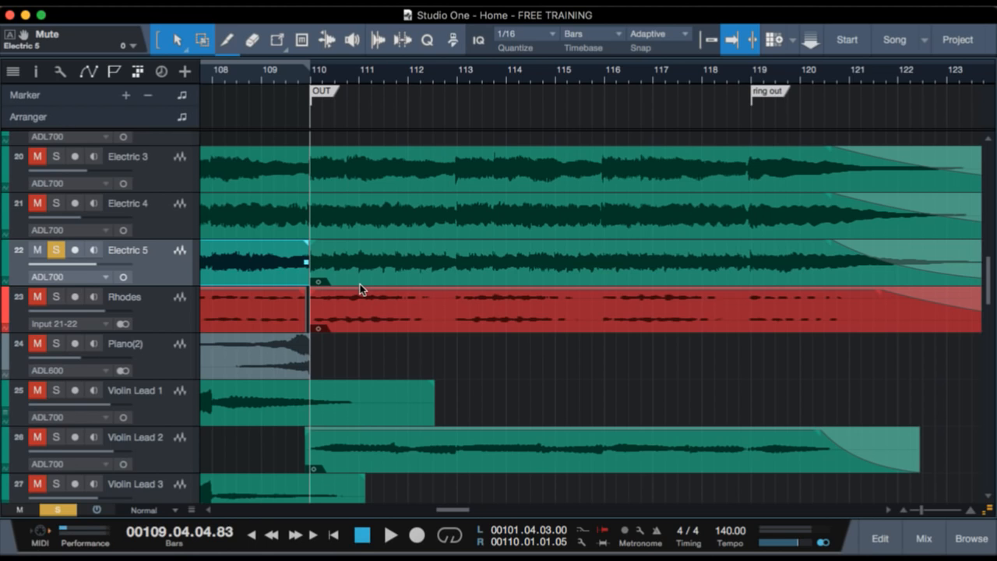
pyautogui.press('space')
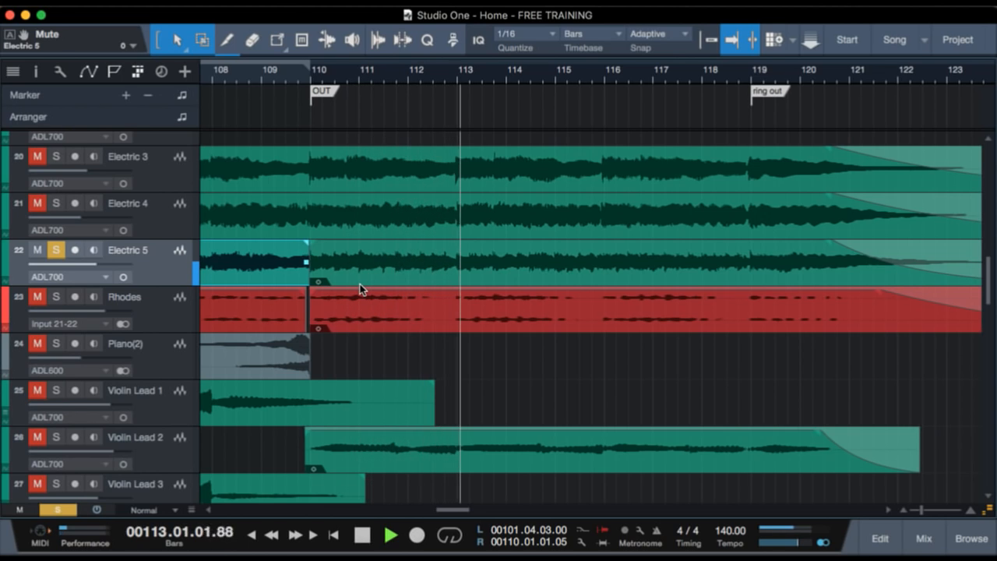
pyautogui.press('space')
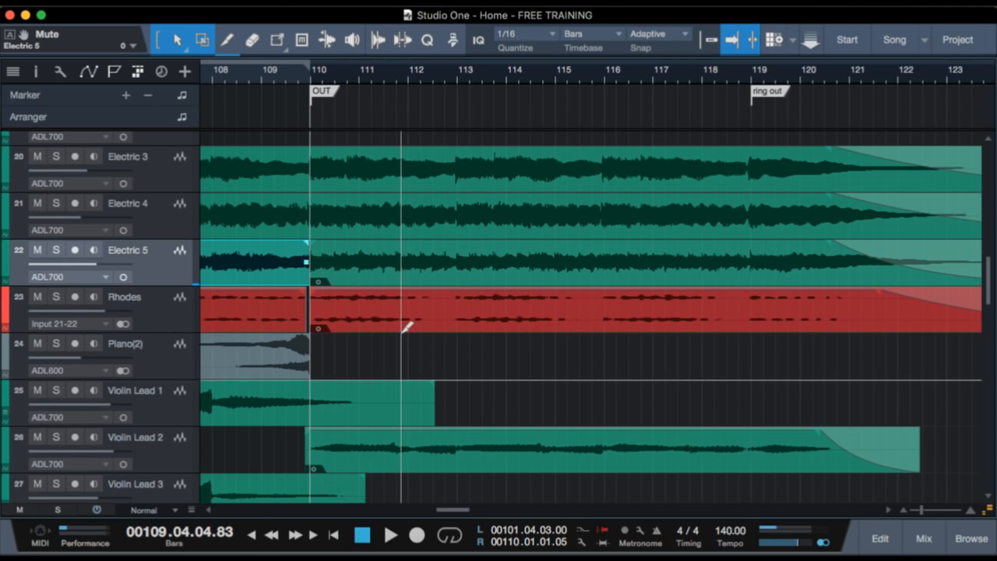
# Play the full mix from bar 108 through the OUT and ring out sections while checking the tracks down to VOX.
pyautogui.scroll(-3, 401, 333)
pyautogui.scroll(5, 401, 332)
pyautogui.scroll(-1, 401, 332)
pyautogui.scroll(-5, 405, 328)
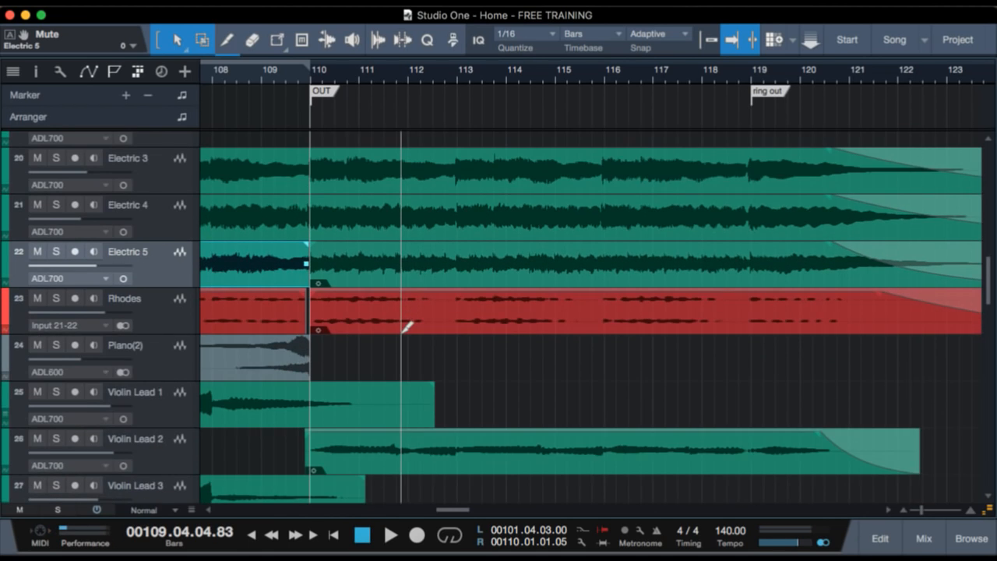
pyautogui.scroll(8, 405, 308)
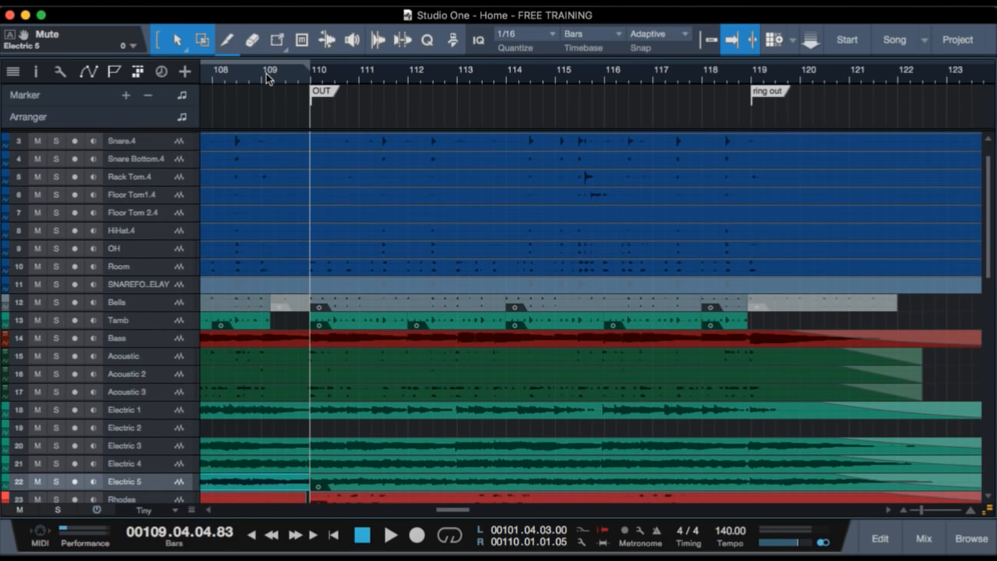
pyautogui.click(266, 75)
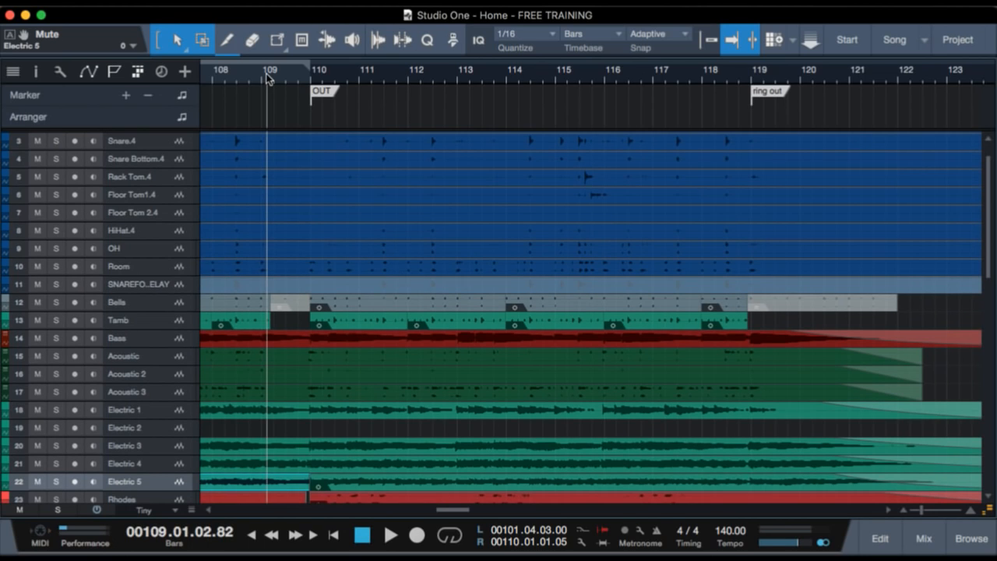
pyautogui.click(217, 73)
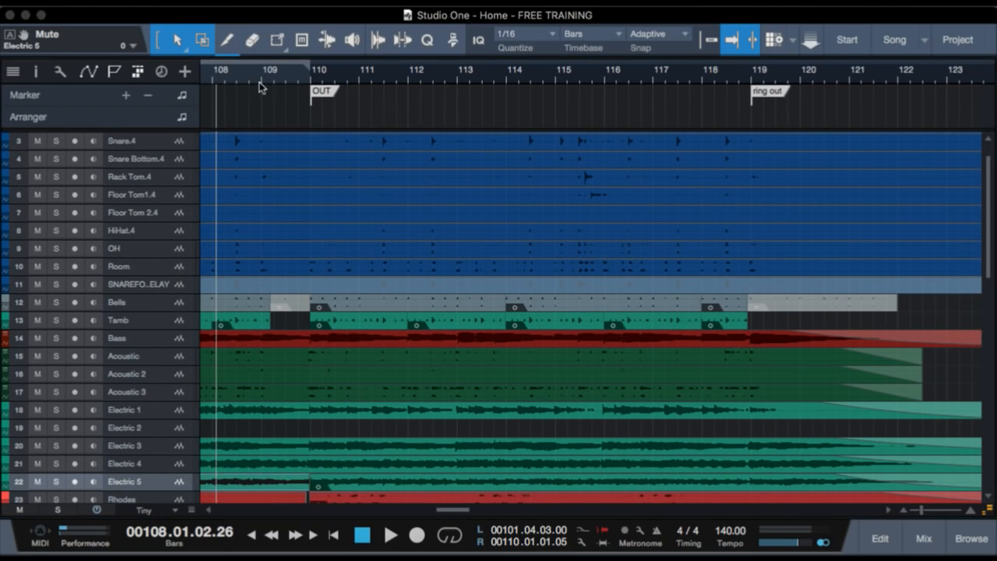
pyautogui.press('space')
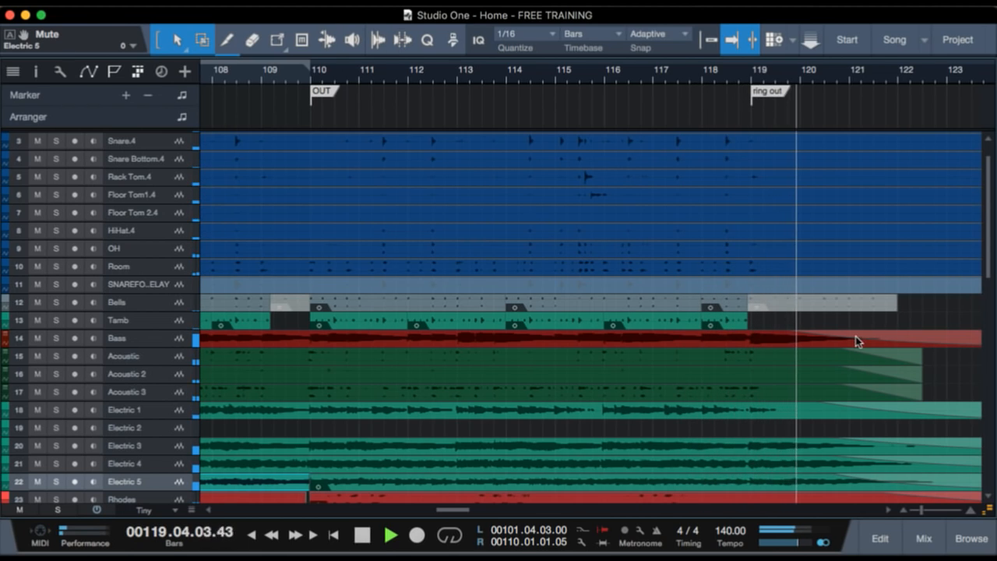
pyautogui.scroll(-10, 855, 336)
pyautogui.scroll(-4, 856, 341)
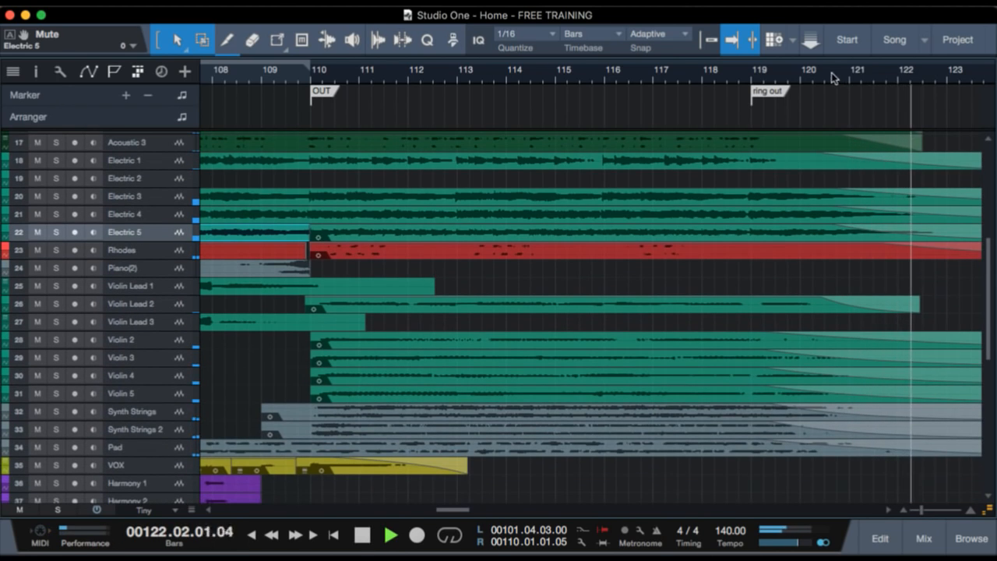
# Bring the whole song and all tracks into view, move the playback position to about bar 36 and stop playback.
pyautogui.moveTo(829, 67); pyautogui.dragTo(824, 47)
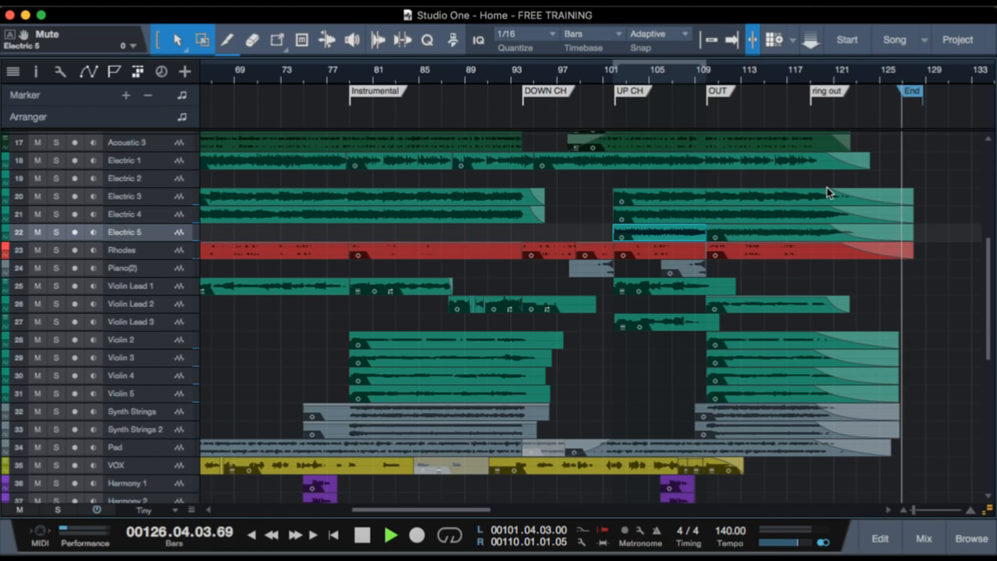
pyautogui.moveTo(735, 73); pyautogui.dragTo(727, 57)
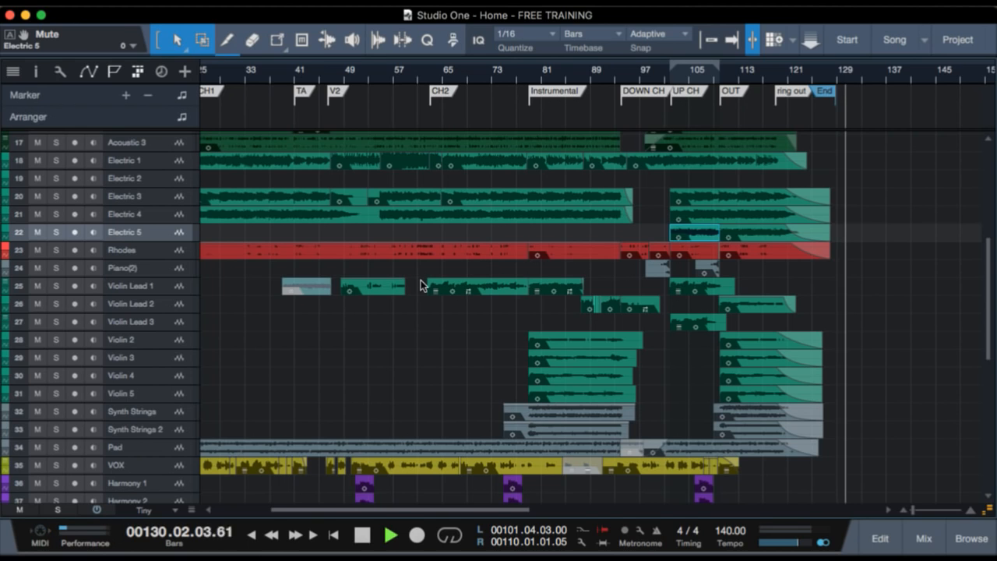
pyautogui.scroll(-5, 422, 285)
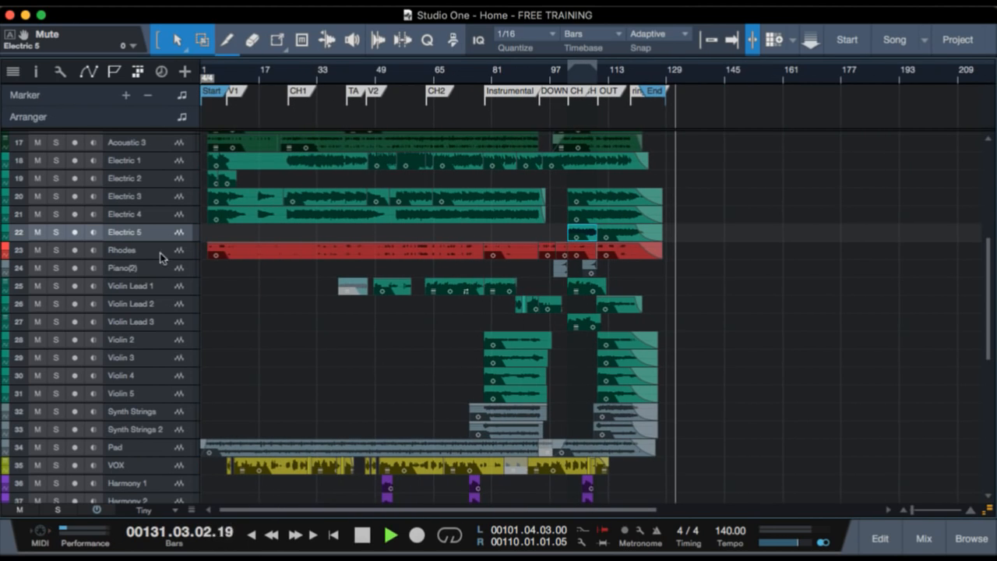
pyautogui.click(332, 321)
pyautogui.scroll(-5, 331, 321)
pyautogui.press('space')
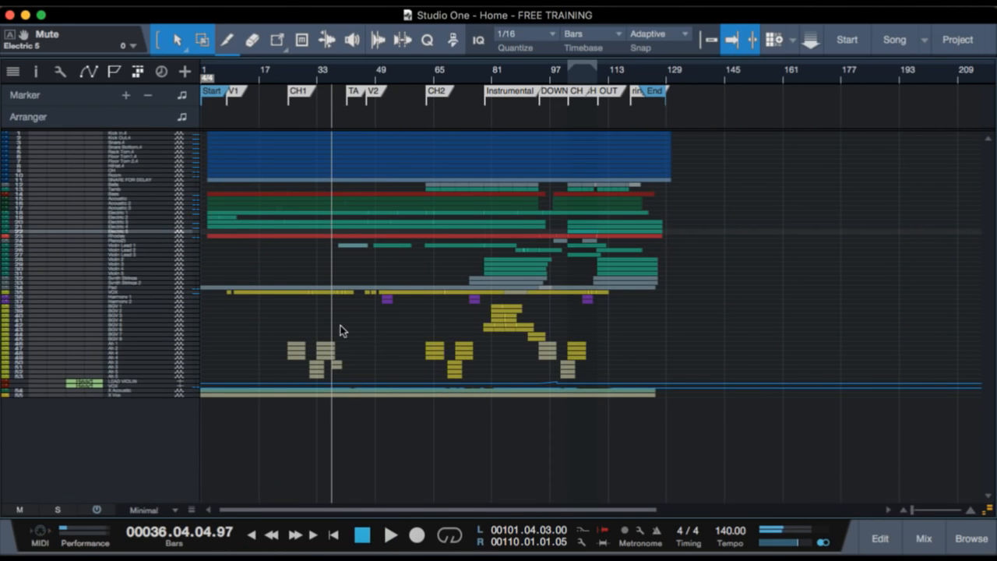
# Examine the complete arrangement from Start to End, comparing where each instrument and vocal part enters.
pyautogui.scroll(2, 256, 228)
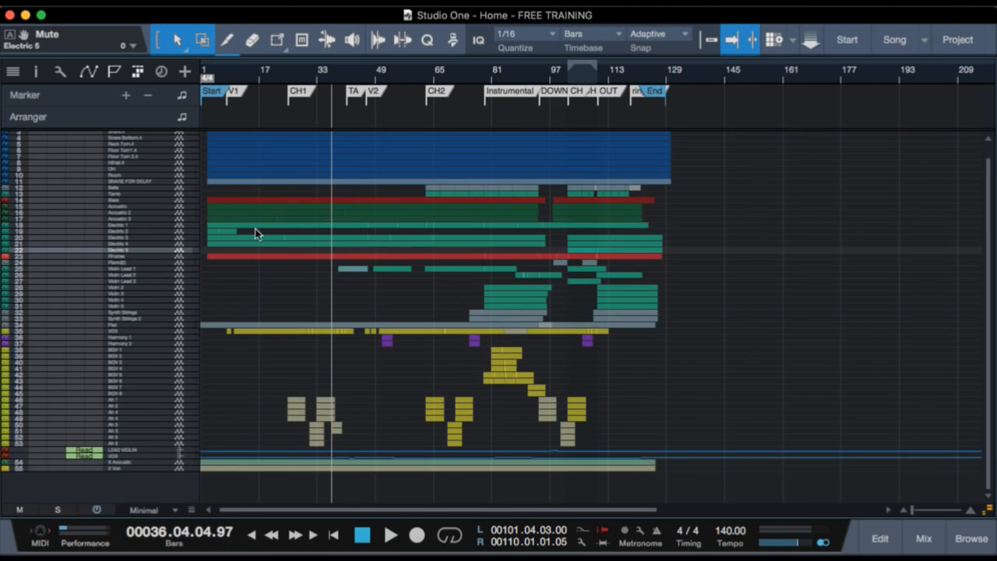
pyautogui.scroll(1, 256, 228)
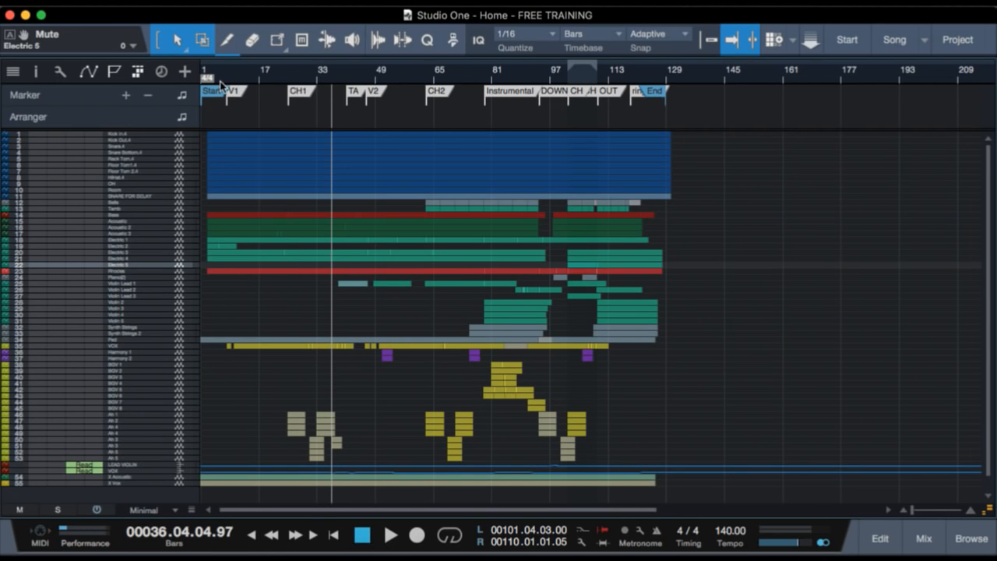
pyautogui.scroll(2, 220, 87)
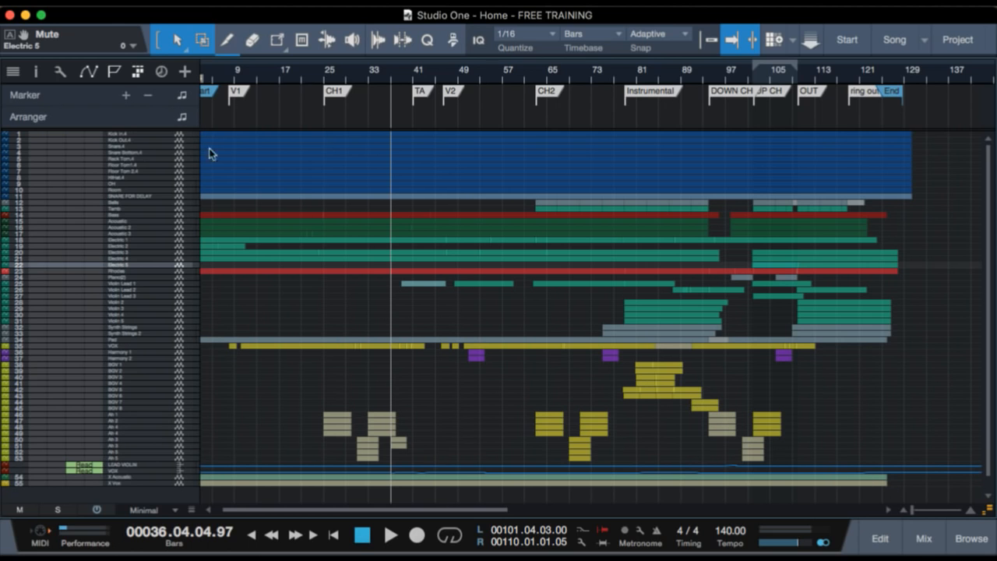
pyautogui.hscroll(-1, 258, 182)
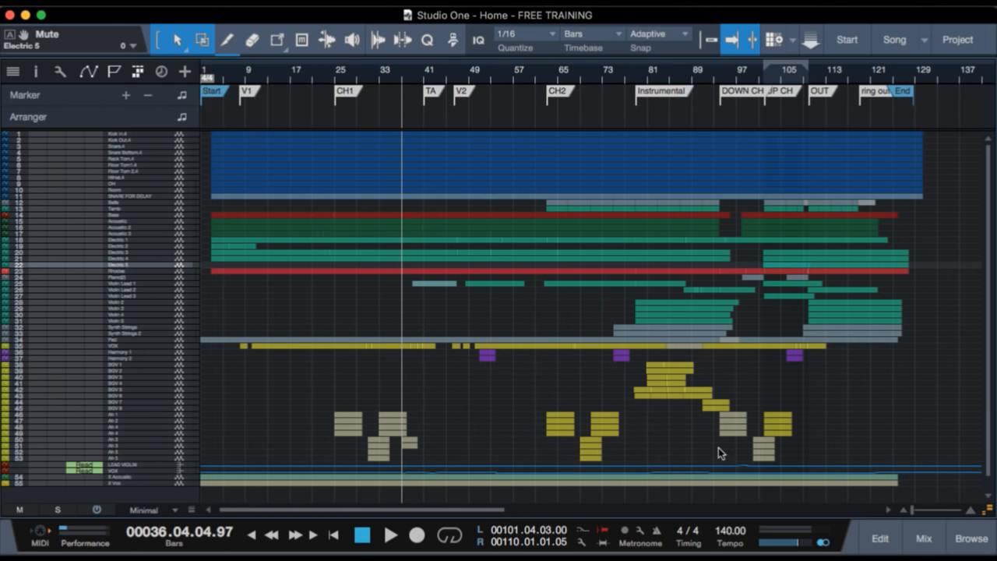
pyautogui.scroll(-1, 803, 452)
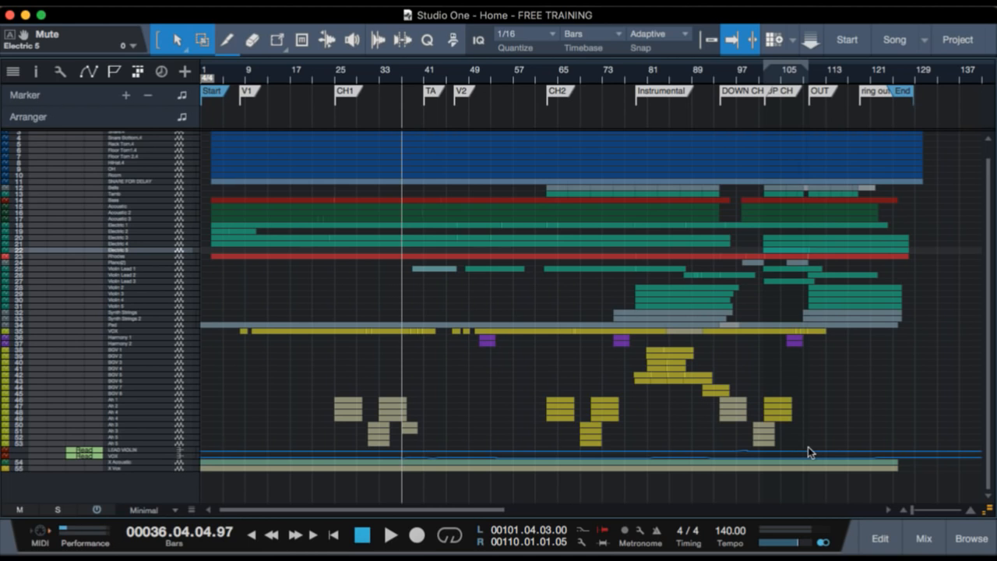
pyautogui.scroll(1, 848, 389)
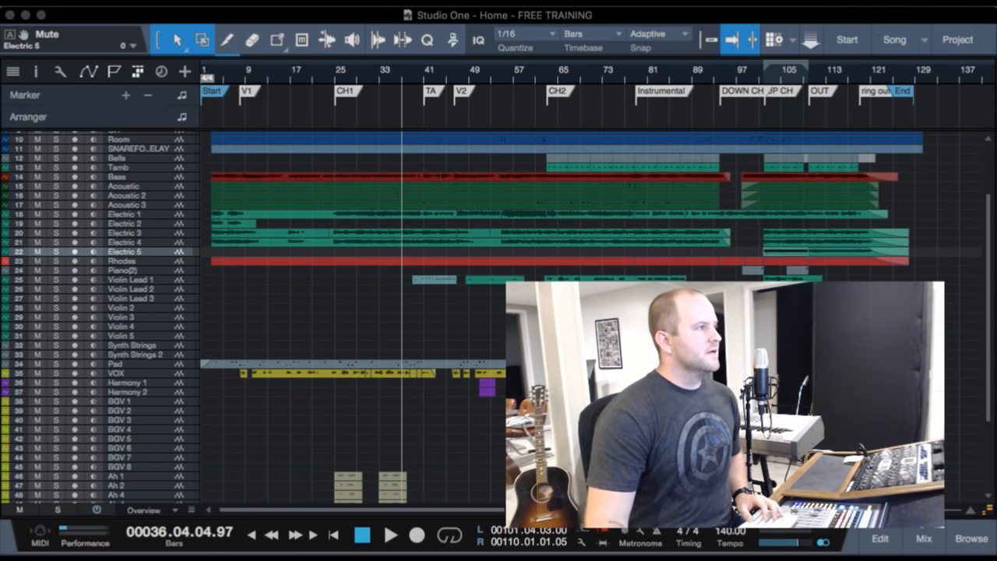
# Return to the start of the song and play the full mix past bar 51.
pyautogui.click(267, 20)
pyautogui.press(',')
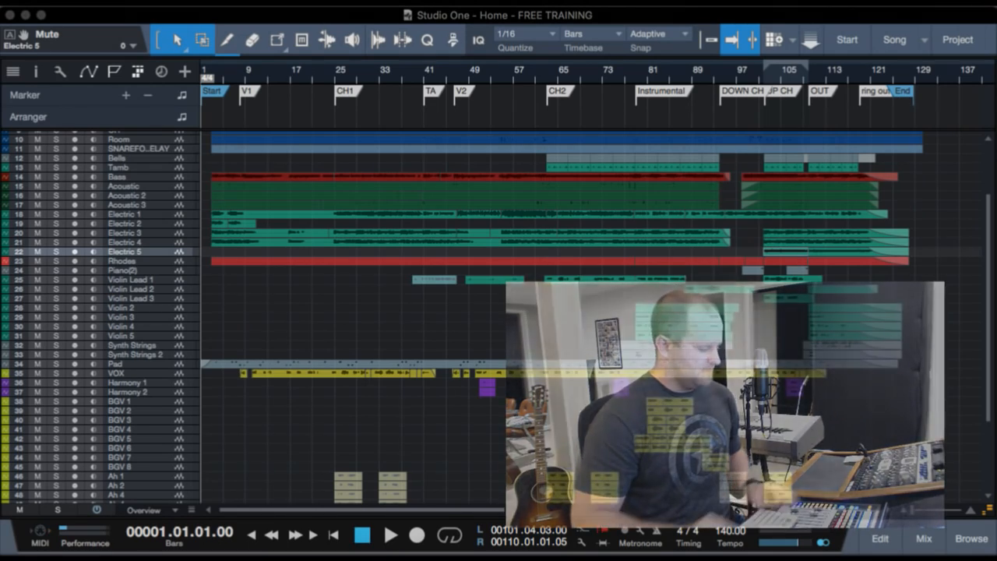
pyautogui.press('space')
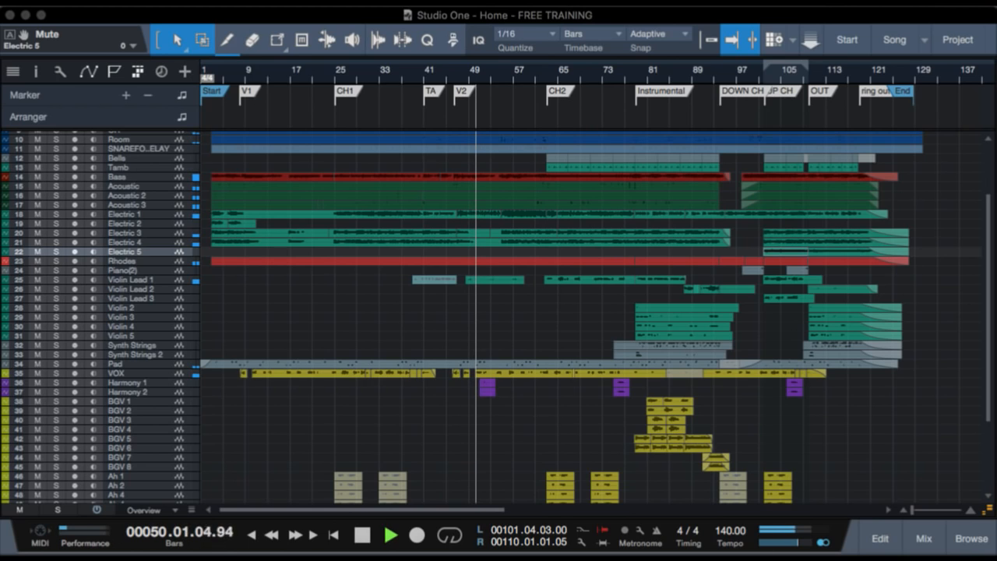
pyautogui.scroll(1, 447, 307)
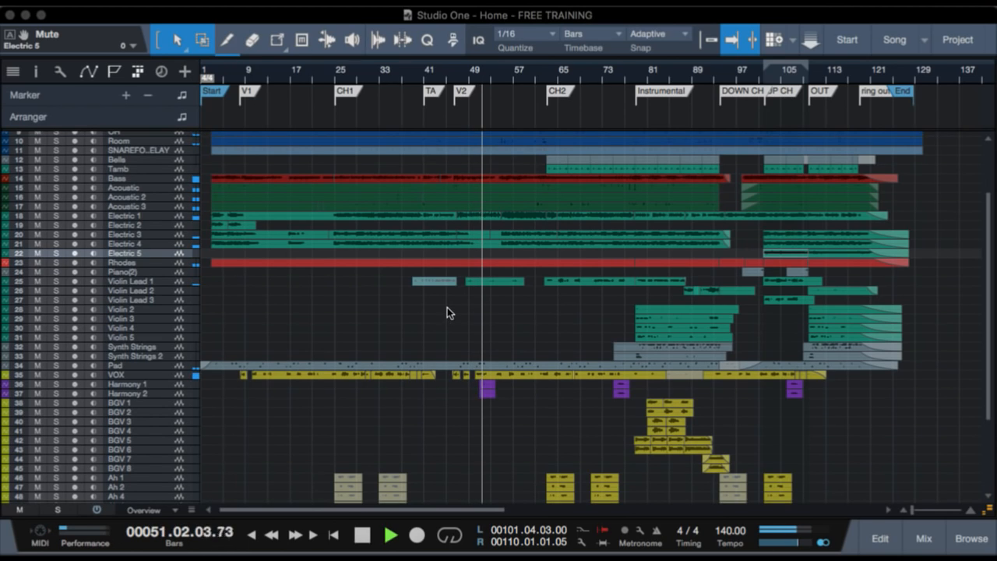